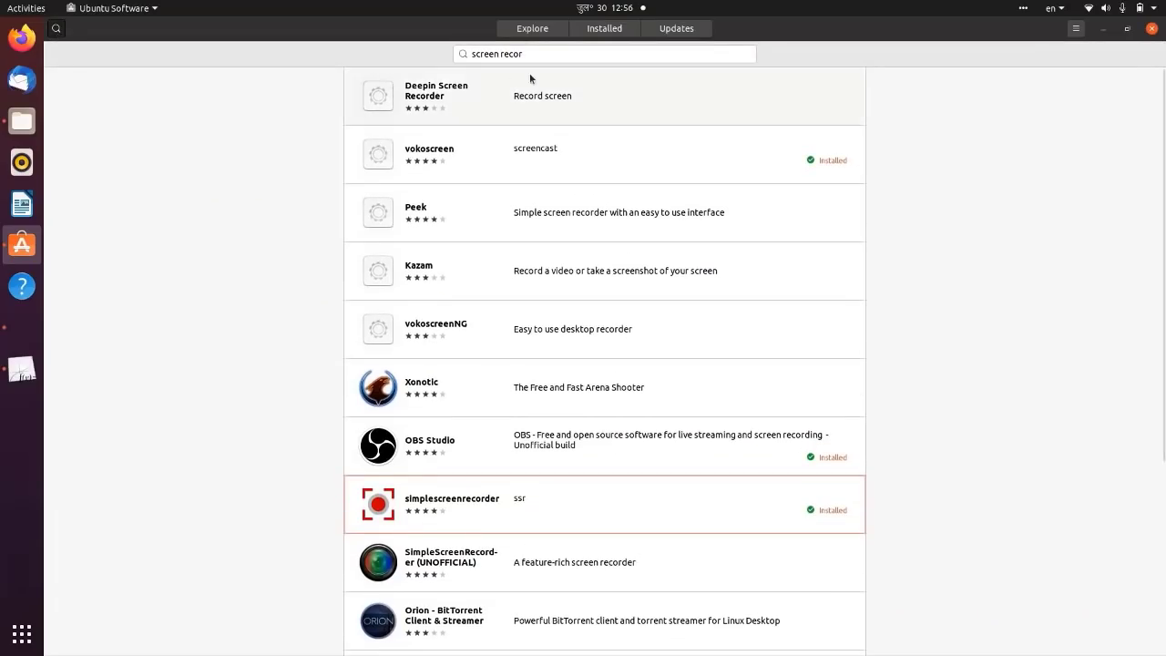
- Search the software store for "kn plot" and open the details page of kmplot
click(545, 30)
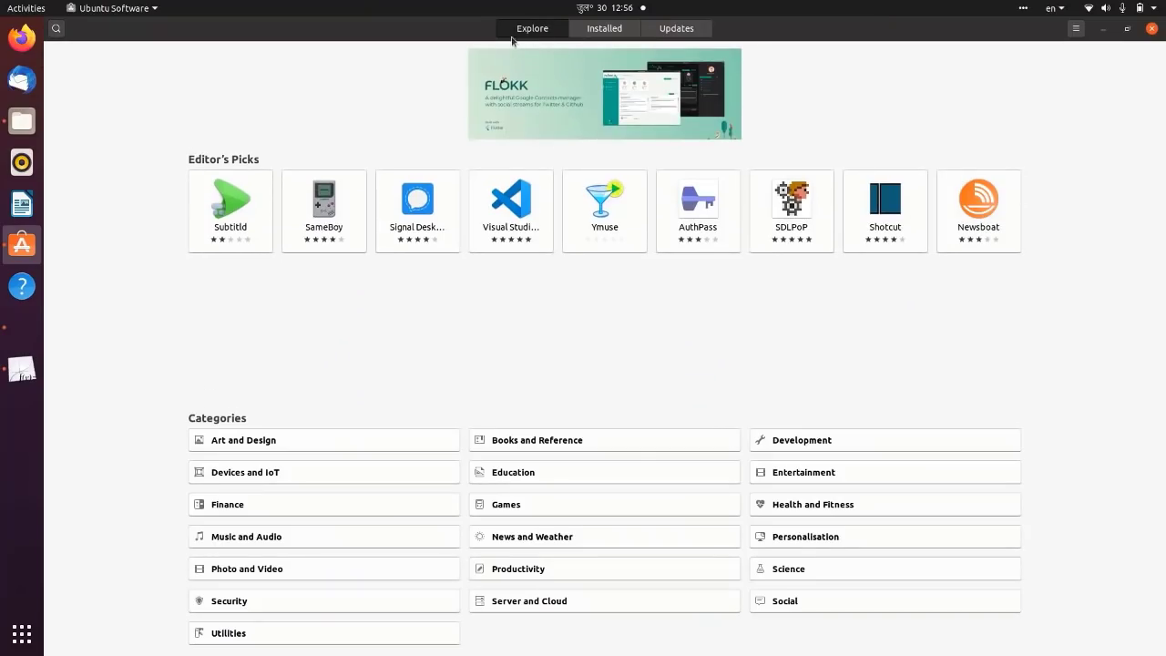
click(56, 30)
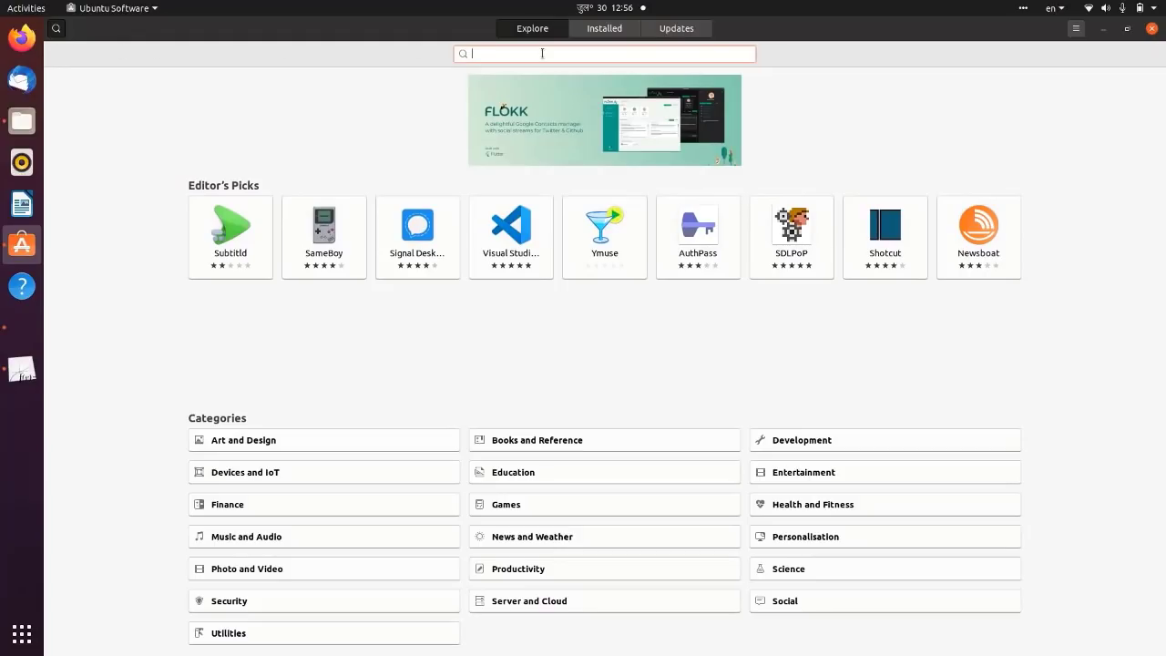
text(kn plot)
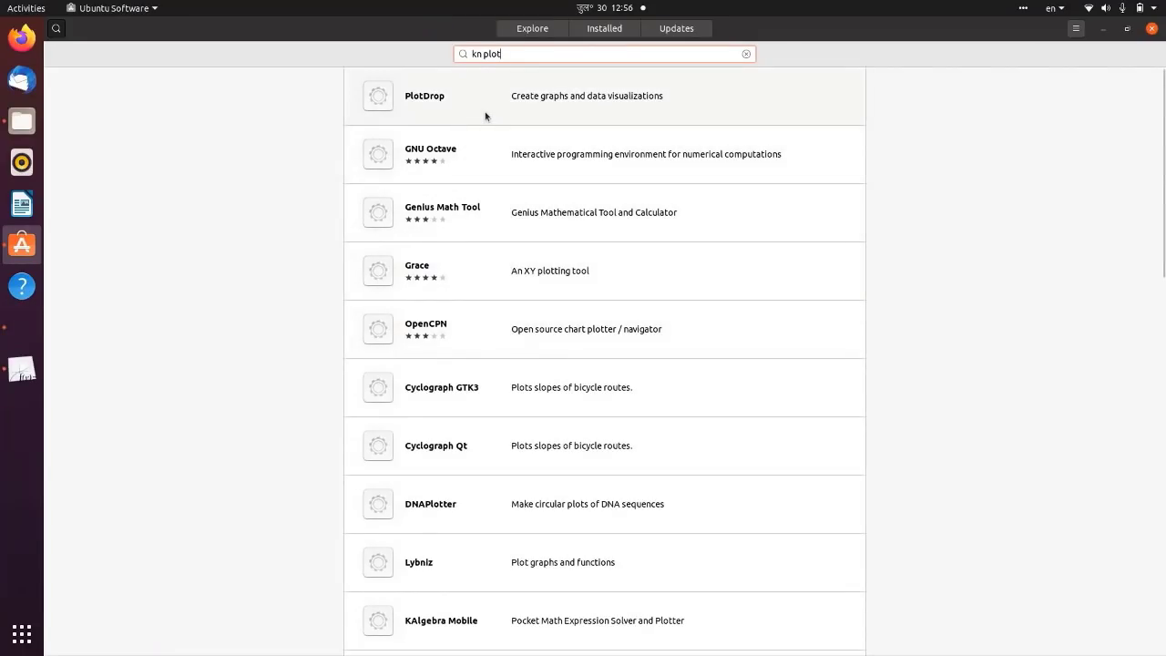
scroll(536, 226, down, 8)
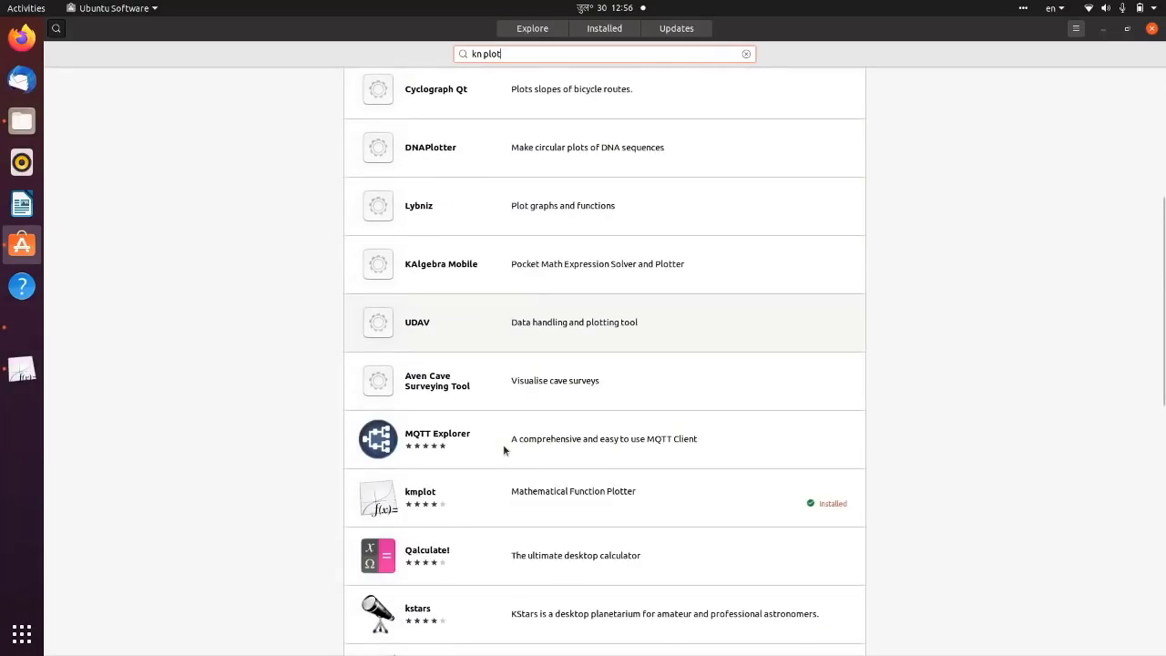
click(501, 496)
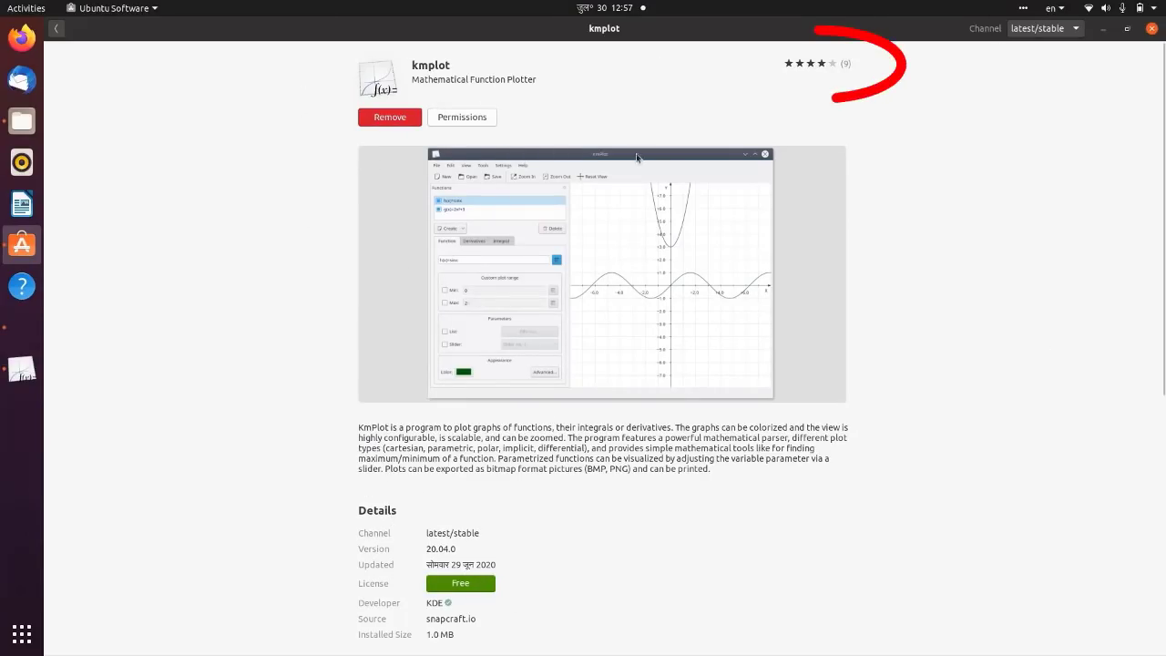
- Close the software store, switch to KmPlot and start a new plot
click(1153, 29)
click(22, 369)
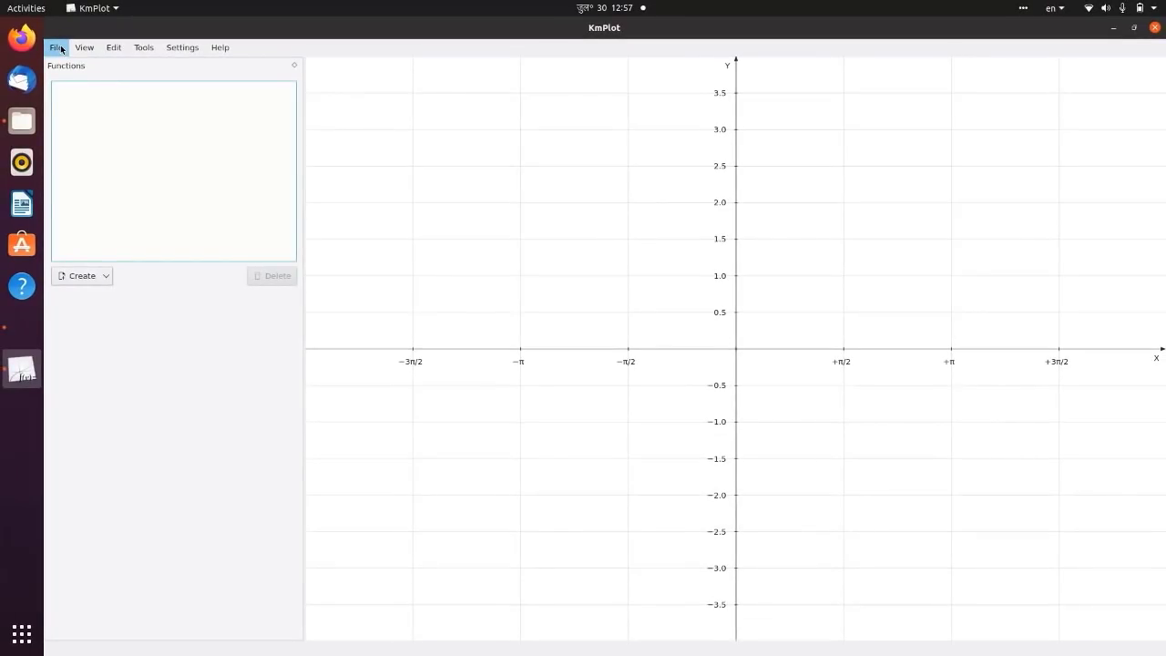
click(61, 49)
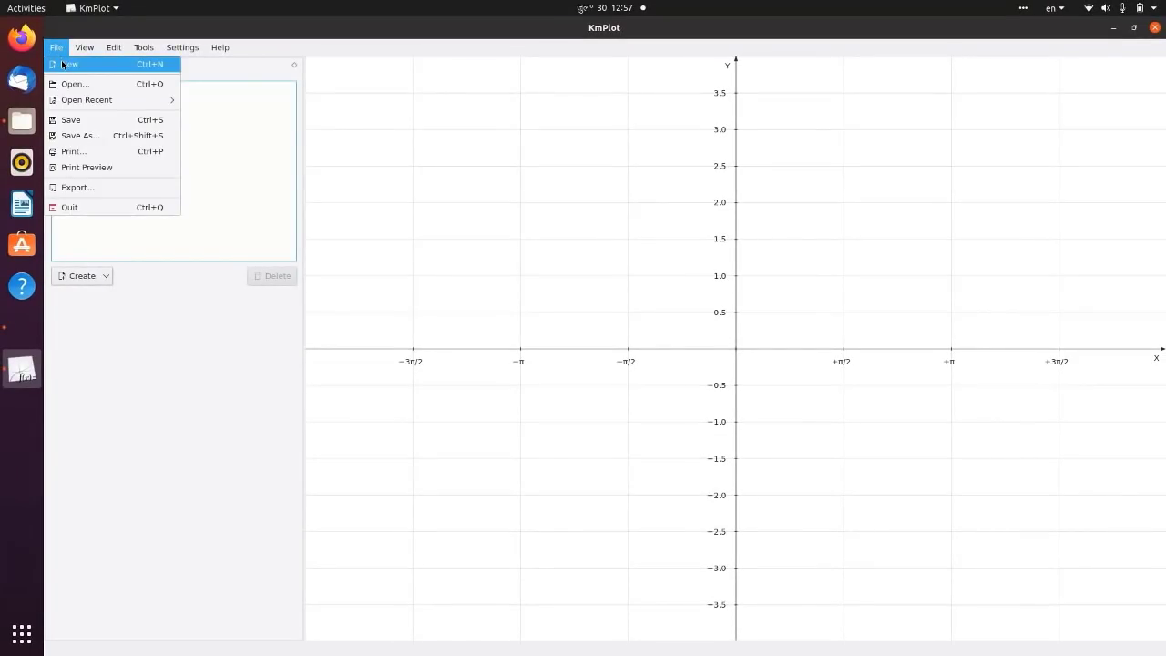
click(157, 69)
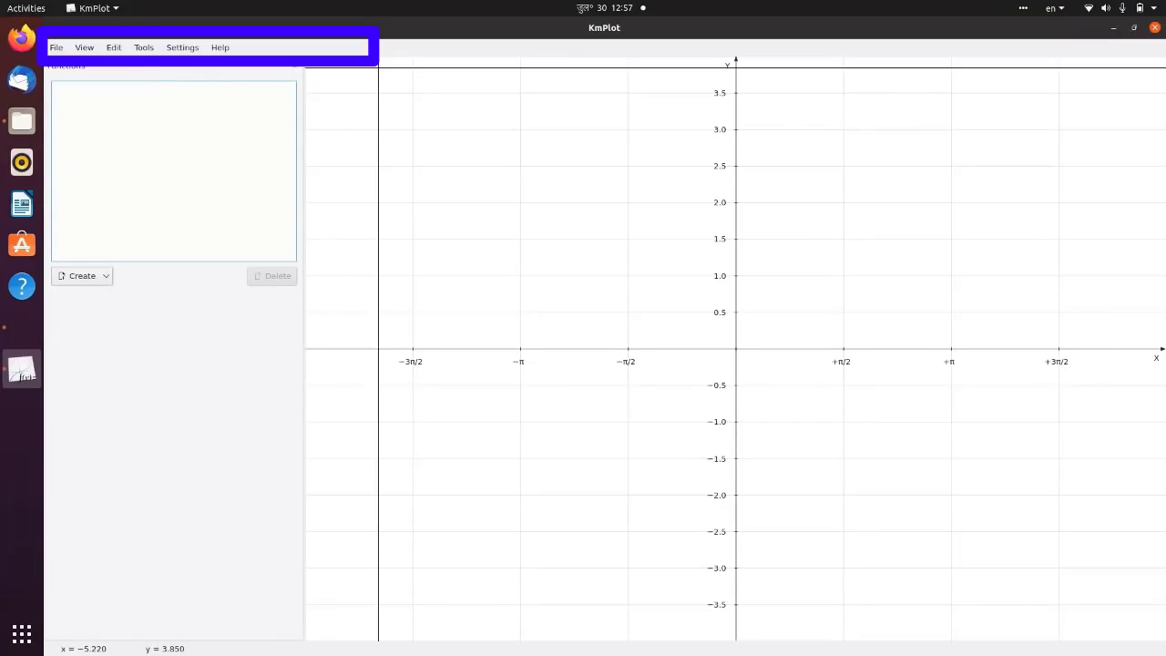
- Save the plot under the name fghj, with KmPlot Files as the file type
click(57, 47)
mouse_move(75, 103)
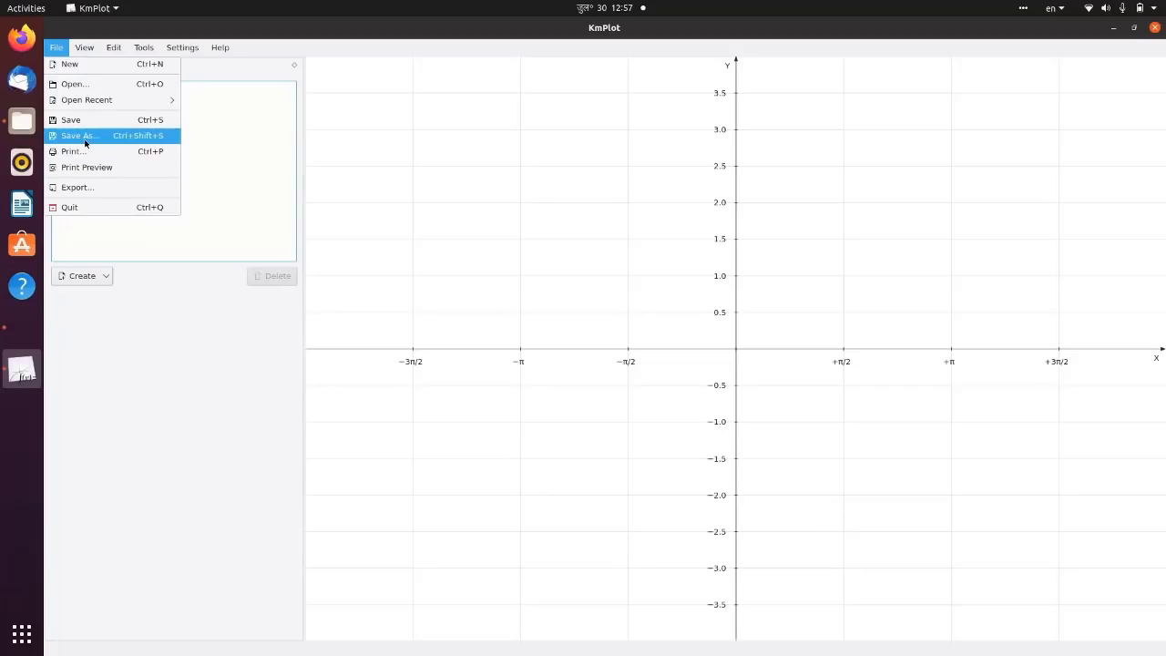
click(95, 140)
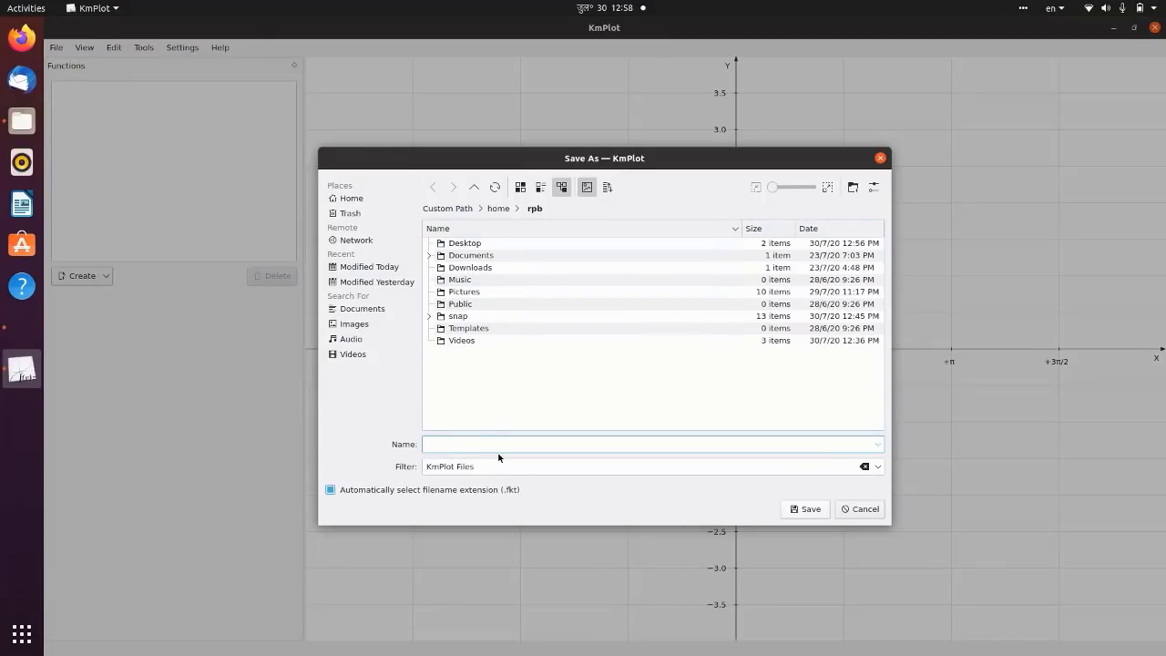
text(fghj)
click(877, 466)
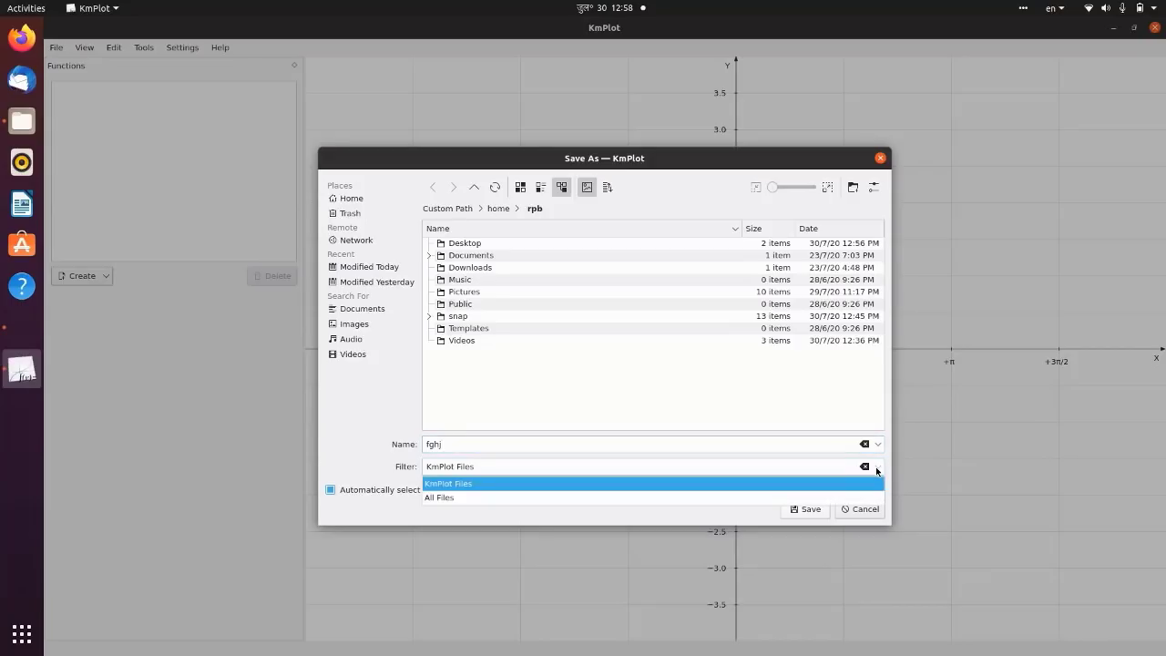
click(531, 483)
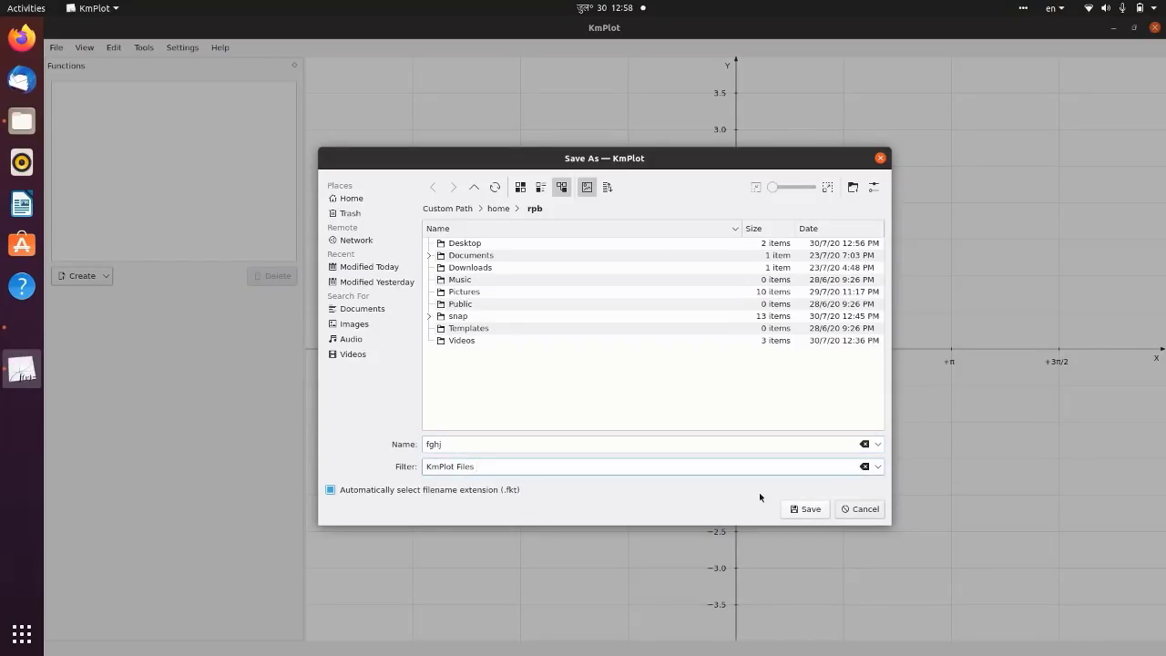
click(808, 510)
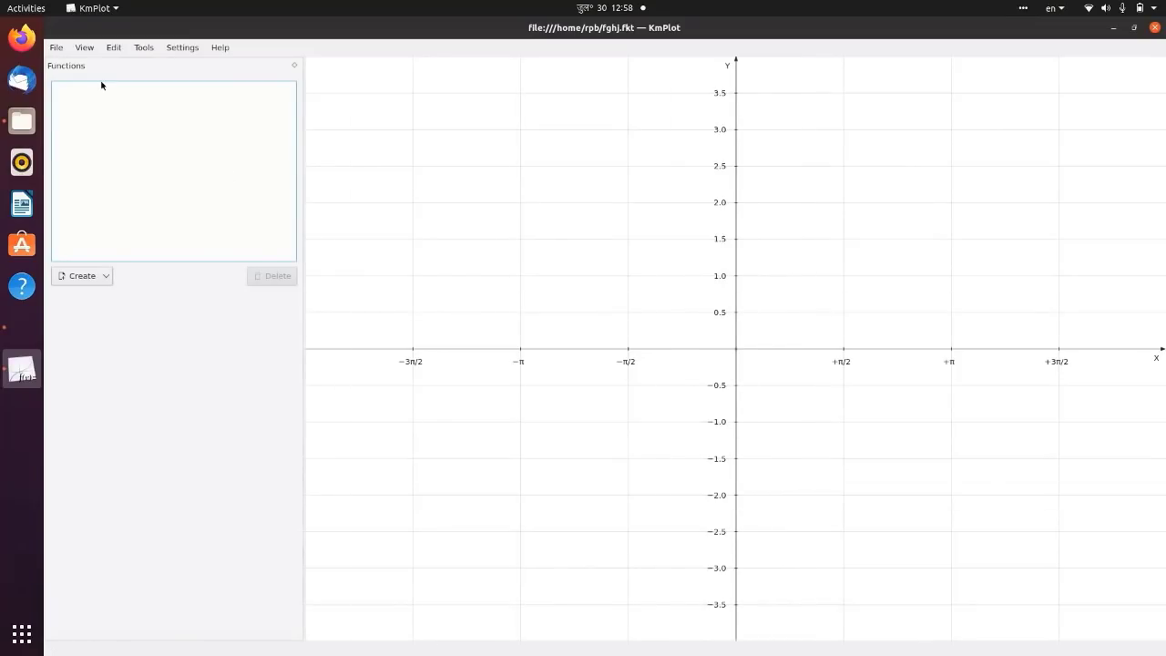
- Open the image export dialog and review the available image formats, keeping PNG image
click(55, 48)
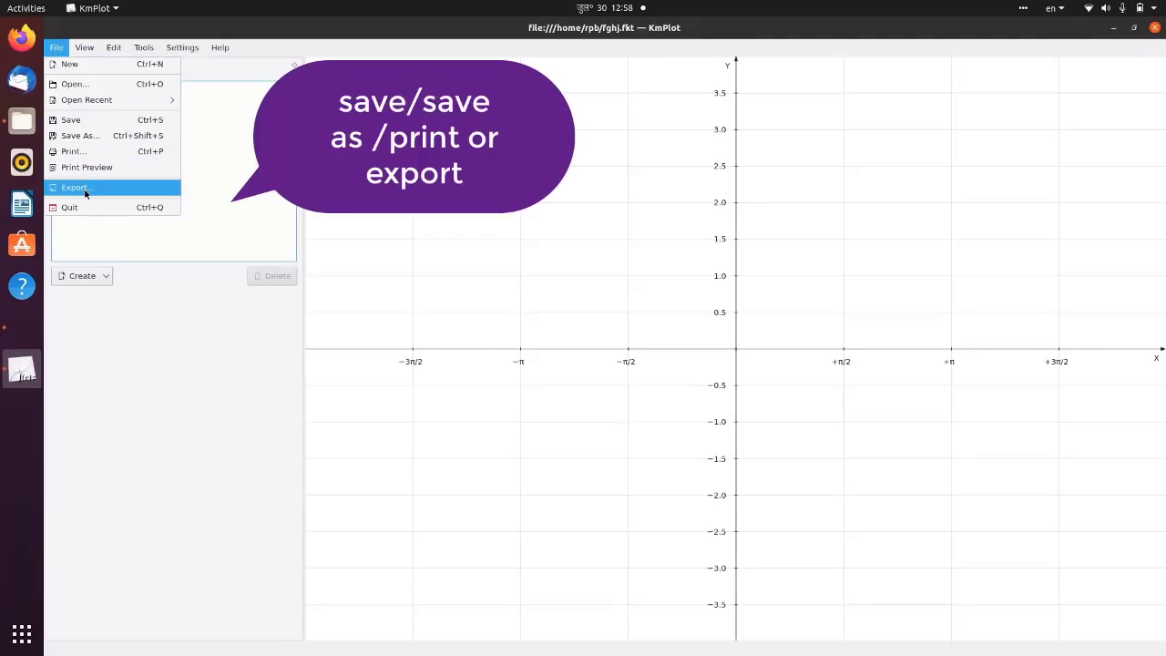
click(86, 191)
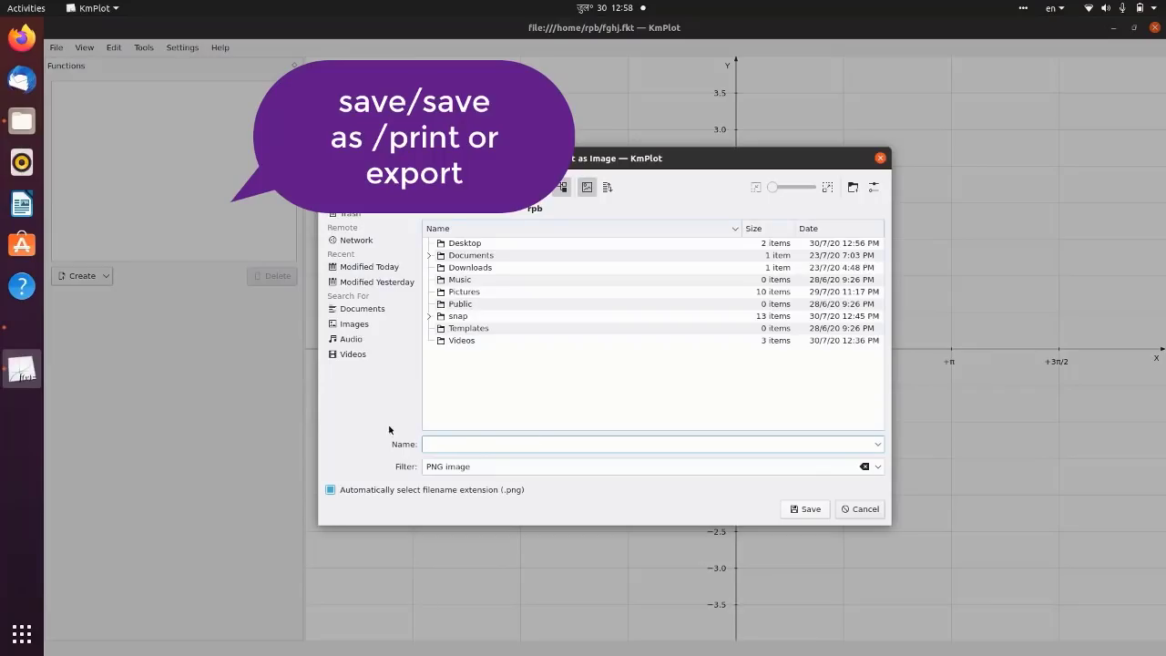
click(876, 466)
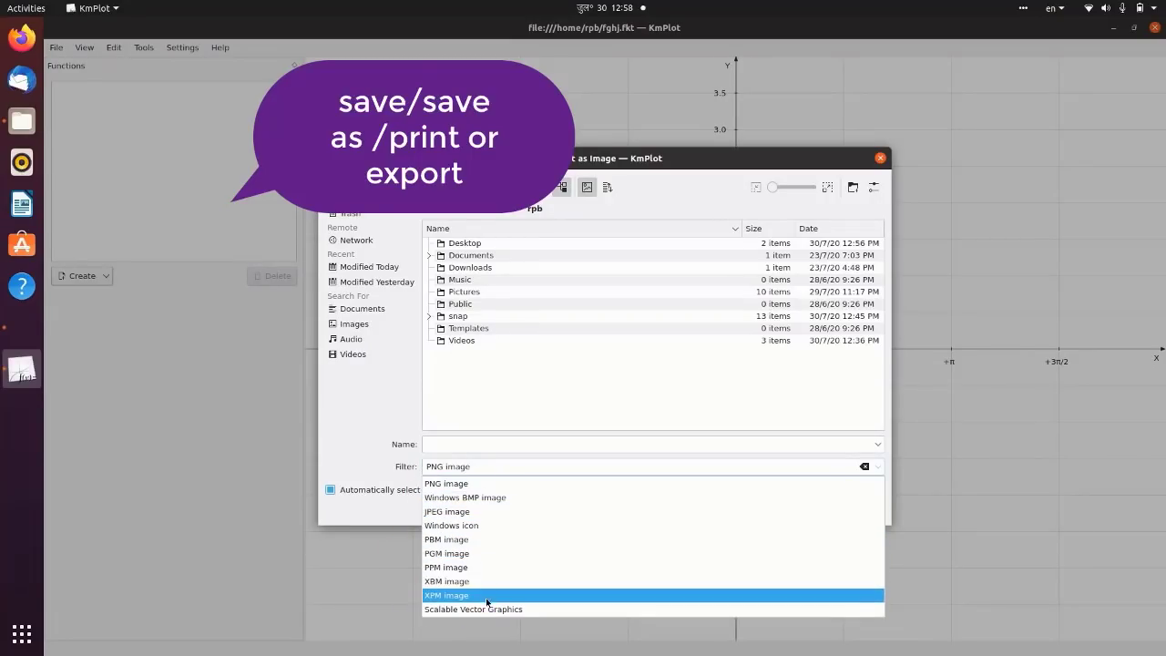
click(872, 472)
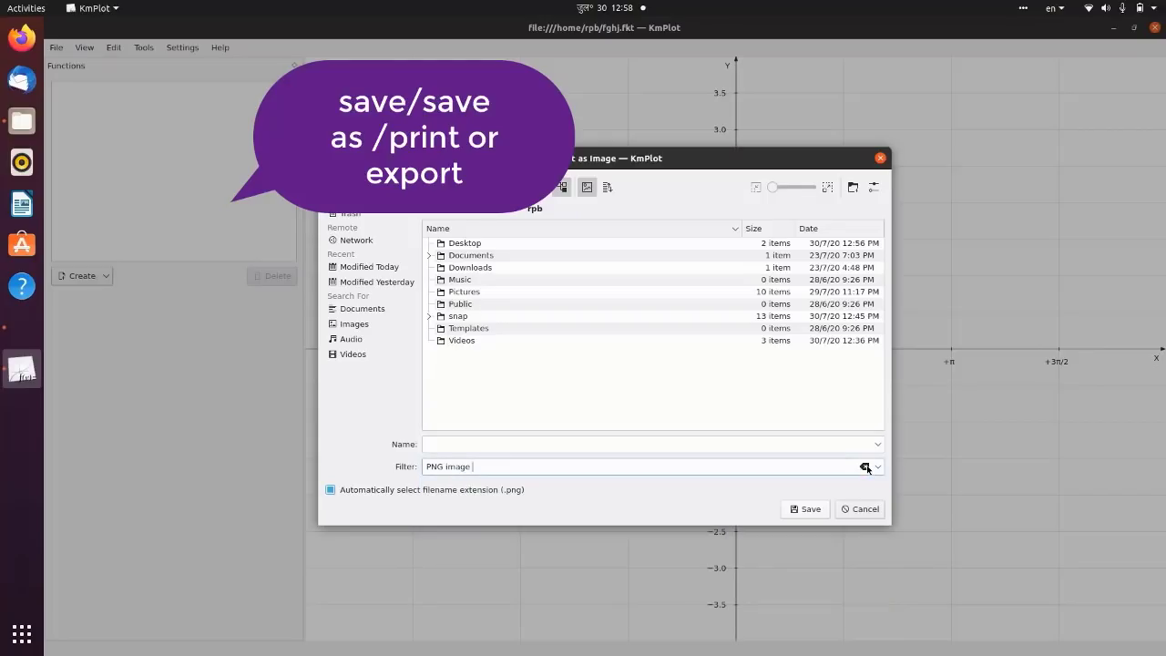
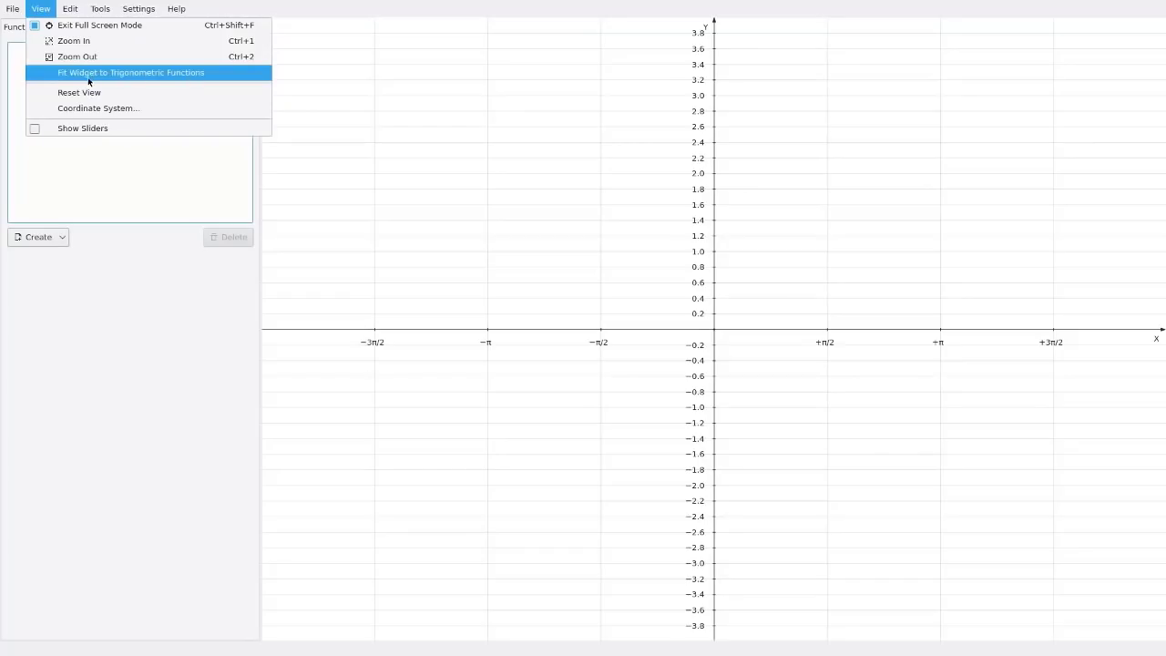
- Fit the plot area to trigonometric functions, and reset the view to its default range
click(171, 78)
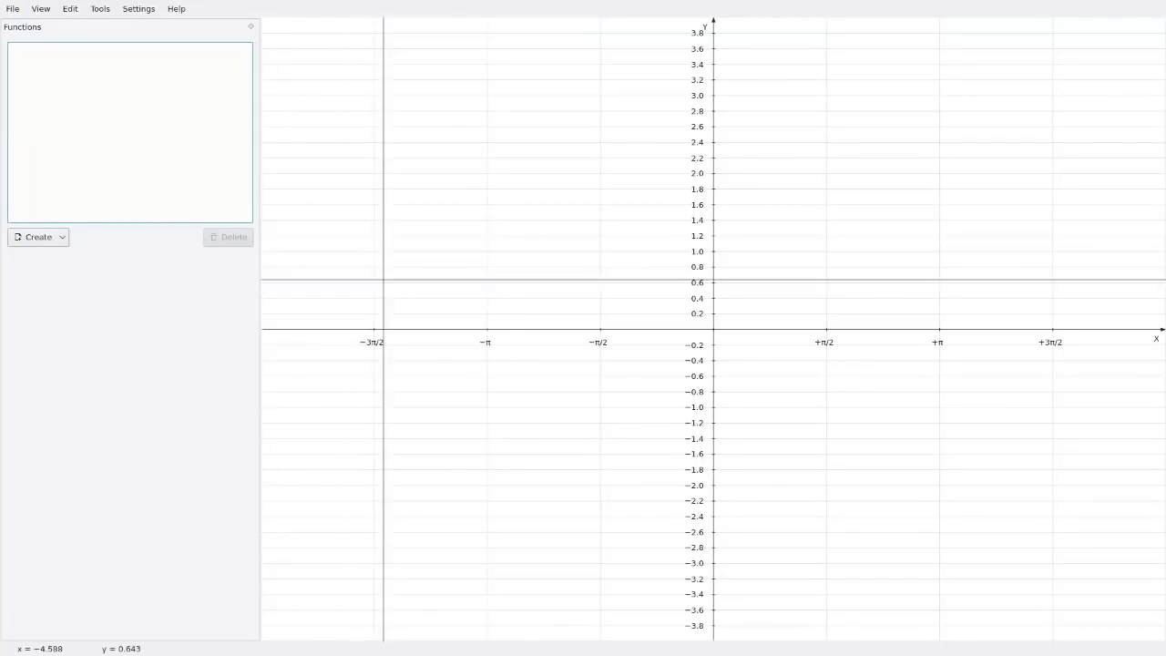
click(40, 9)
click(96, 93)
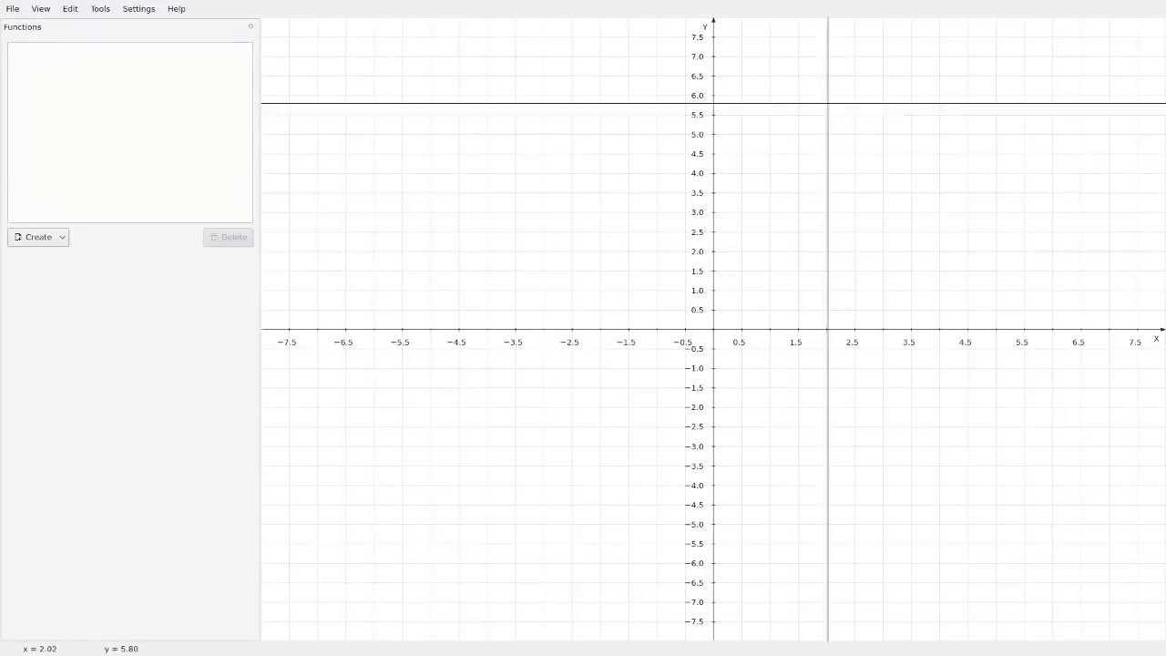
- Exit full screen mode
click(51, 9)
click(100, 25)
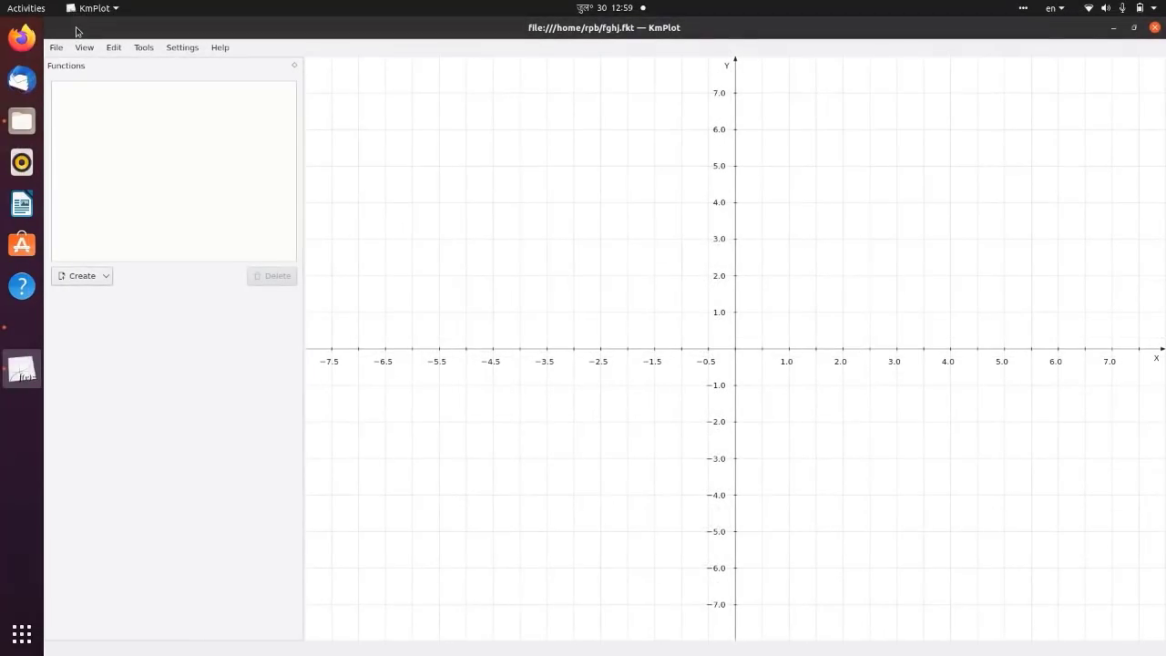
- Open the coordinate system settings and set the horizontal axis range to a minimum of −5 and a maximum of 58
click(114, 48)
mouse_move(84, 48)
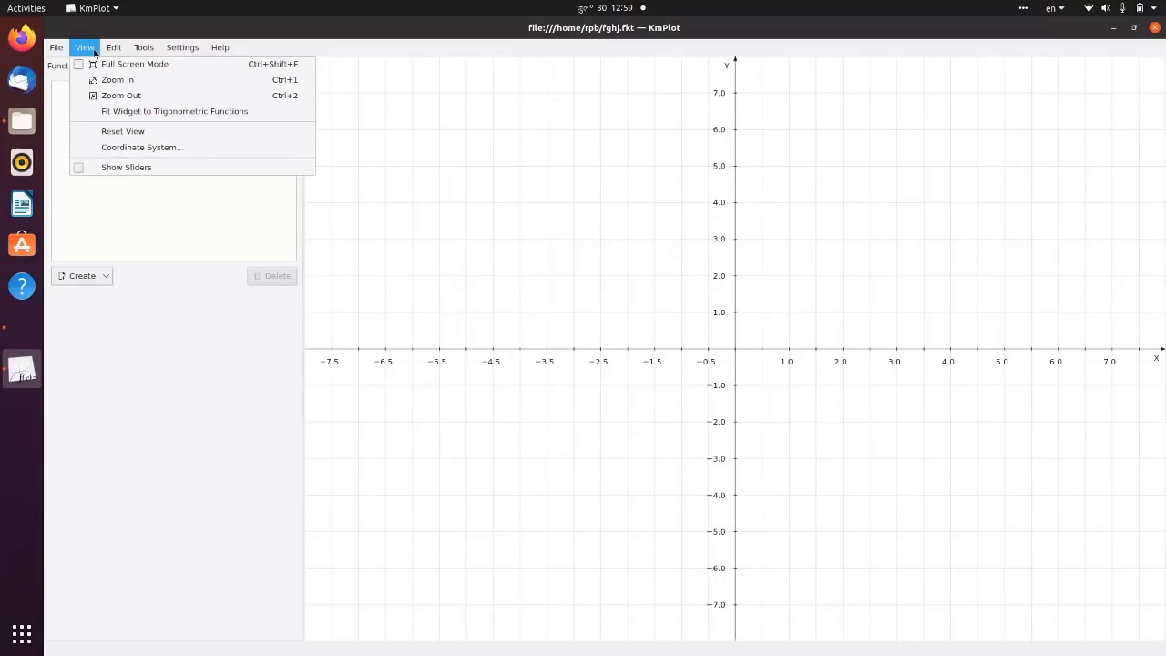
click(135, 152)
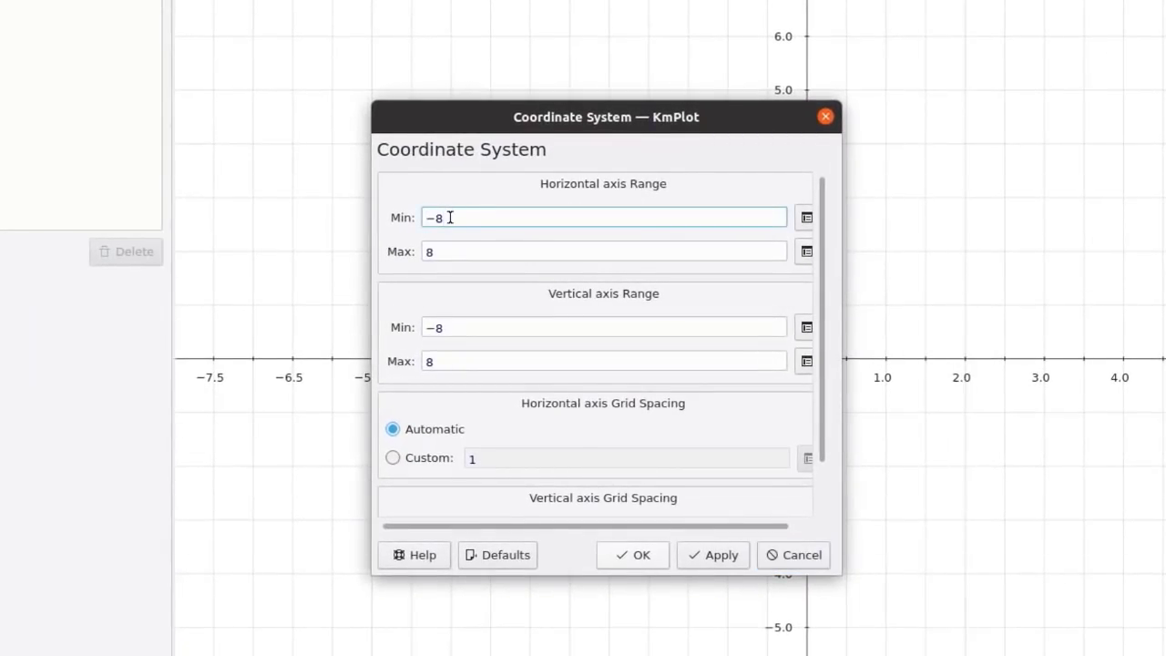
key(BackSpace)
double_click(427, 252)
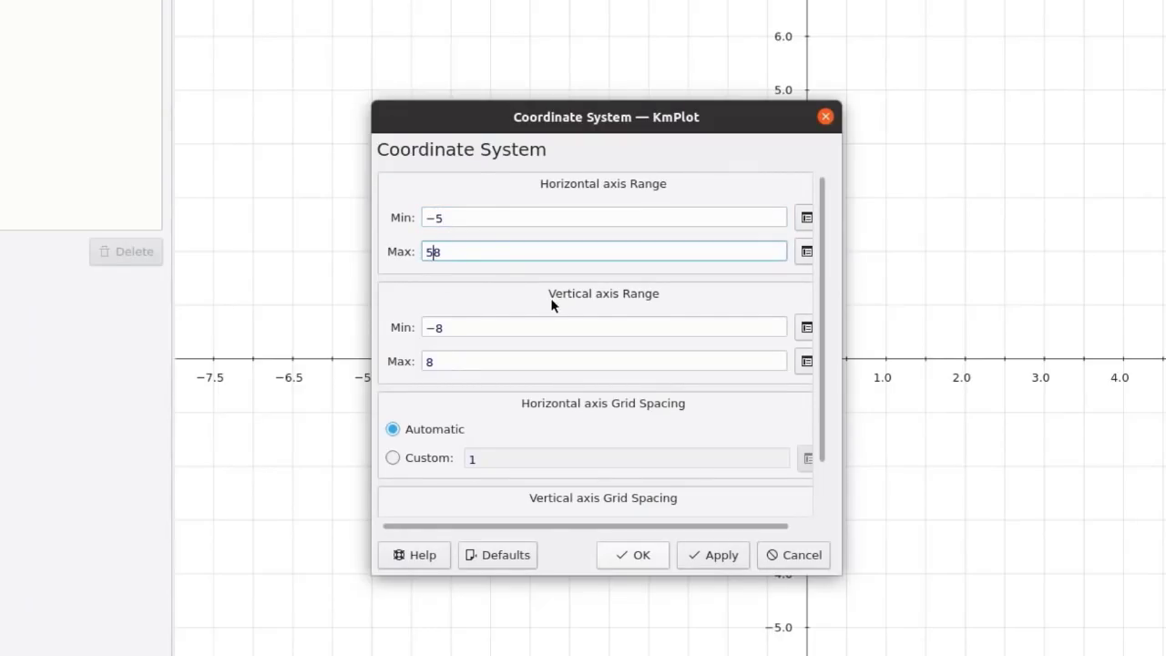
- Set the vertical axis range to a minimum of −10 and a maximum of 10
double_click(425, 328)
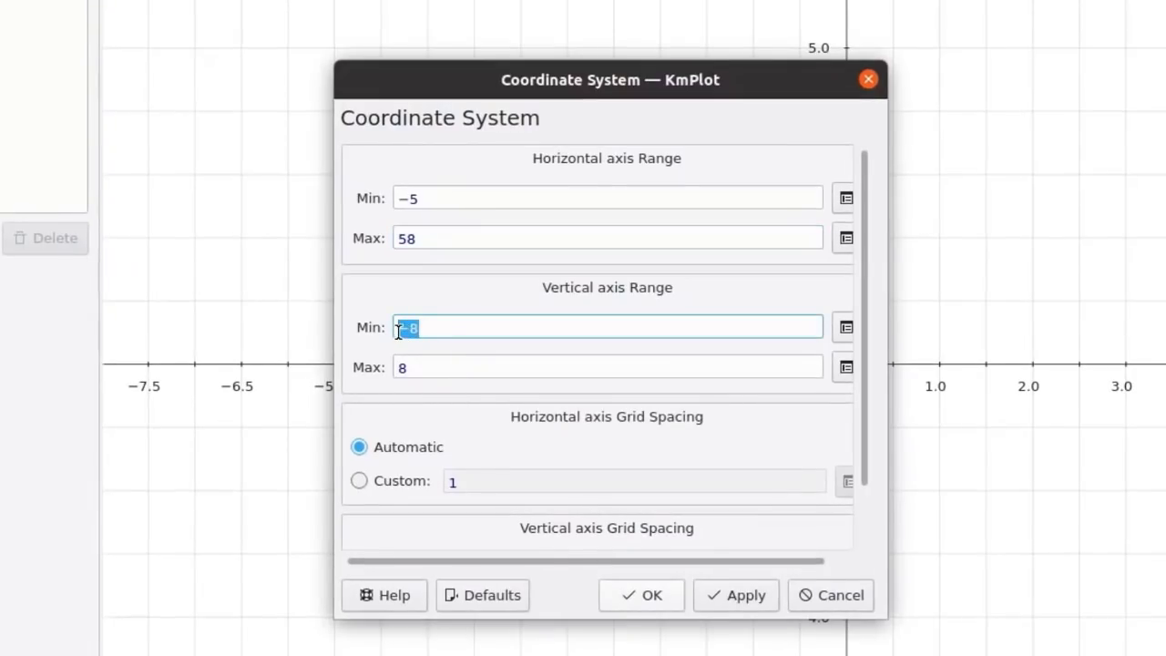
text(10)
click(415, 362)
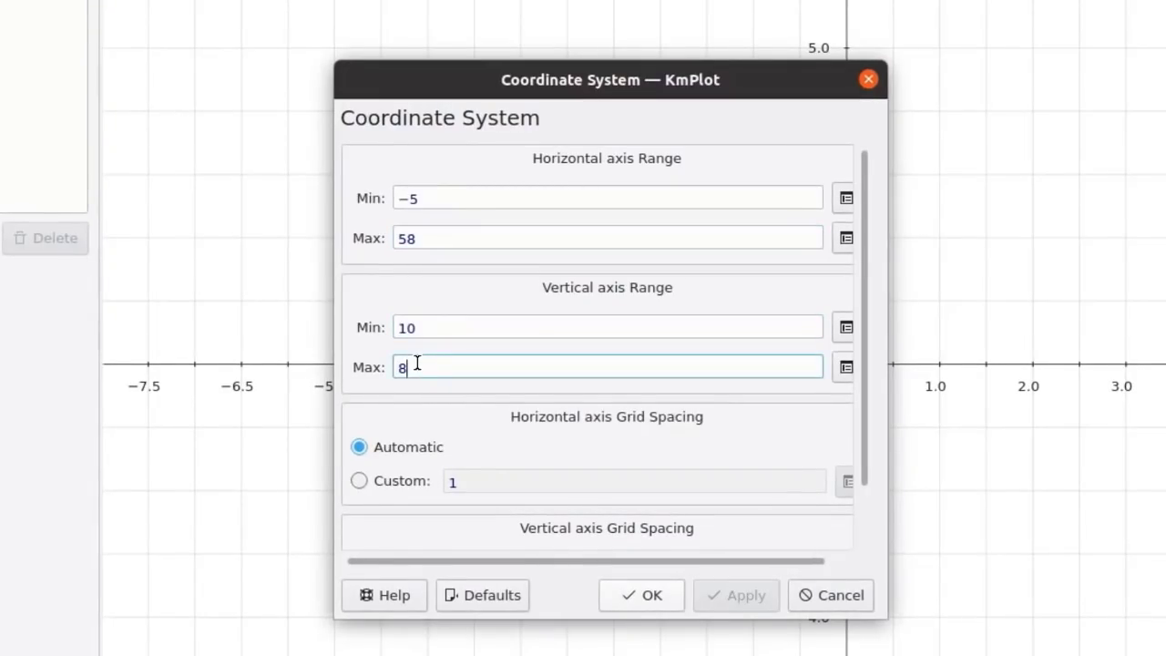
click(400, 326)
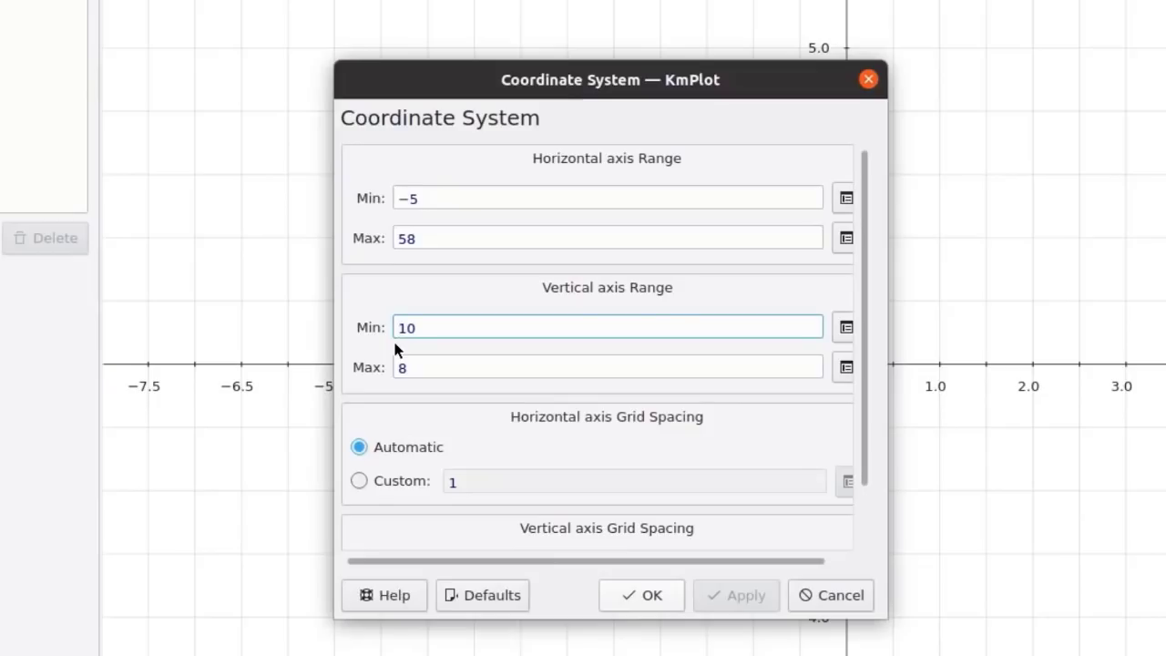
text(-)
drag(416, 365, 398, 367)
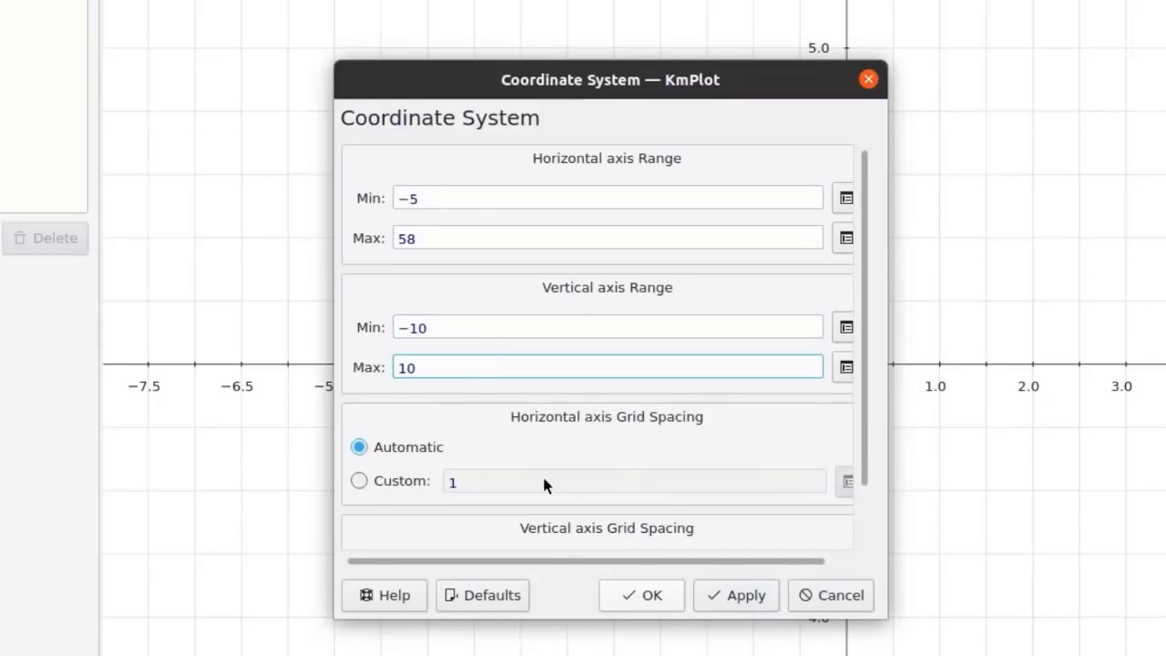
- Switch the horizontal axis grid spacing to custom and view its expression in the Equation Editor
click(400, 483)
click(848, 482)
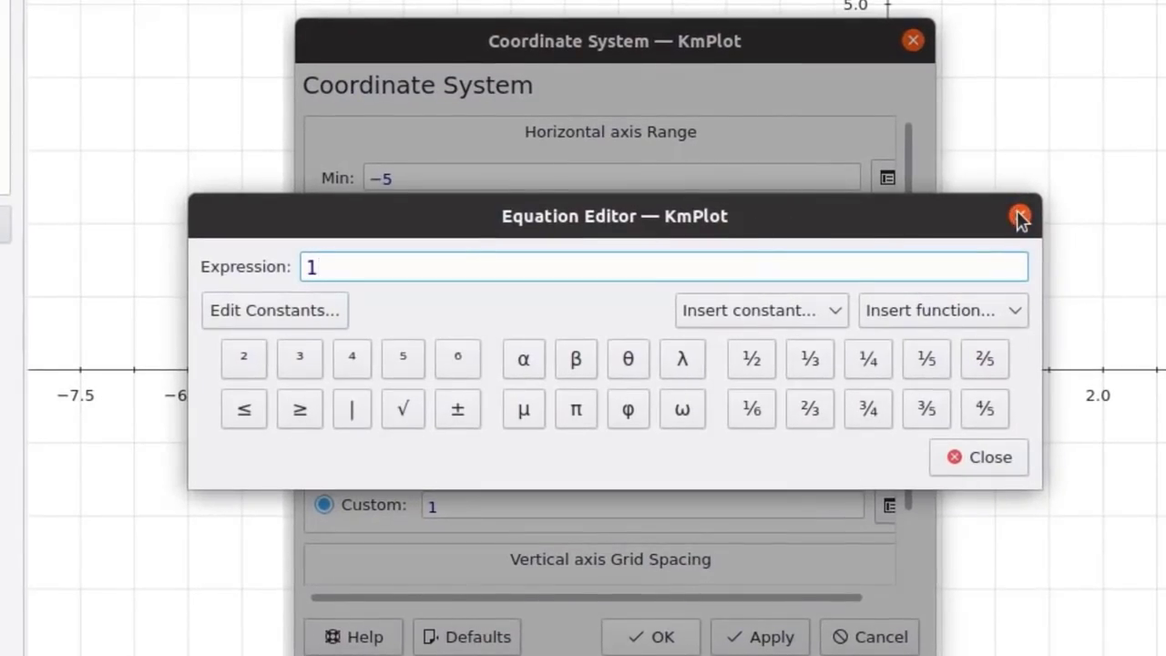
click(1019, 216)
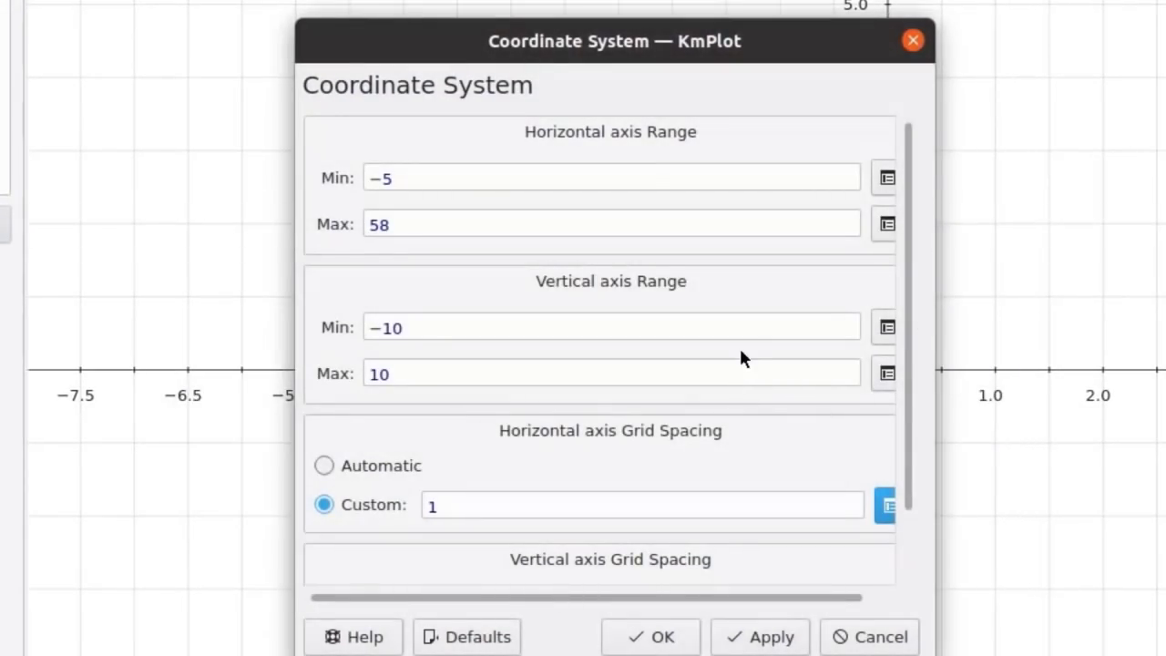
- Examine the horizontal minimum, horizontal maximum and vertical minimum expressions in the Equation Editor, leaving each as it is
click(887, 181)
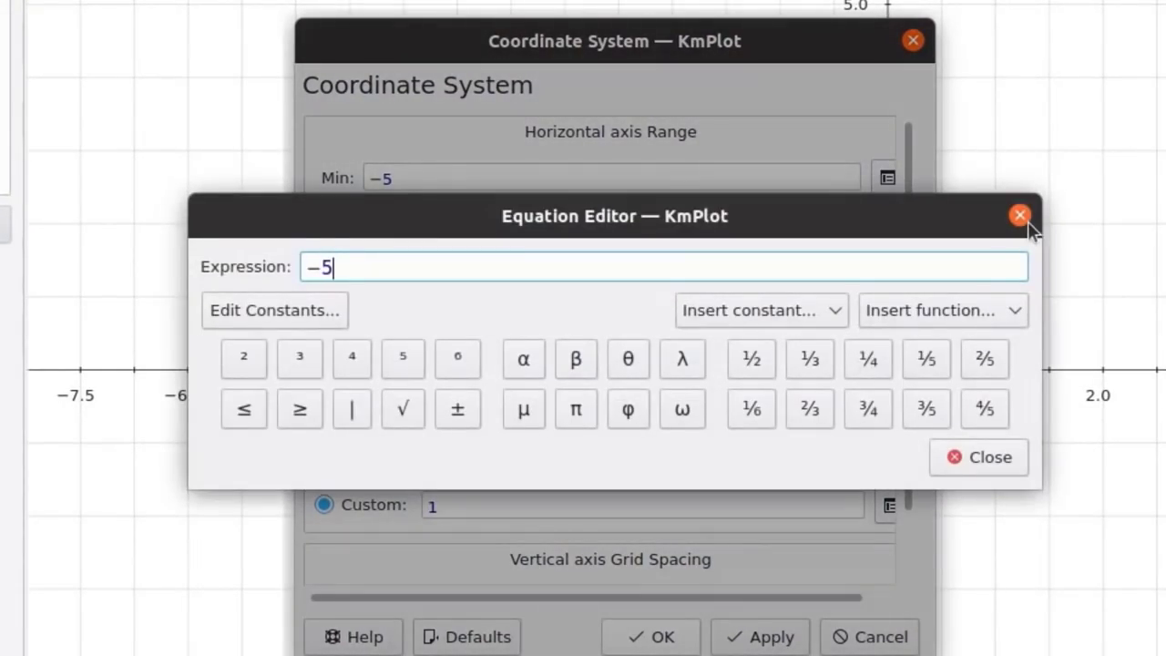
click(1021, 215)
click(887, 224)
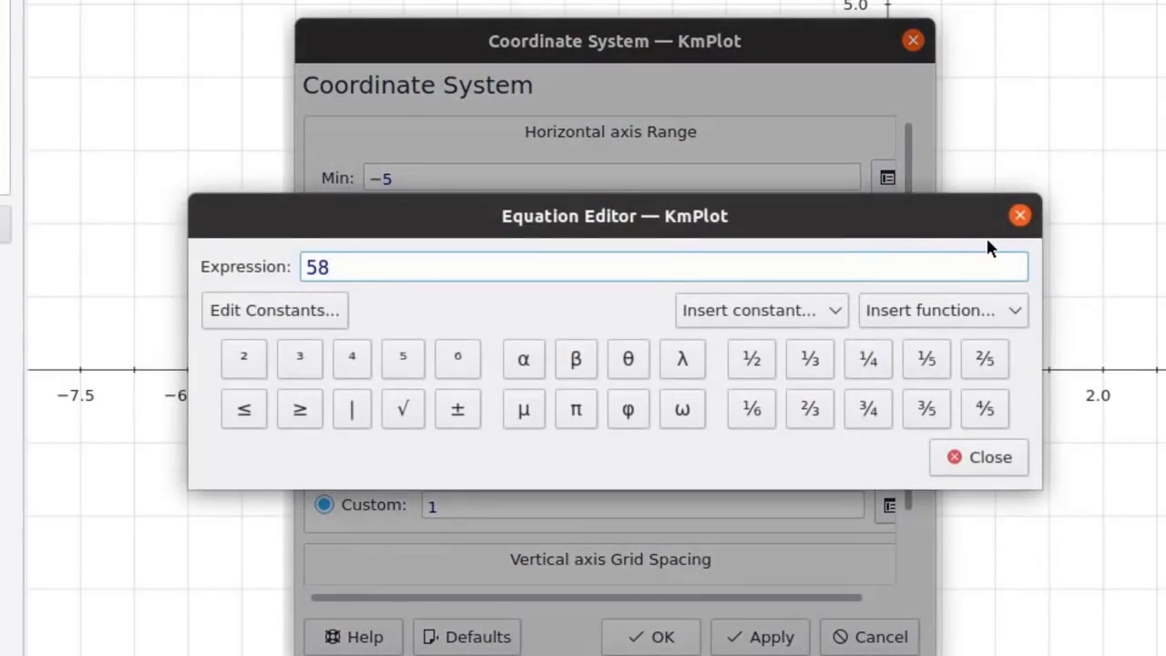
click(1019, 216)
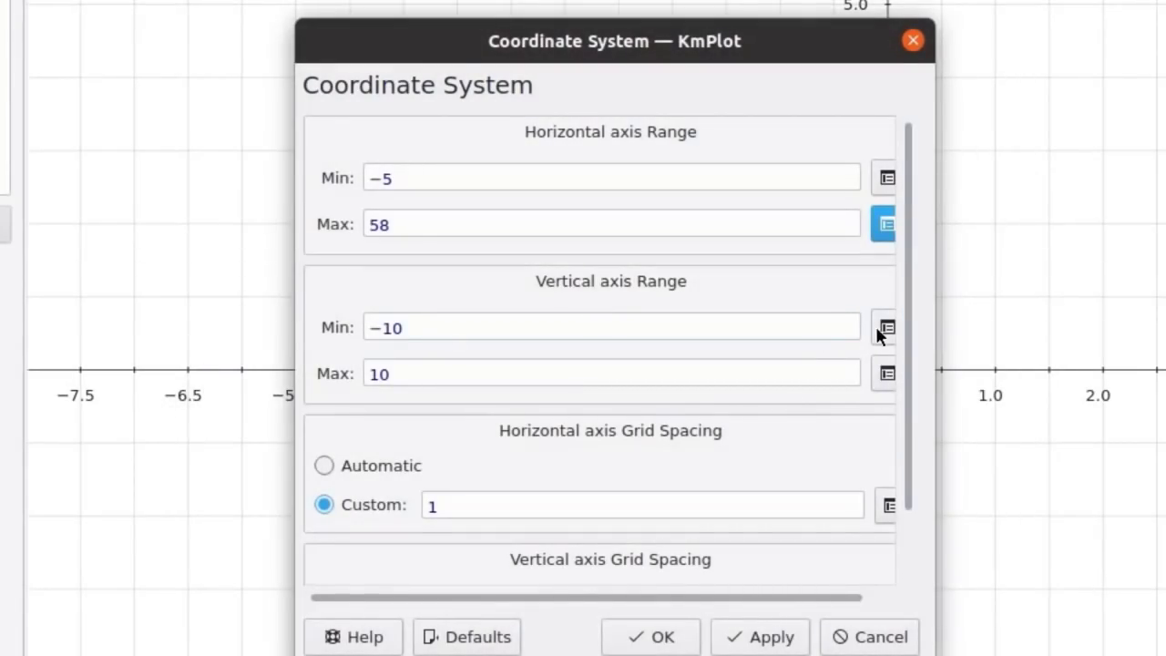
click(884, 329)
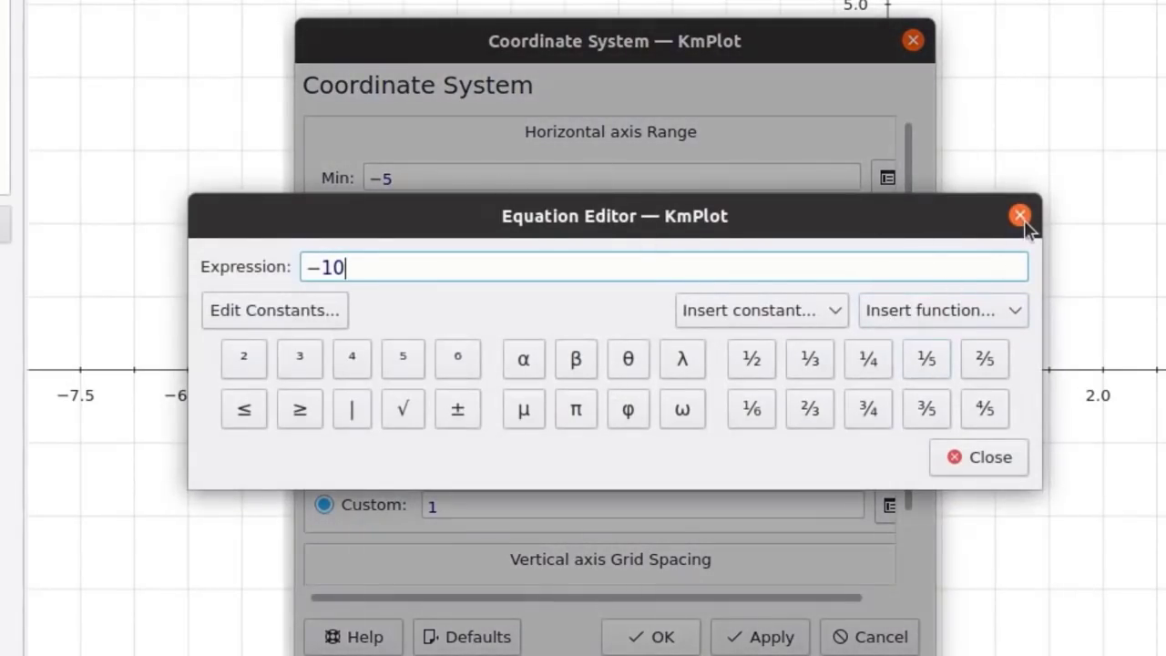
click(1020, 221)
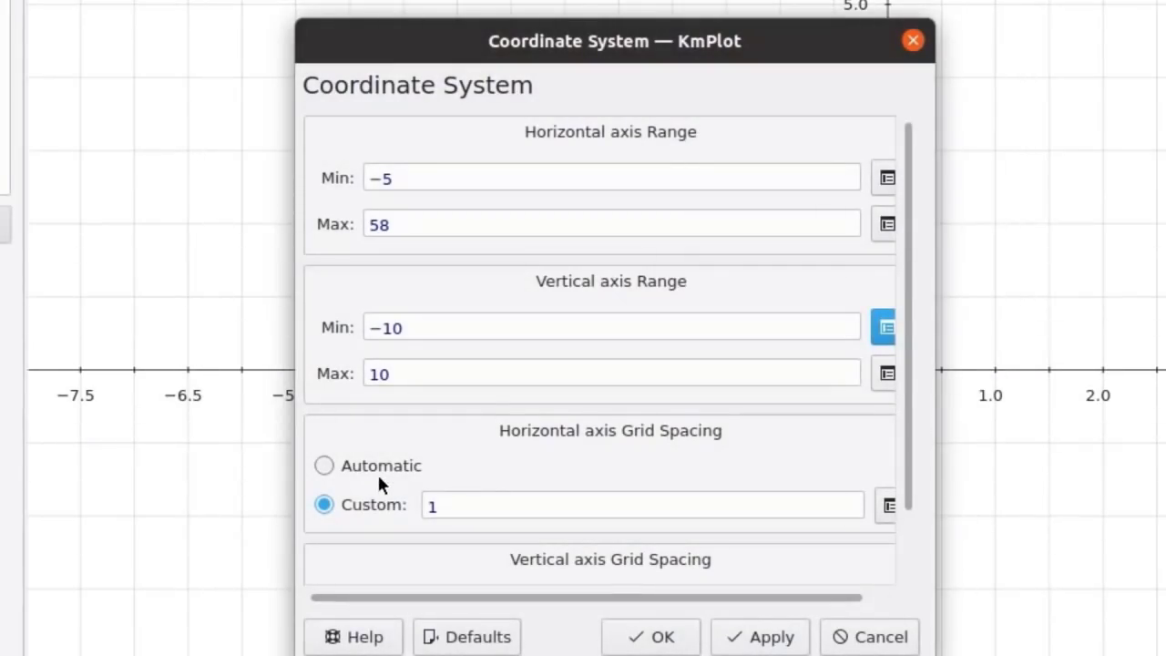
- Set the horizontal axis grid spacing to automatic, apply the coordinate system settings and close them
click(379, 467)
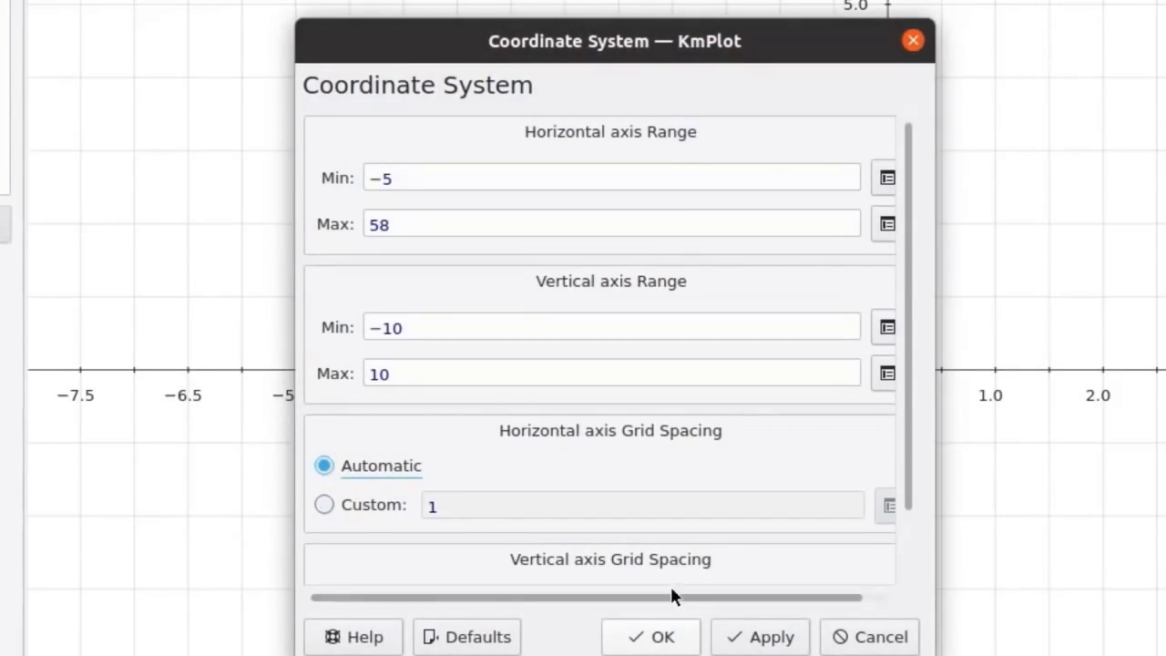
click(618, 564)
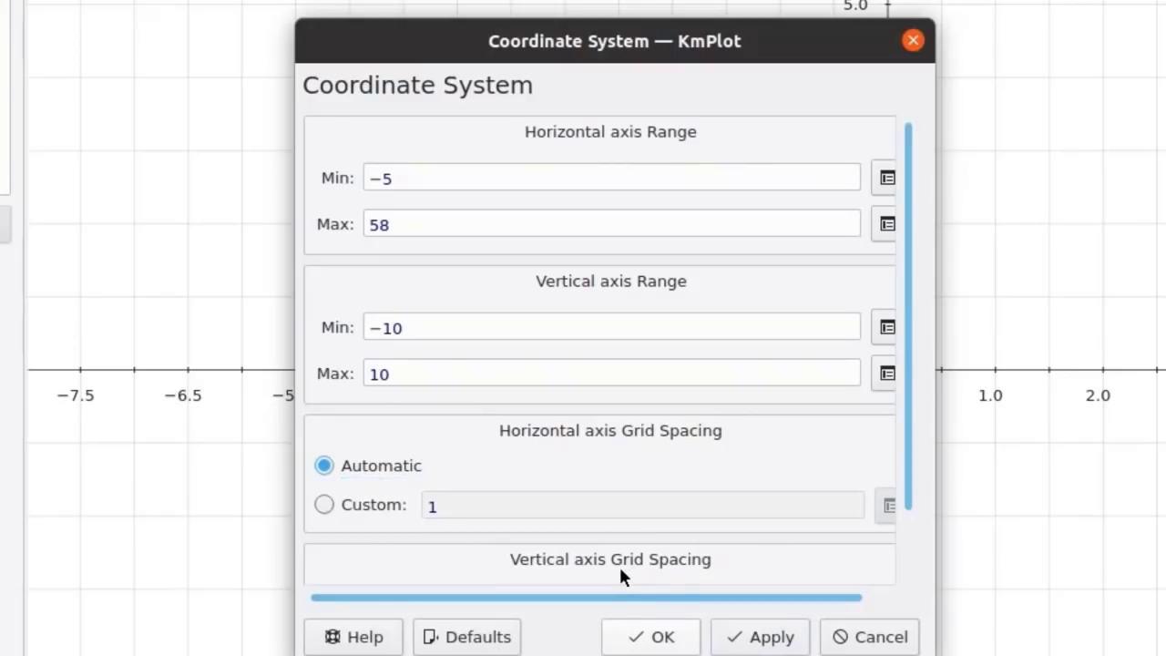
click(759, 637)
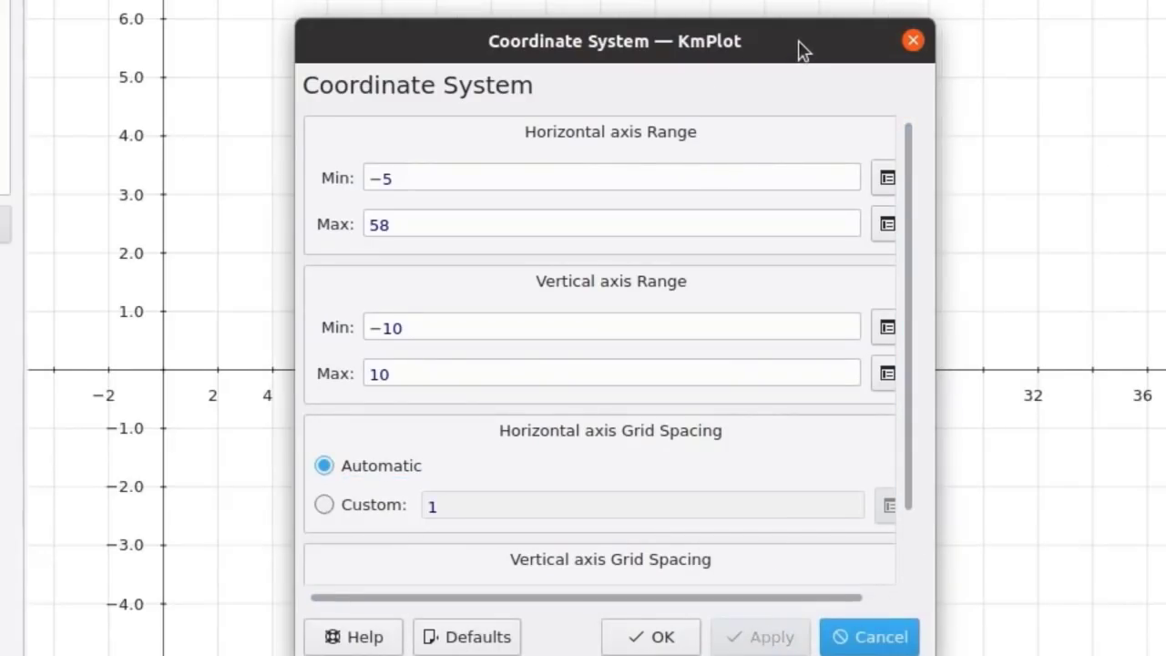
click(912, 40)
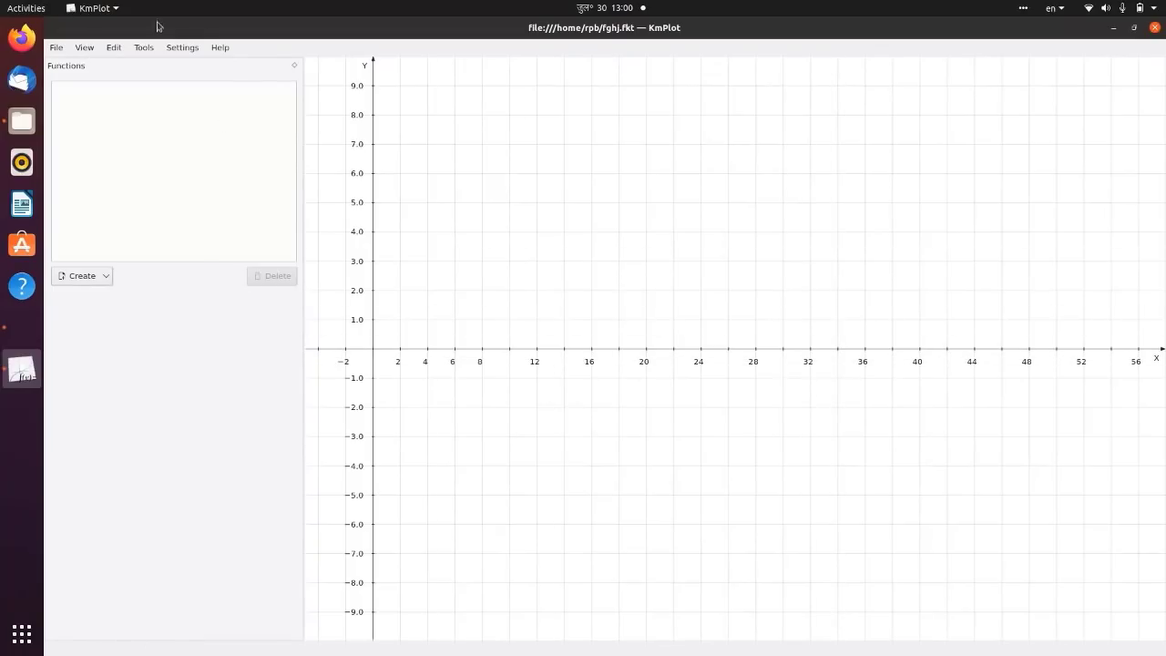
- Undo the applied coordinate system change and try the redo command
click(80, 48)
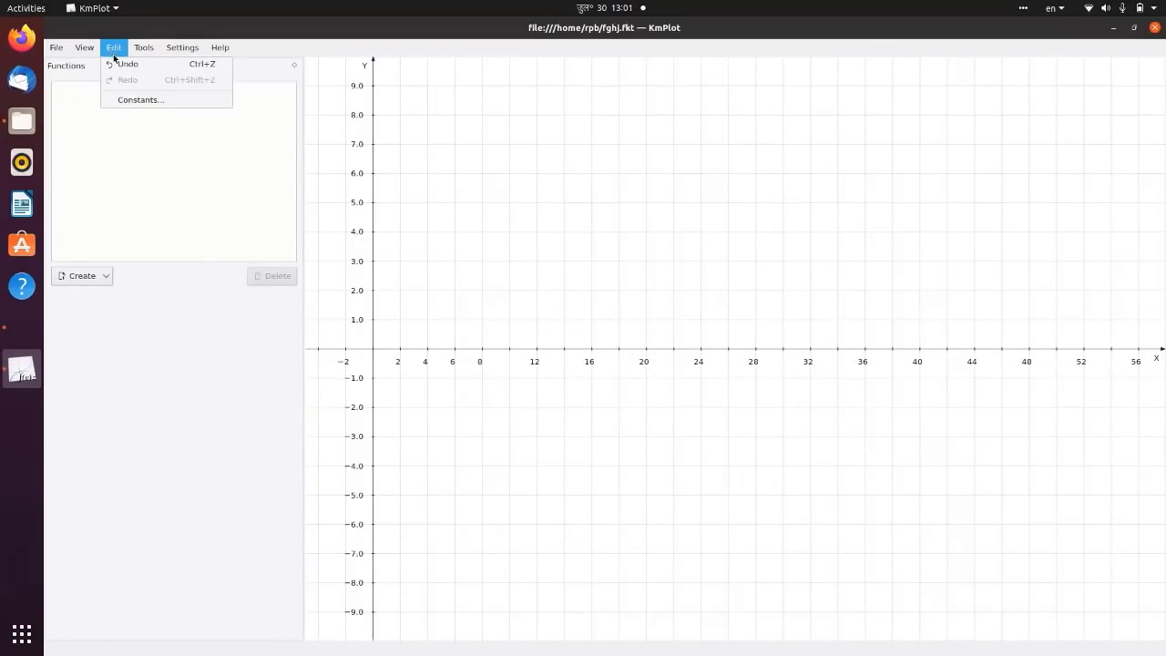
click(123, 66)
click(113, 48)
click(127, 79)
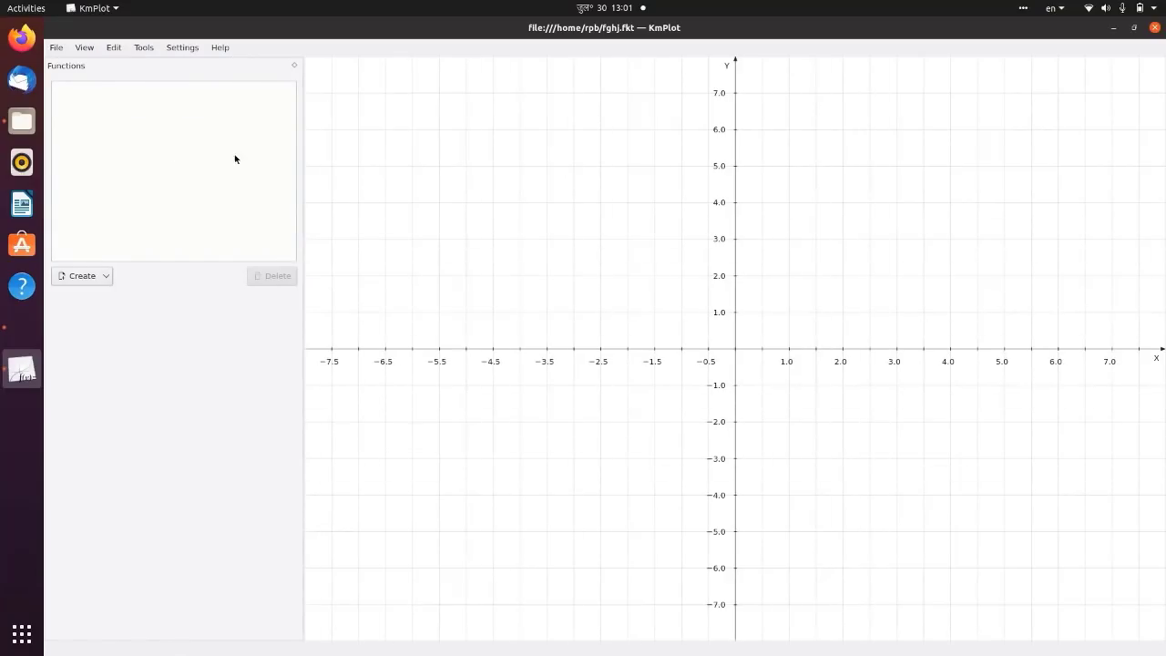
- Open the calculator and enter θ=90 as its expression using the Equation Editor
click(115, 49)
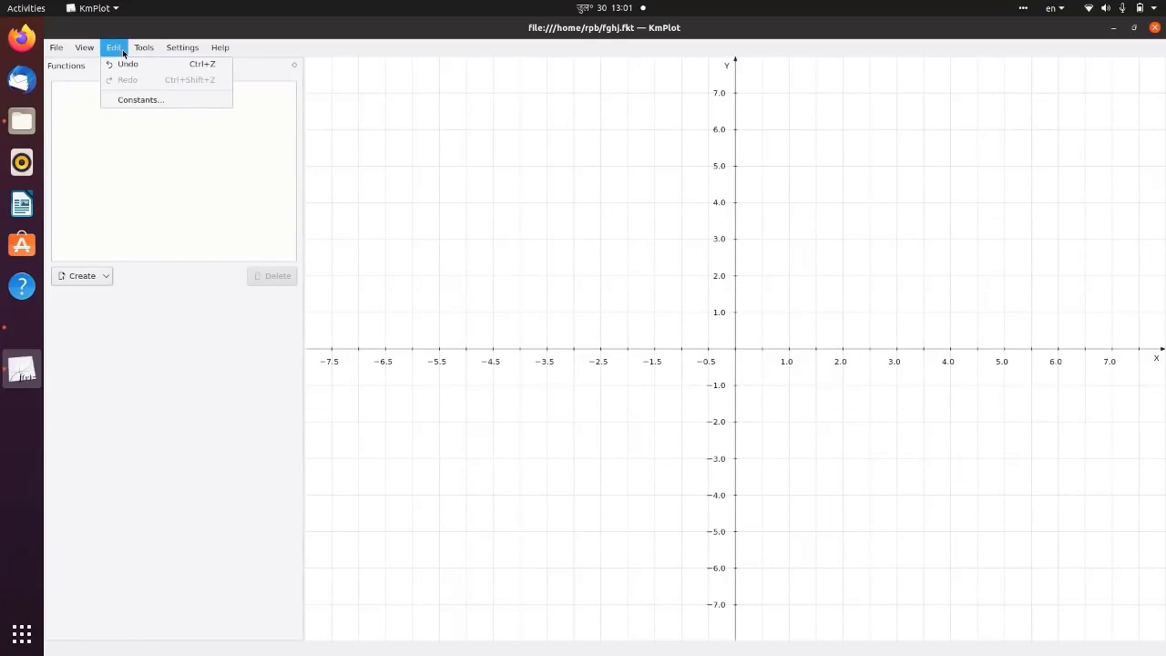
mouse_move(143, 46)
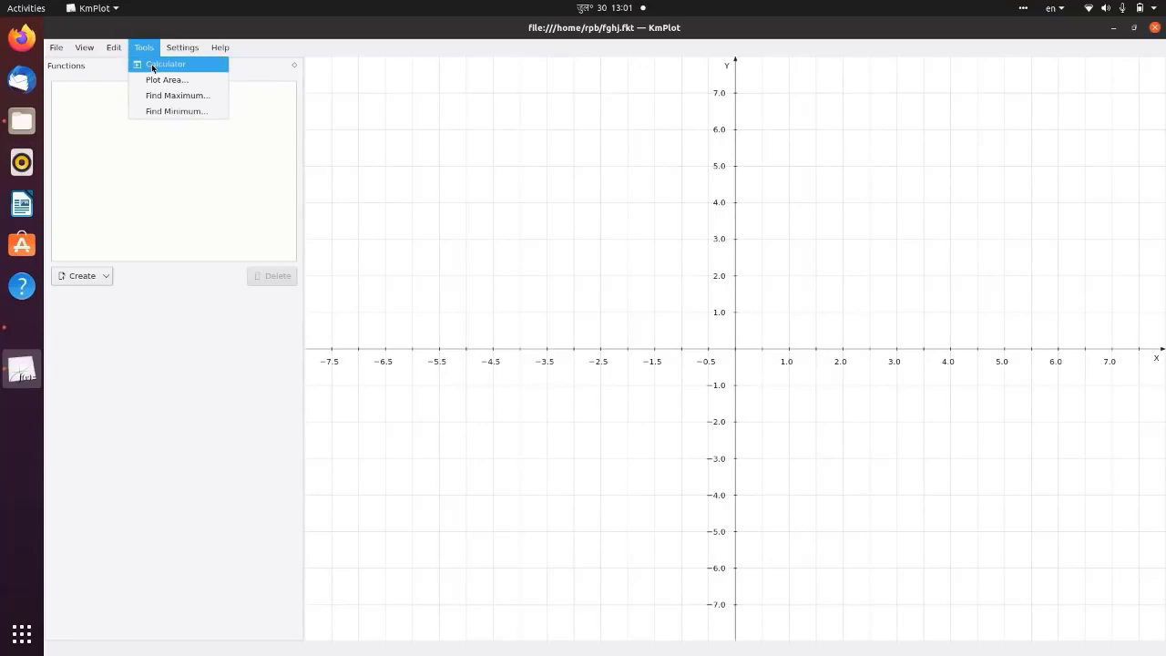
click(153, 65)
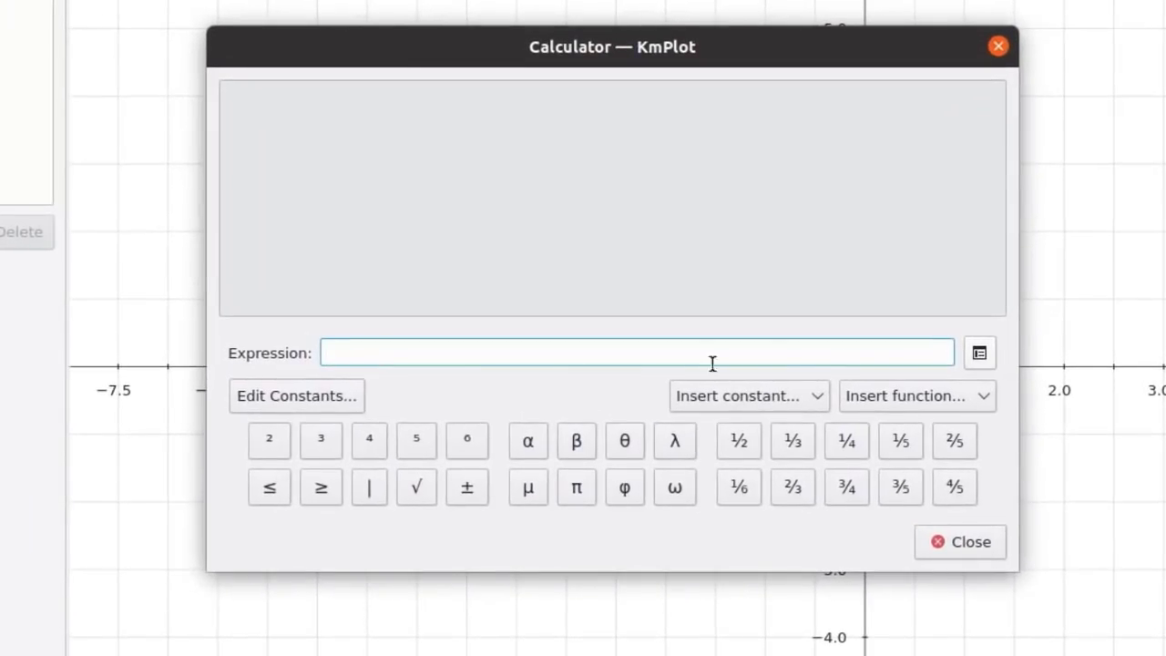
click(797, 341)
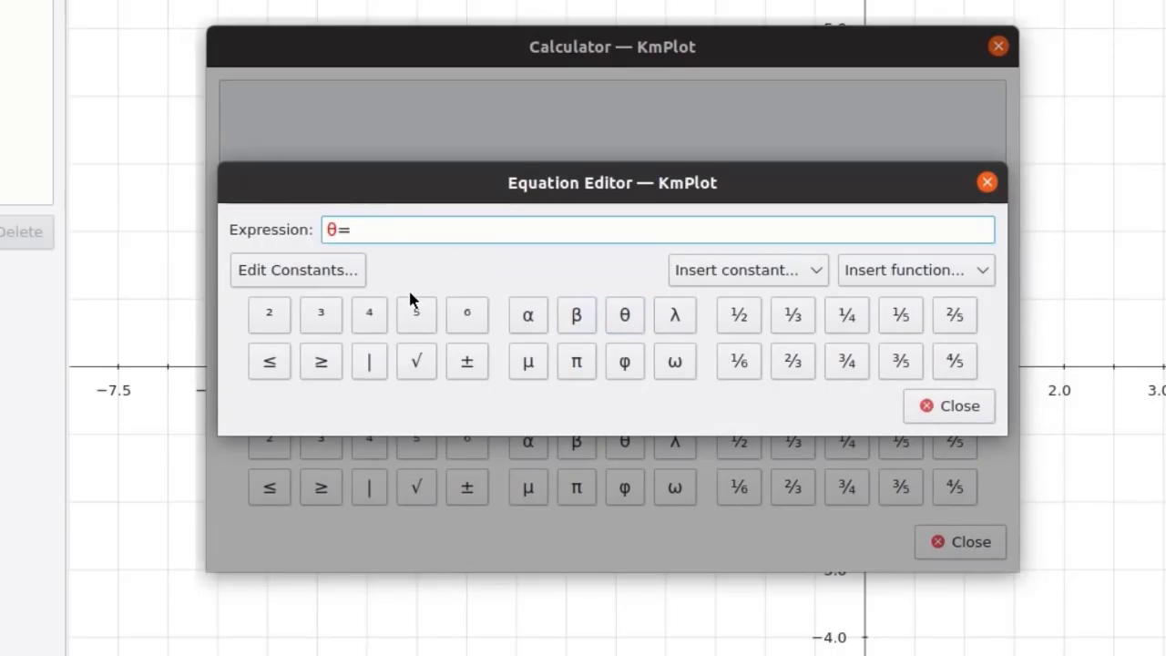
text(90)
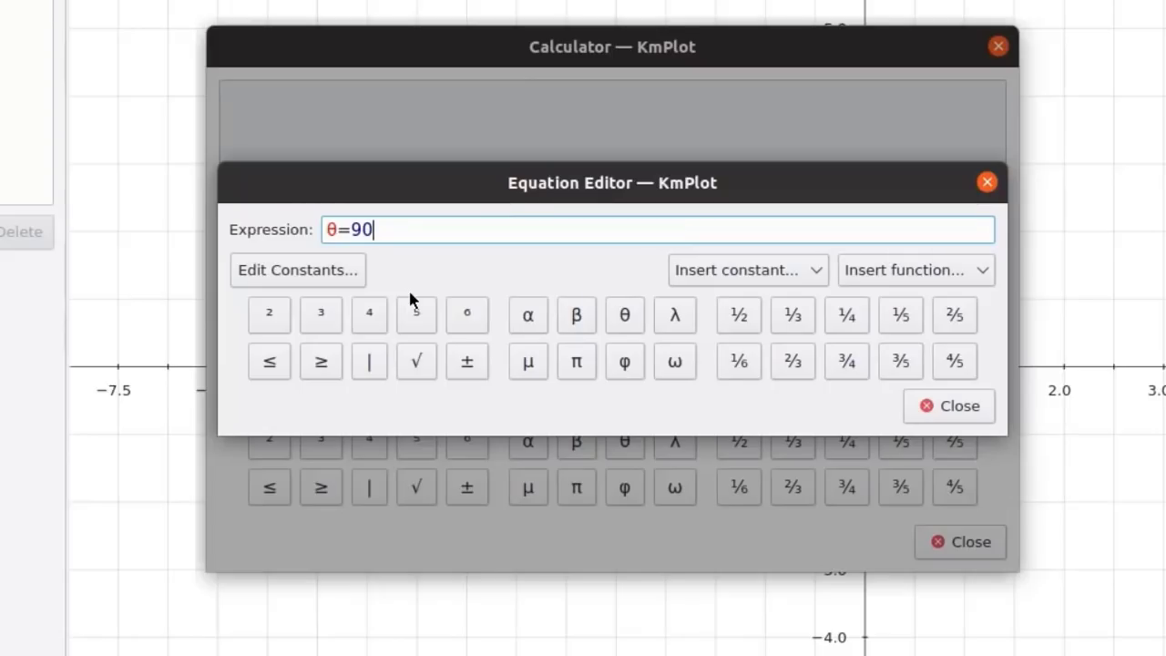
click(952, 405)
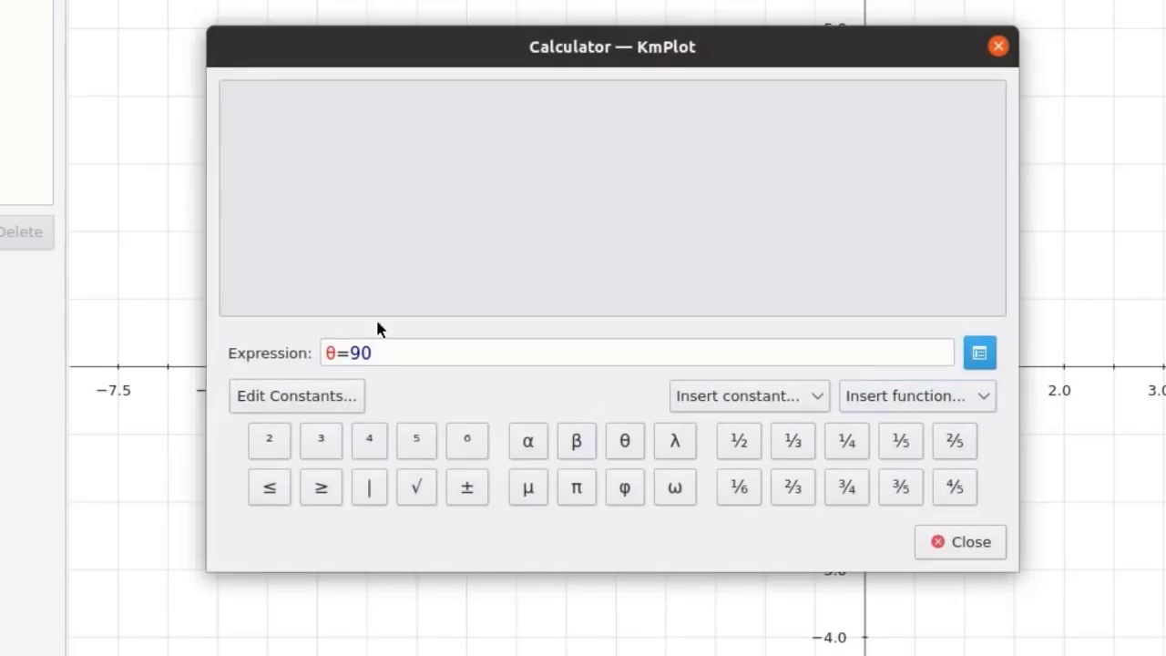
- View the constants available for insertion in the calculator and close the calculator
click(754, 403)
click(756, 405)
click(967, 545)
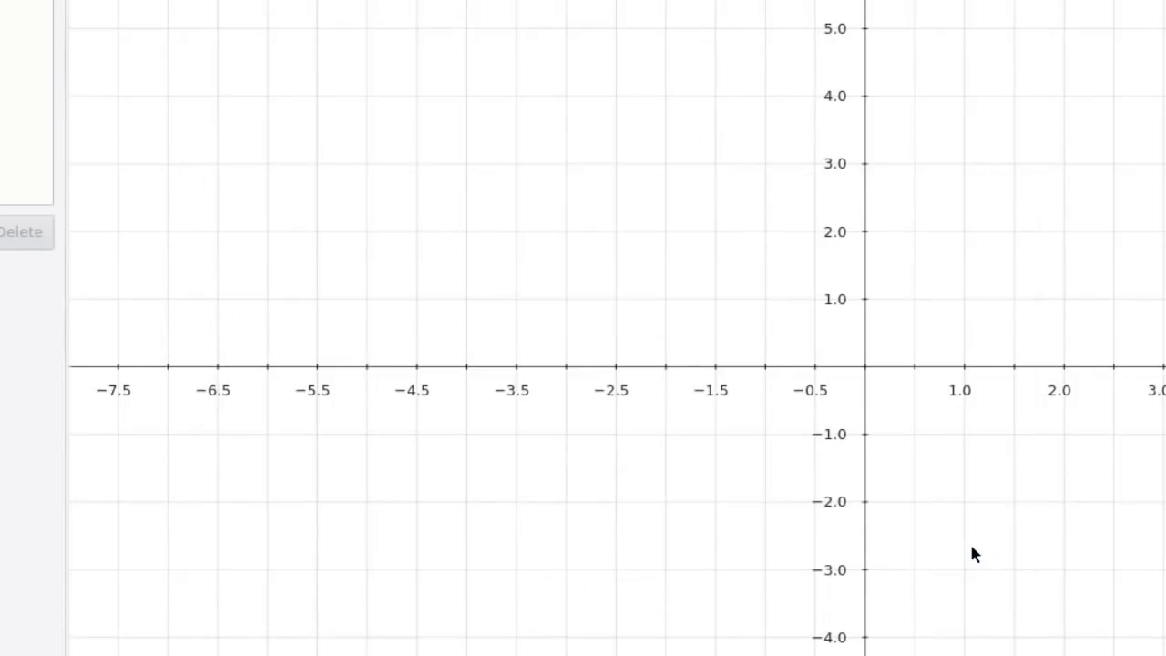
- Open the Plot Area tool and examine its minimum and maximum expressions in the Equation Editor, leaving both as they are
click(91, 13)
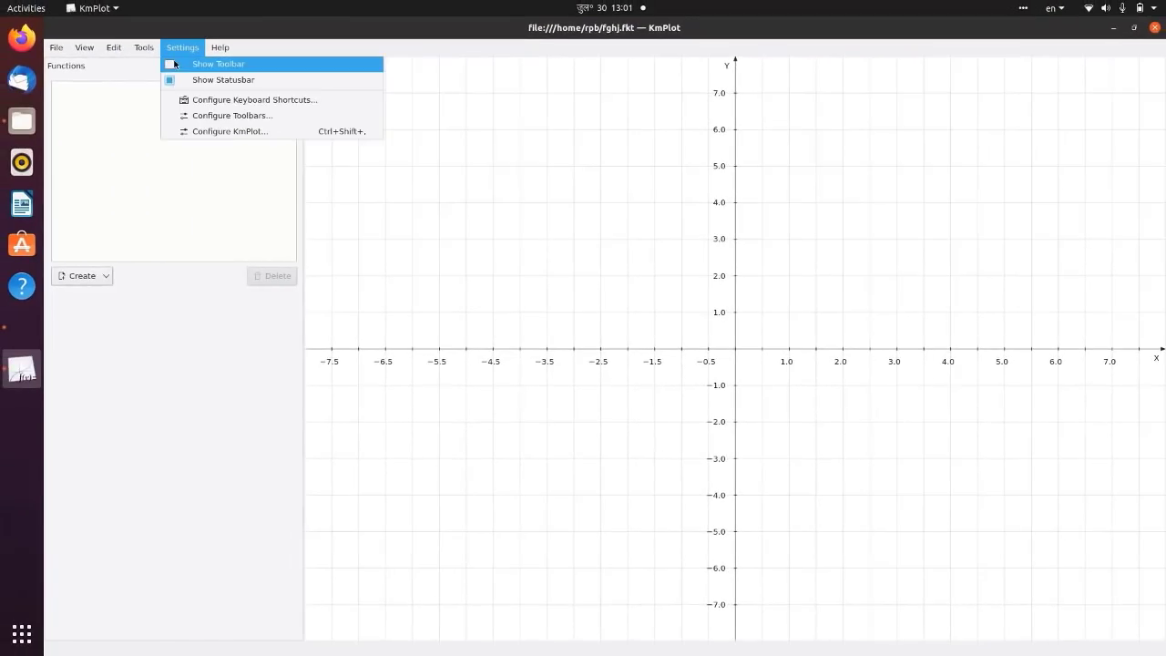
click(158, 80)
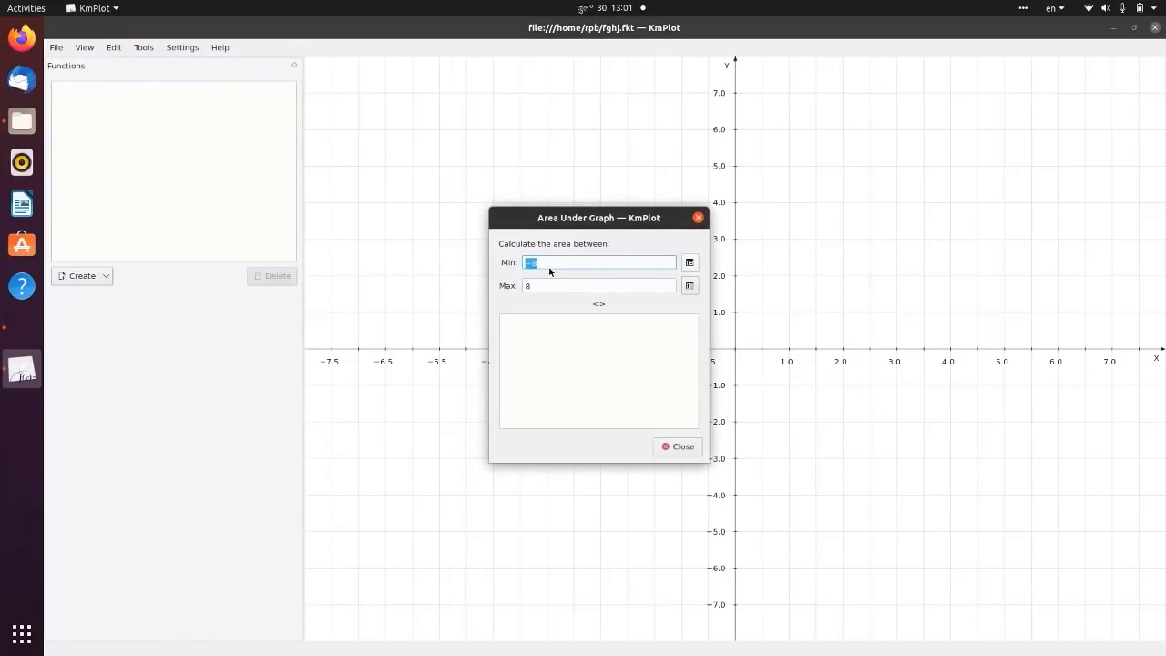
click(691, 262)
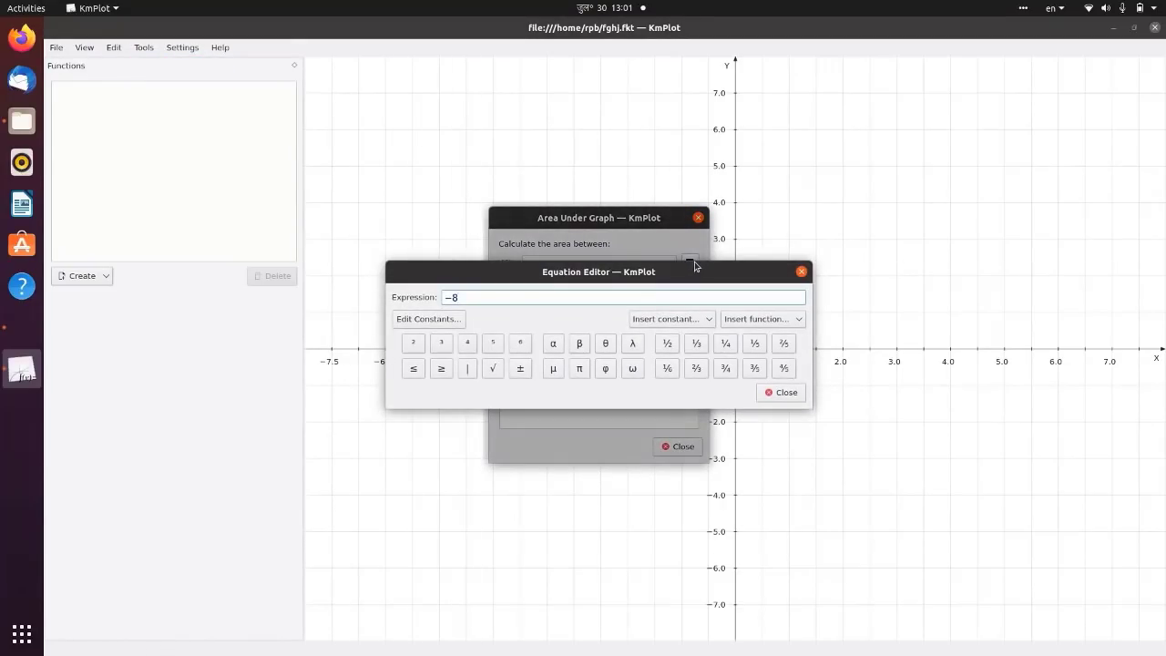
click(799, 272)
click(690, 285)
click(801, 272)
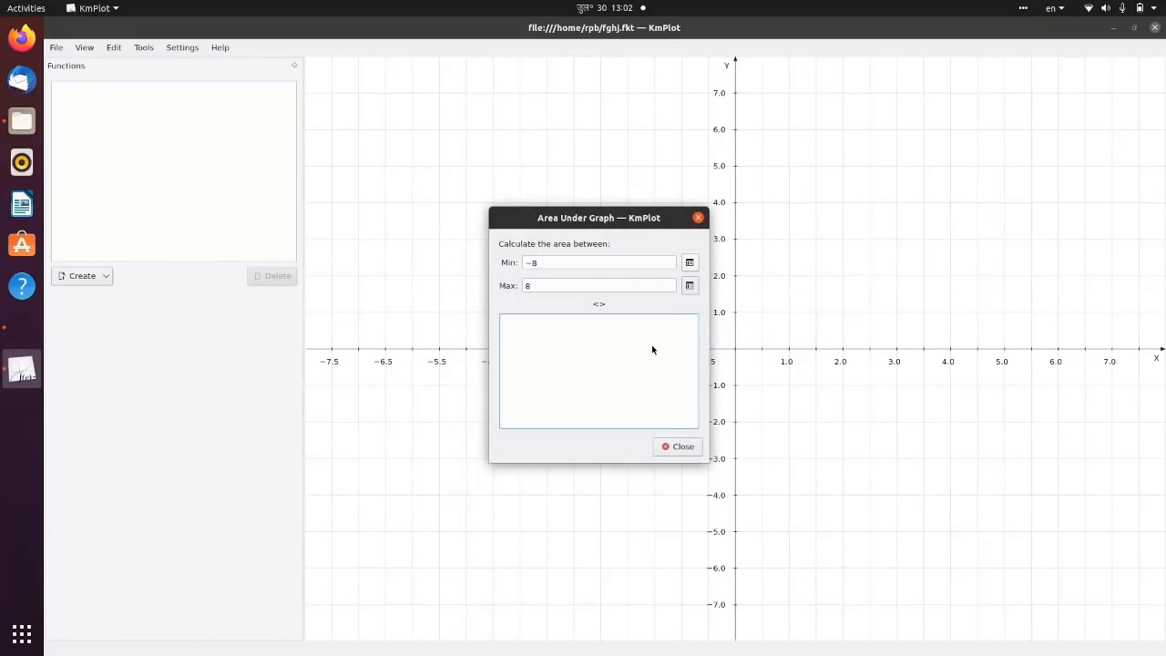
click(684, 446)
- View the search range options of the Find Maximum and Find Minimum tools, closing each without changes
click(144, 47)
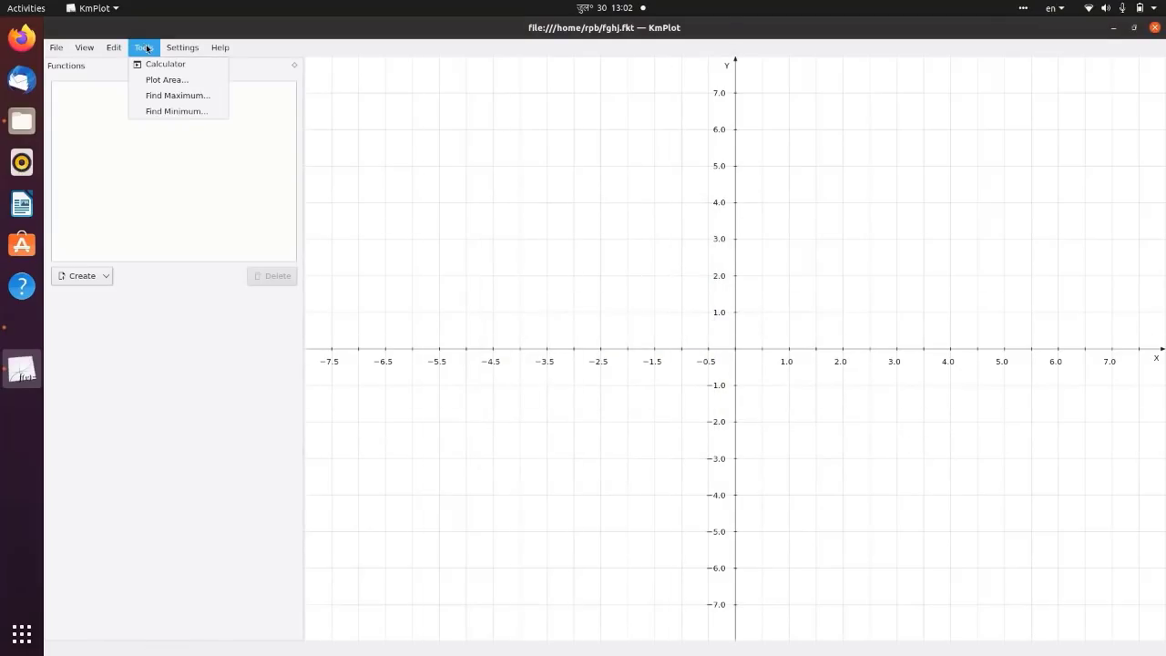
click(169, 98)
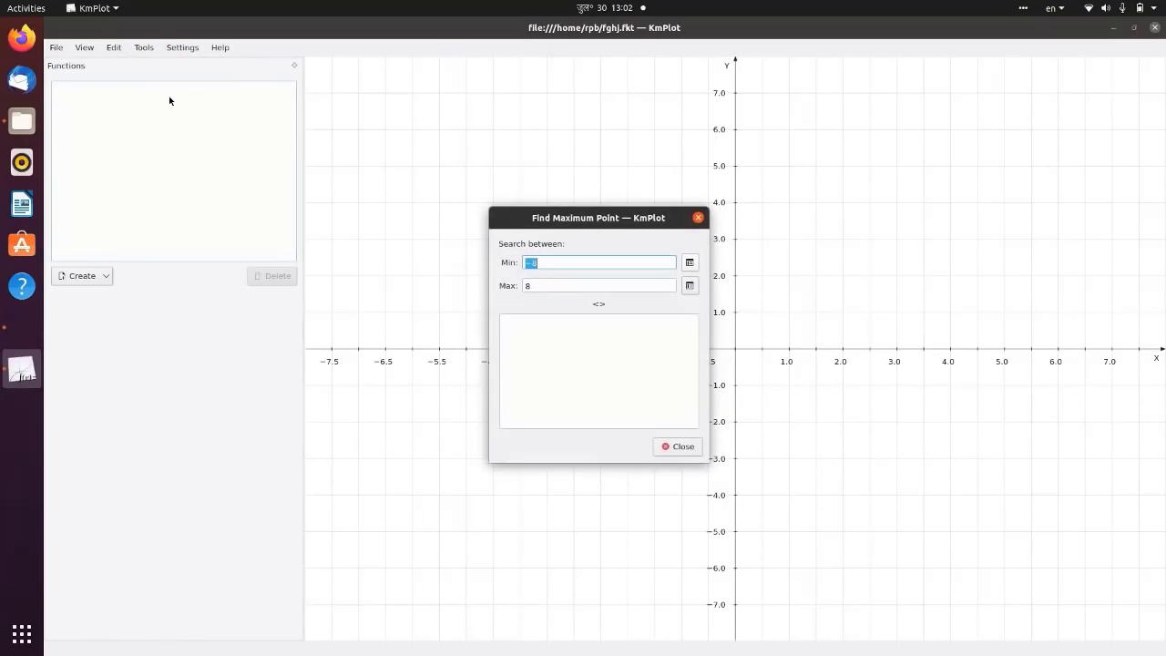
click(698, 217)
click(183, 47)
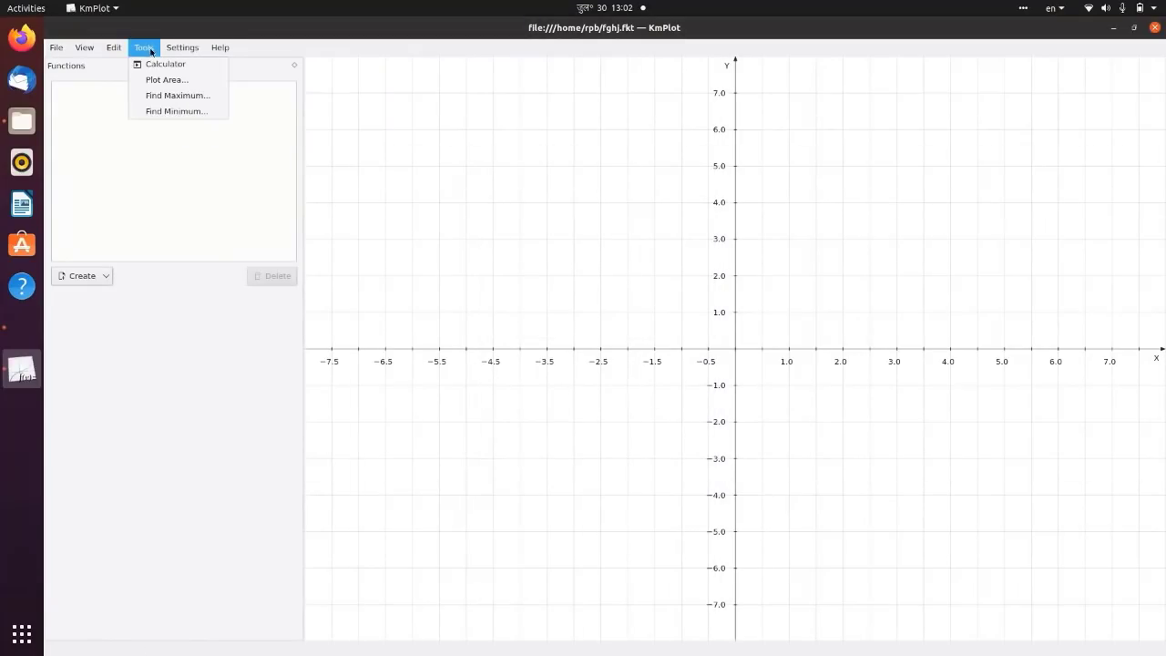
click(167, 111)
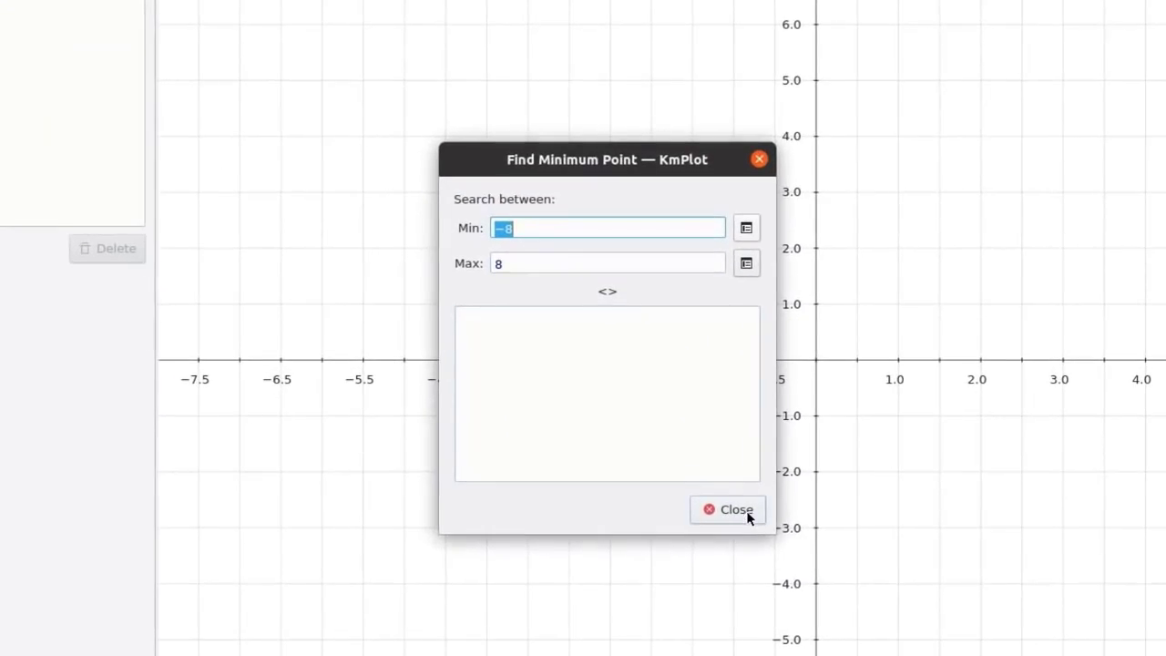
click(687, 446)
- Show the toolbar and hide the status bar
click(182, 48)
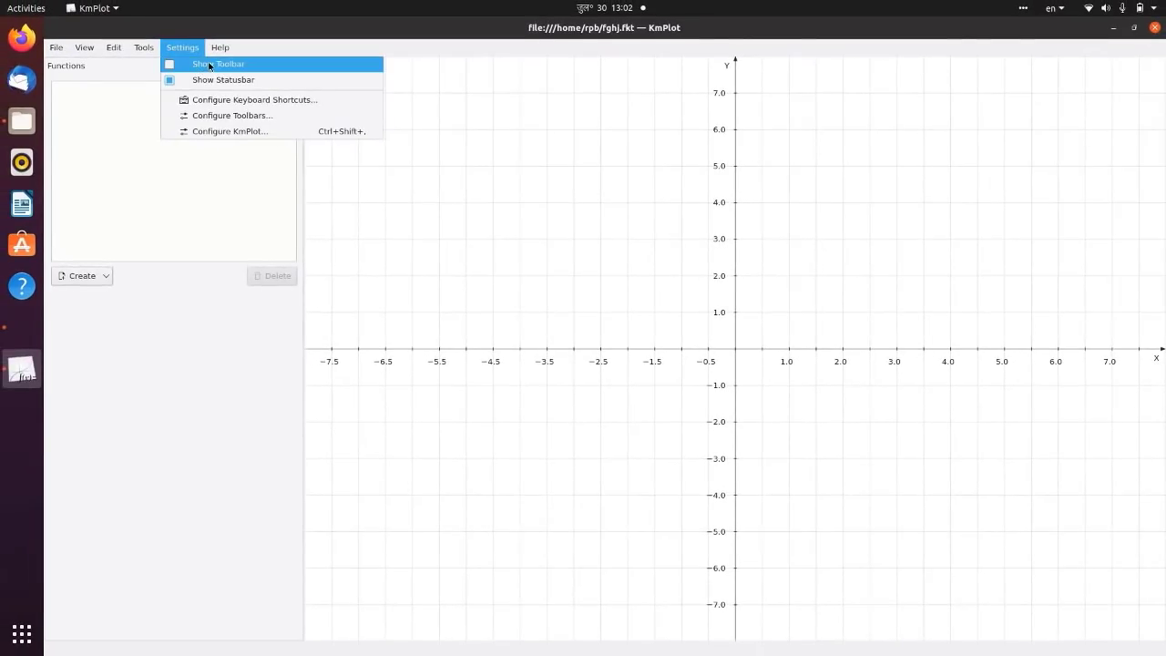
click(209, 62)
click(182, 47)
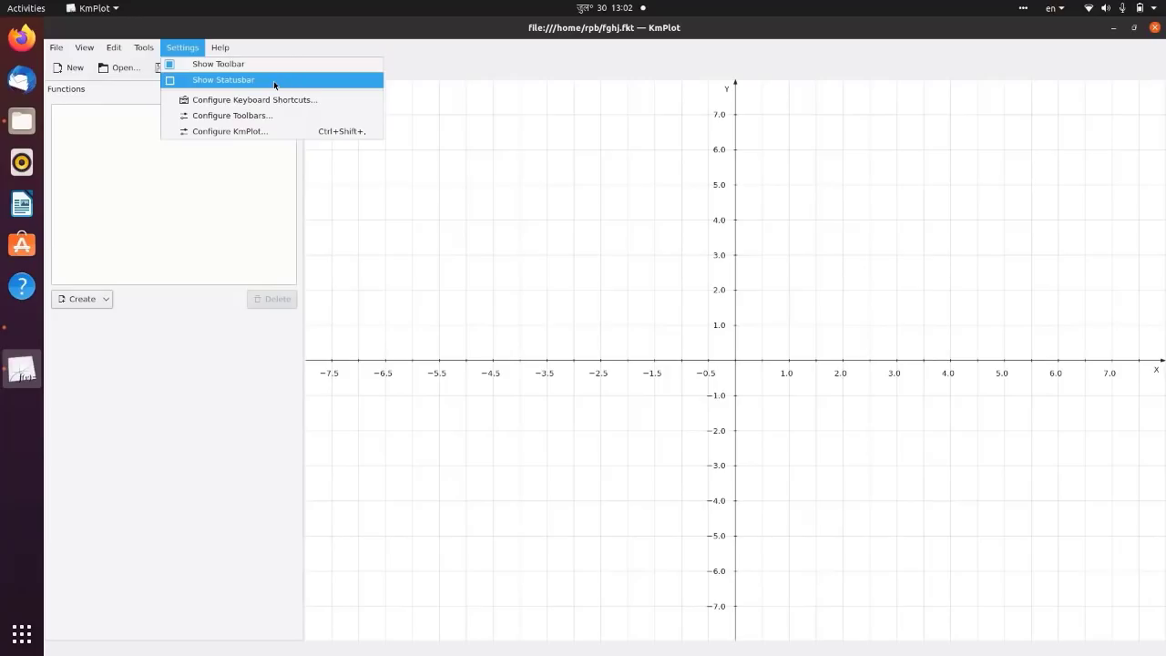
key(Escape)
click(183, 44)
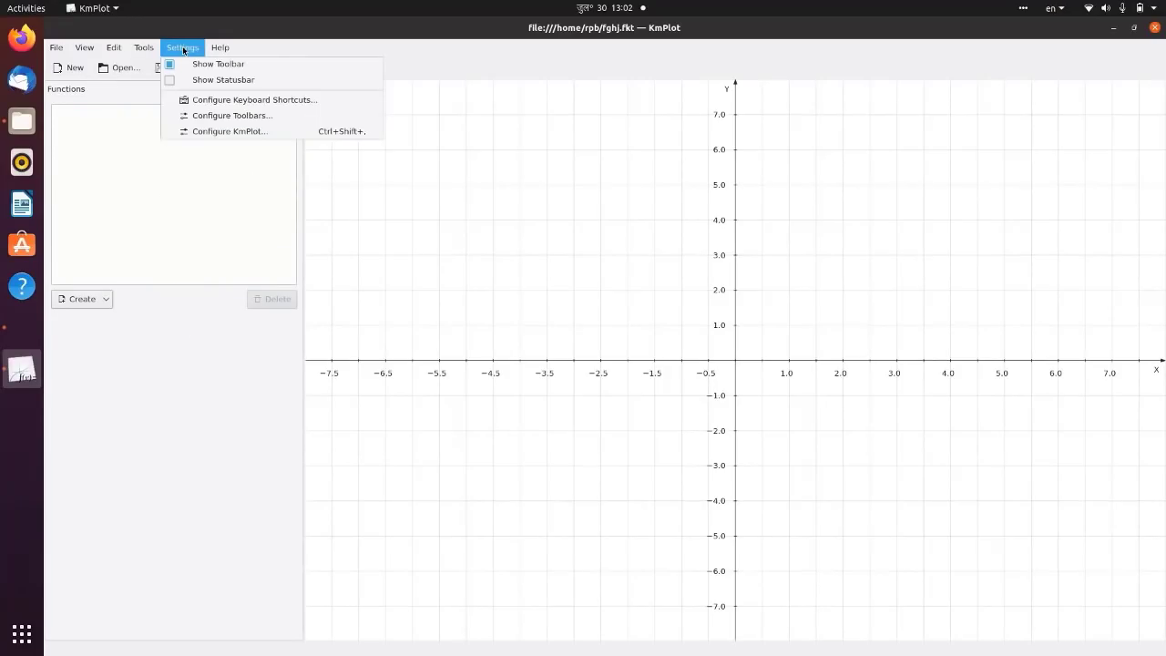
click(170, 82)
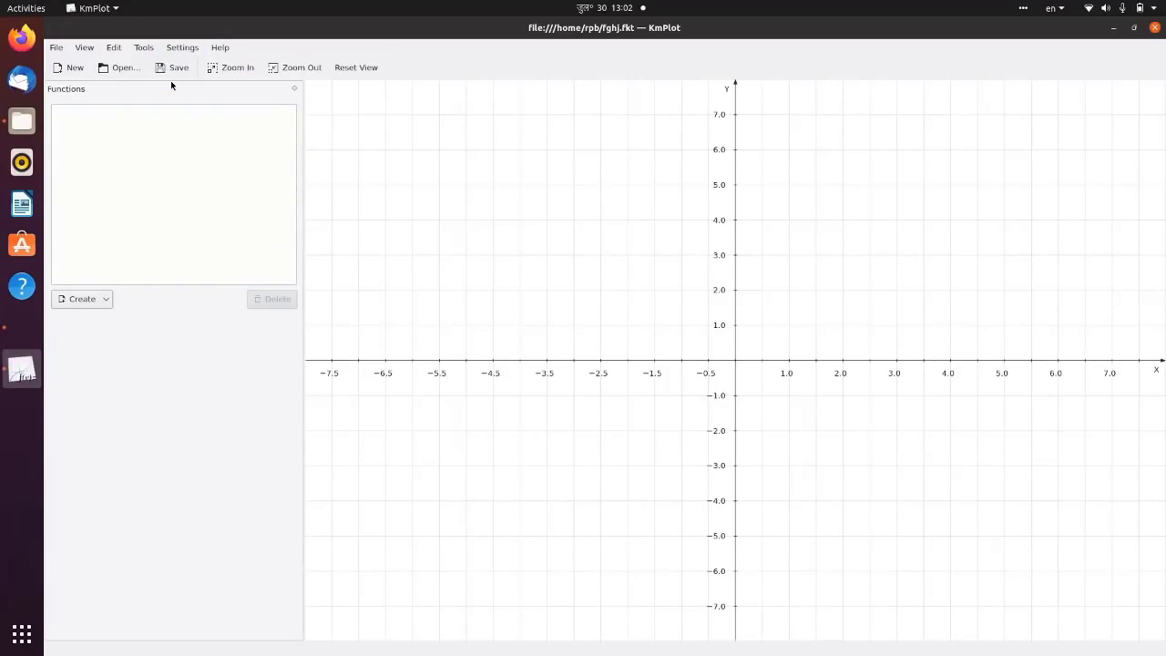
- Open the keyboard shortcut configuration and examine the action list and its shortcut columns through Global Alternate
click(182, 46)
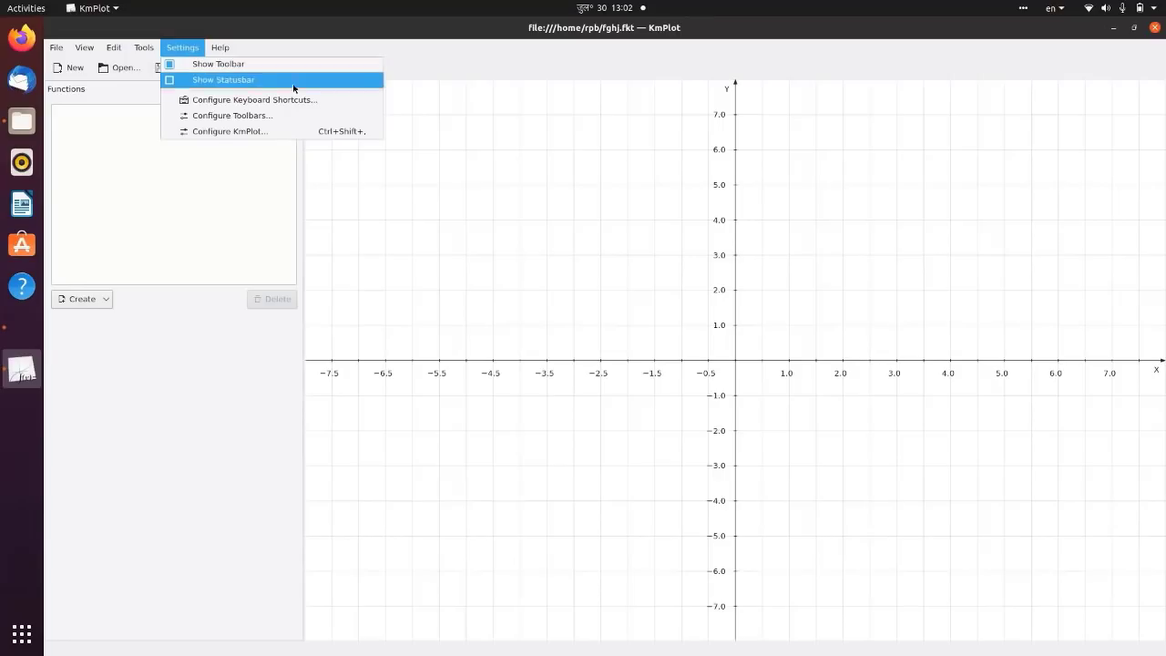
click(242, 102)
scroll(518, 339, down, 1)
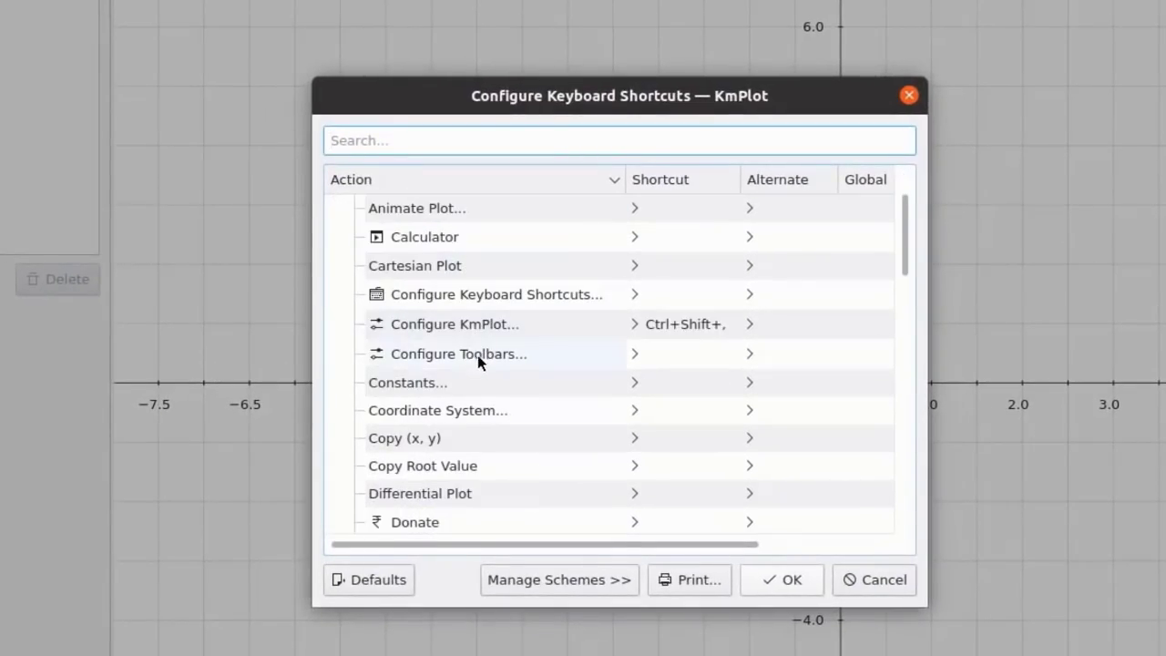
scroll(506, 428, down, 1)
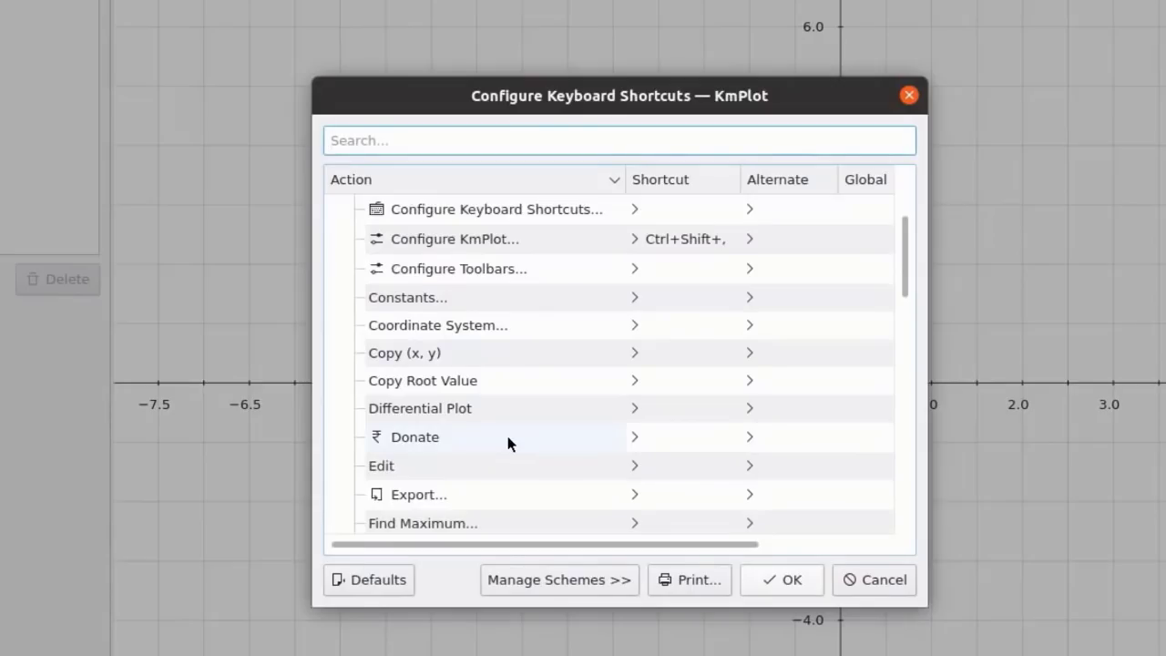
scroll(475, 423, up, 2)
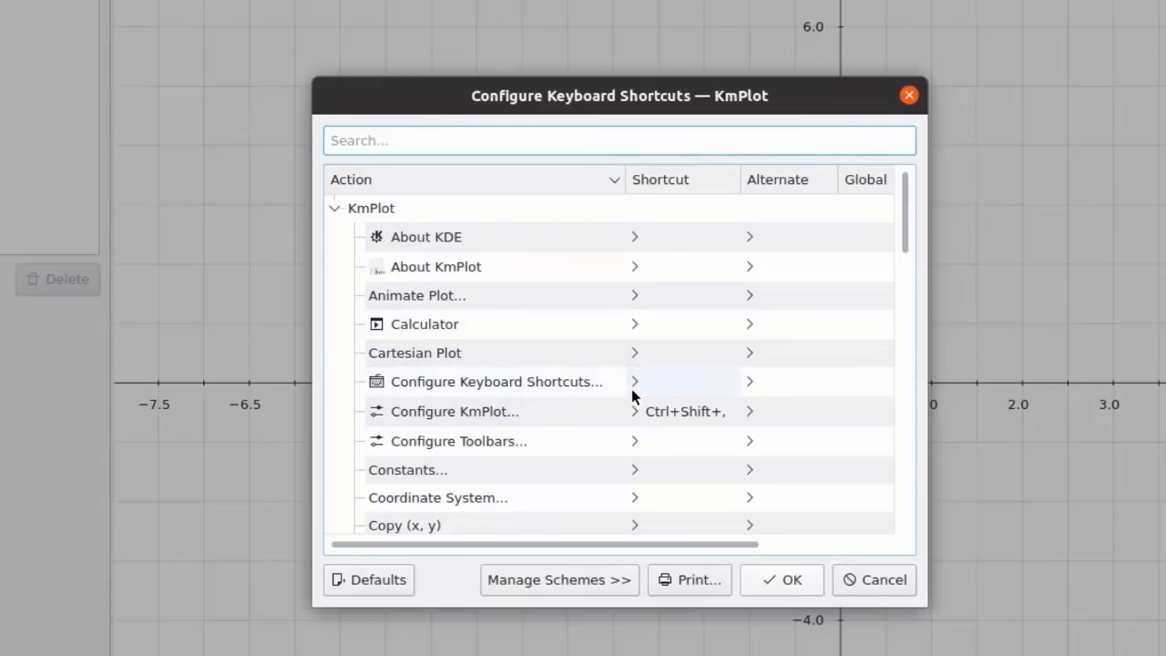
drag(720, 545, 852, 539)
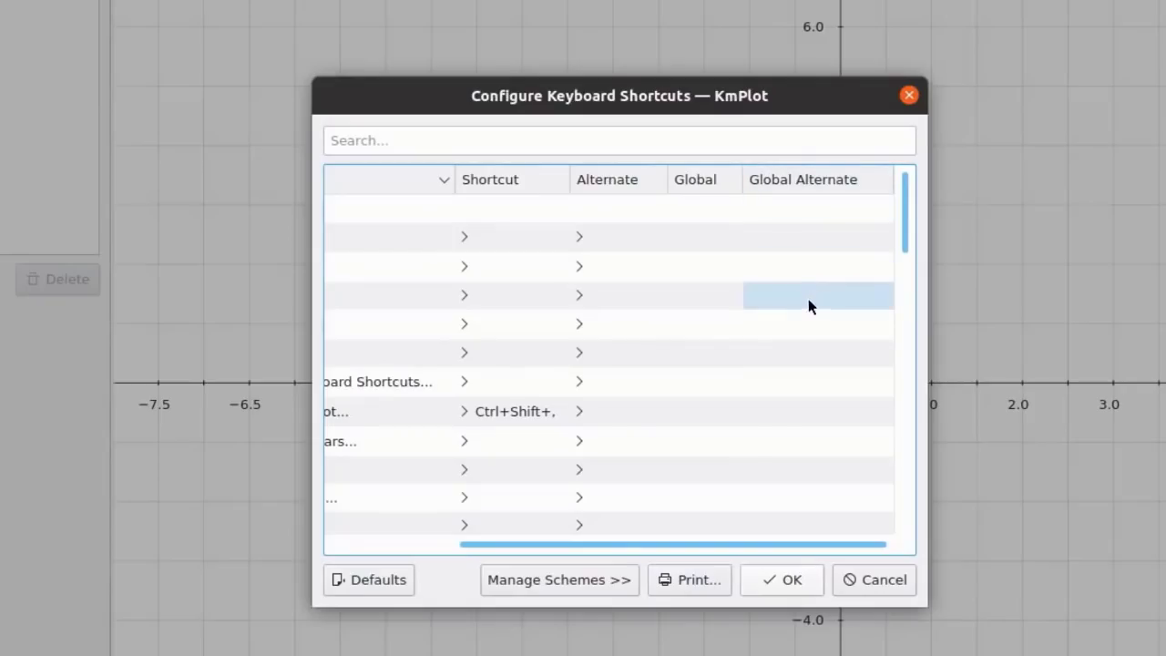
drag(609, 545, 469, 551)
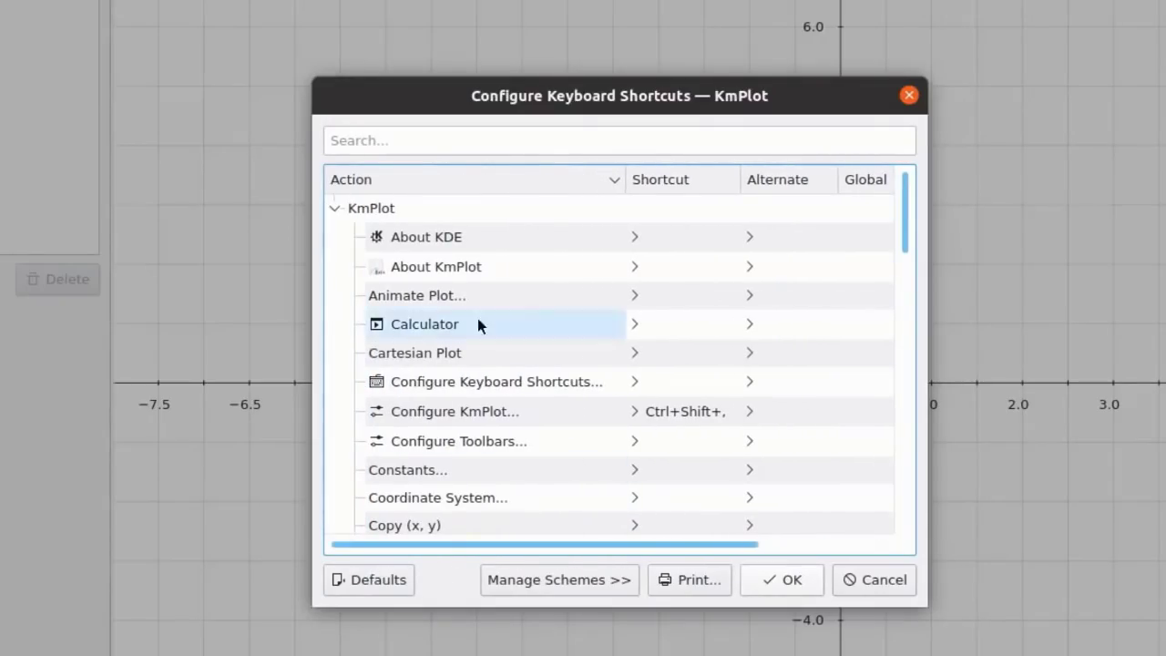
- Review the shortcuts assigned to the remaining actions down to Zoom Out and close the shortcut configuration without changes
scroll(523, 523, down, 4)
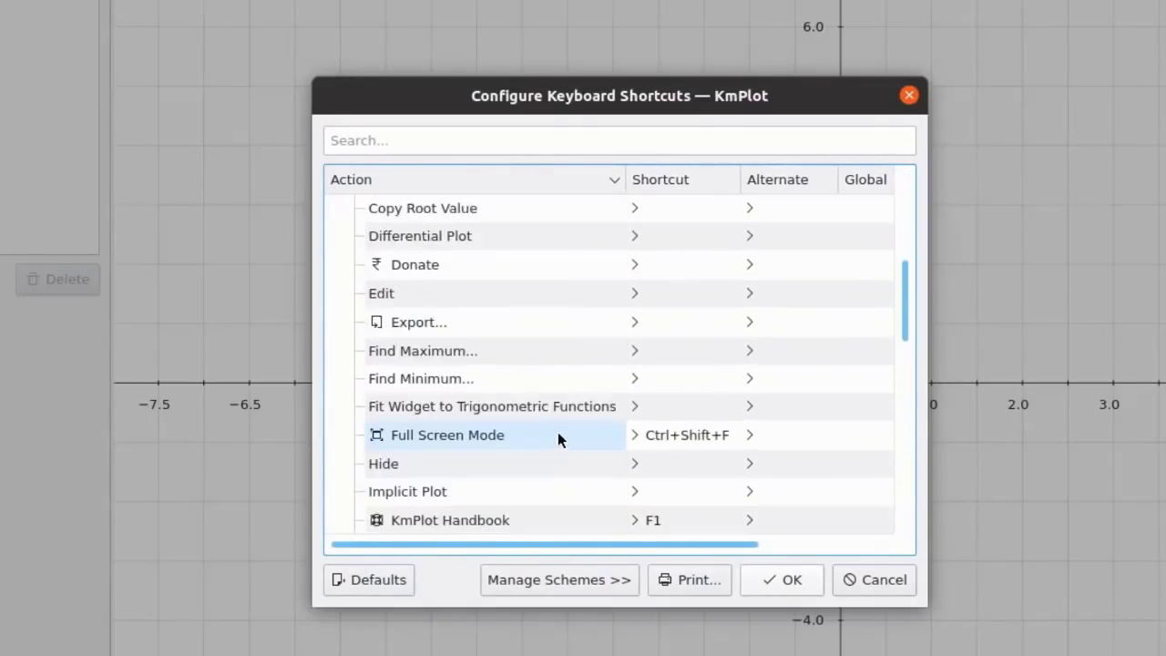
scroll(558, 435, down, 1)
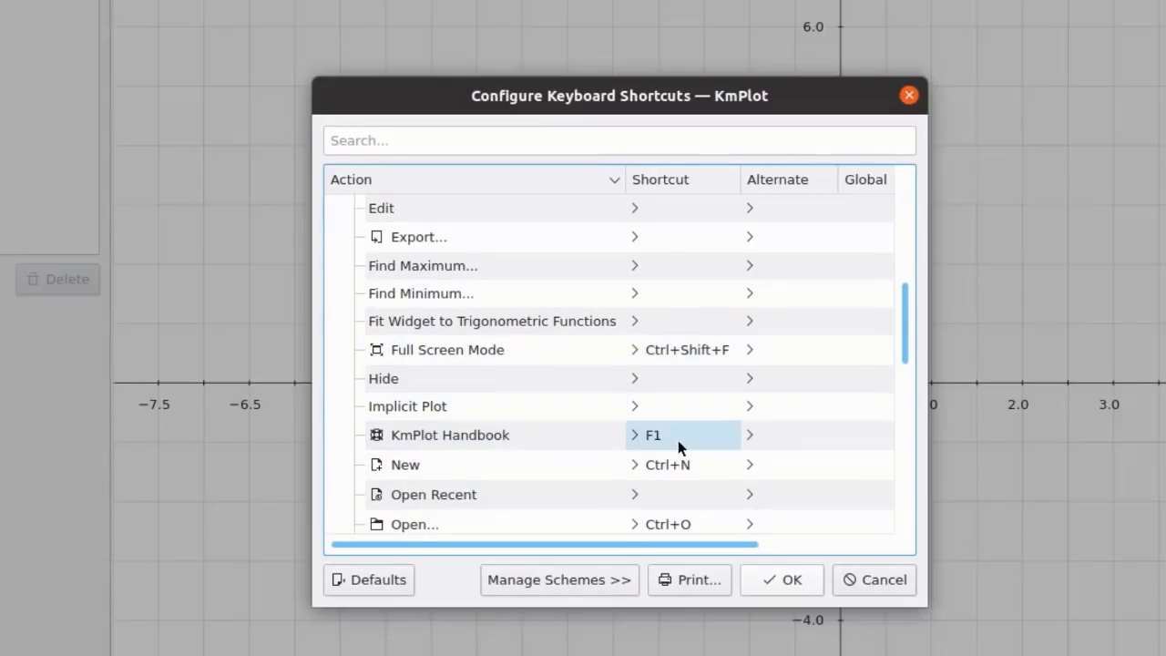
scroll(670, 490, down, 1)
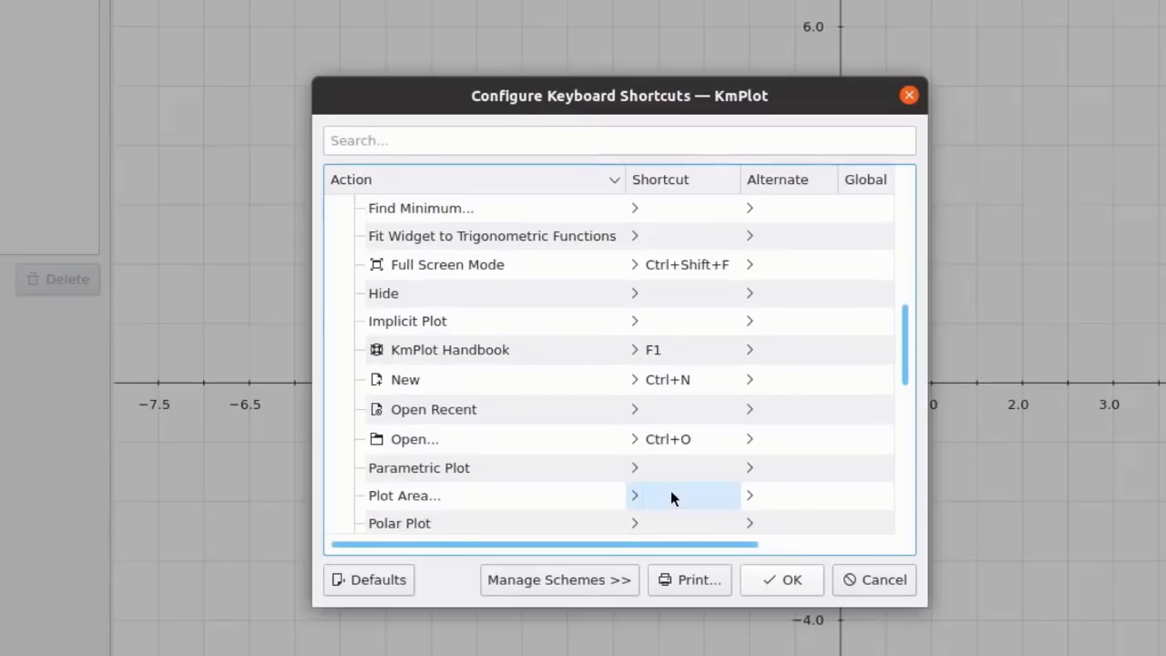
scroll(546, 445, down, 2)
scroll(557, 446, down, 1)
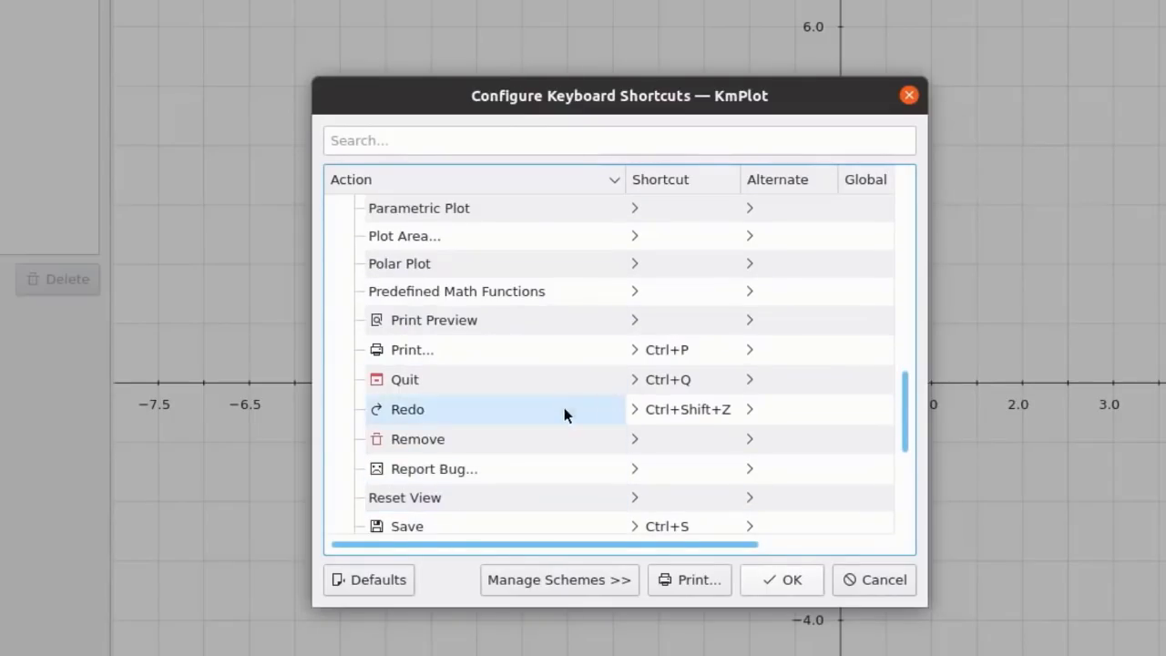
scroll(720, 482, down, 4)
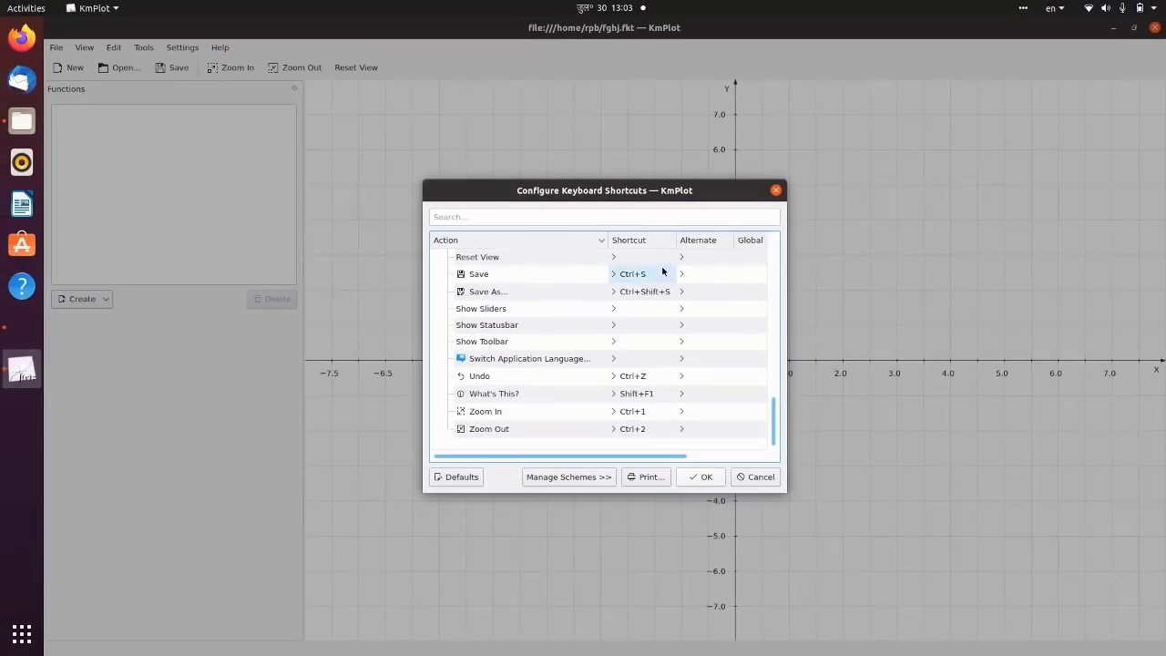
click(759, 477)
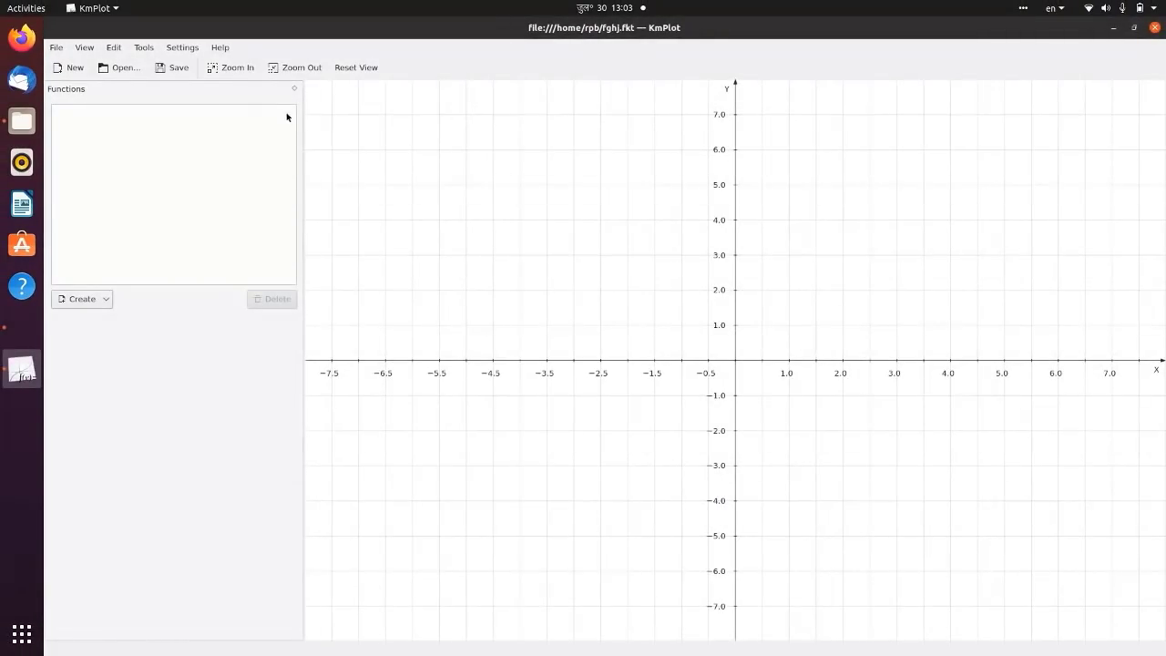
- Try adding the Quit, Full Screen Mode and Configure Keyboard Shortcuts actions to the main toolbar in the toolbar configuration
click(187, 51)
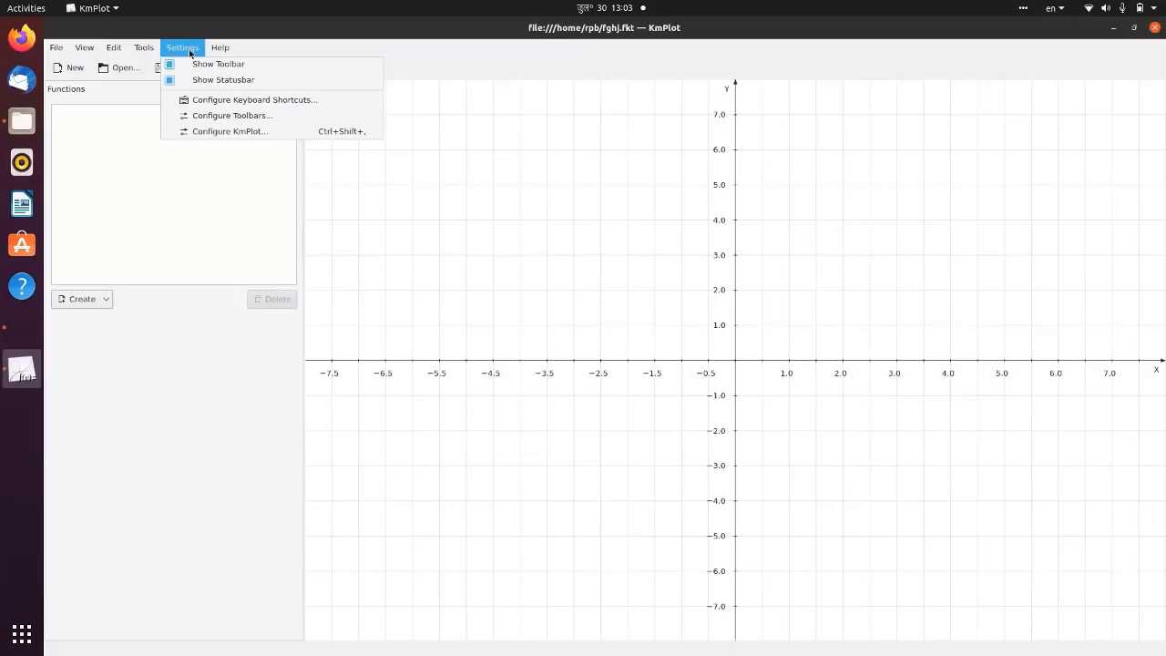
click(228, 116)
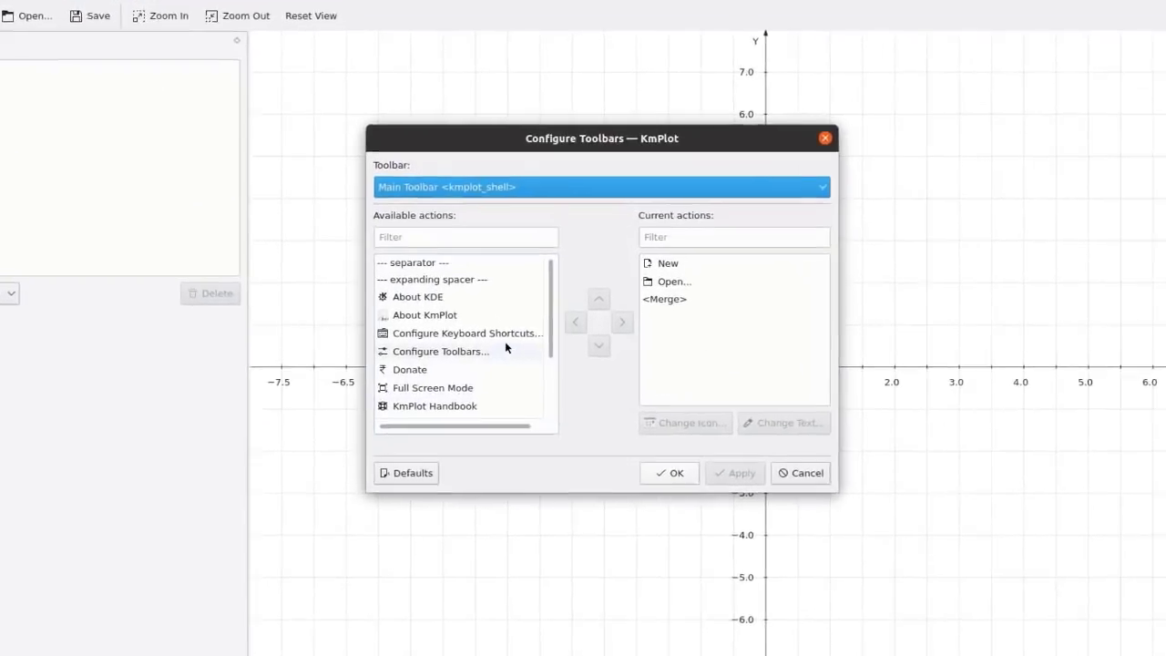
scroll(504, 303, down, 2)
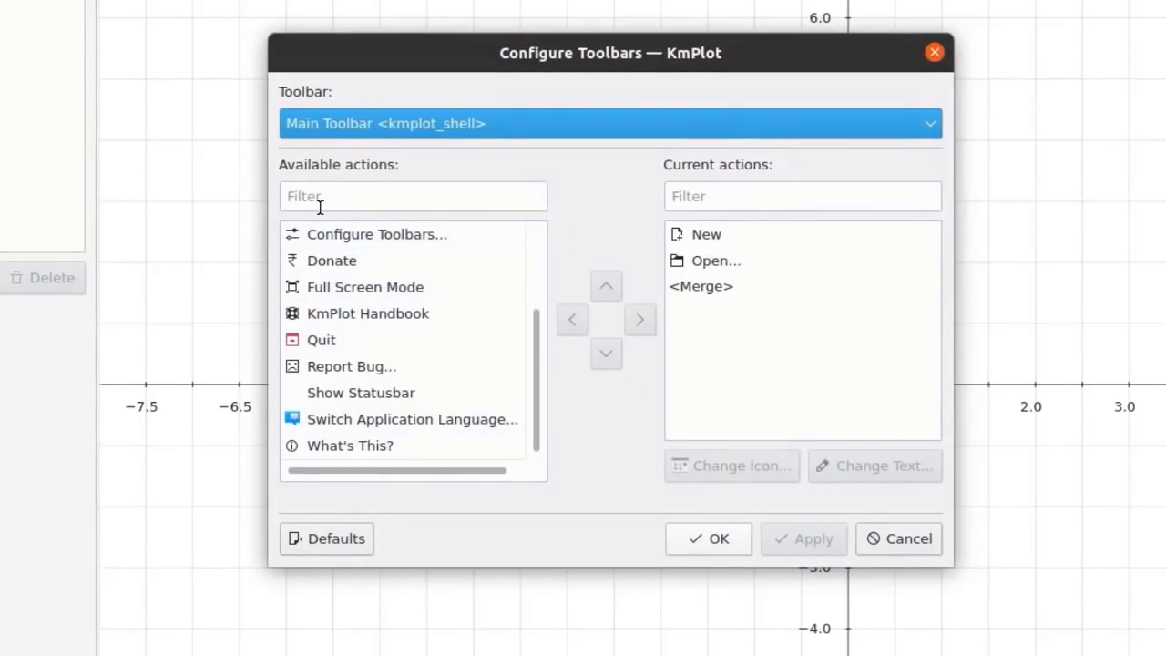
click(338, 346)
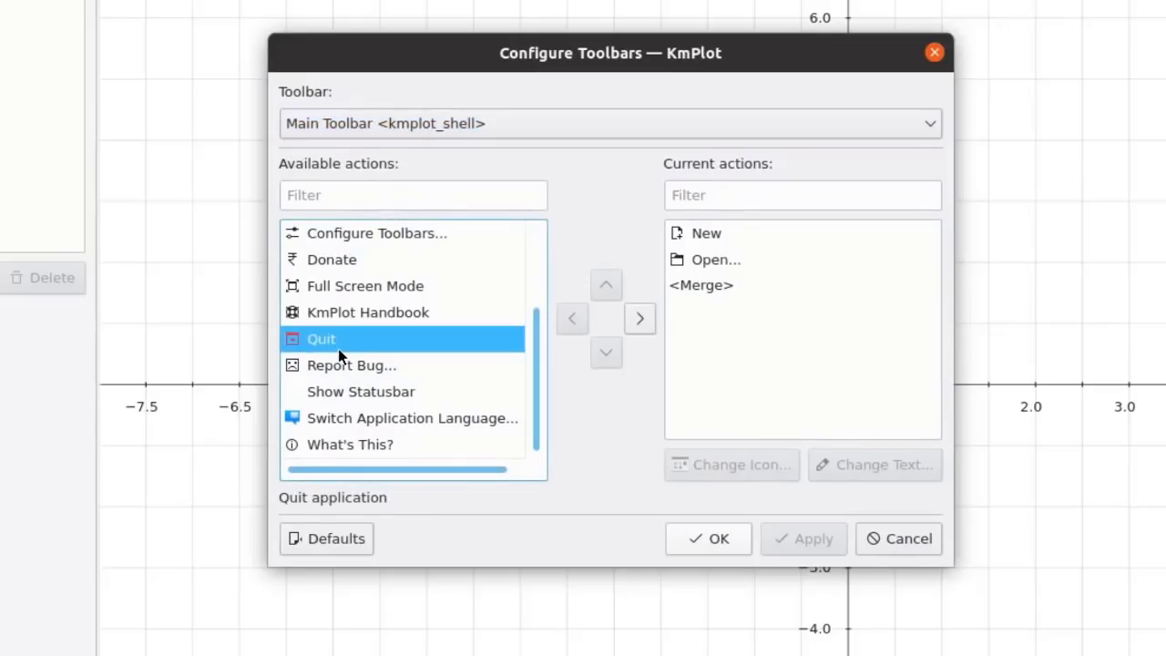
click(631, 318)
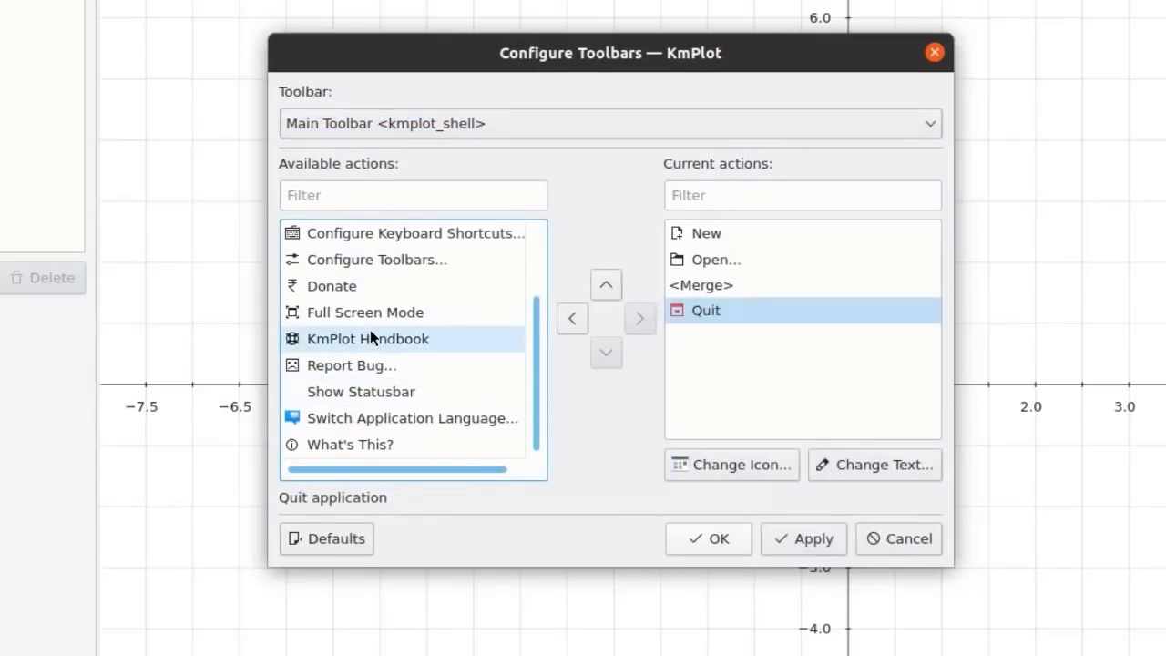
click(383, 320)
click(634, 318)
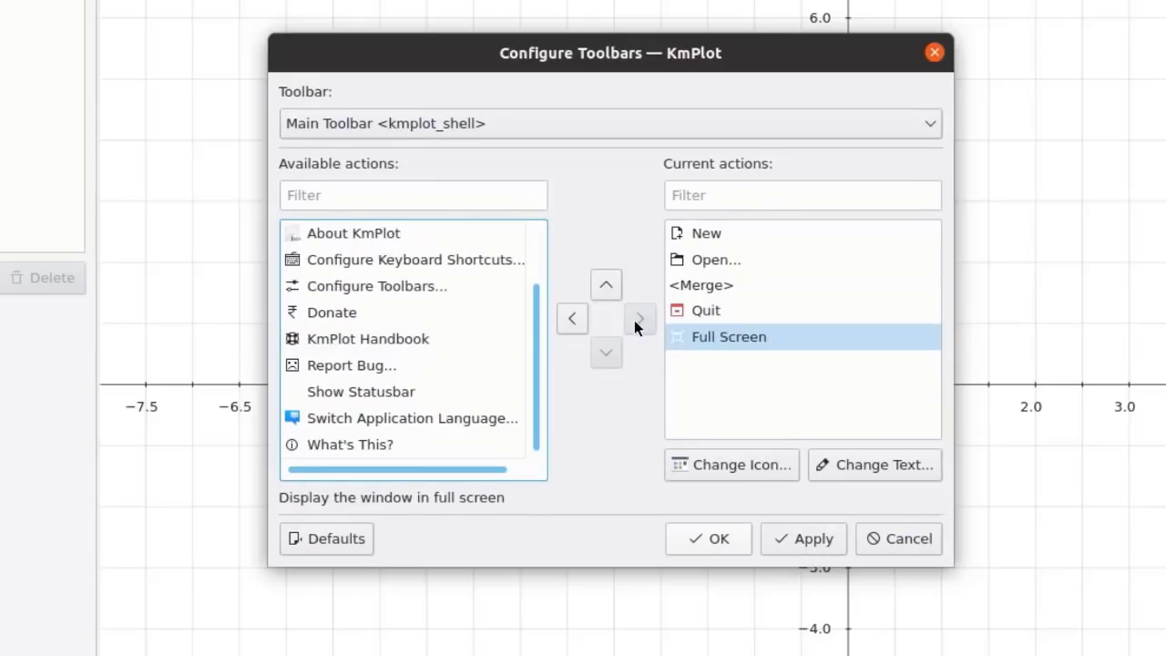
click(355, 259)
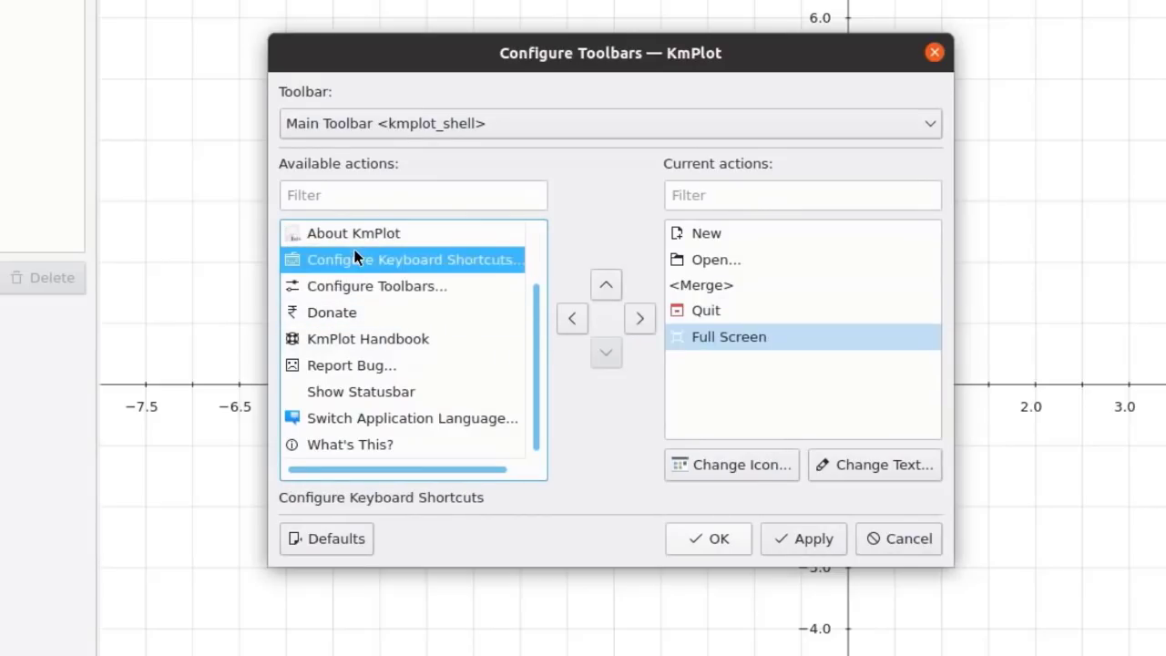
click(638, 316)
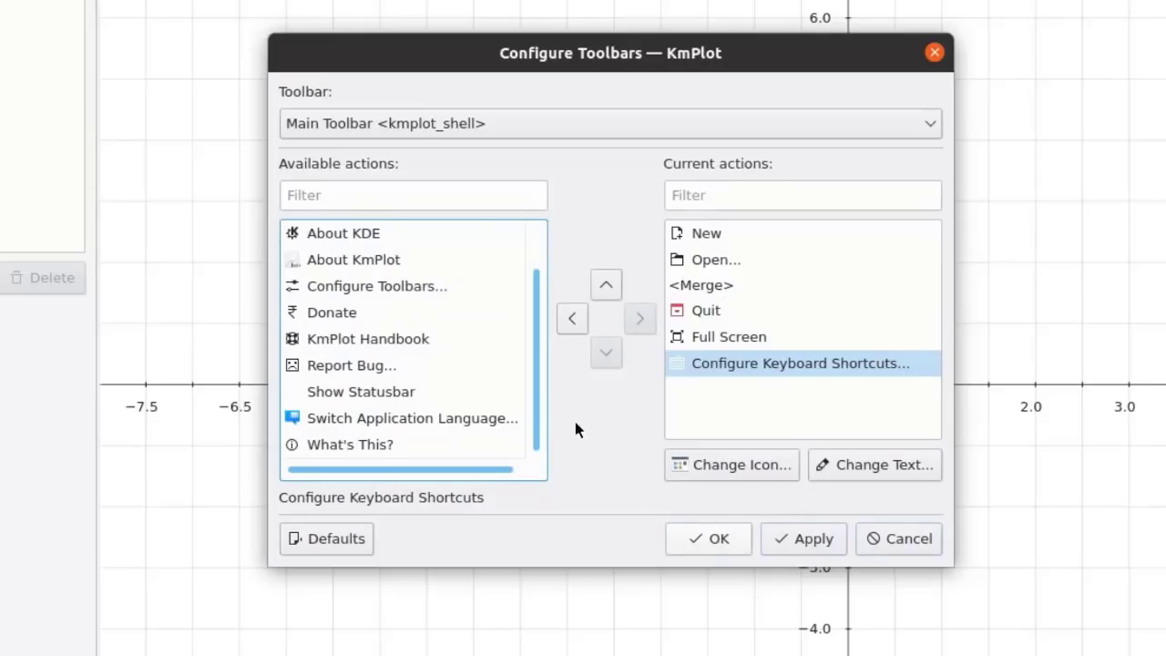
- Browse the system icons and icon categories available for the Configure Keyboard Shortcuts toolbar action, leaving its icon as it is
click(740, 467)
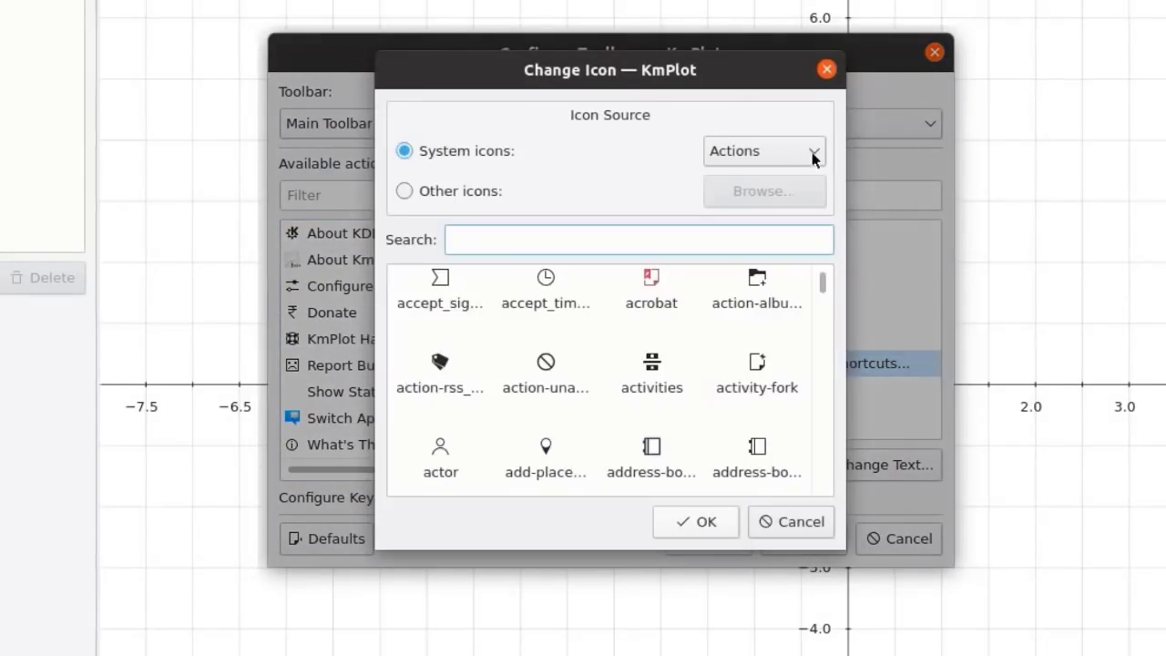
scroll(547, 346, down, 3)
scroll(538, 369, down, 6)
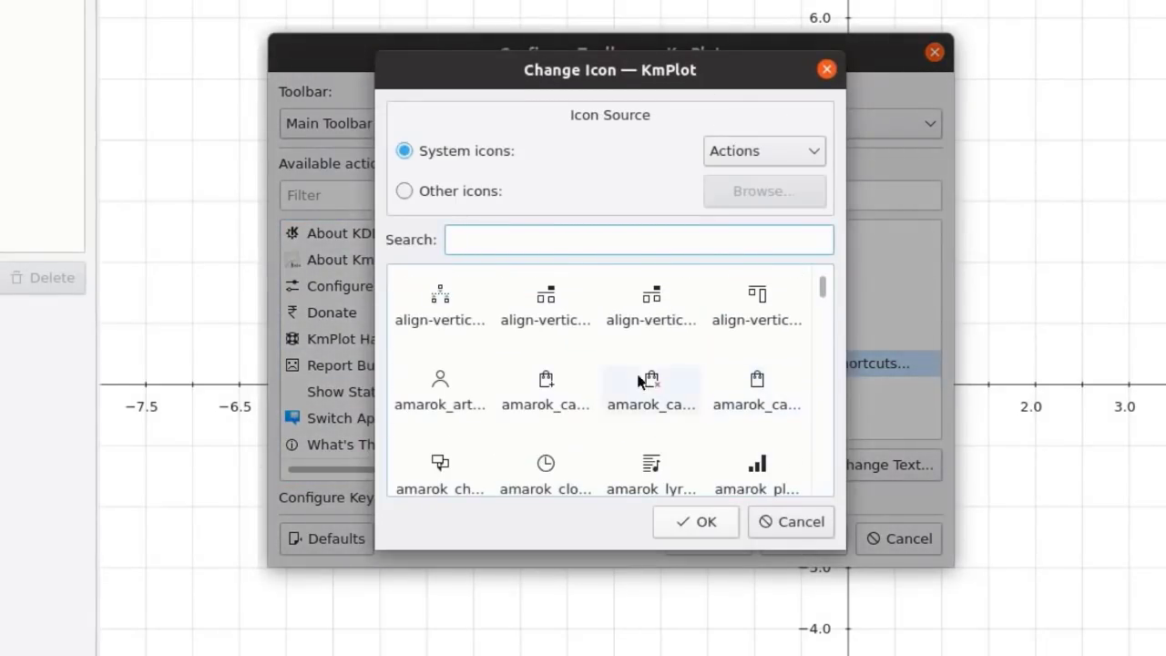
scroll(510, 460, down, 15)
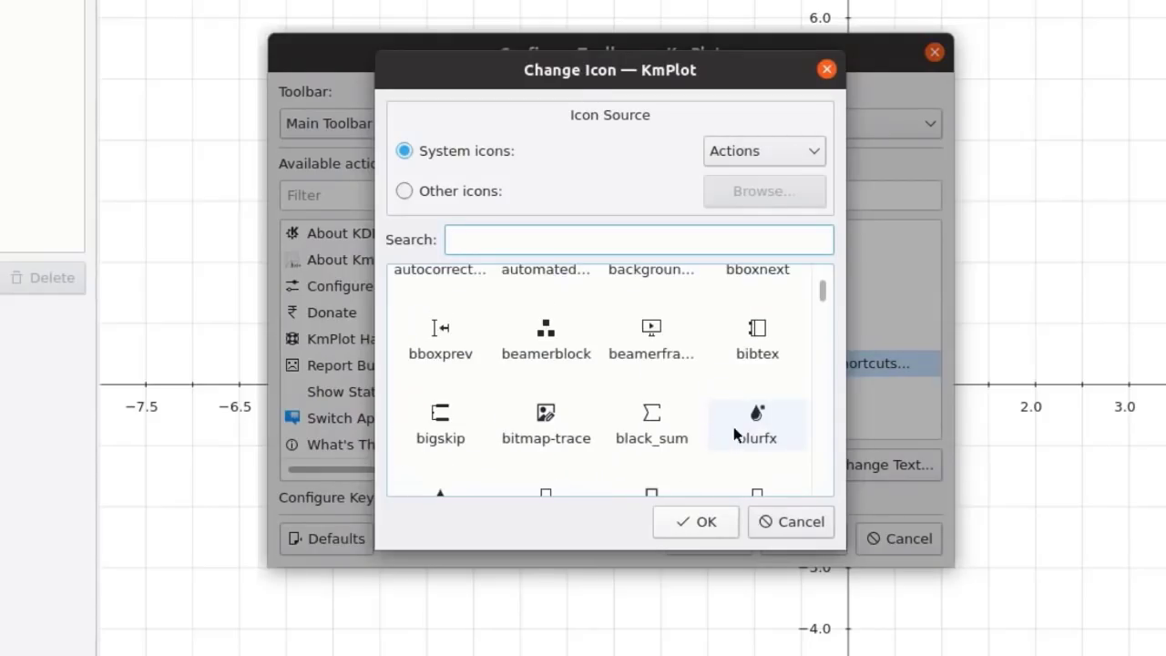
scroll(708, 428, up, 20)
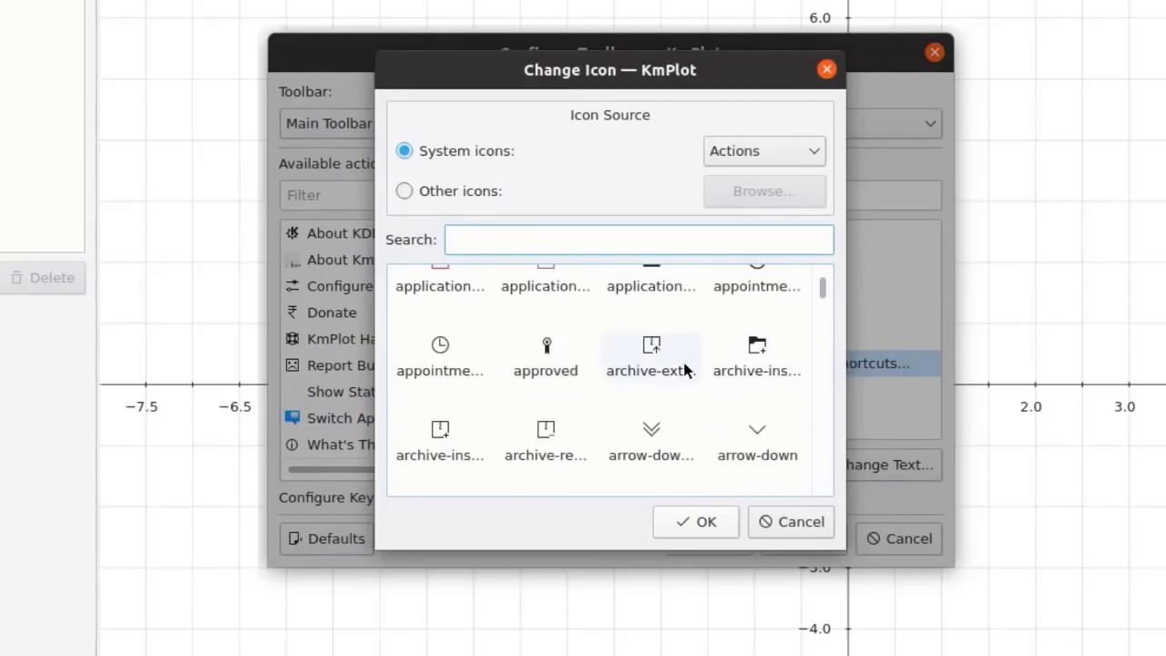
click(809, 152)
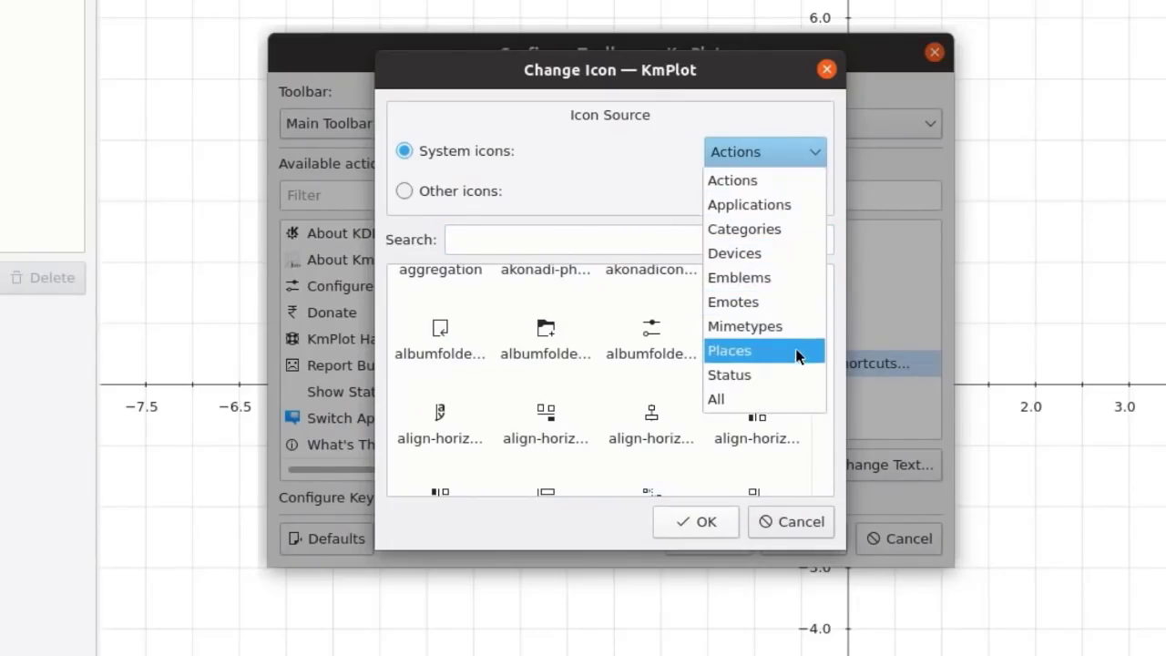
click(824, 71)
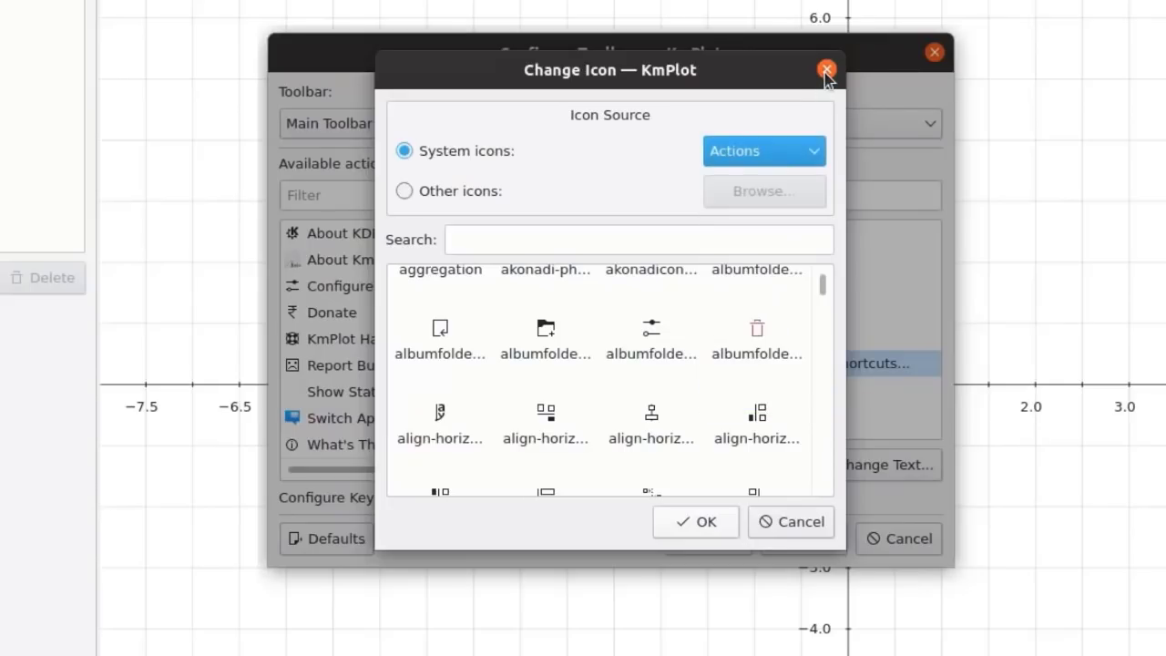
click(489, 197)
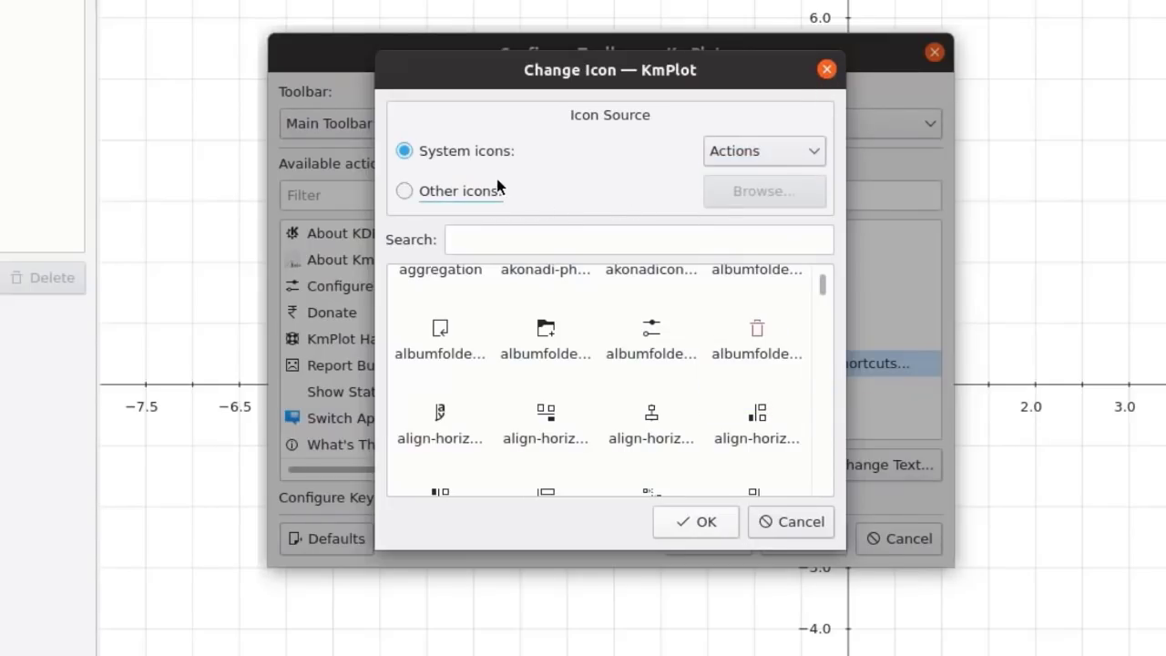
click(445, 149)
scroll(763, 480, down, 5)
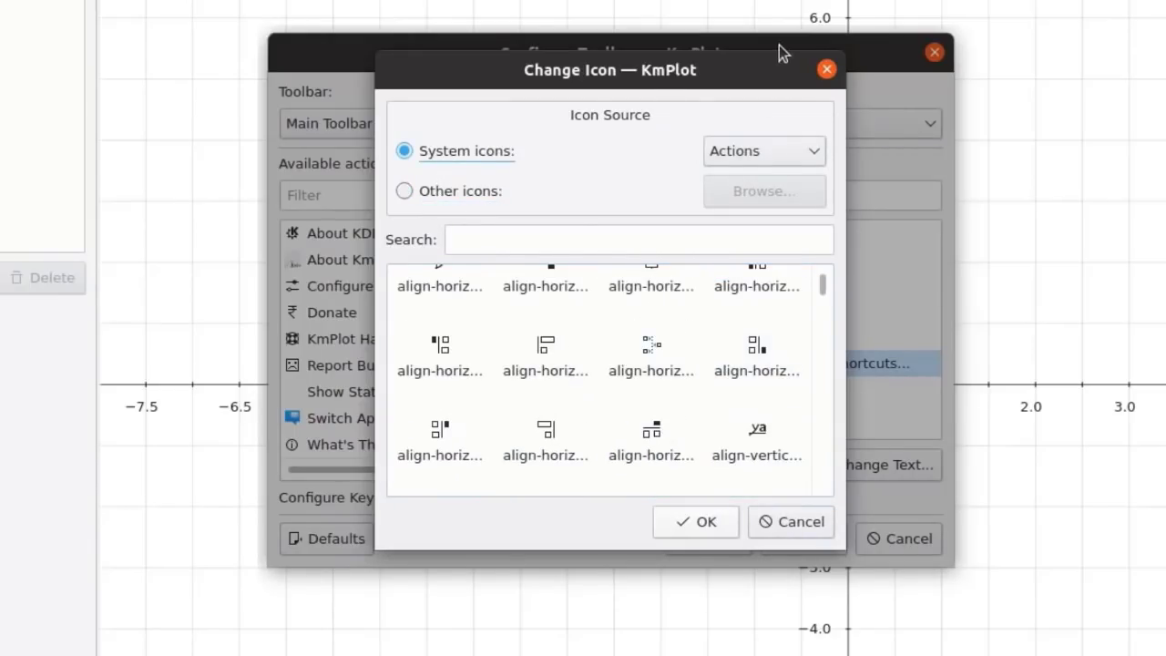
click(814, 516)
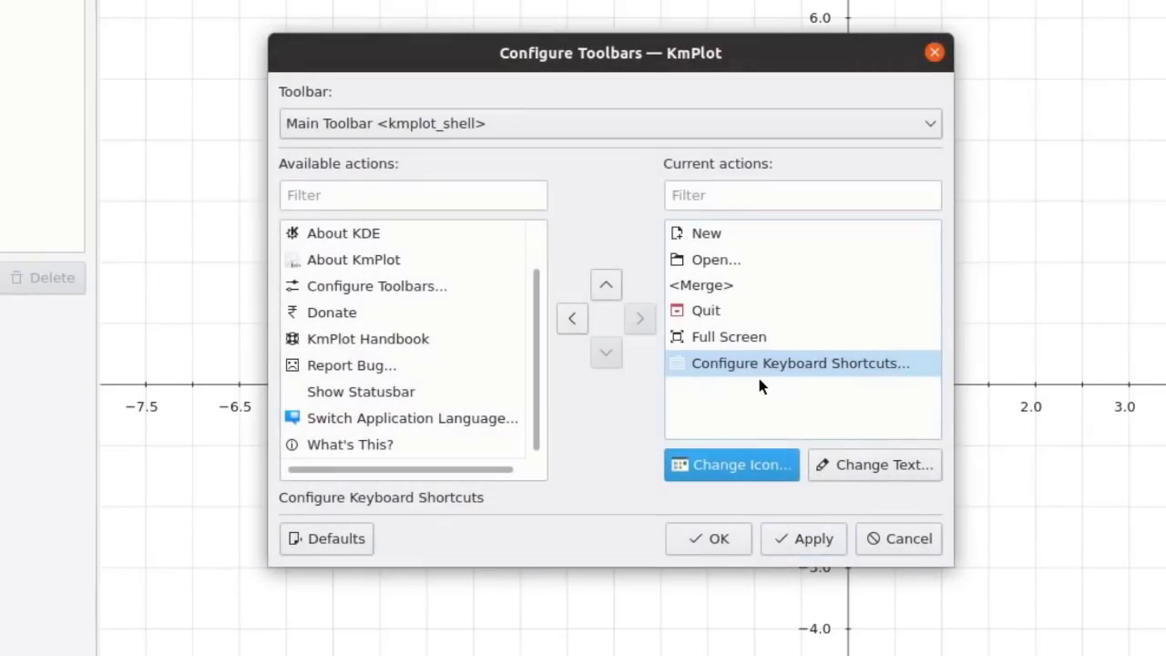
- View the text options of the Configure Keyboard Shortcuts toolbar action and cancel the toolbar configuration
click(885, 466)
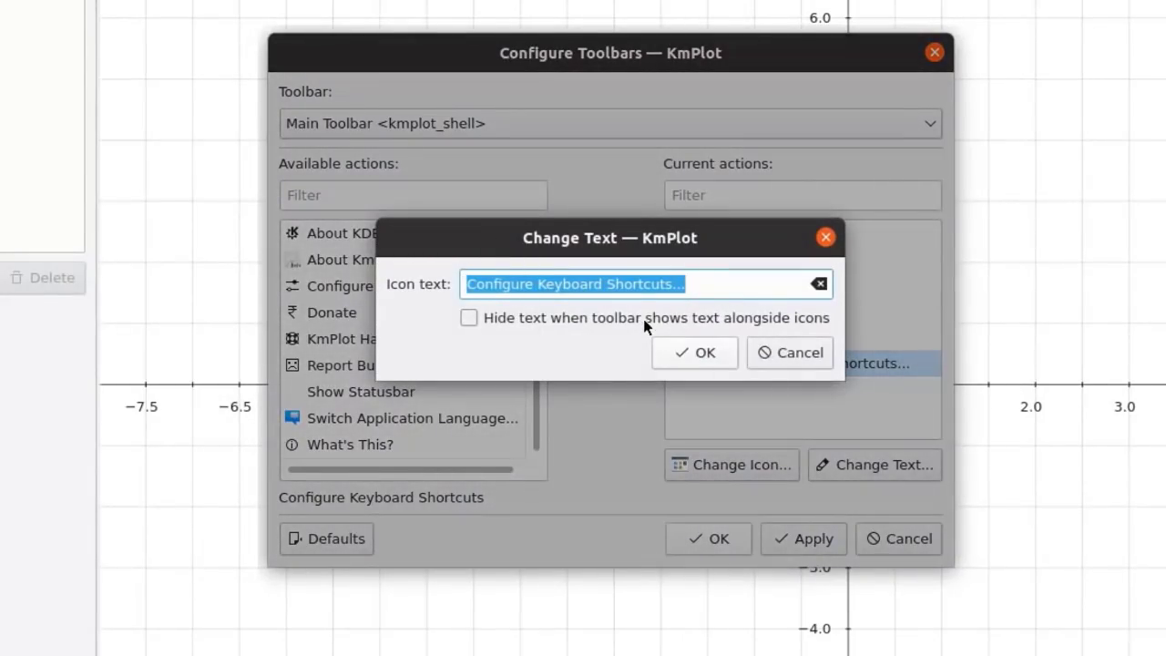
click(803, 355)
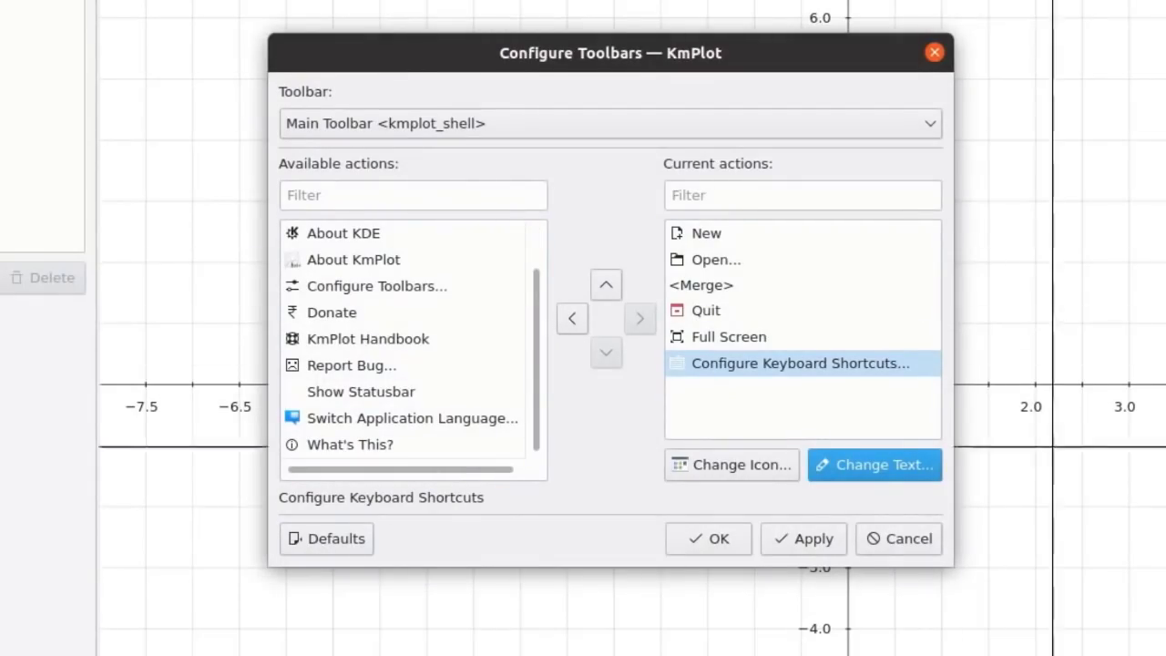
click(899, 541)
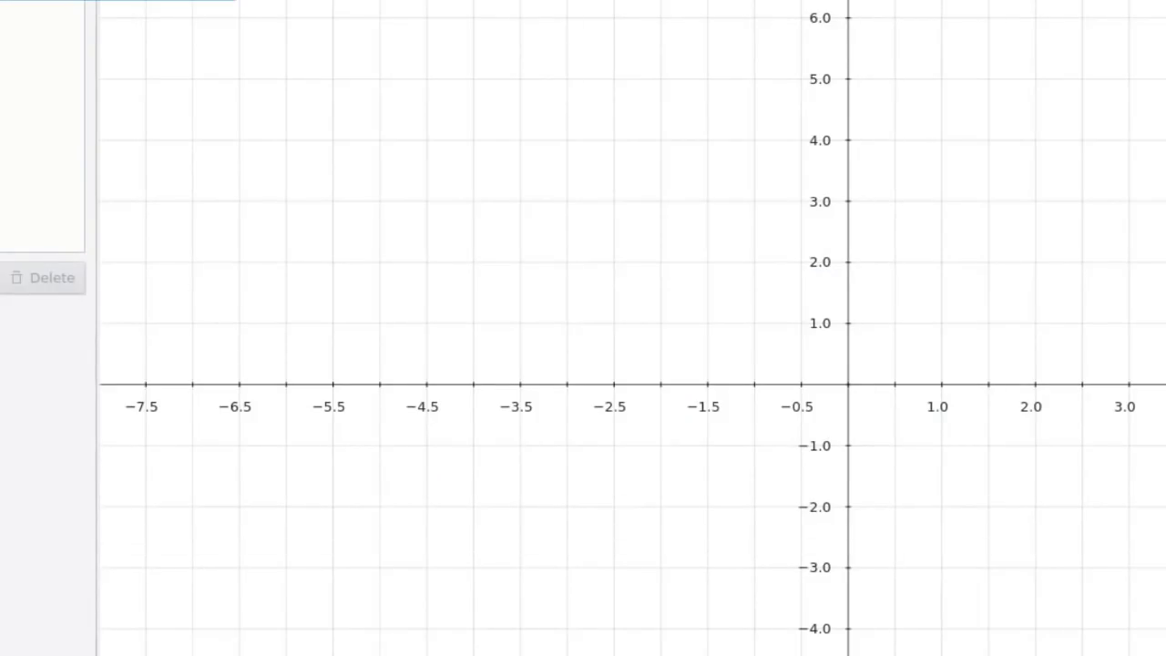
- Open the KmPlot configuration, move its window aside to uncover the plot, and view the General and Diagram settings
key(ctrl+shift+comma)
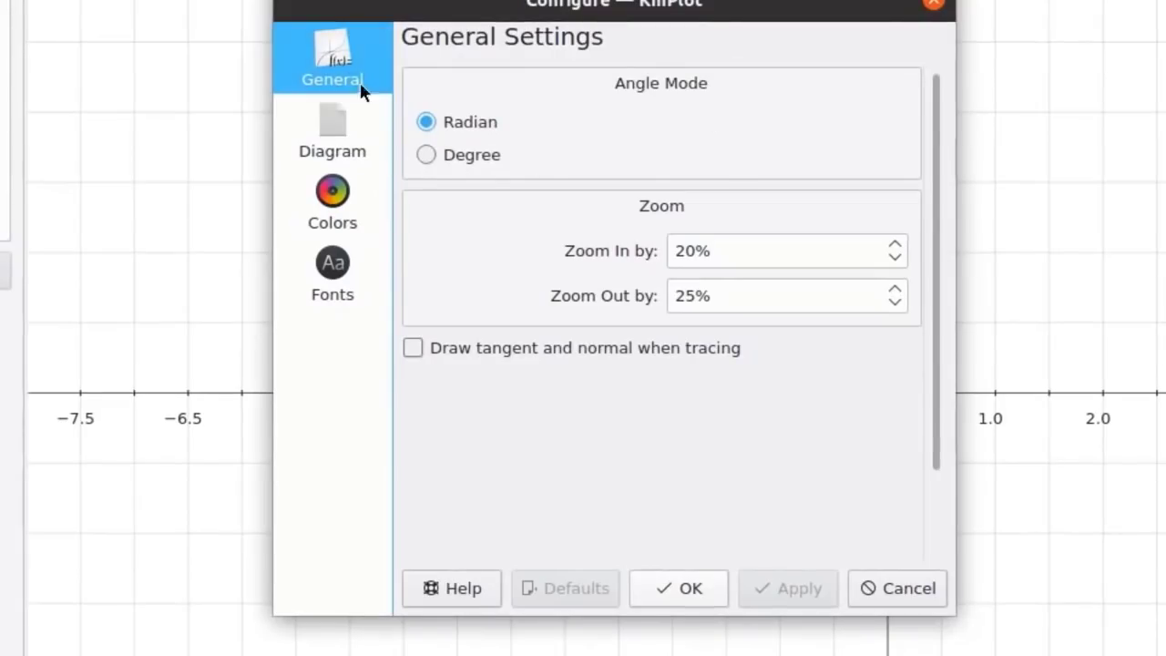
drag(720, 11, 1165, 0)
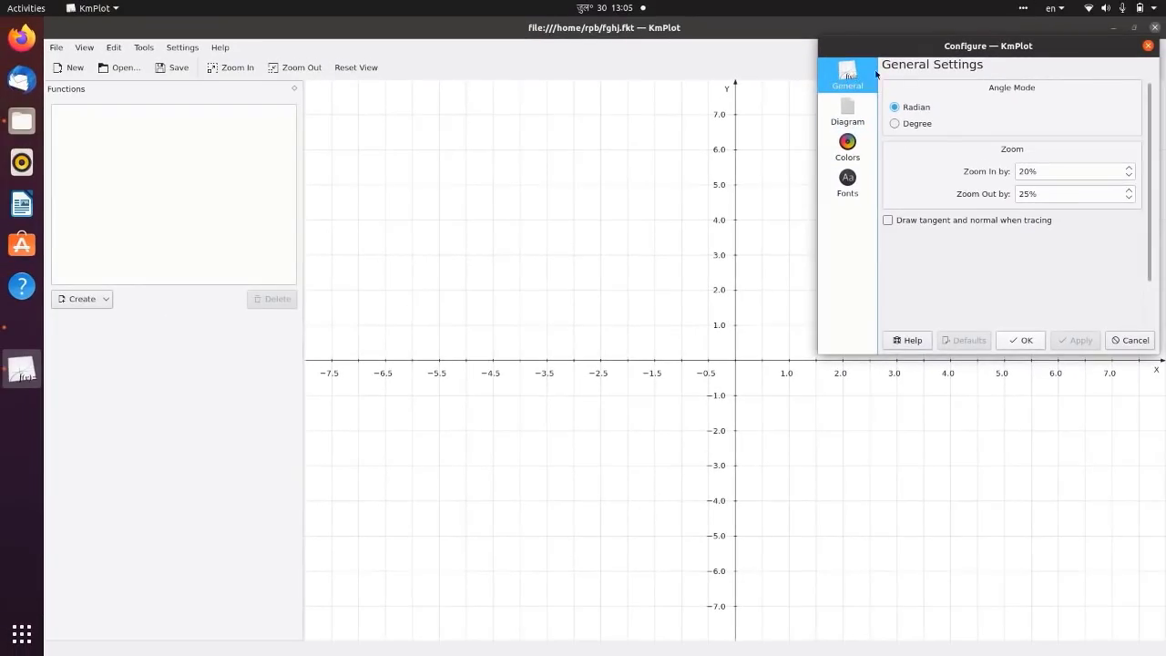
click(847, 111)
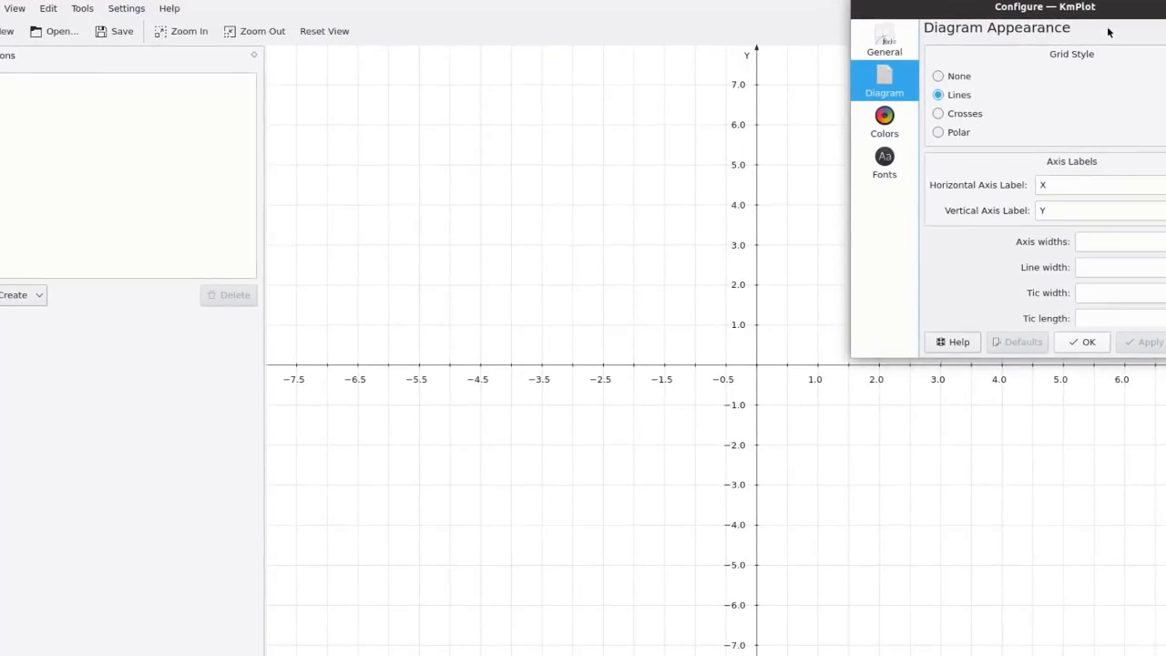
- Try the different grid styles in the Diagram settings, ending with Polar selected
click(962, 79)
click(896, 124)
click(894, 140)
click(894, 157)
click(894, 158)
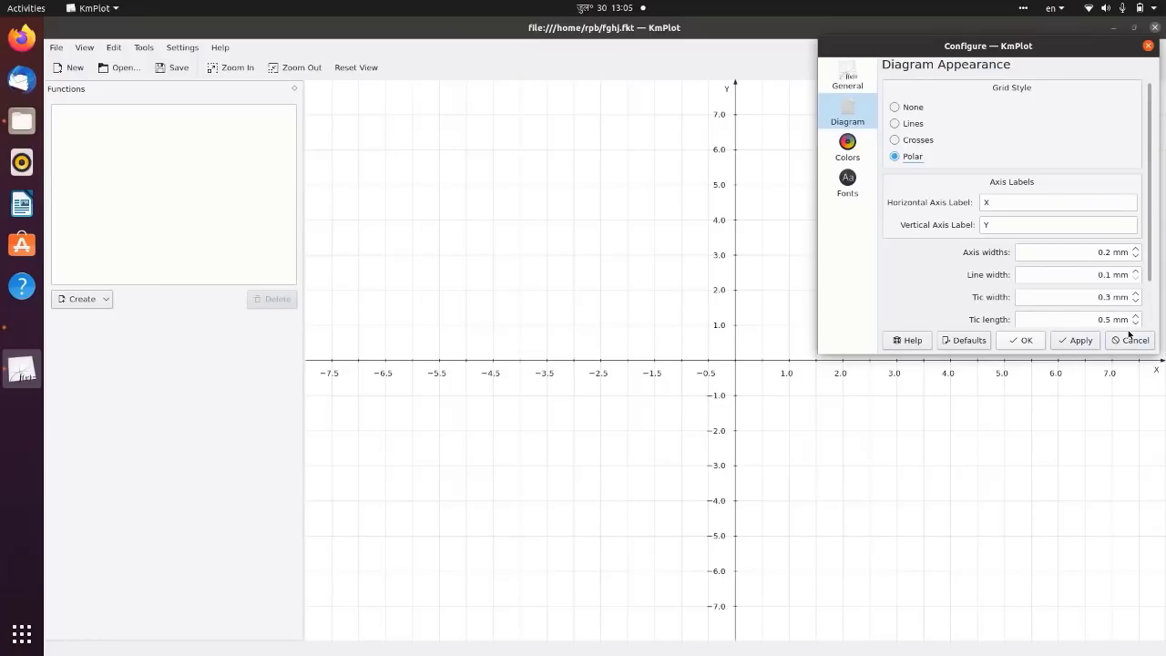
- View the Function 3 and Function 10 default colors, trying a screen color pick for Function 10 and cancelling it
click(852, 150)
click(953, 252)
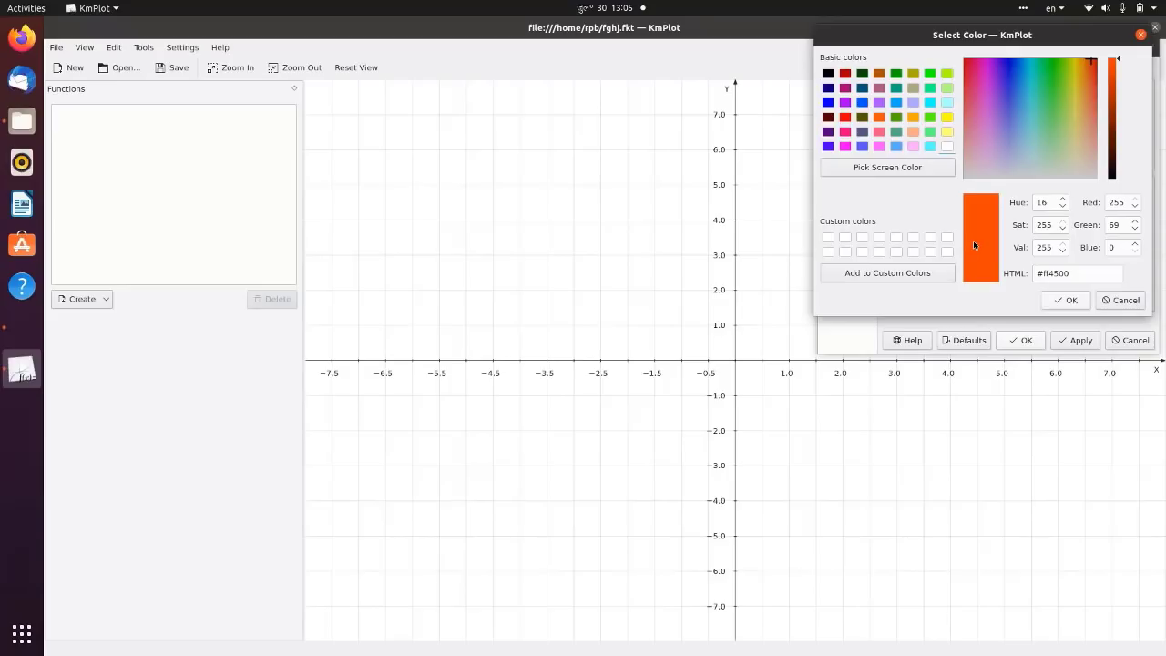
click(1075, 301)
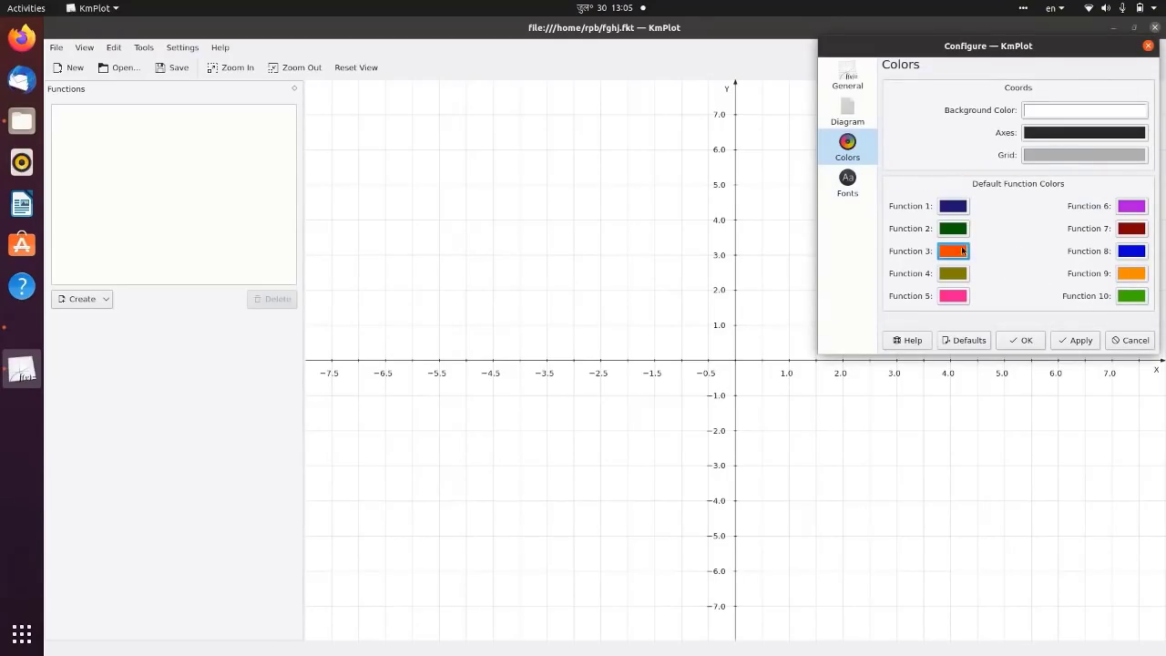
click(1131, 295)
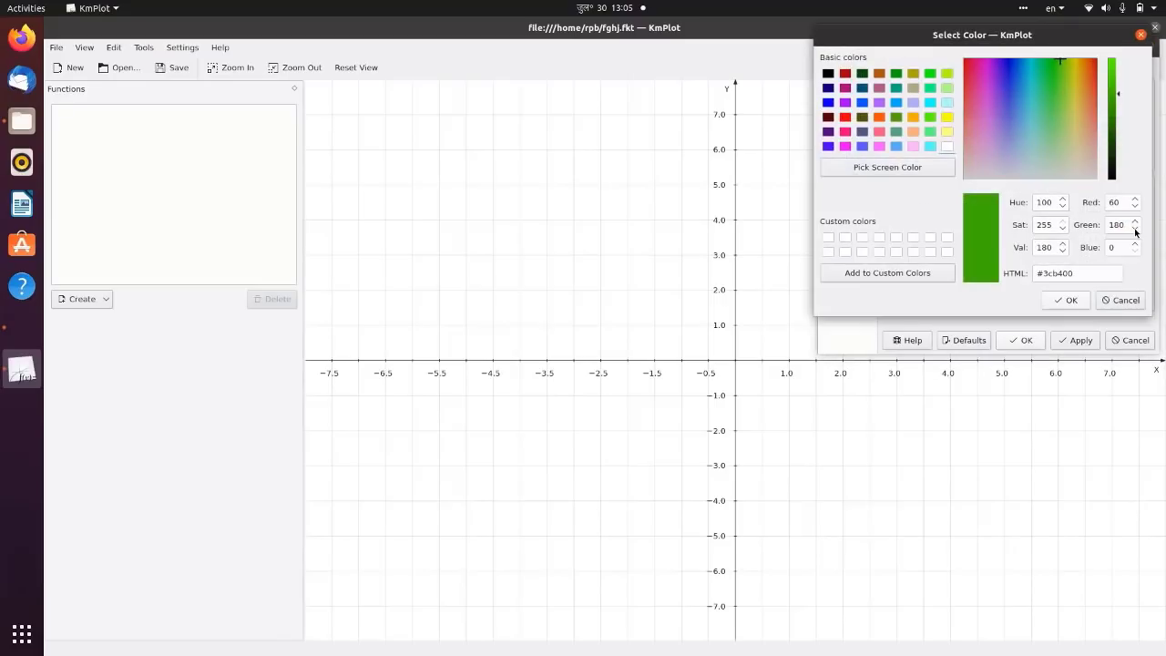
click(899, 168)
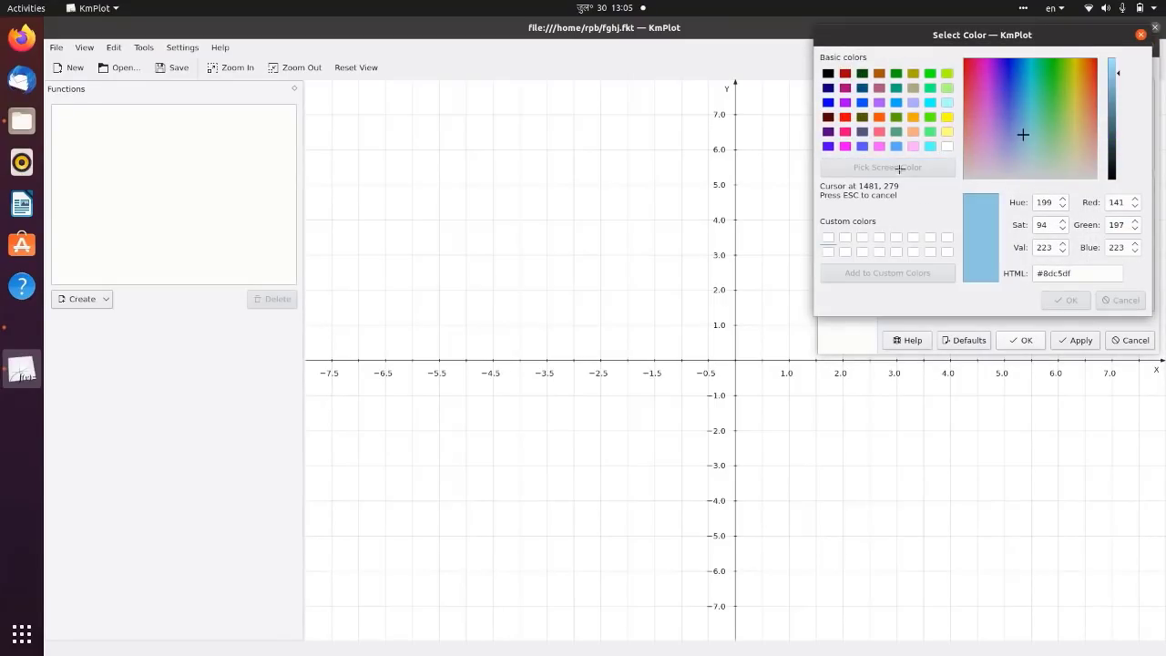
click(1059, 89)
click(1126, 302)
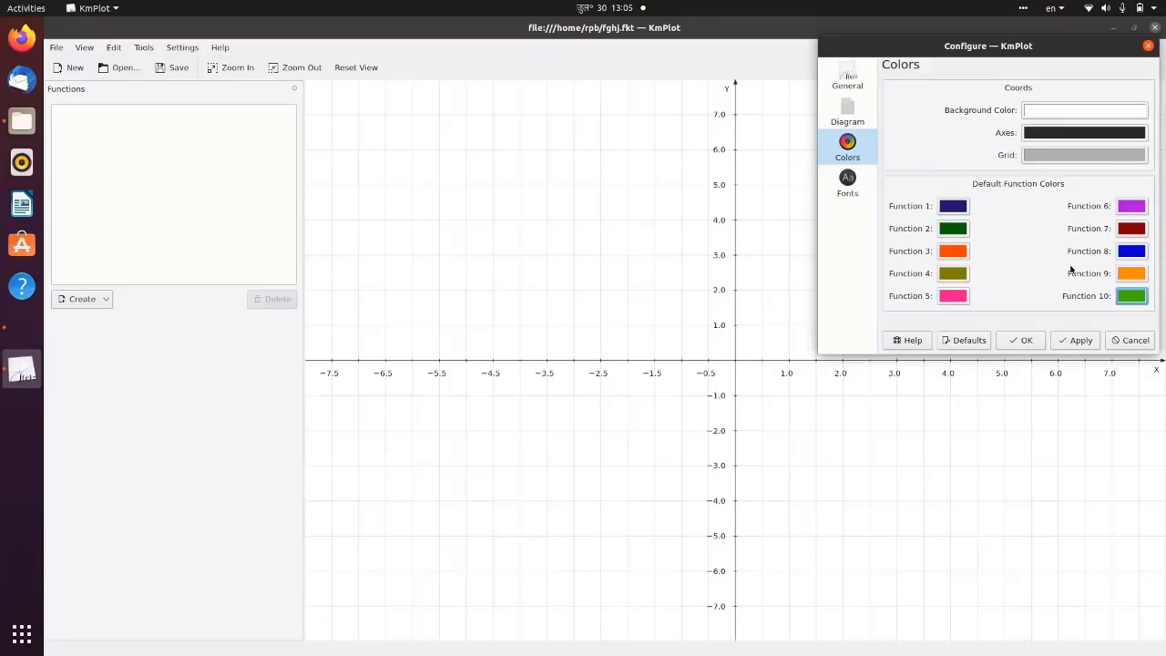
- Open the font selection for the axes labels in the Fonts settings, browse the fonts and set the size to 28
click(851, 180)
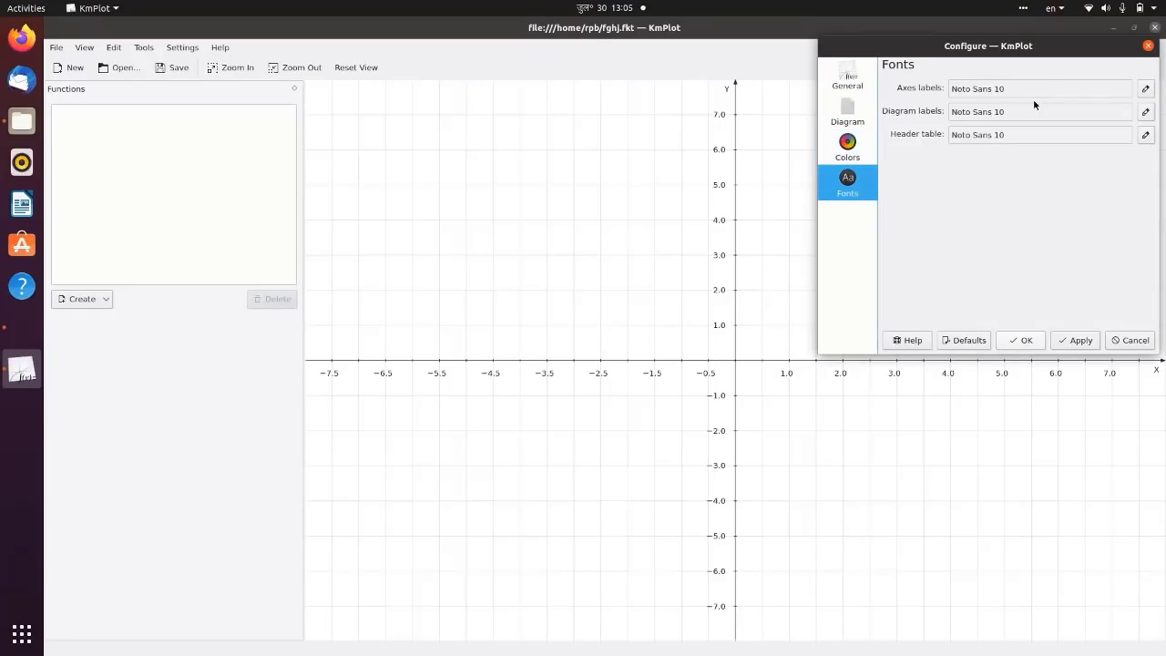
click(1145, 89)
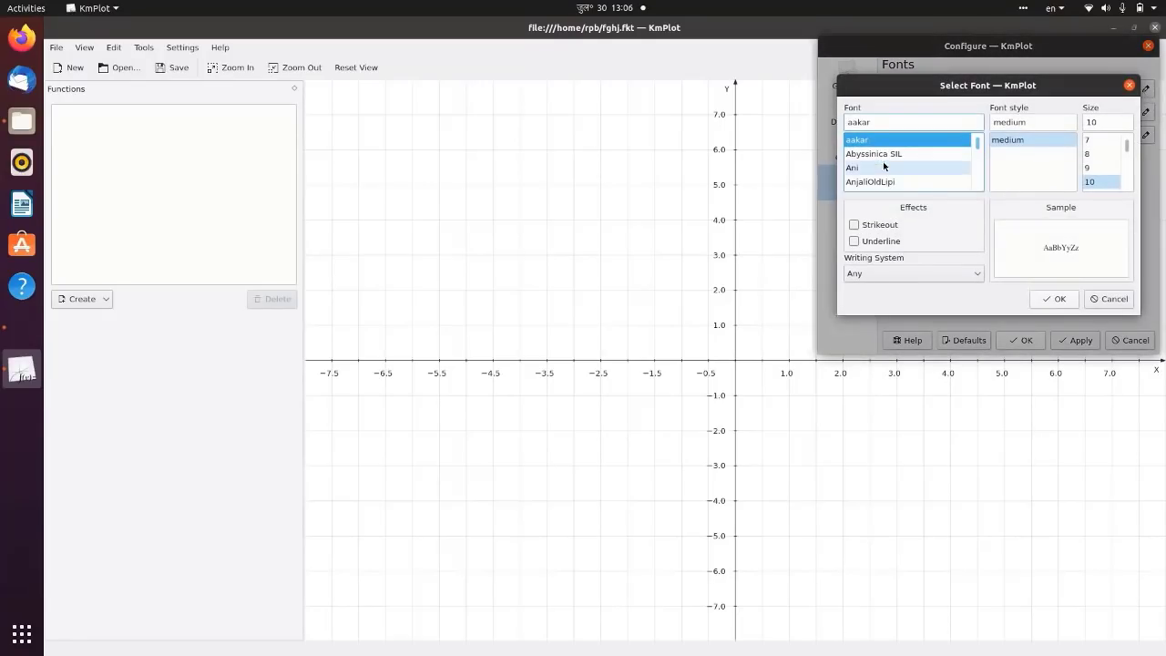
scroll(888, 166, down, 10)
scroll(897, 173, down, 10)
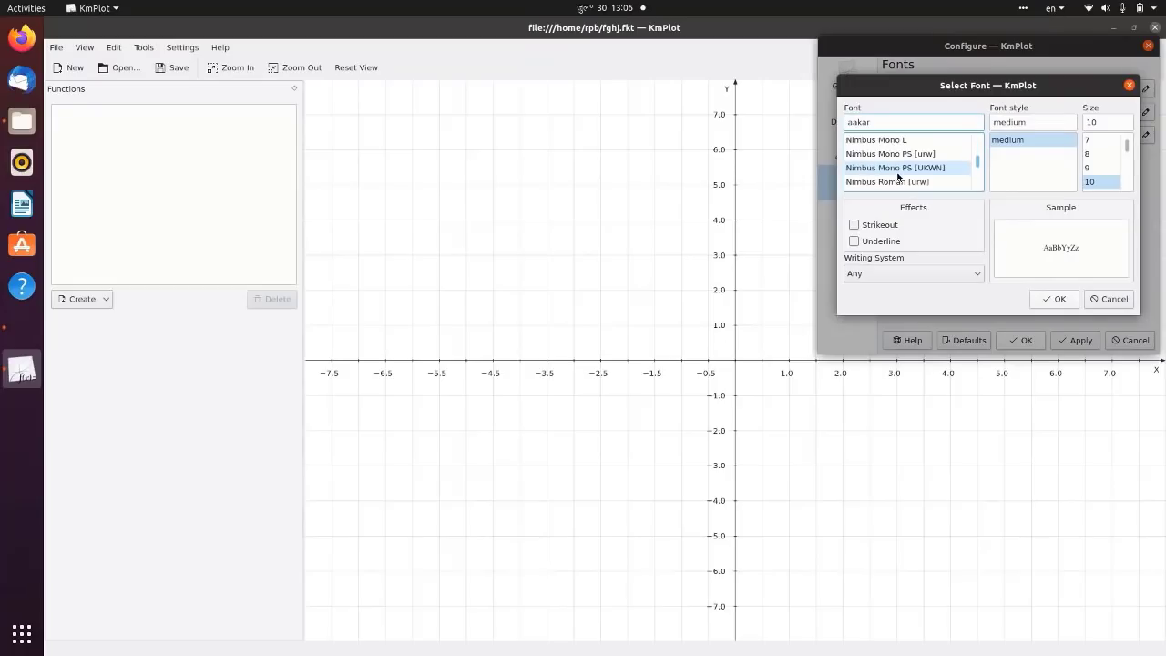
scroll(892, 178, down, 2)
click(1046, 142)
scroll(1102, 155, down, 2)
click(1093, 167)
scroll(1097, 168, down, 2)
click(1093, 181)
click(1093, 167)
click(1089, 155)
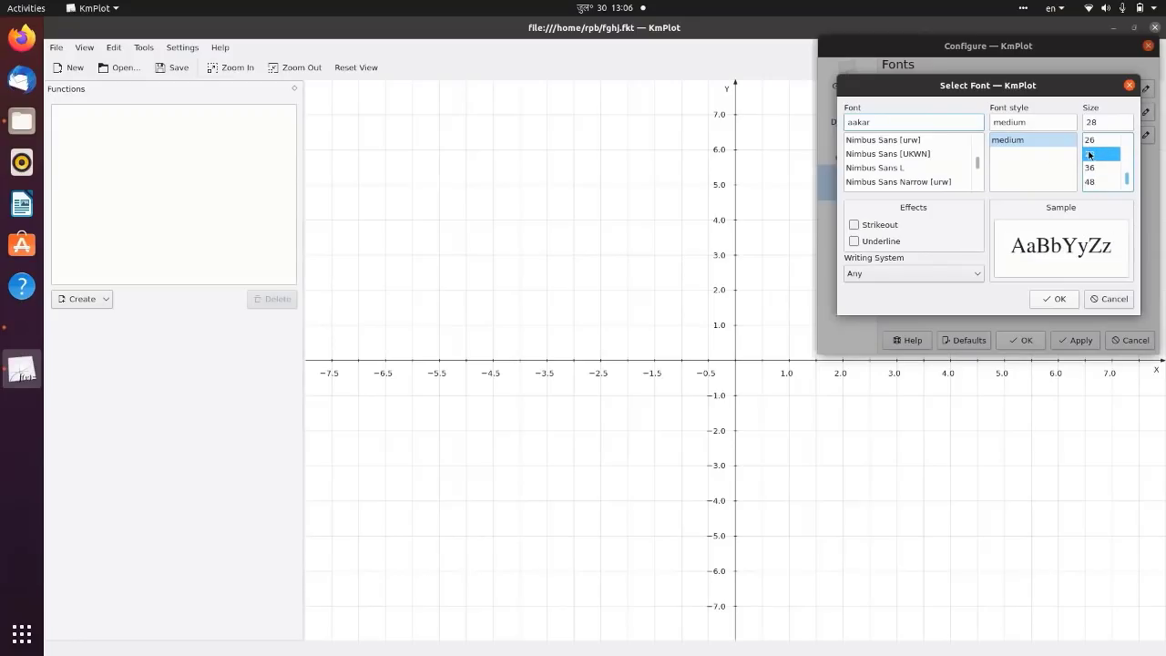
- Choose Nimbus Sans L as the axes label font, then close the configuration without applying it
click(892, 168)
scroll(892, 170, down, 3)
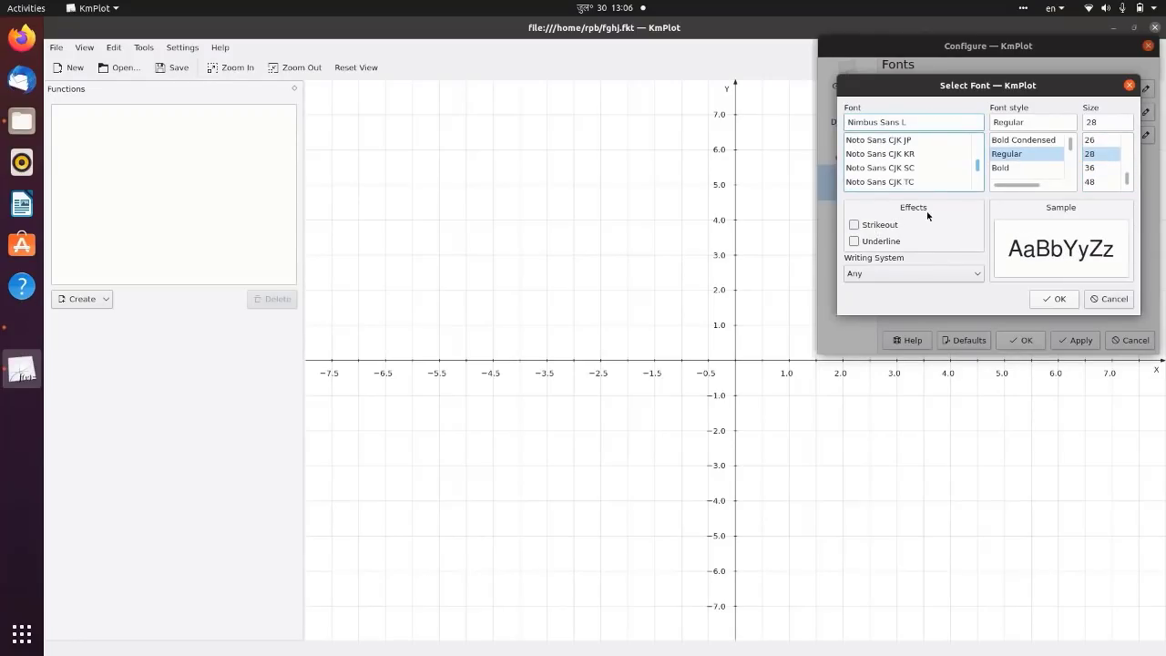
click(1059, 298)
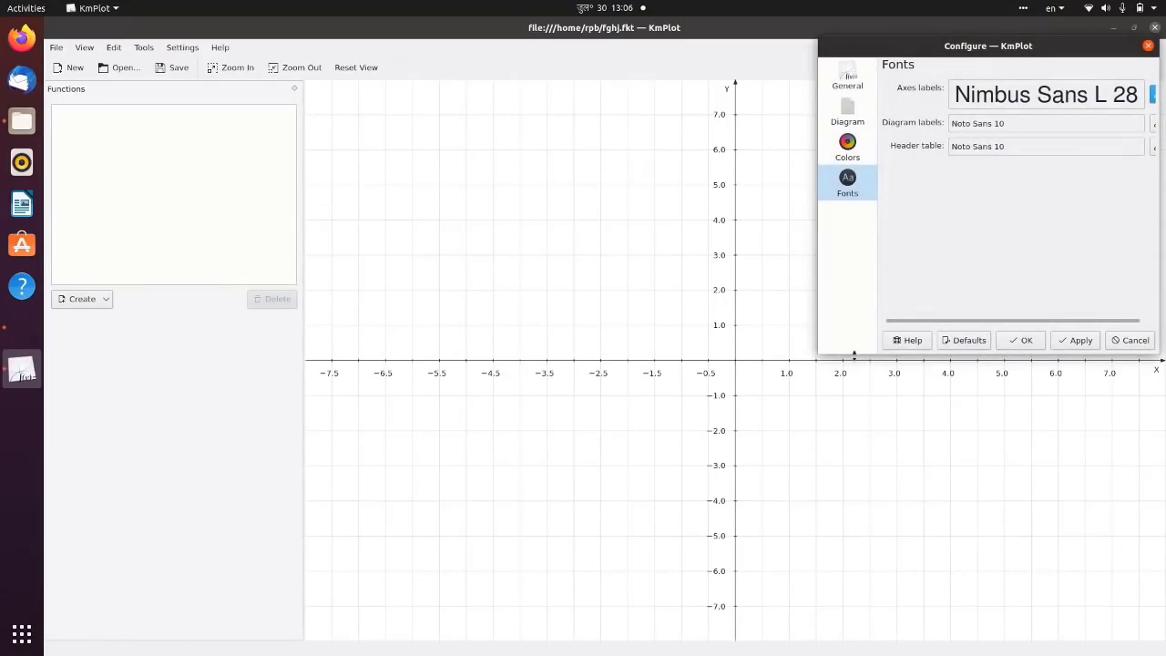
click(1148, 46)
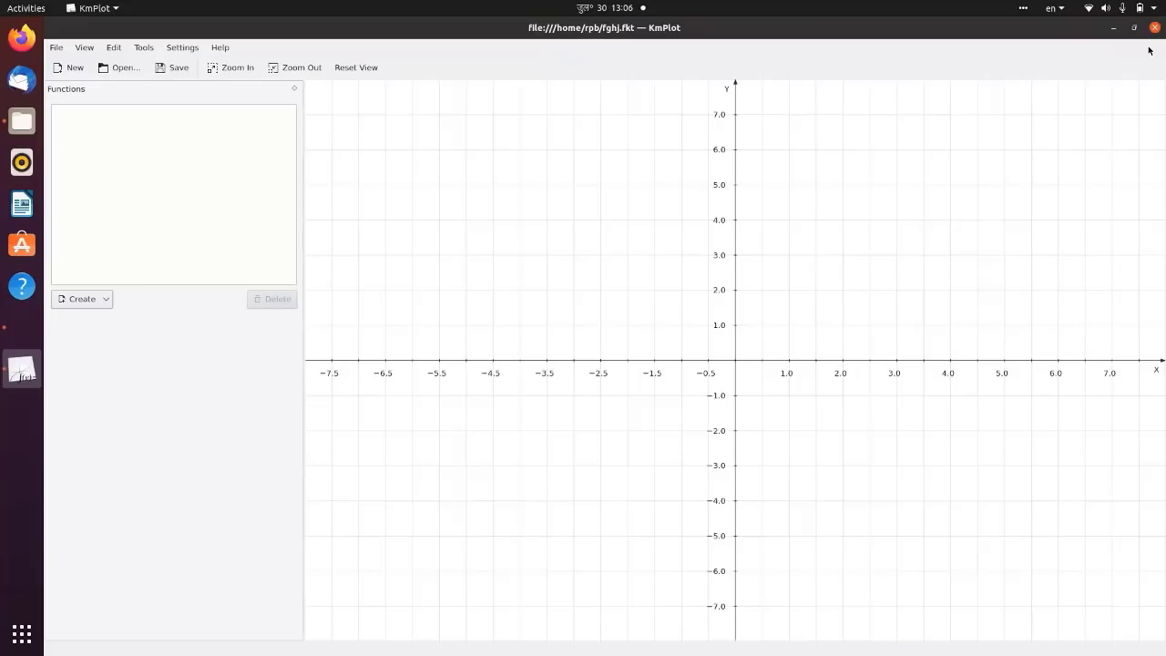
- View the help options and the About KmPlot information, then close it
click(182, 52)
click(219, 48)
click(225, 49)
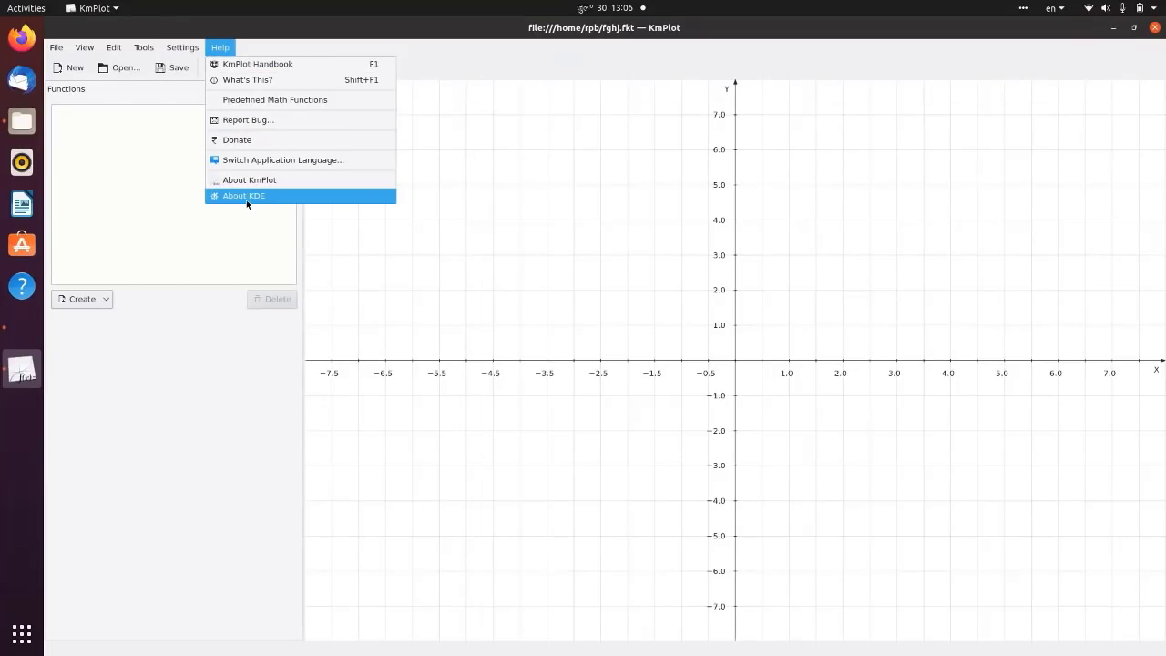
click(297, 182)
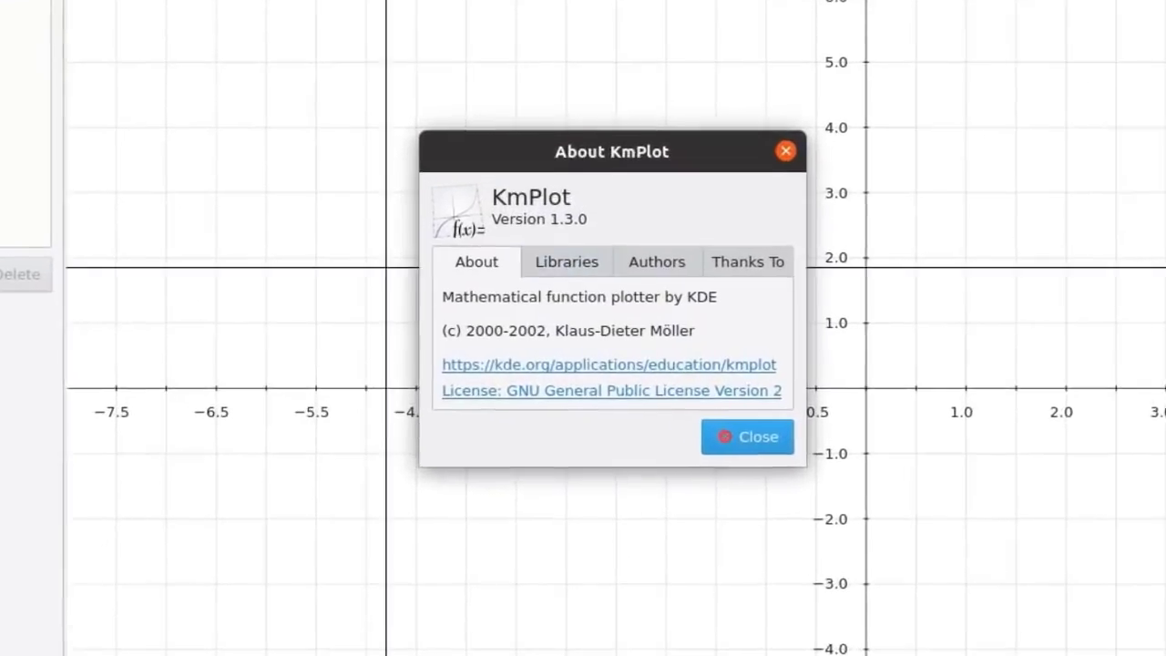
click(700, 369)
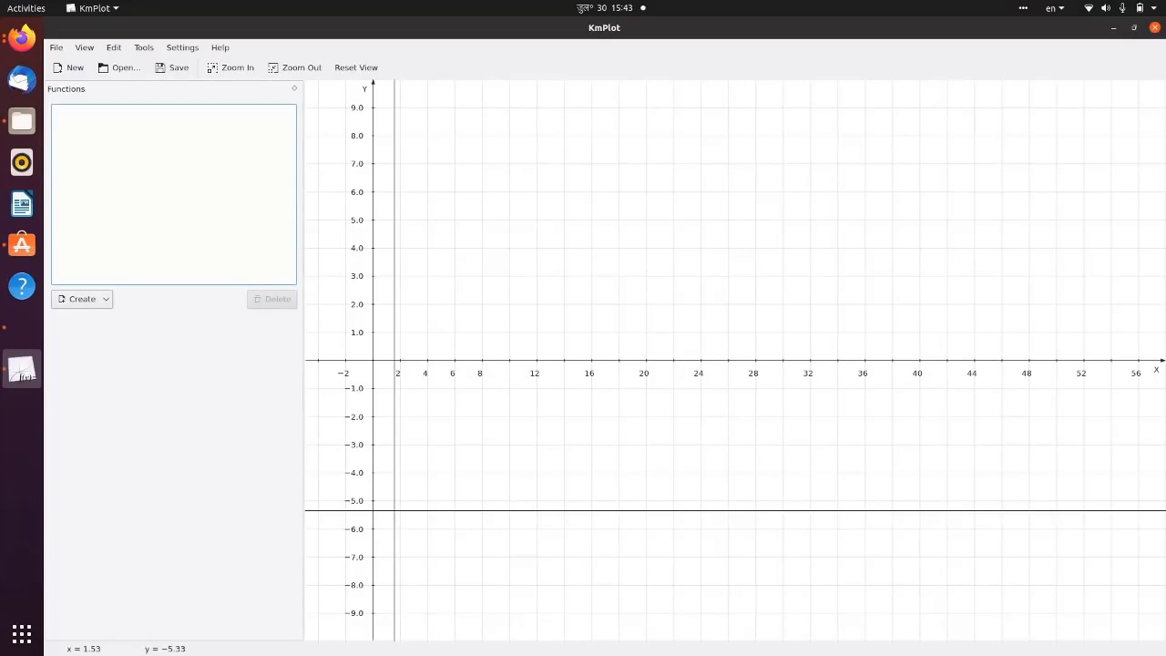
- View the plot types that can be created and the available settings options
click(88, 303)
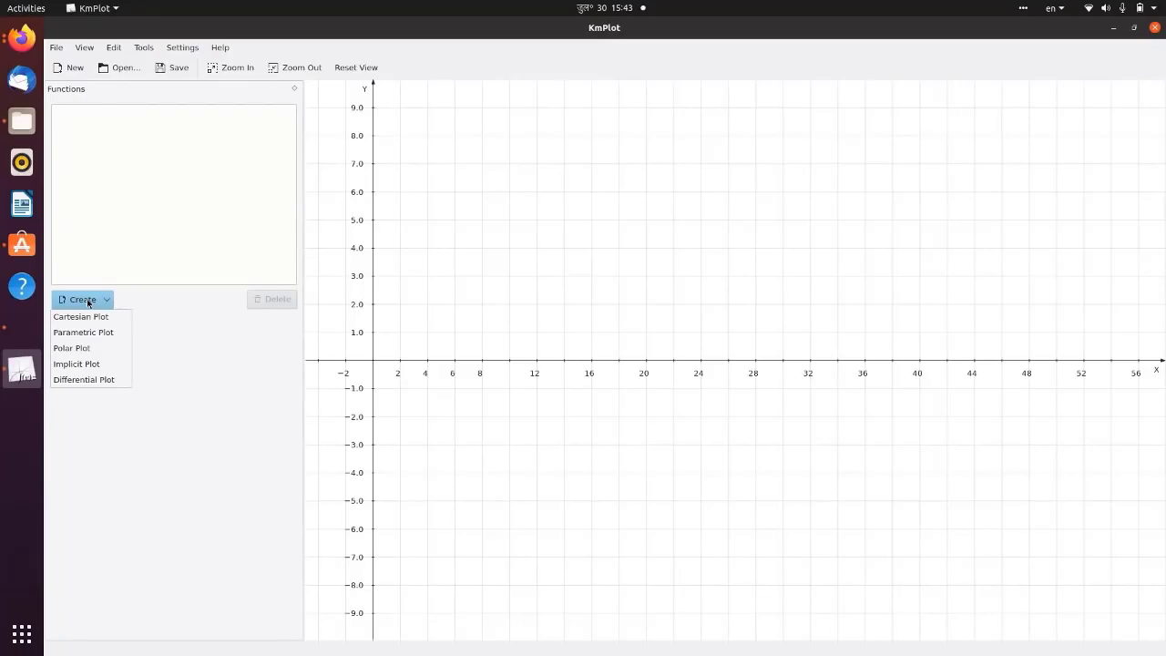
click(88, 302)
click(173, 47)
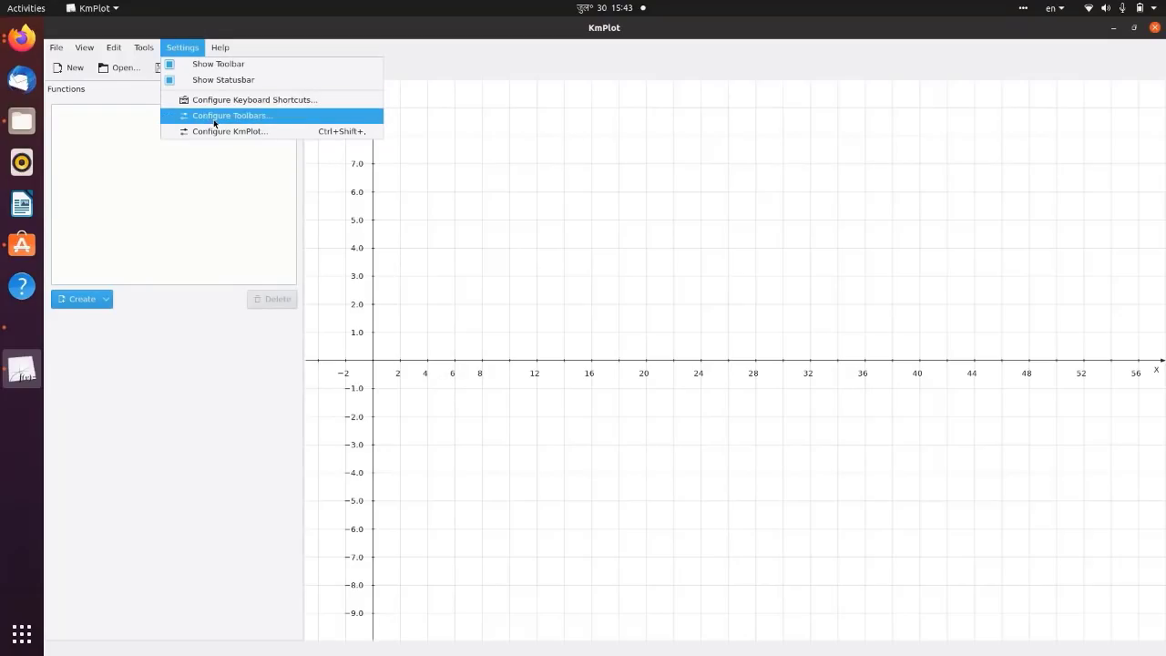
- Open the Plot Area tool, try clearing the maximum bound of the area calculation, and close the dialog
mouse_move(145, 51)
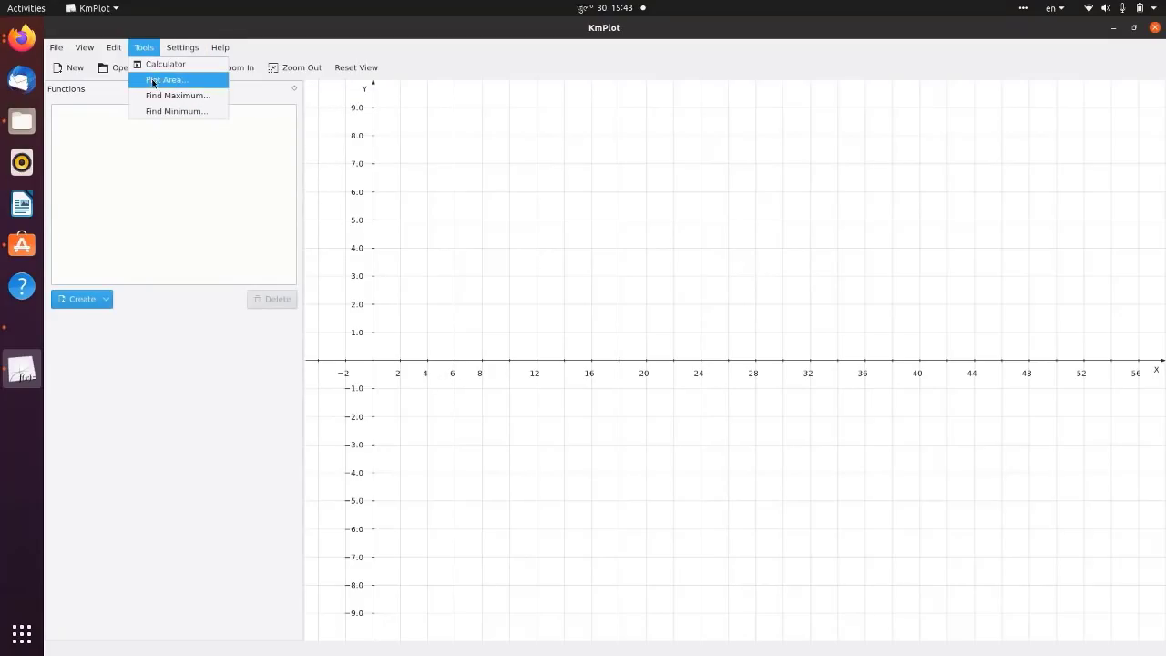
click(168, 82)
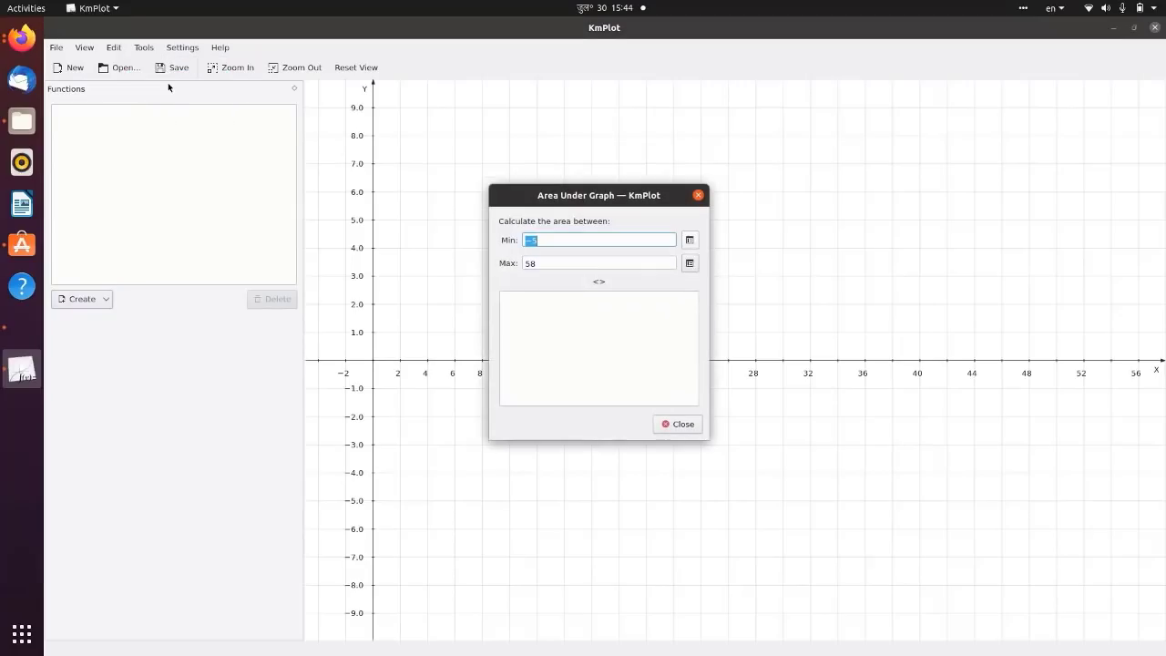
double_click(529, 263)
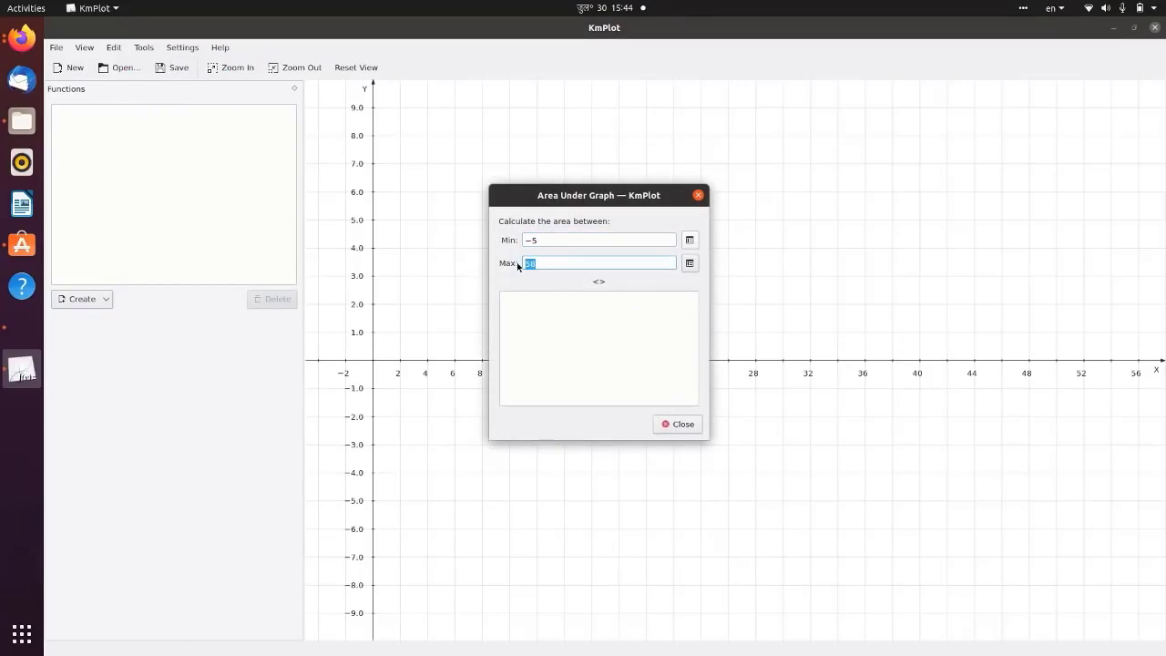
key(BackSpace)
click(676, 424)
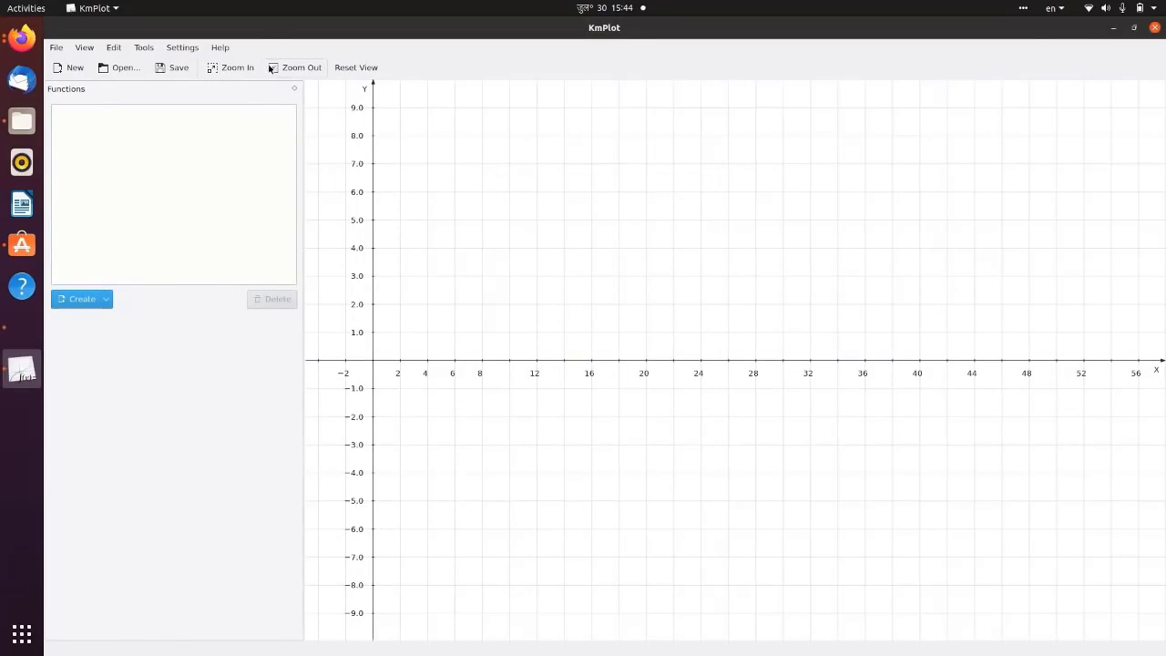
- Reset the plot view and create a Cartesian plot of f(x) = x^2
click(353, 67)
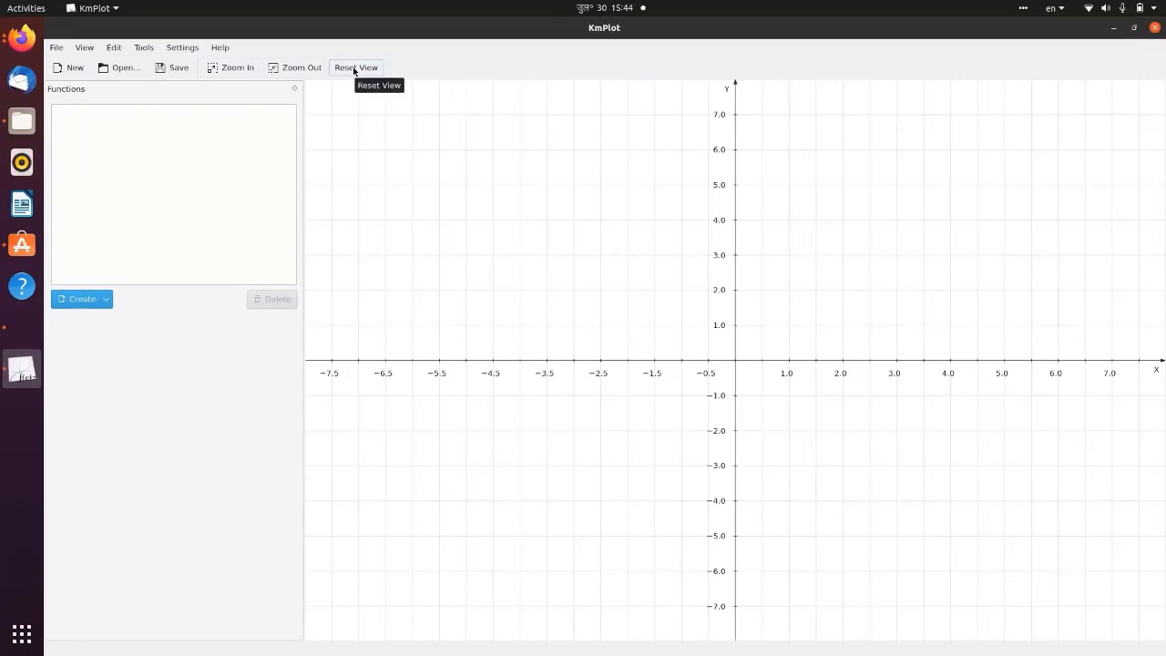
click(81, 299)
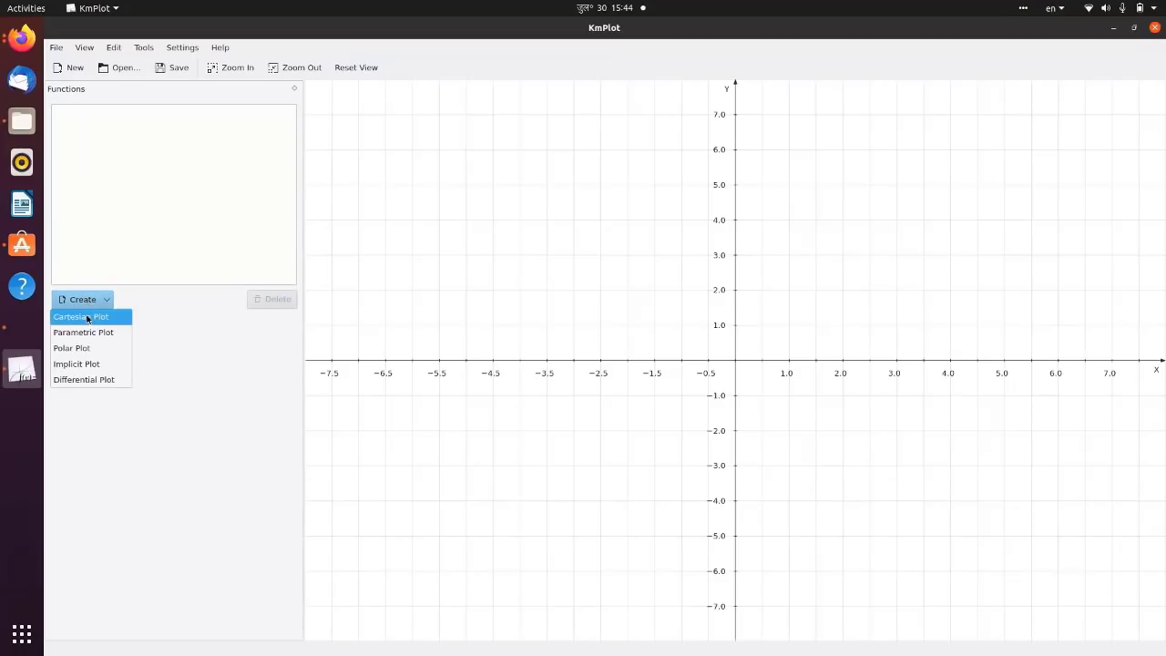
click(88, 318)
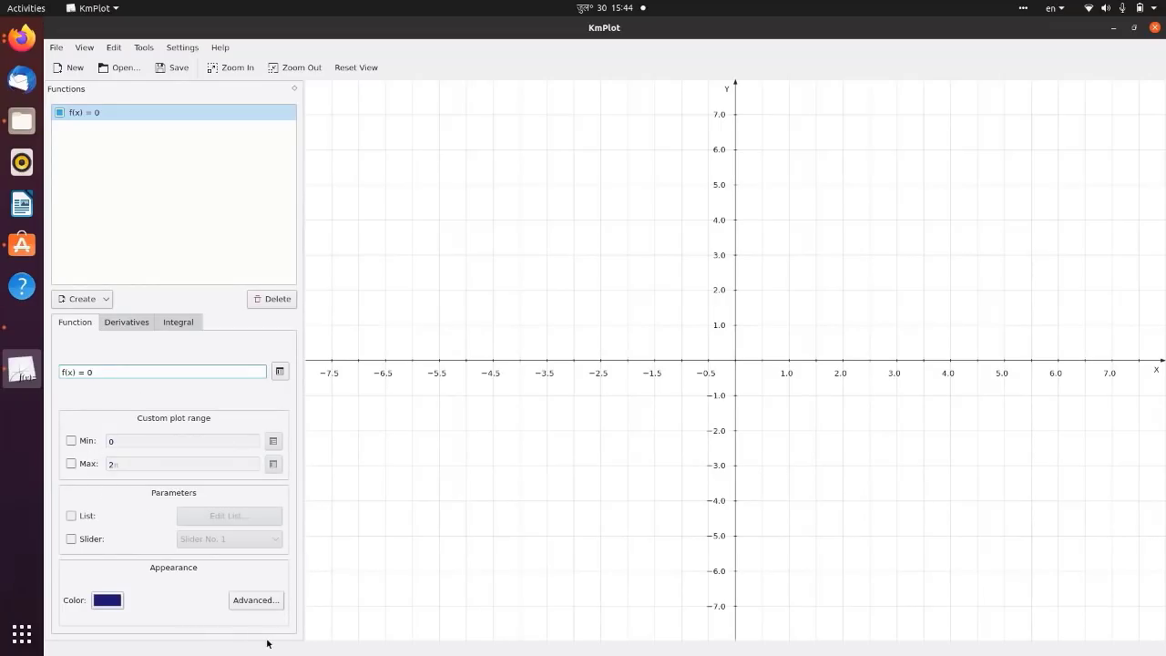
double_click(91, 372)
text(x)
text(^2)
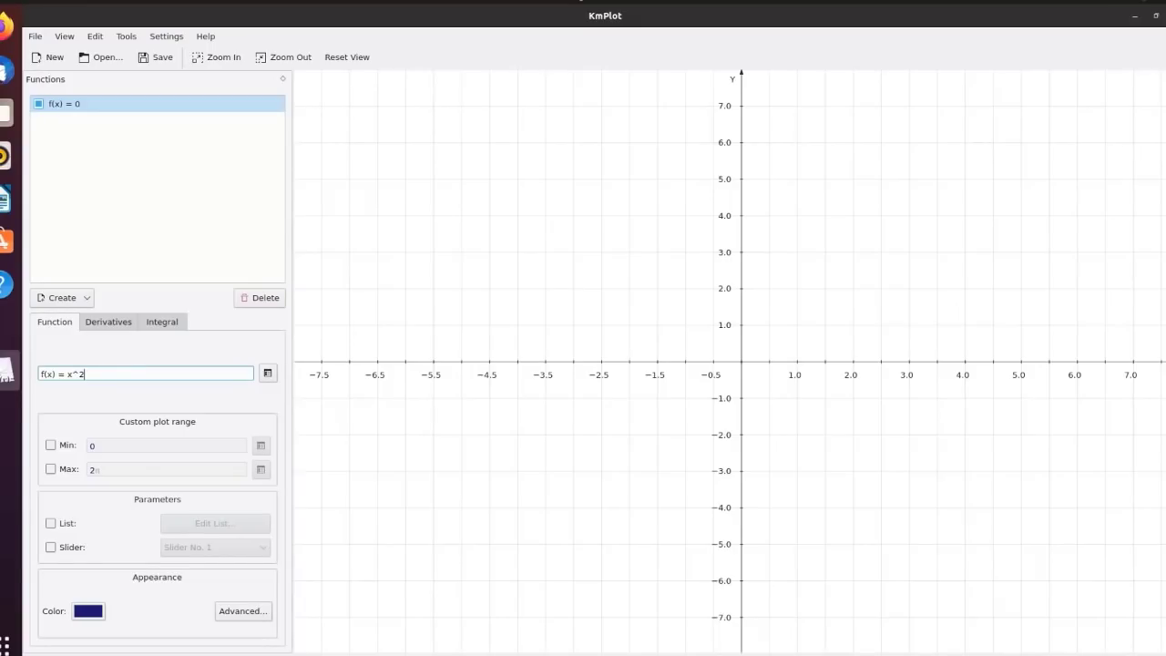
key(Return)
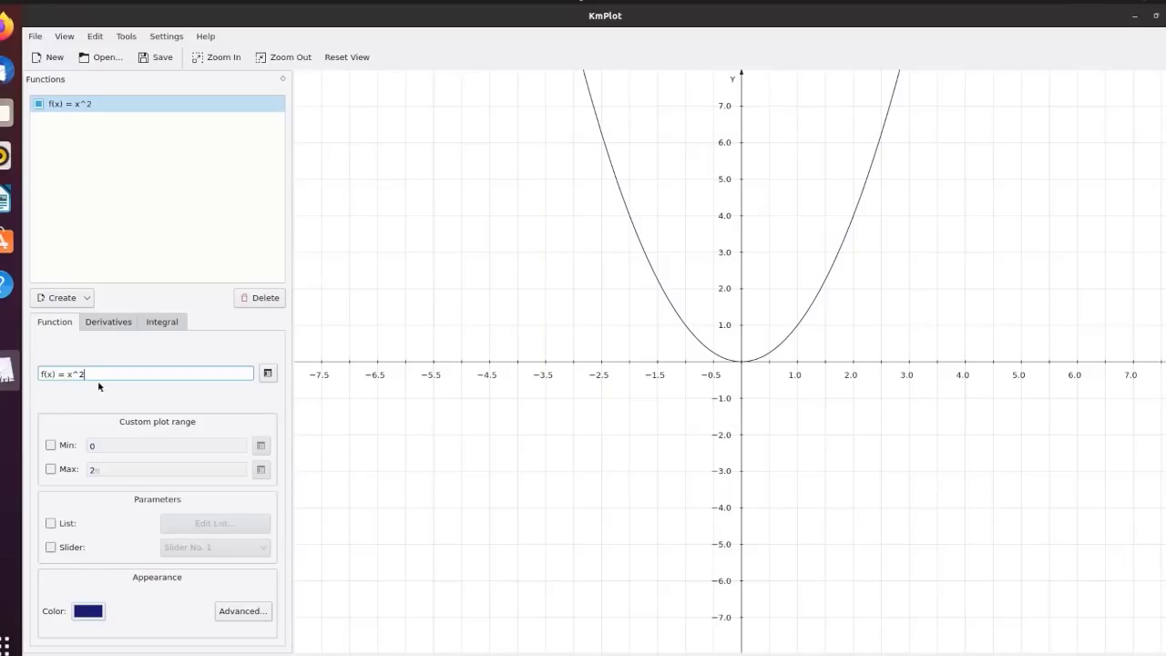
click(80, 104)
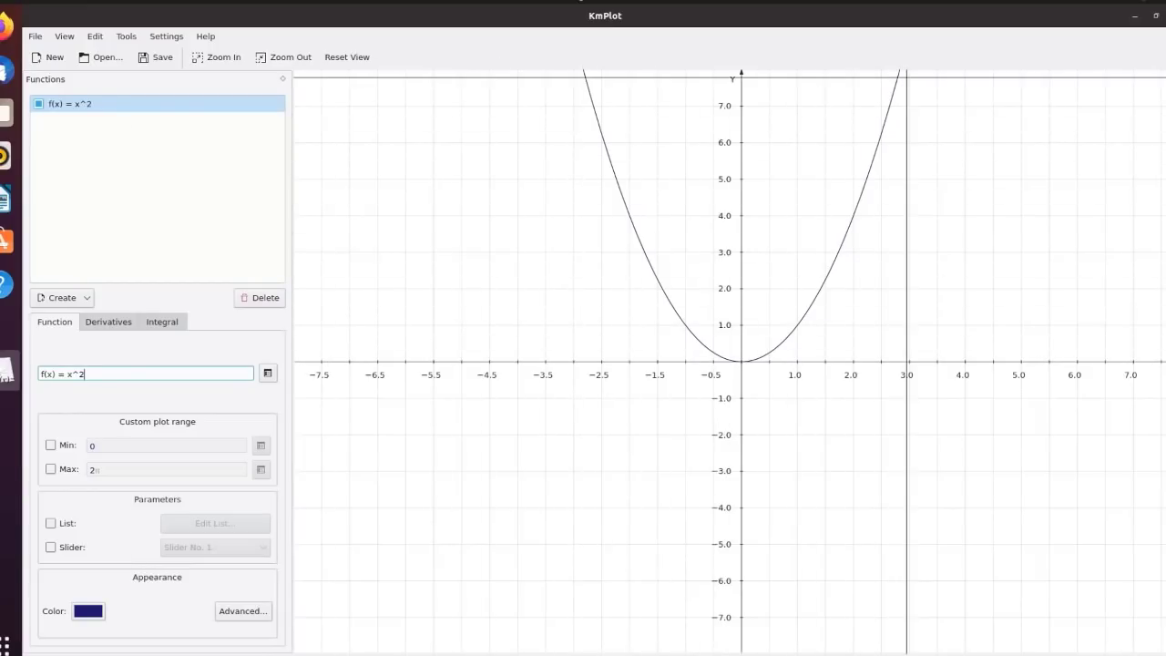
- Create a second Cartesian plot with the function g(x) = sin(x)
click(64, 299)
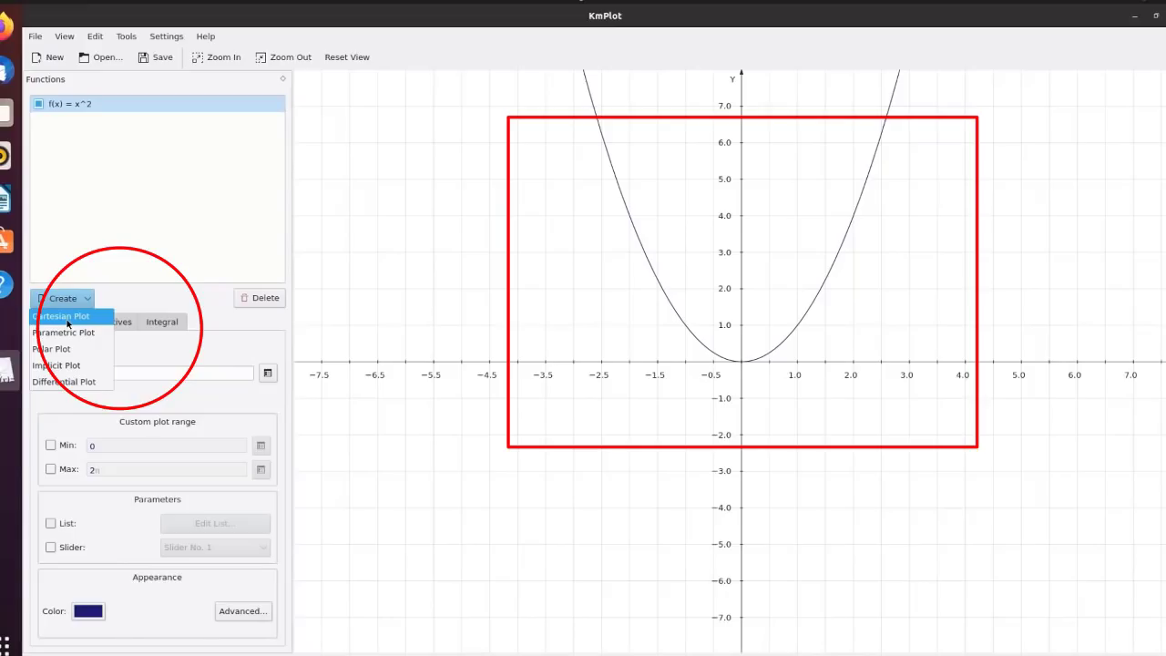
click(61, 316)
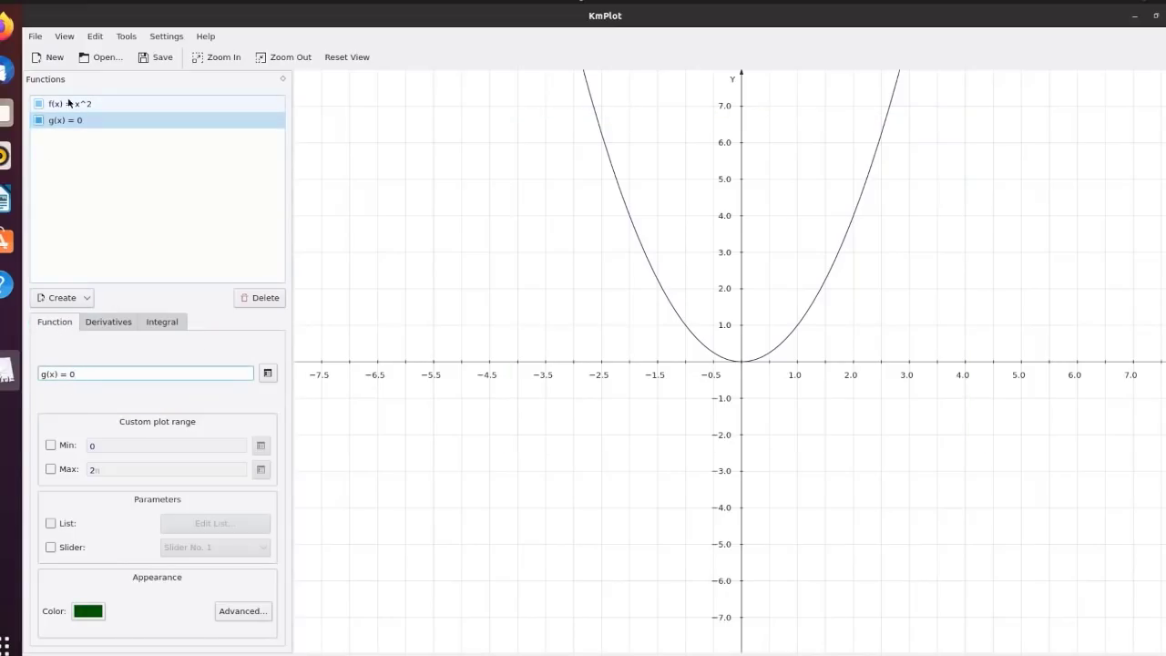
double_click(73, 374)
text(s)
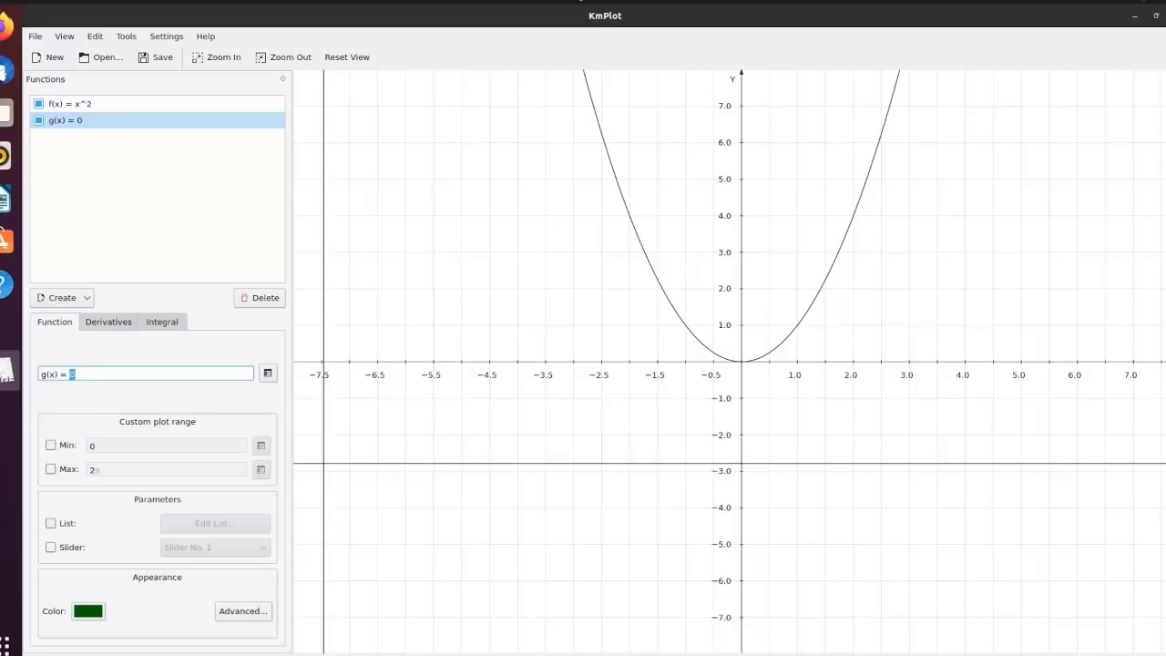
text(in)
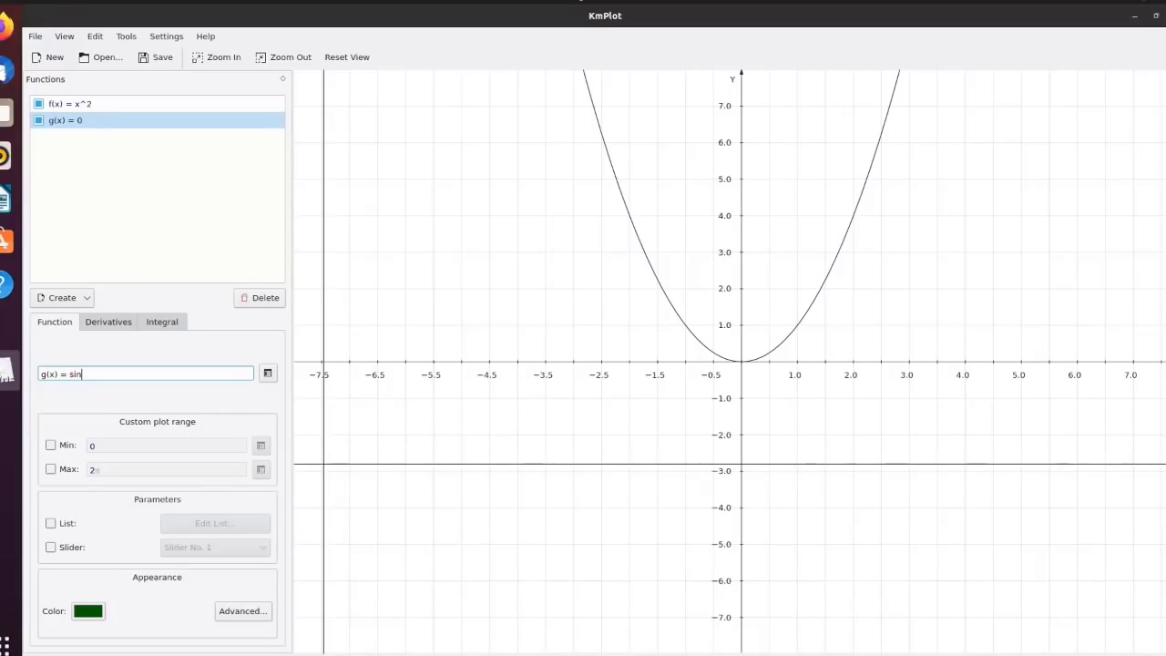
text(x)
key(BackSpace)
text((x))
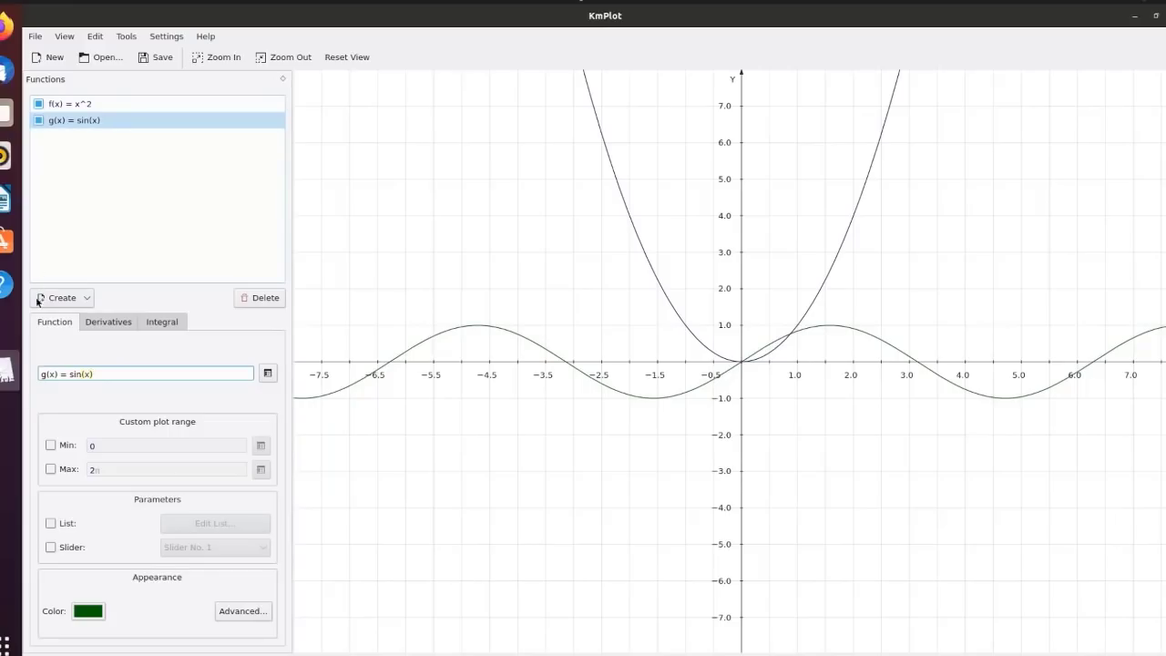
mouse_move(473, 314)
mouse_down()
mouse_move(494, 353)
mouse_move(538, 276)
mouse_up()
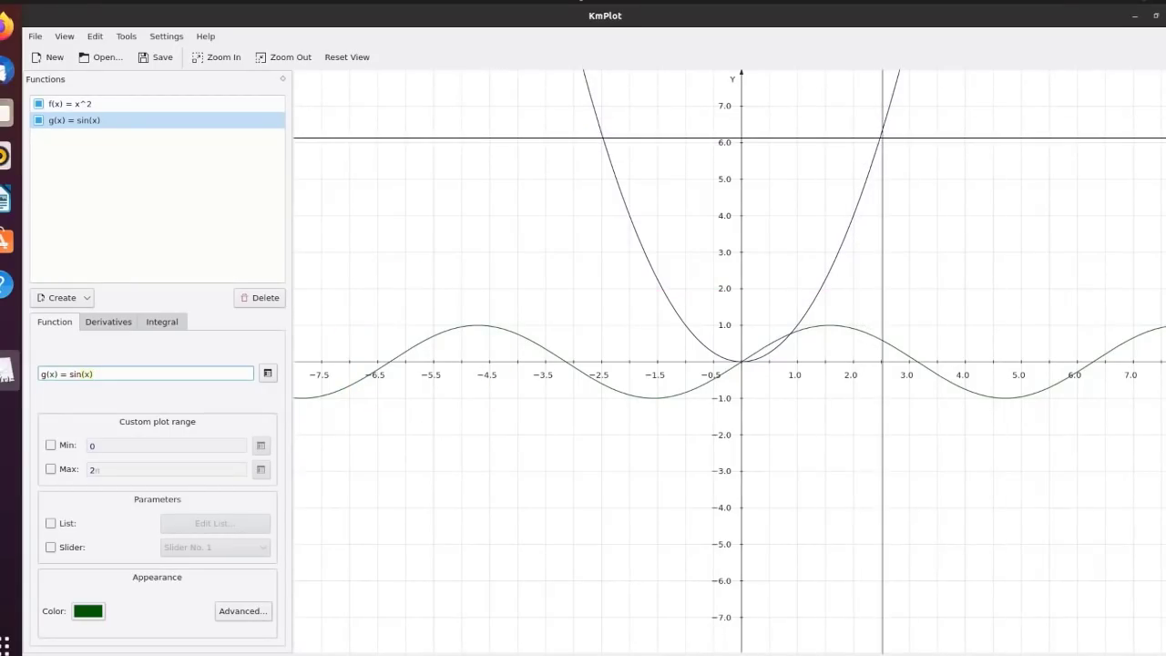
click(878, 142)
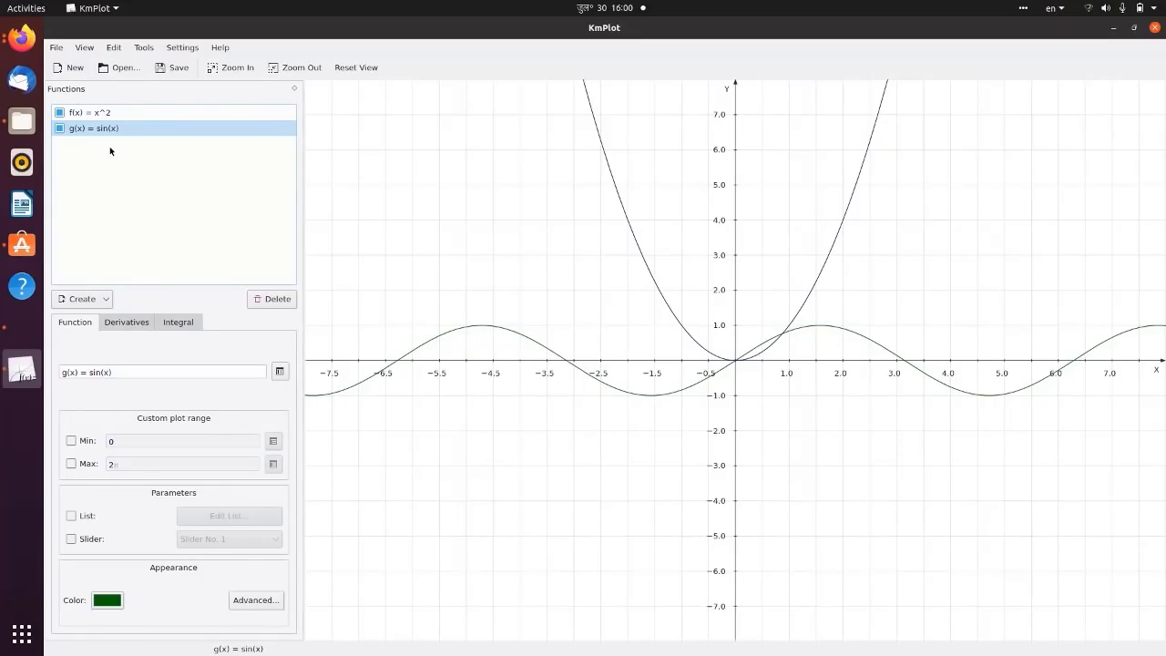
- Create a third Cartesian plot with the function h(x) = cos(x)
click(80, 301)
click(82, 316)
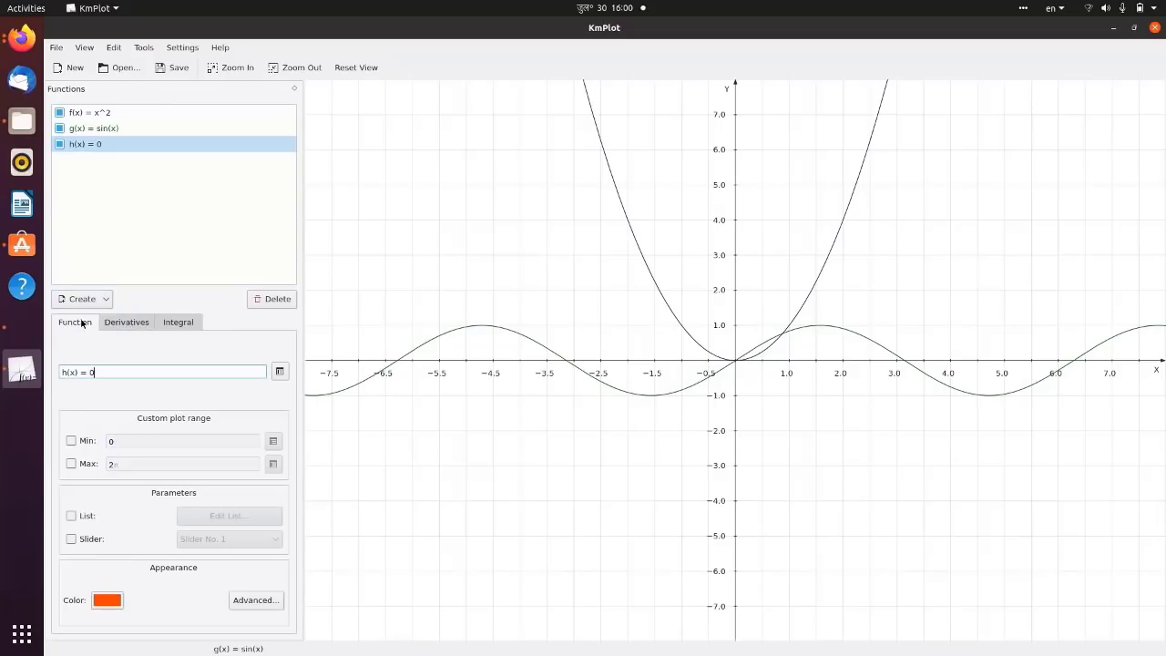
drag(91, 372, 99, 372)
text(cos(x)
mouse_move(118, 371)
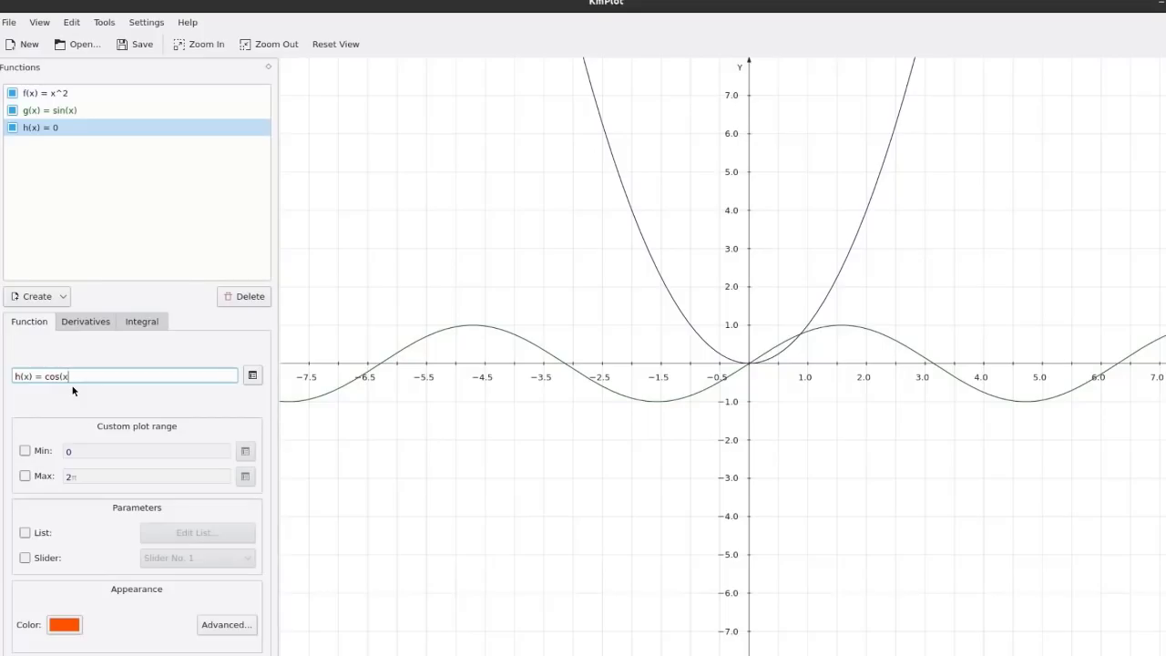
text())
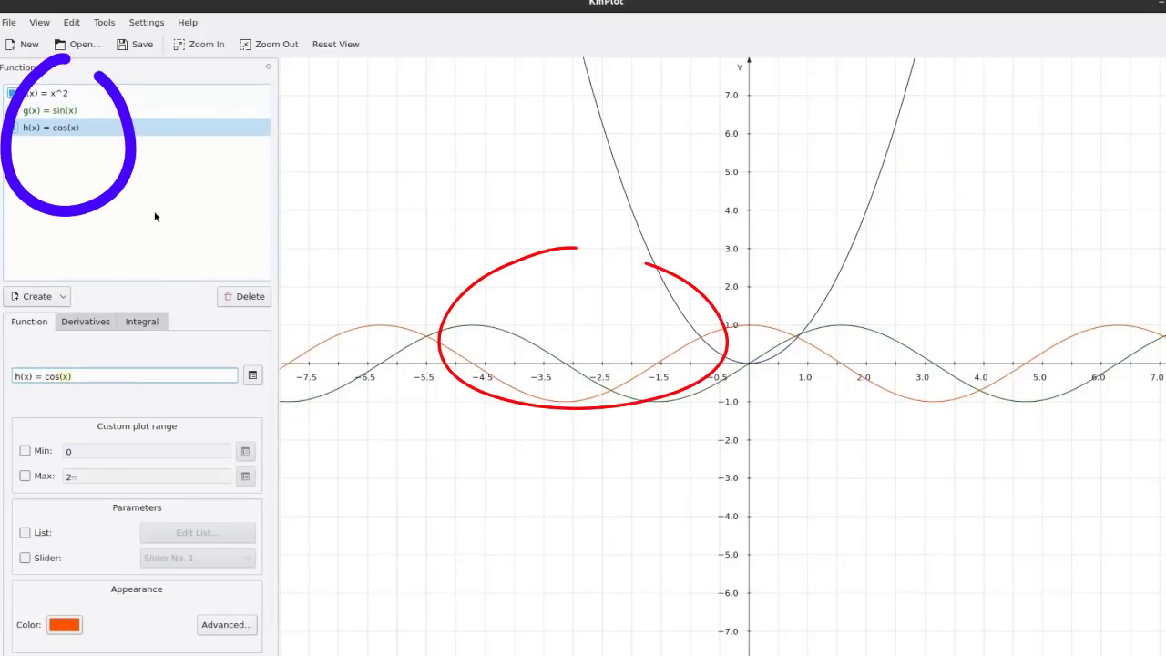
- Rename the function f(x) = x^2 to parabola(x) and toggle its visibility, leaving the plot shown
click(40, 125)
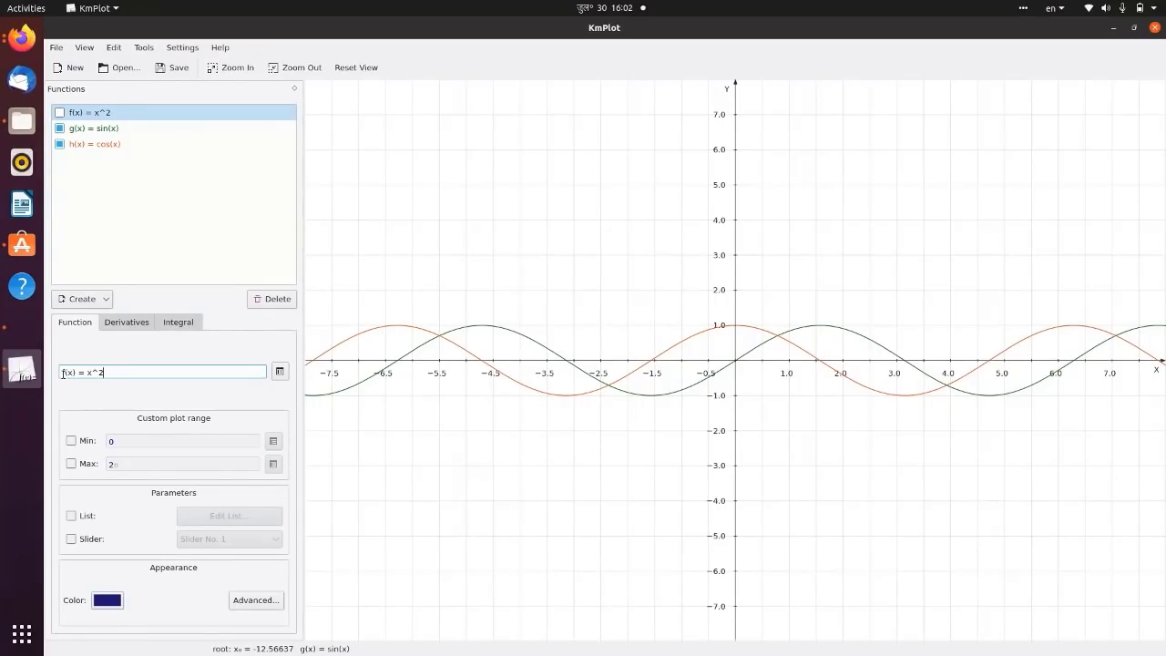
double_click(64, 371)
key(BackSpace)
text(parabola)
click(59, 113)
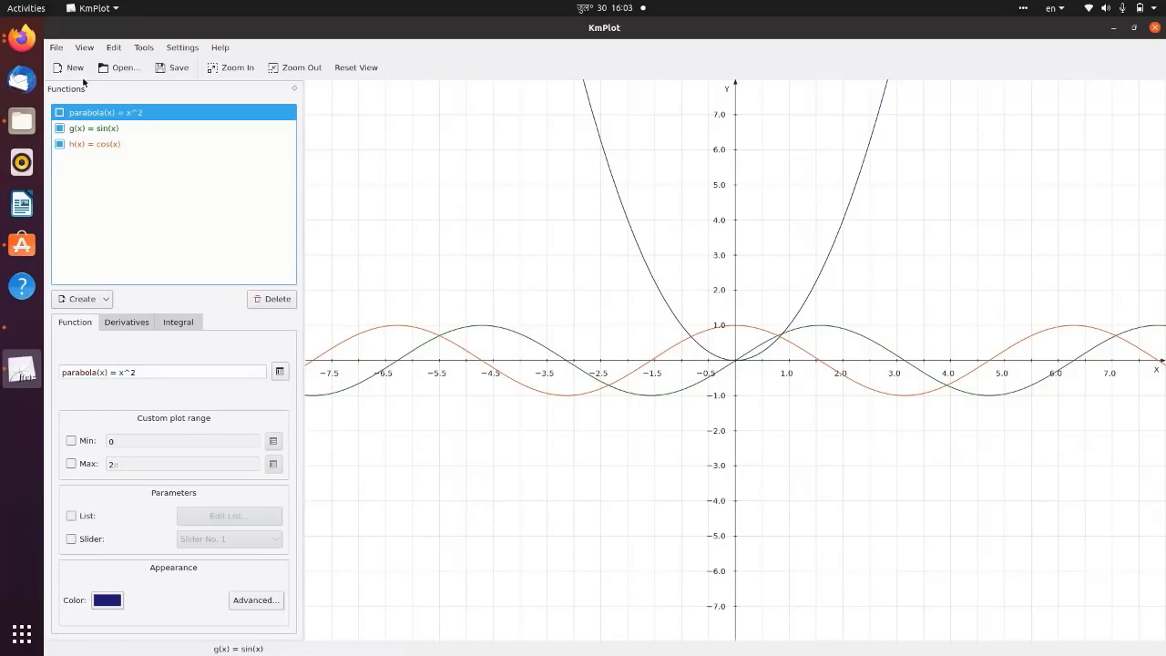
click(60, 114)
click(60, 114)
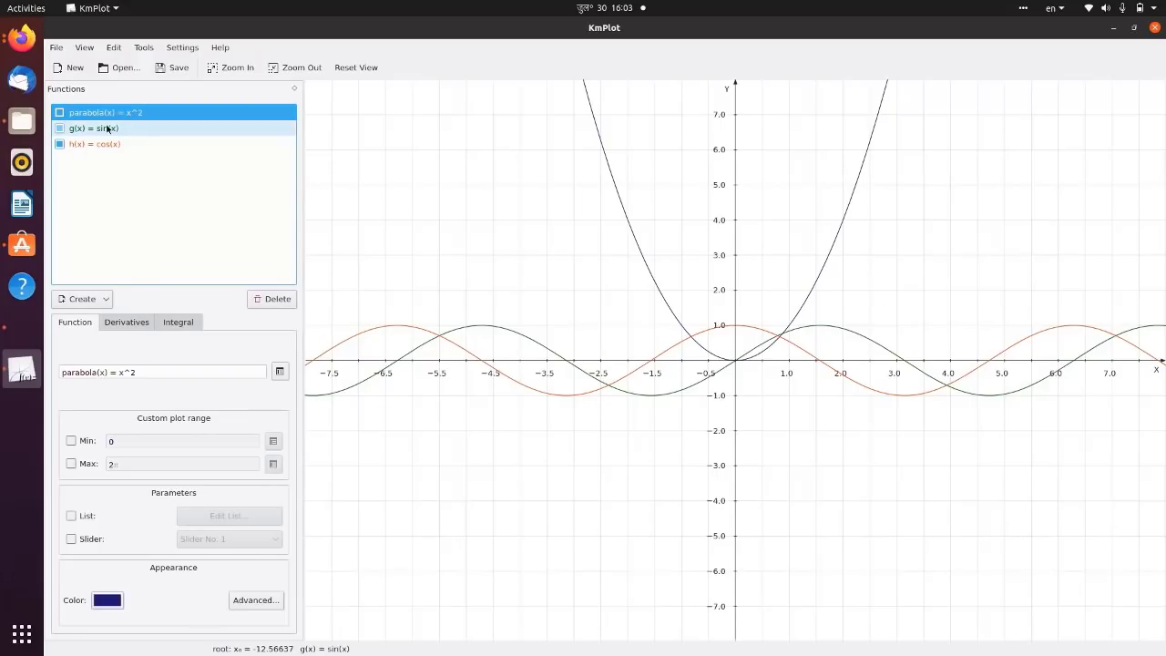
- Preview the Dash and Dot line styles on the parabola plot, restore Solid, and enable showing its plot name
click(253, 602)
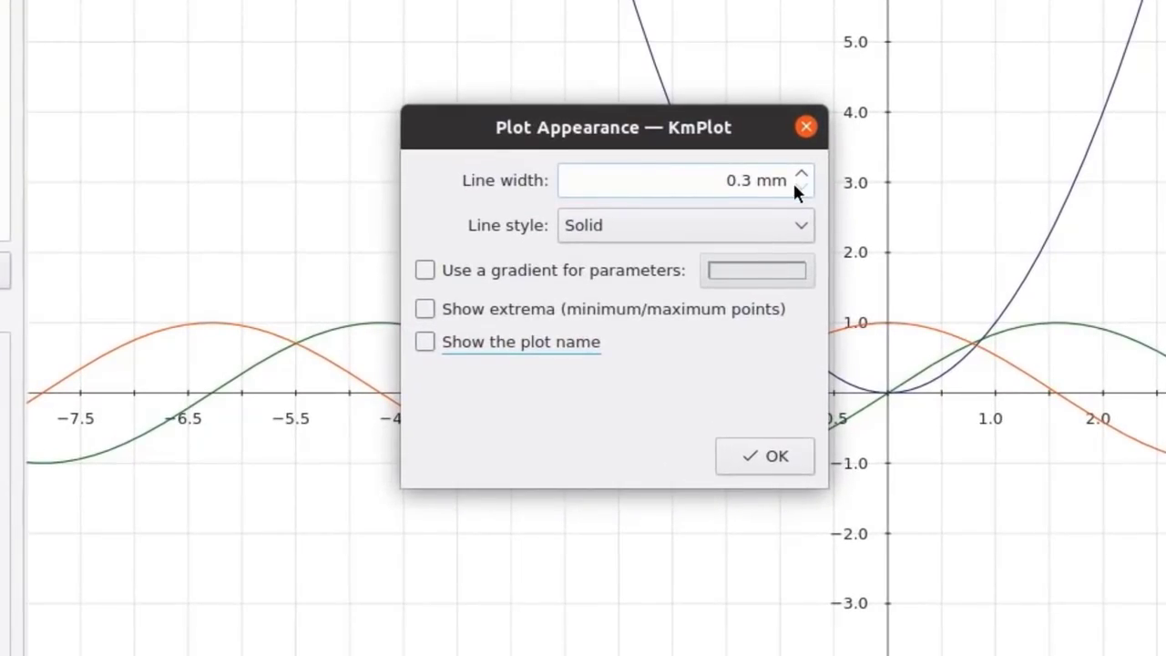
click(785, 224)
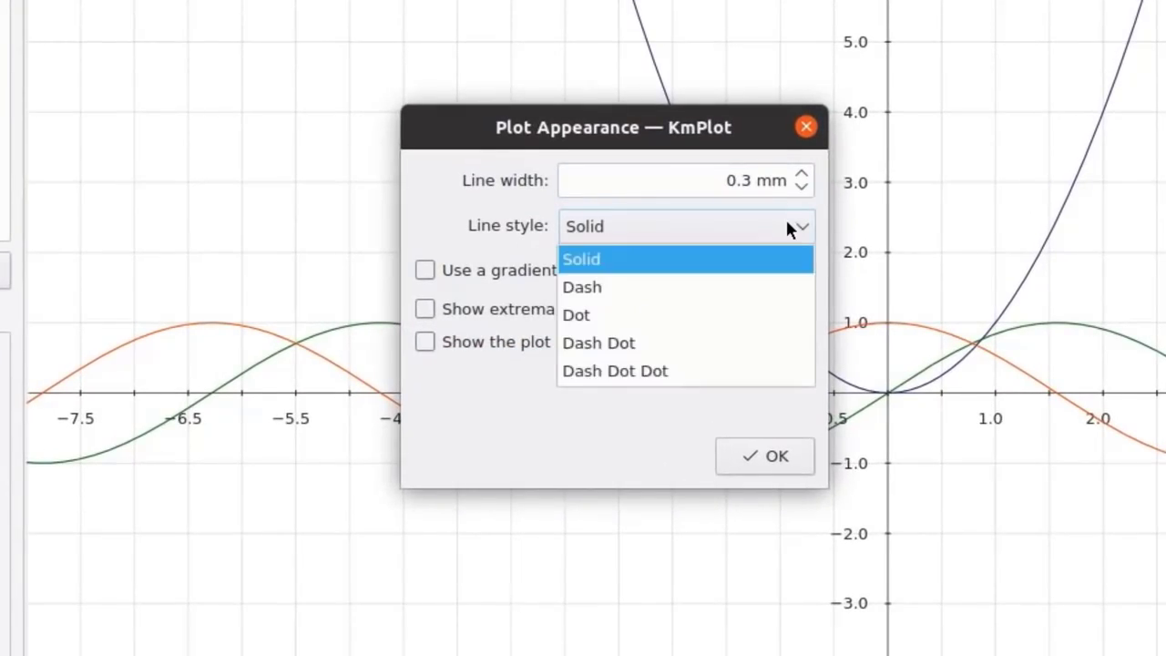
click(638, 261)
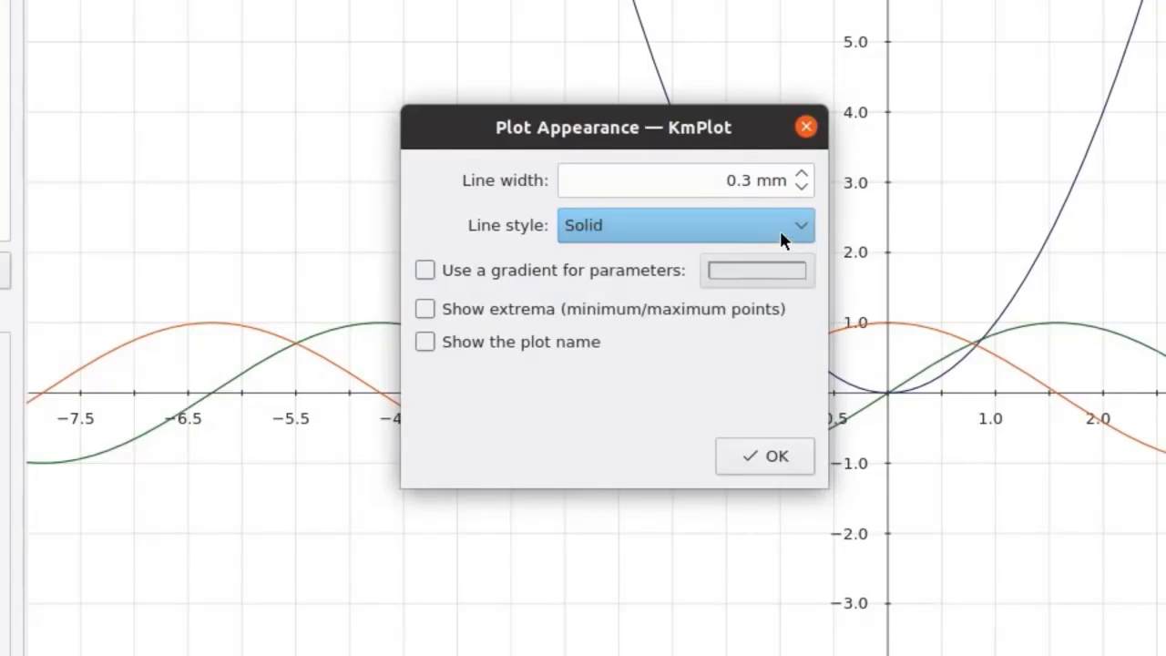
click(774, 231)
click(649, 289)
click(791, 223)
click(672, 312)
click(800, 225)
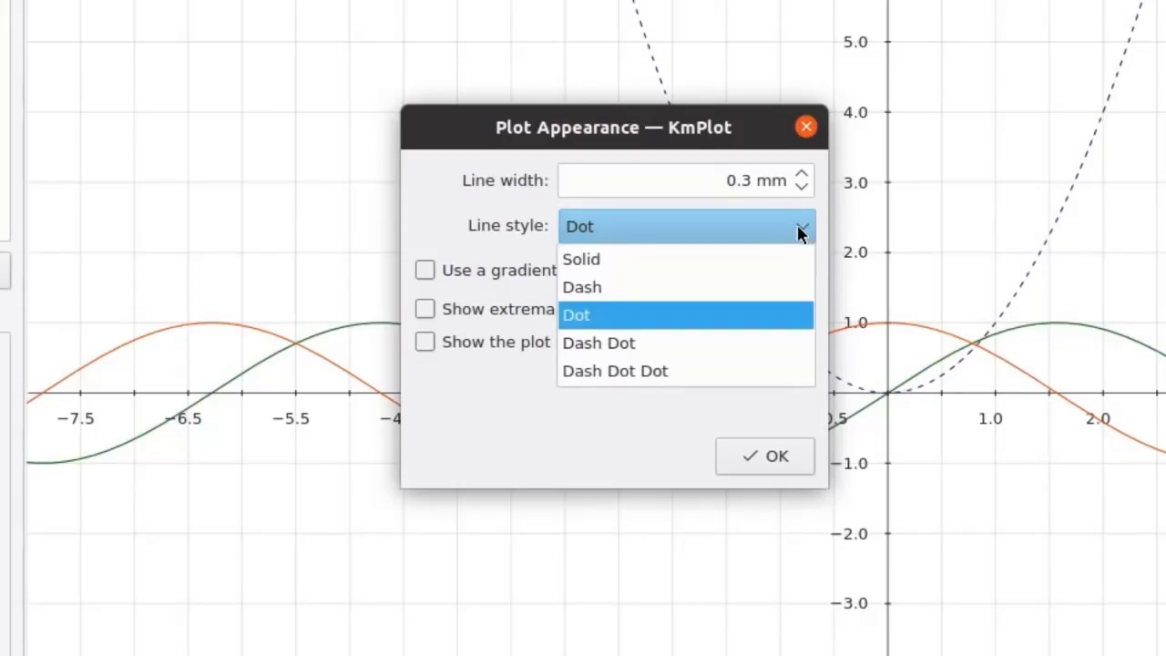
click(687, 262)
click(425, 341)
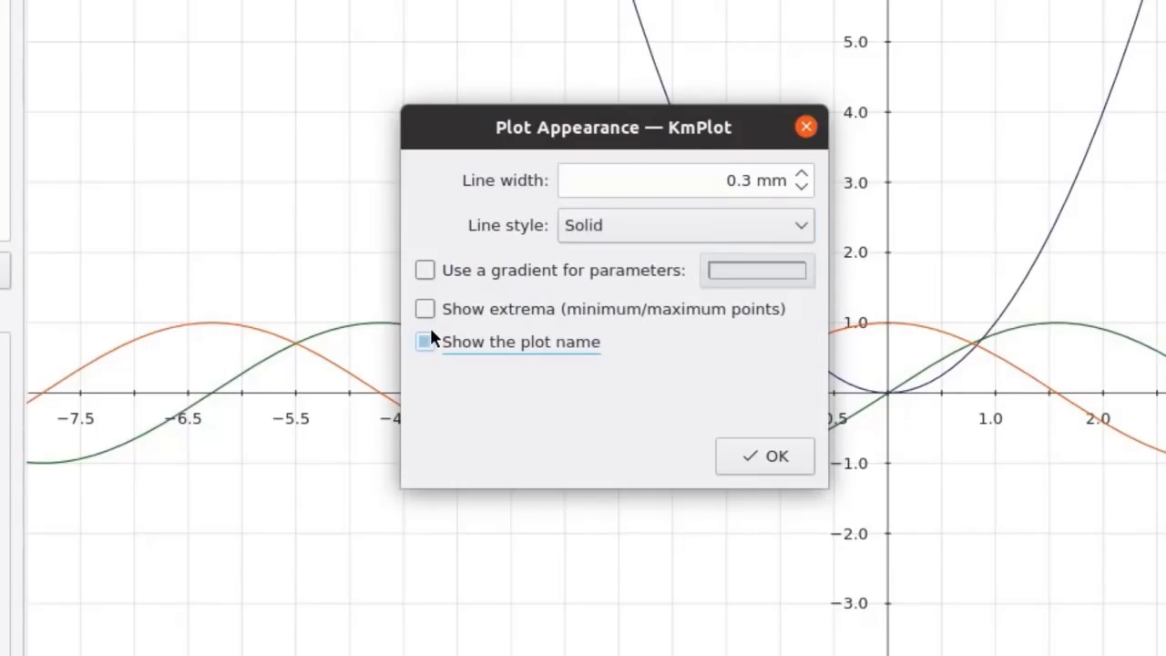
click(760, 451)
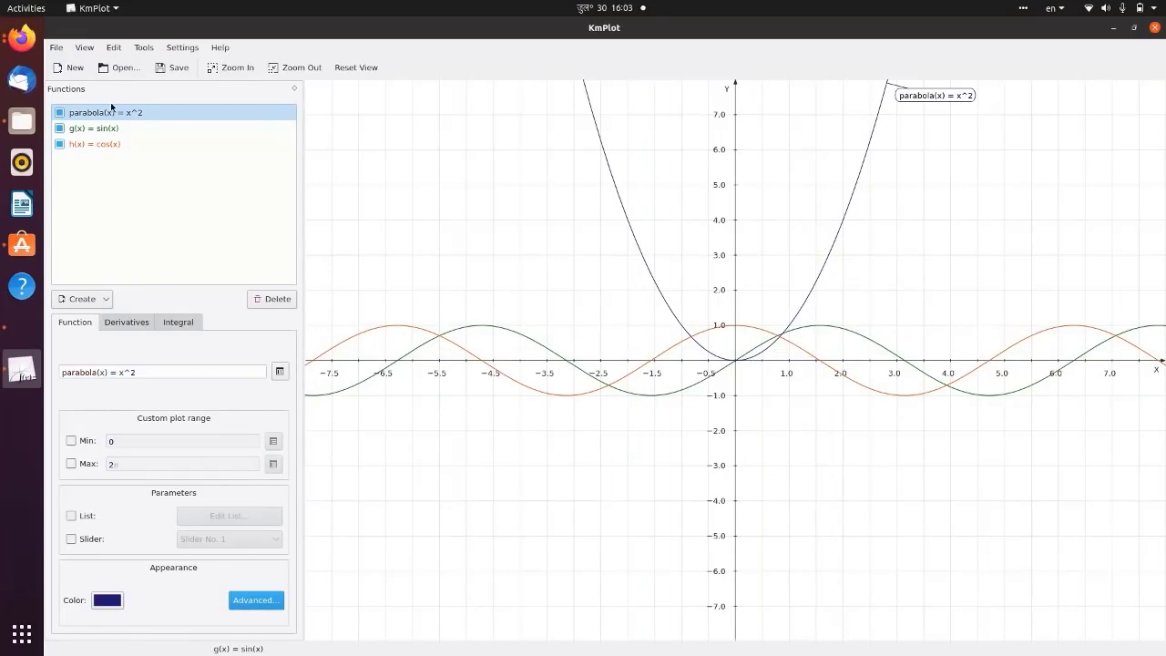
- Hide the g(x) = sin(x) plot and enable showing the plot name for h(x) = cos(x)
click(62, 130)
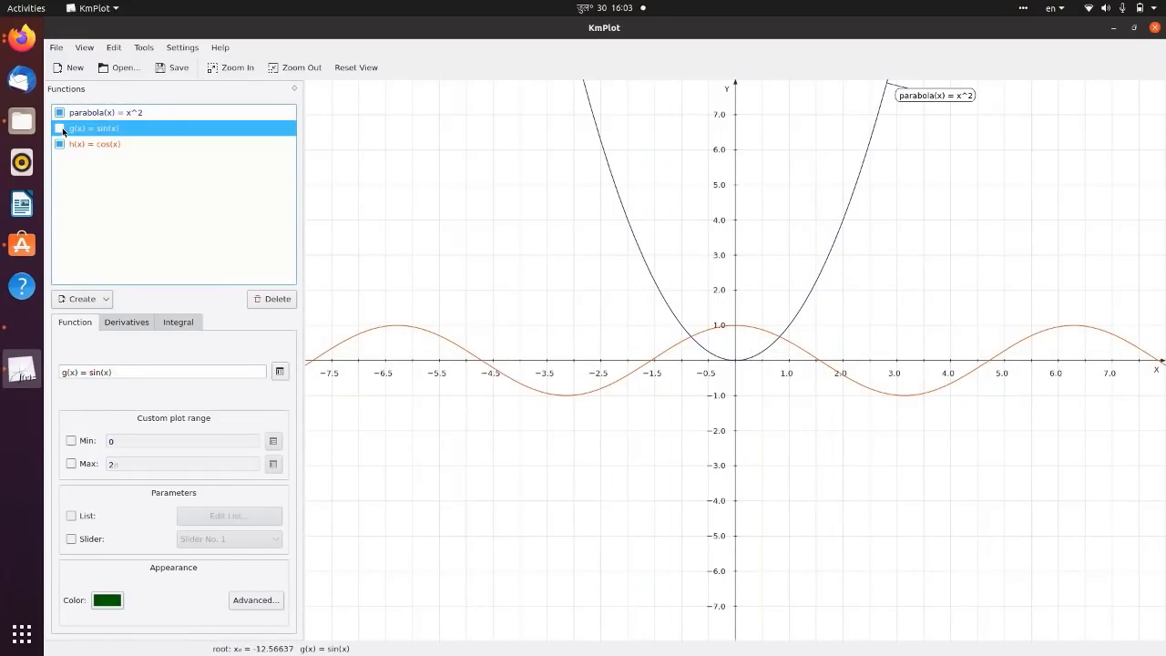
click(113, 146)
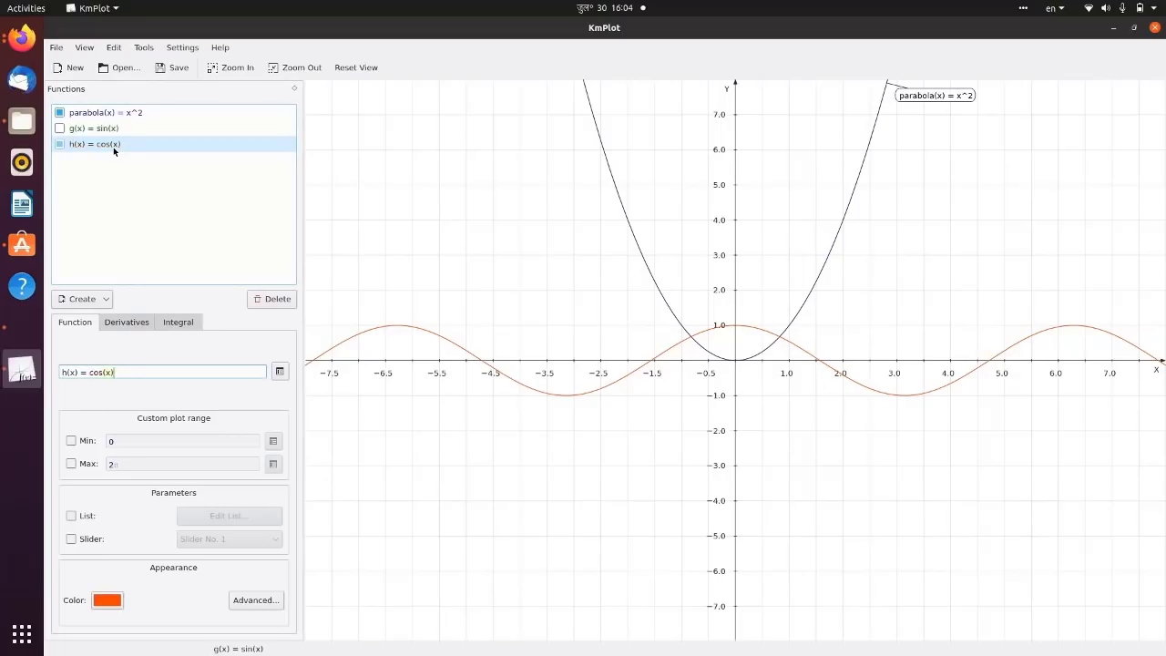
click(256, 603)
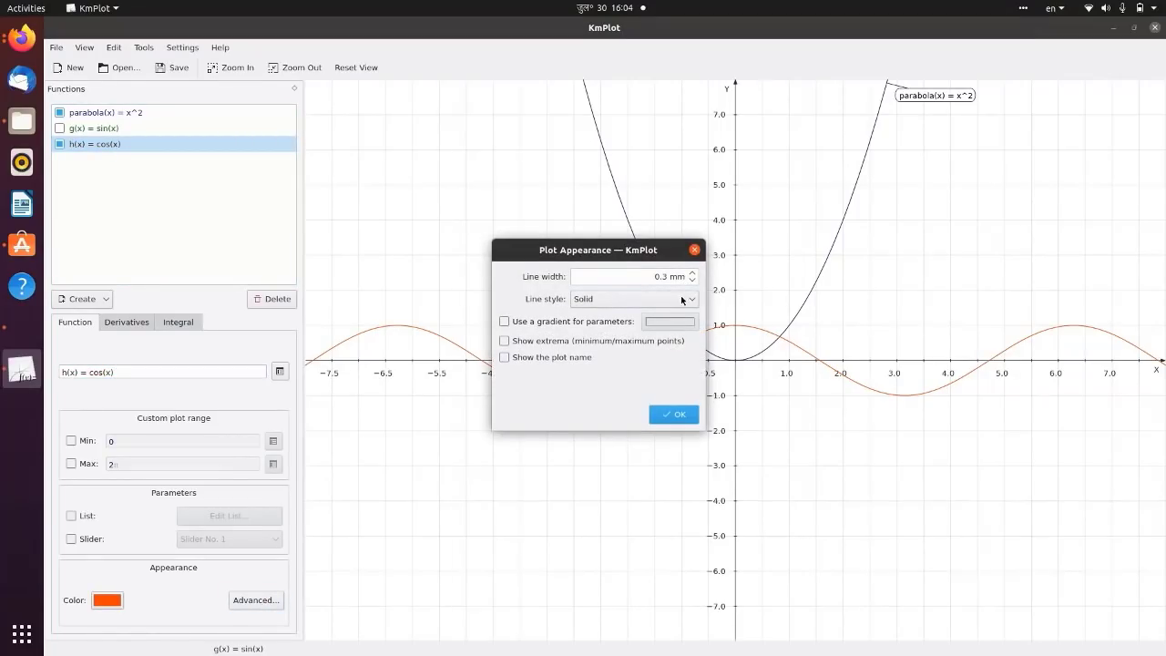
click(504, 357)
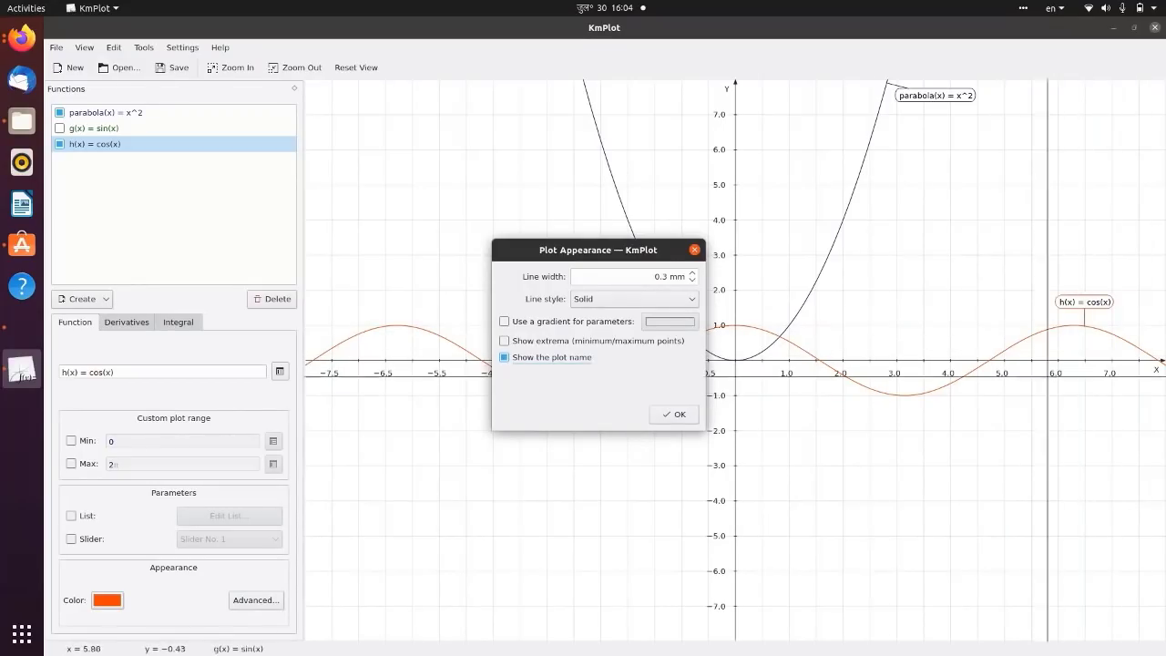
click(674, 415)
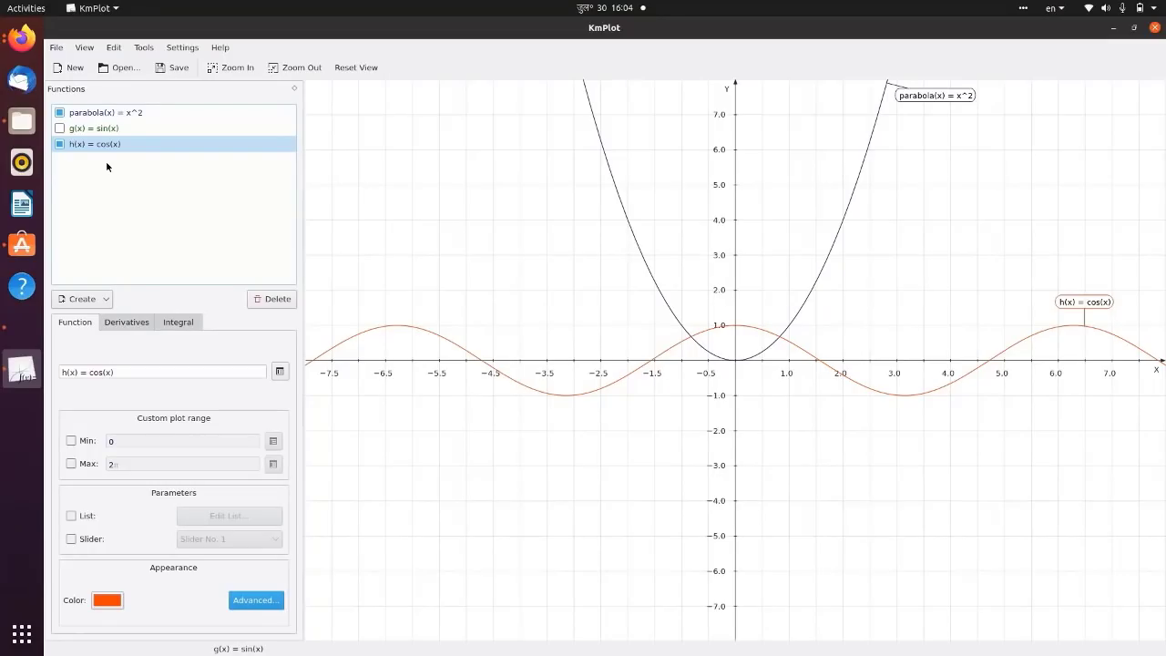
- Edit the parabola function with different added constants, ending with parabola(x) = x^2+1
click(110, 113)
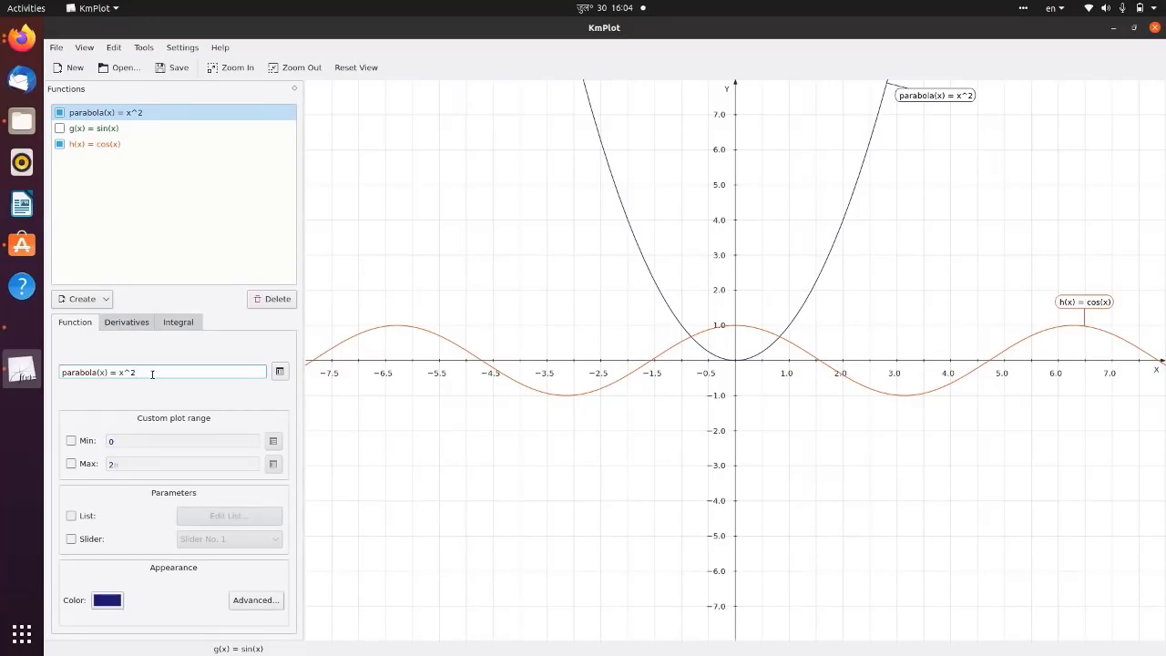
text(+1)
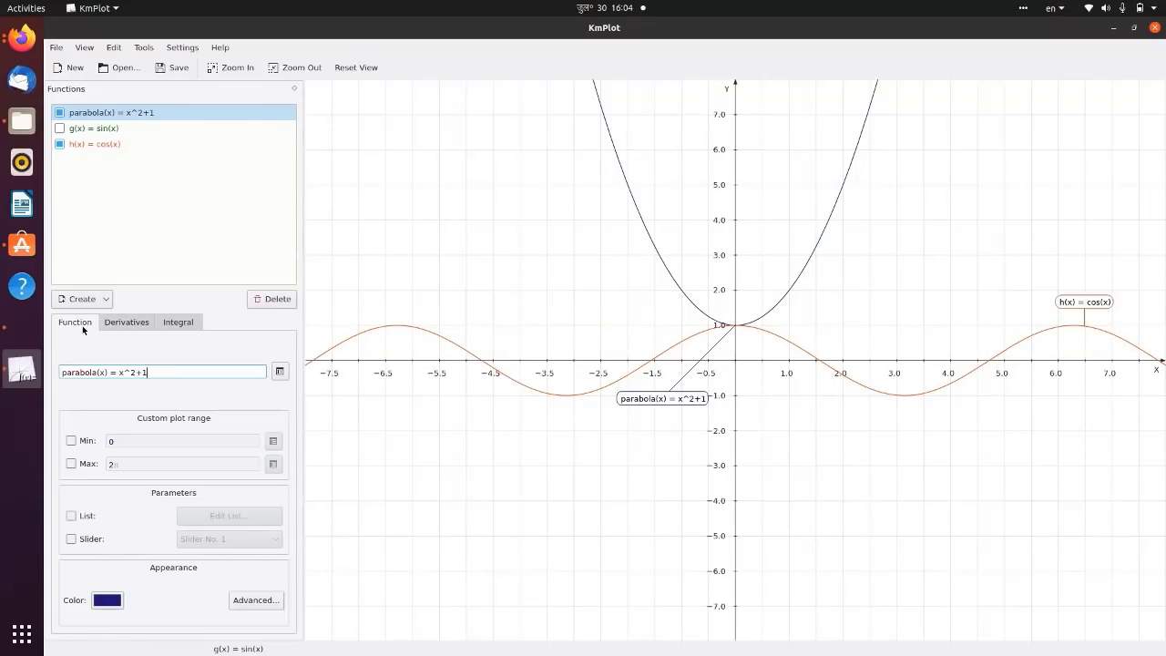
key(BackSpace)
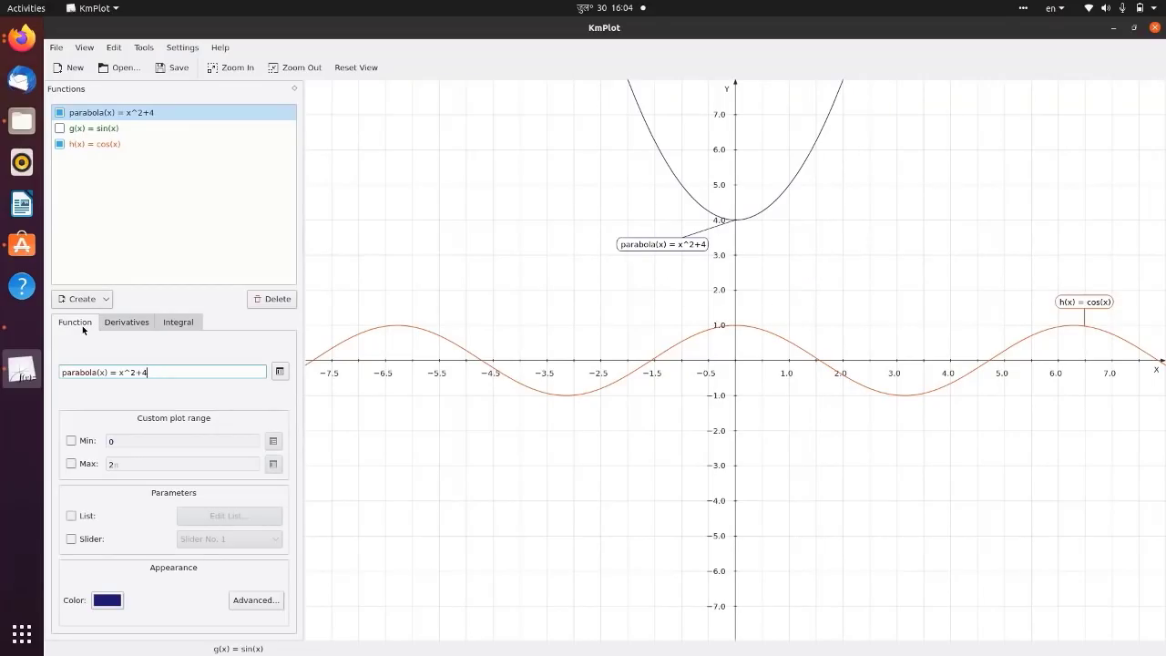
text(1)
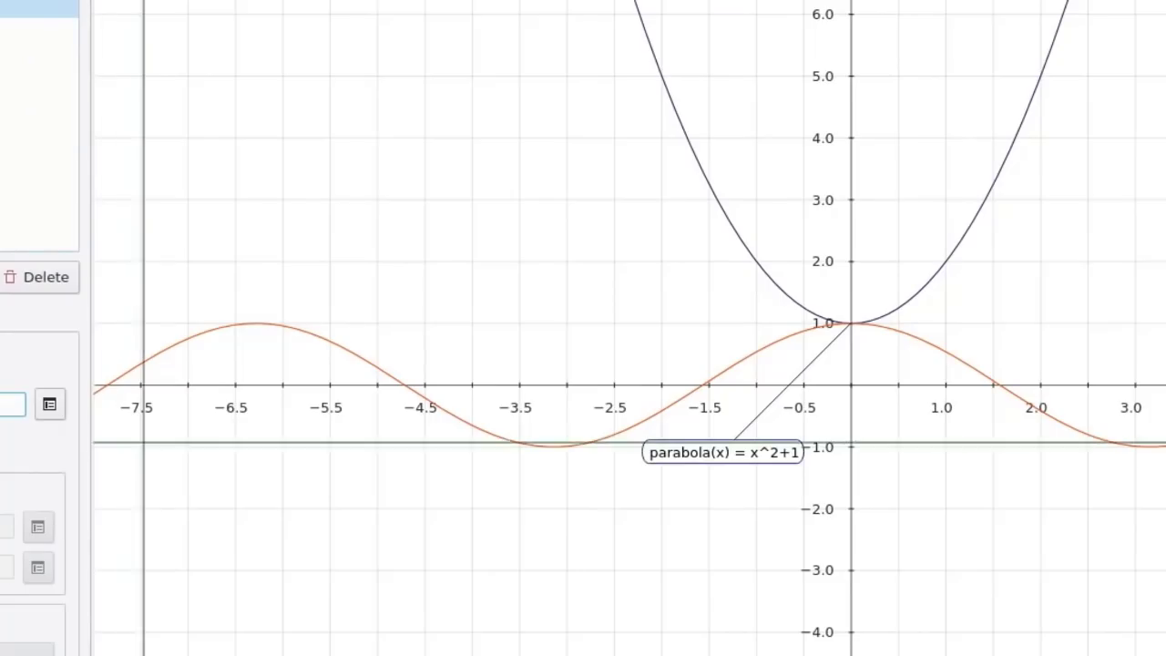
key(Delete)
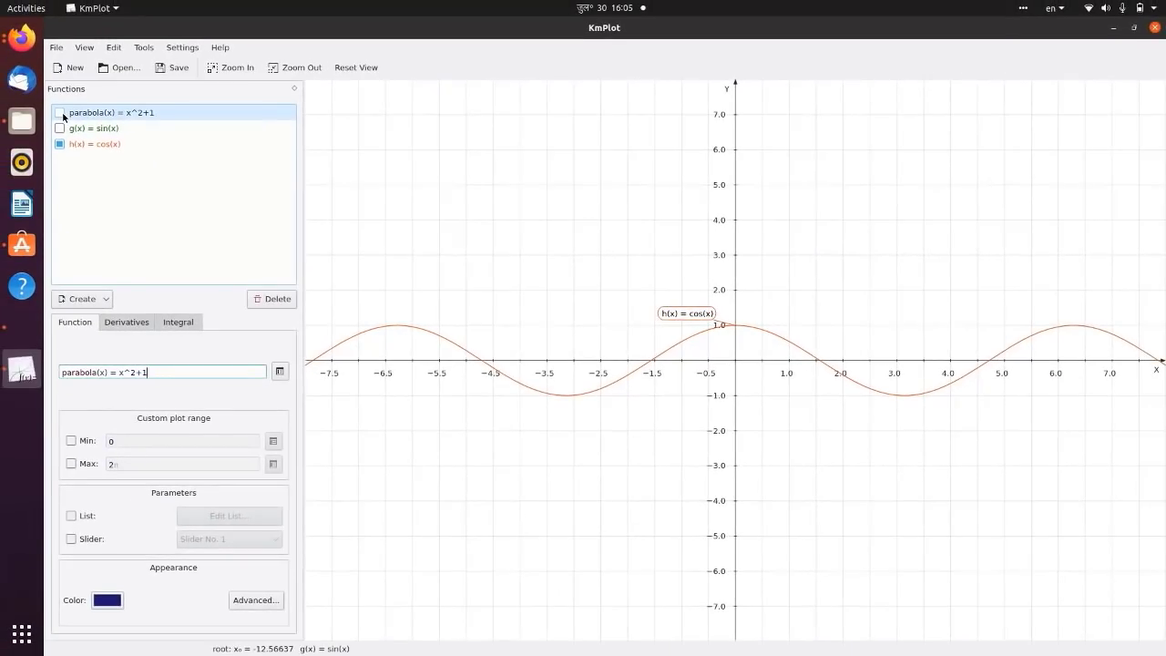
- Keep the parabola plot shown, hide h(x) = cos(x), and show g(x) = sin(x) again
click(61, 113)
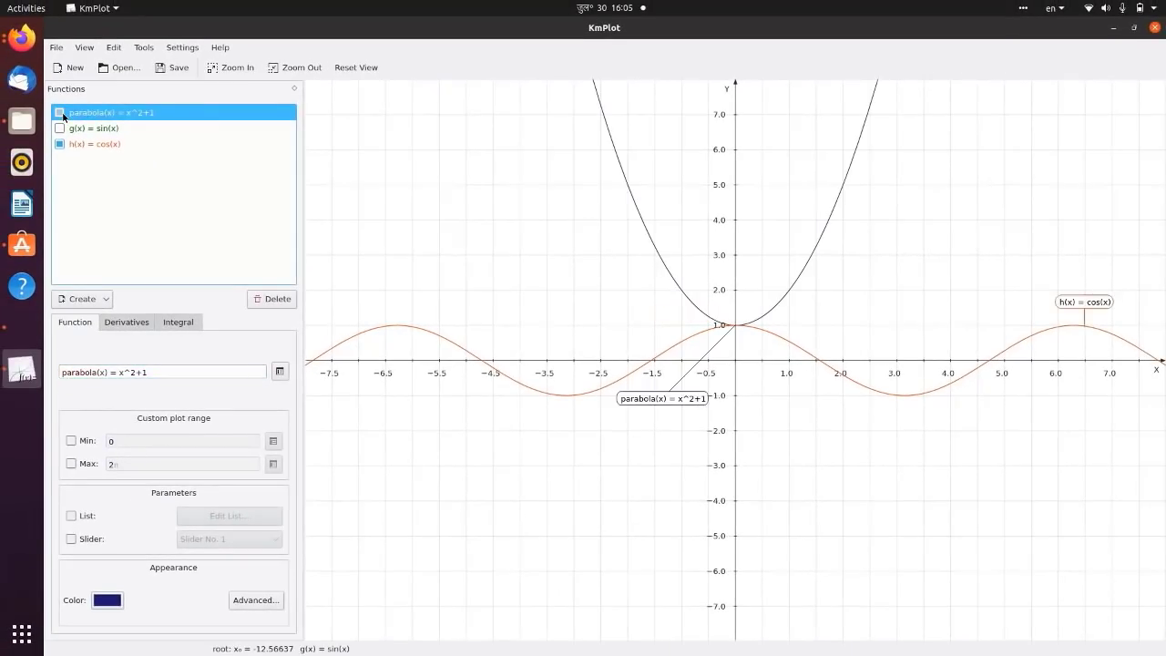
click(60, 138)
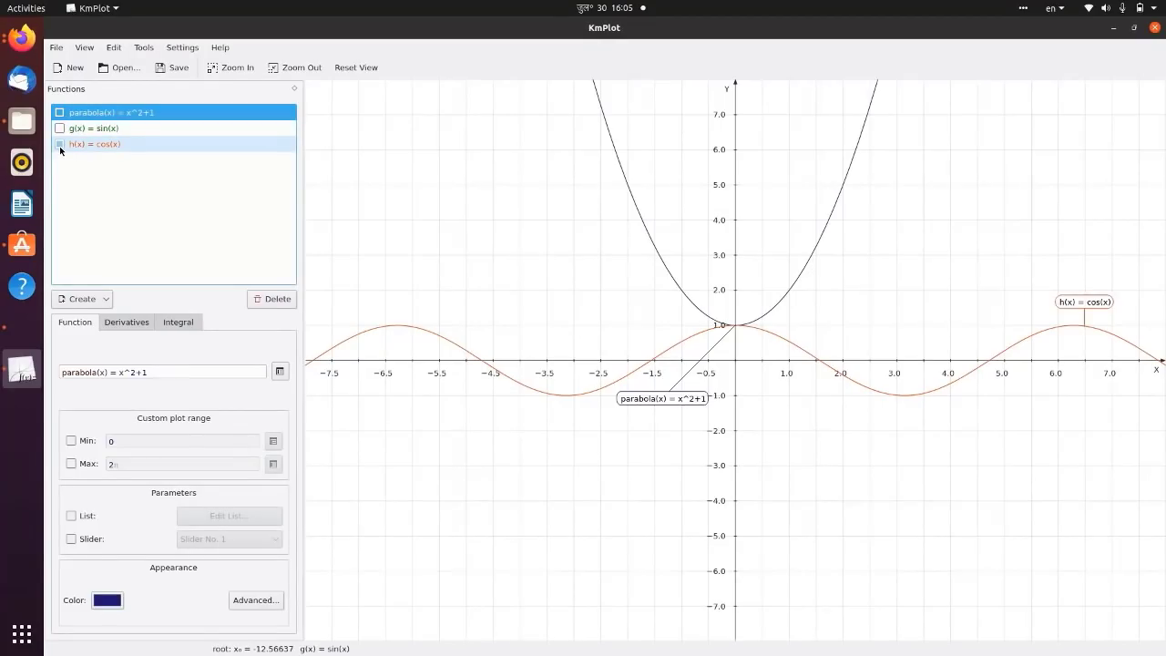
click(59, 145)
click(61, 127)
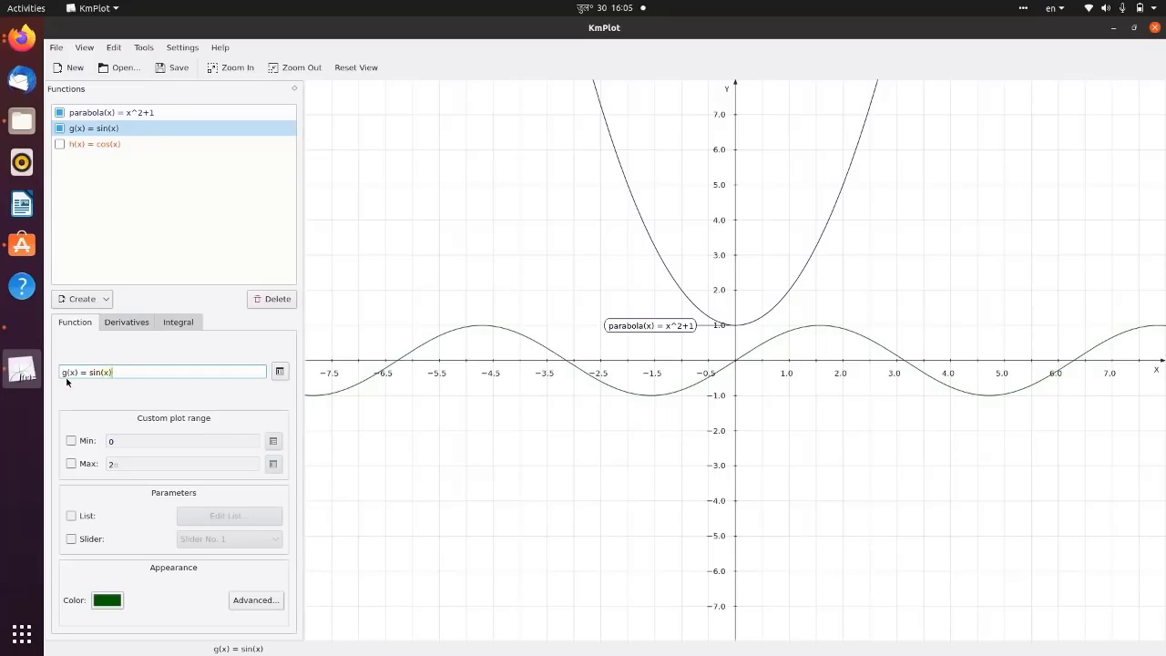
- Create a new Cartesian plot that adds two existing functions, f(x) = g(x)+parabola(x)
click(81, 298)
click(84, 319)
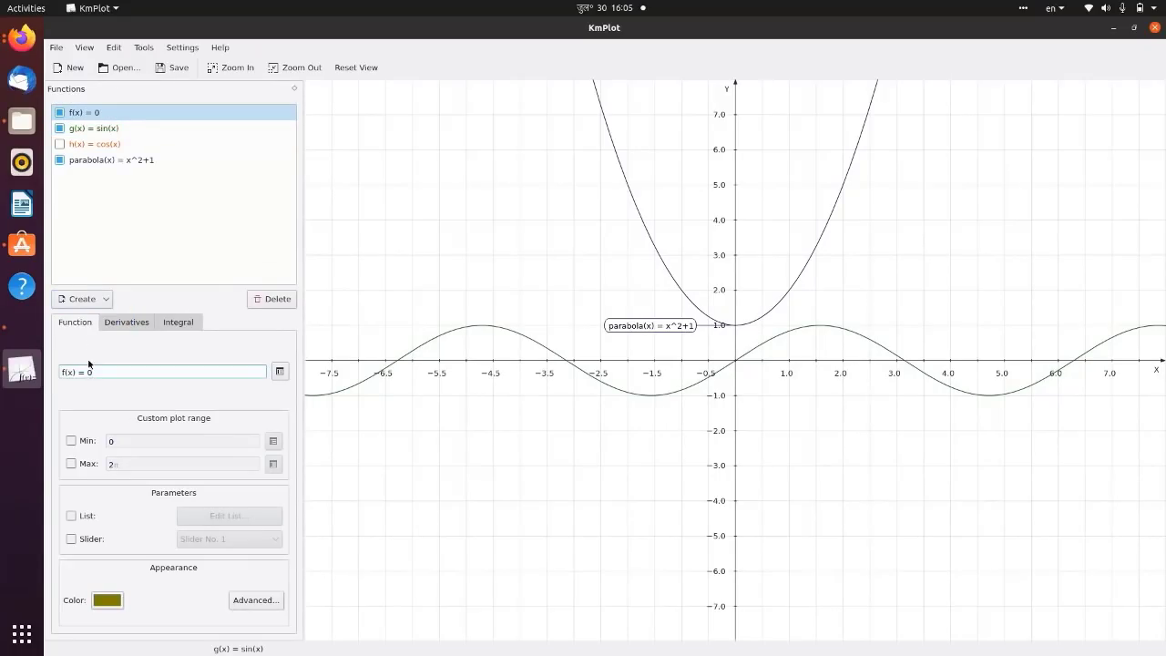
drag(96, 372, 61, 373)
click(102, 373)
double_click(92, 372)
text(g)
text((x)+parabola(x))
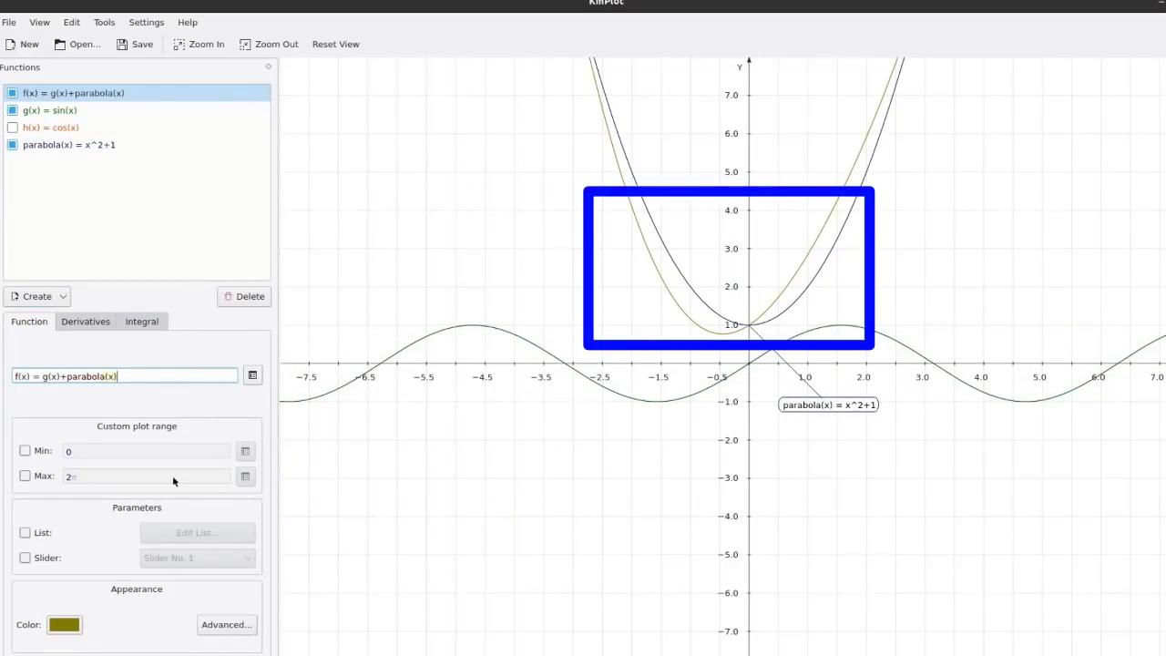
- Enable the plot name for f(x) = g(x)+parabola(x) and set its line style to Dash
click(75, 92)
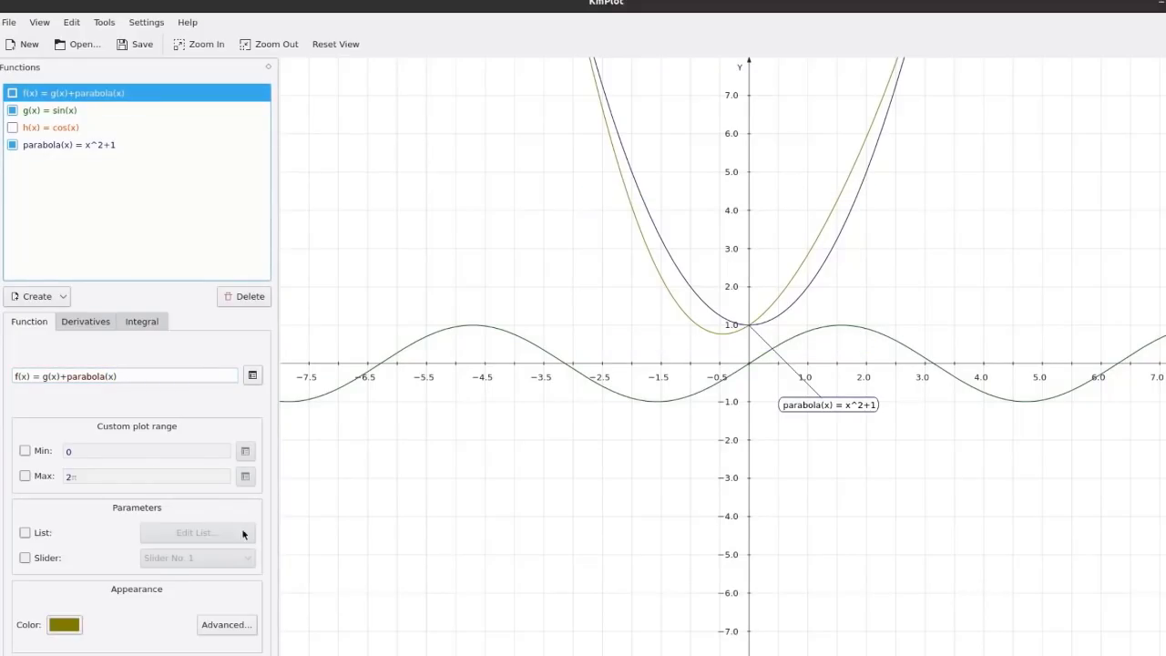
click(226, 626)
click(539, 360)
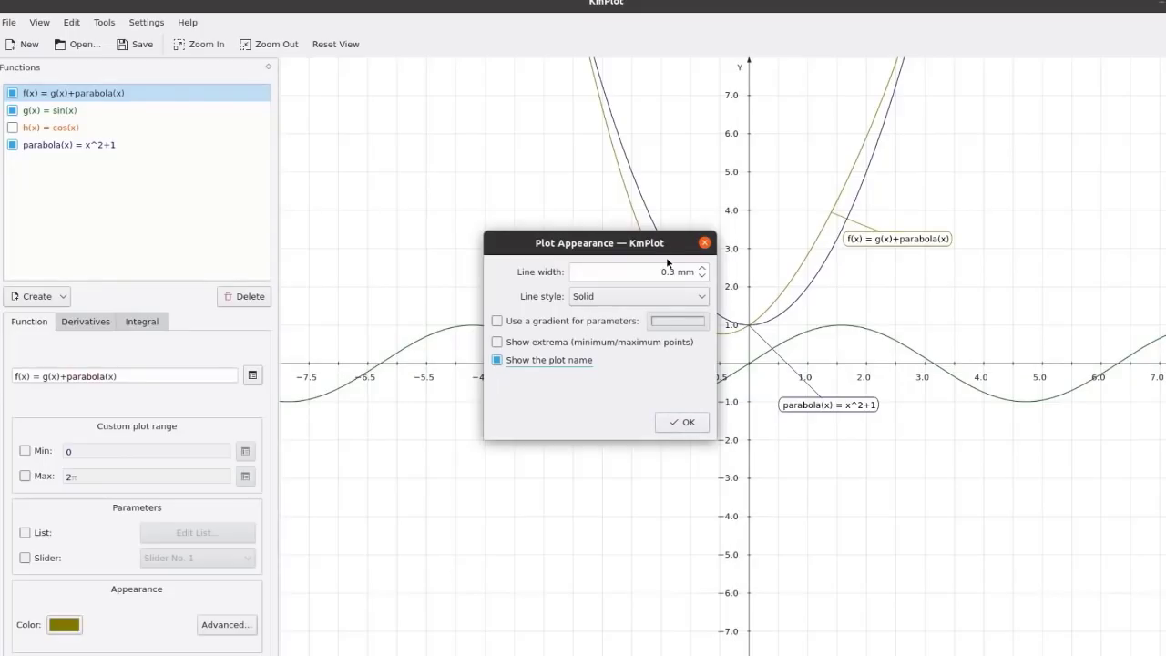
click(701, 300)
click(606, 328)
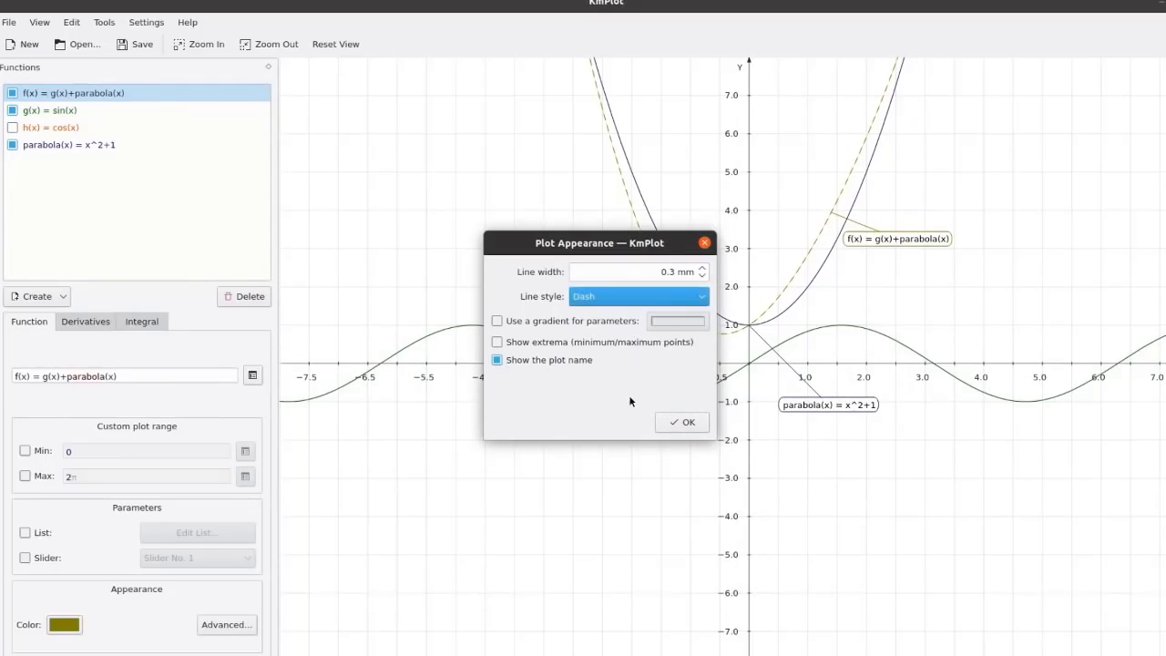
click(683, 422)
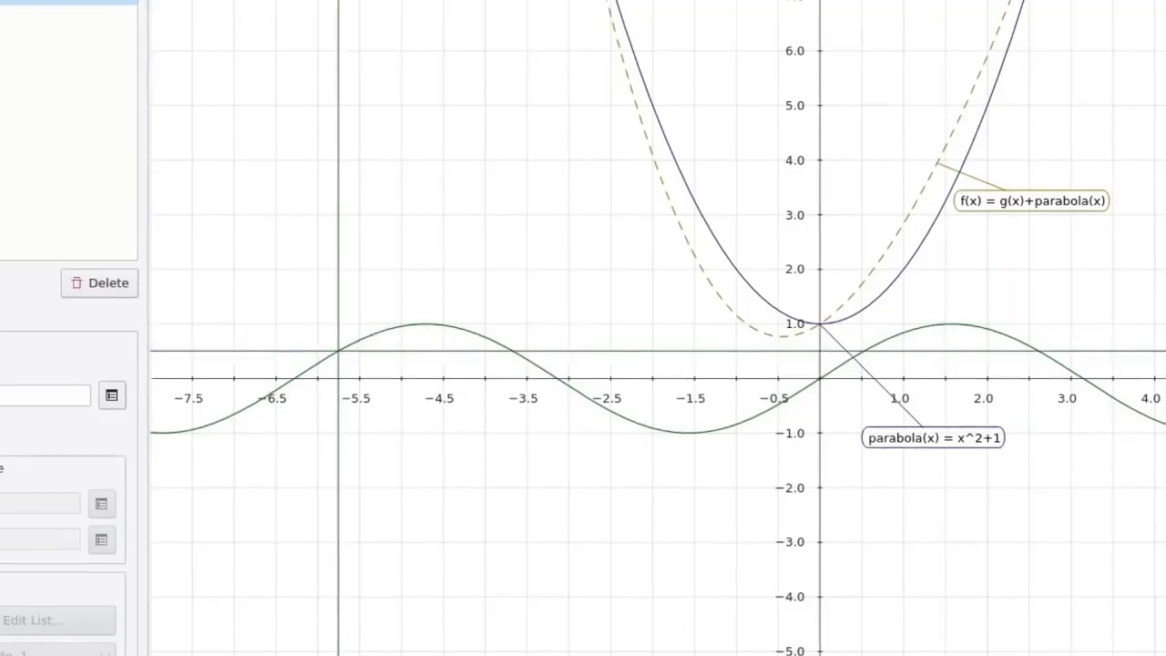
- Delete the h(x) = cos(x) function and toggle the parabola plot's visibility off and on
click(84, 145)
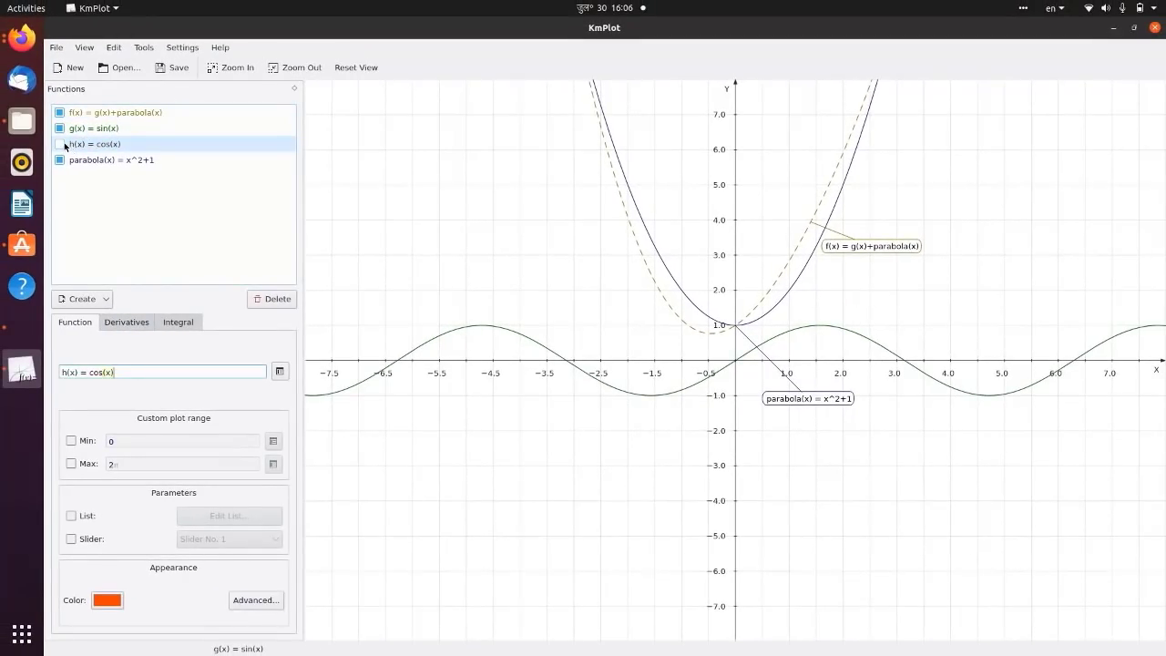
click(60, 144)
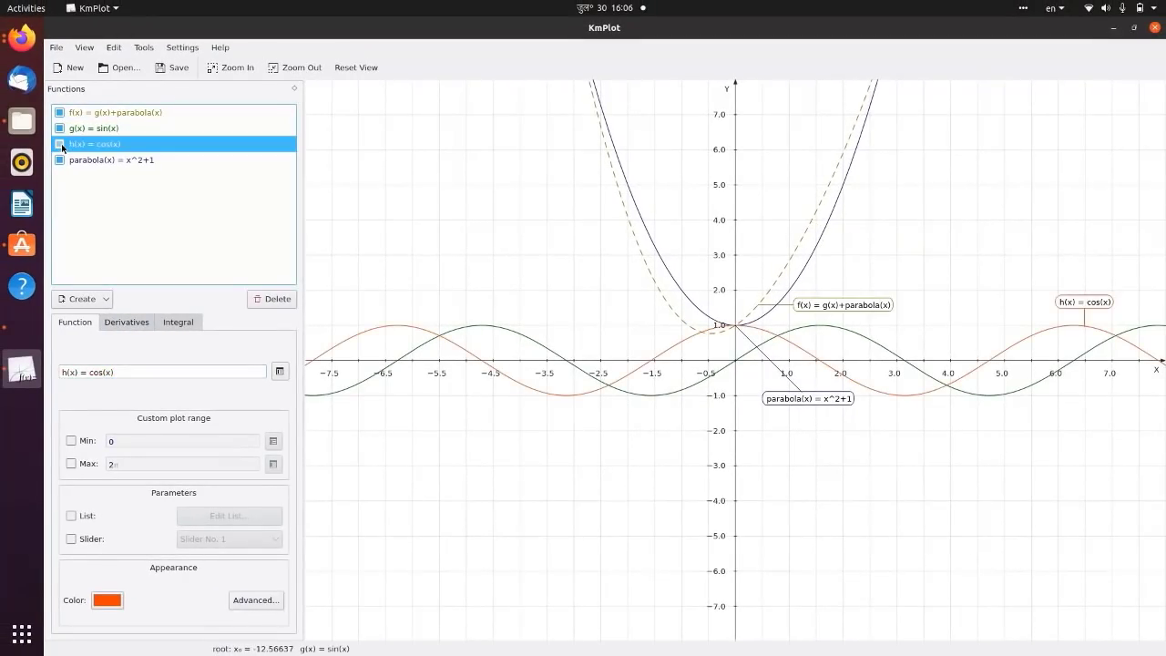
click(271, 299)
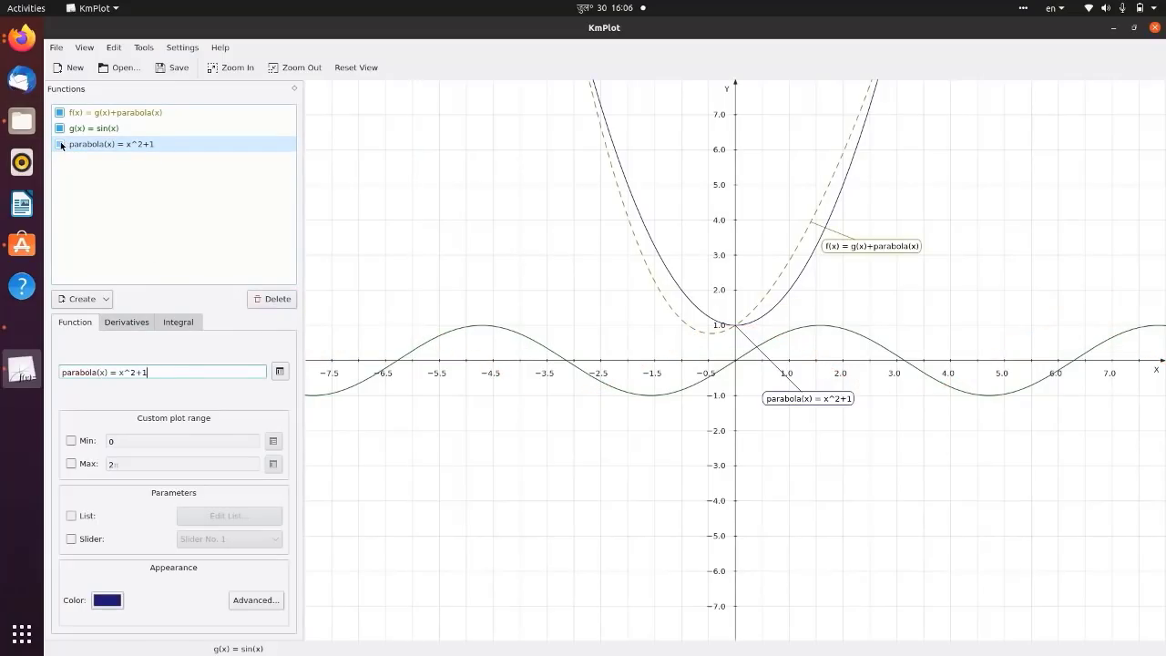
click(60, 144)
click(61, 144)
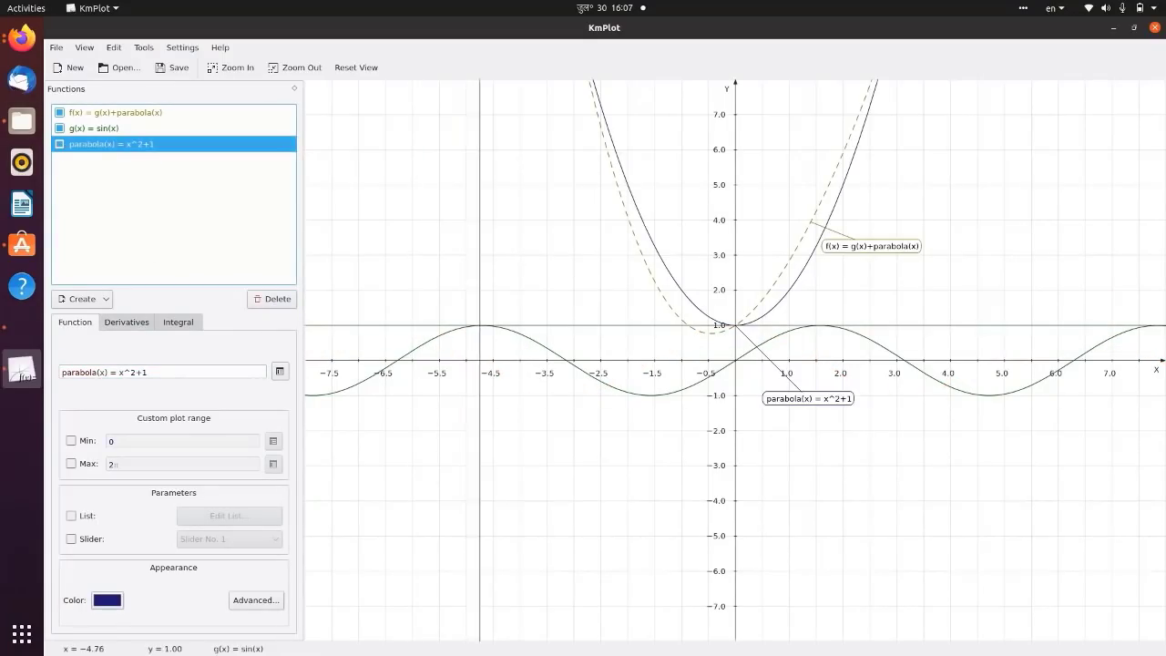
- Try to delete parabola(x) = x^2+1 and g(x) = sin(x), toggling the sine plot off and on in between
click(269, 299)
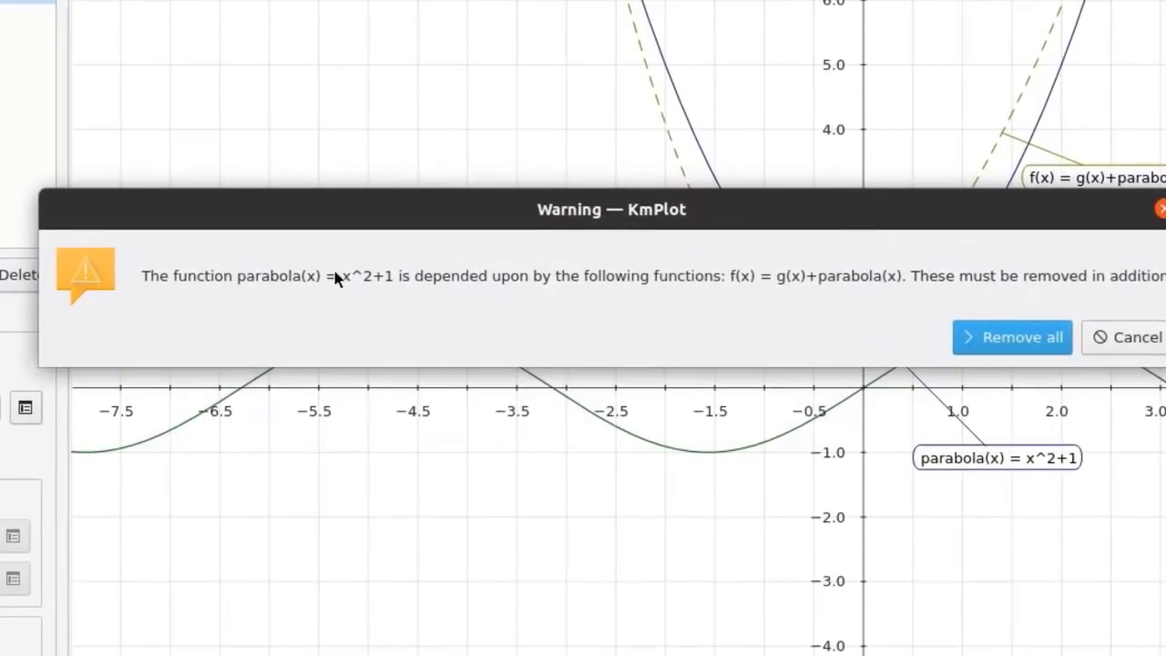
click(1131, 341)
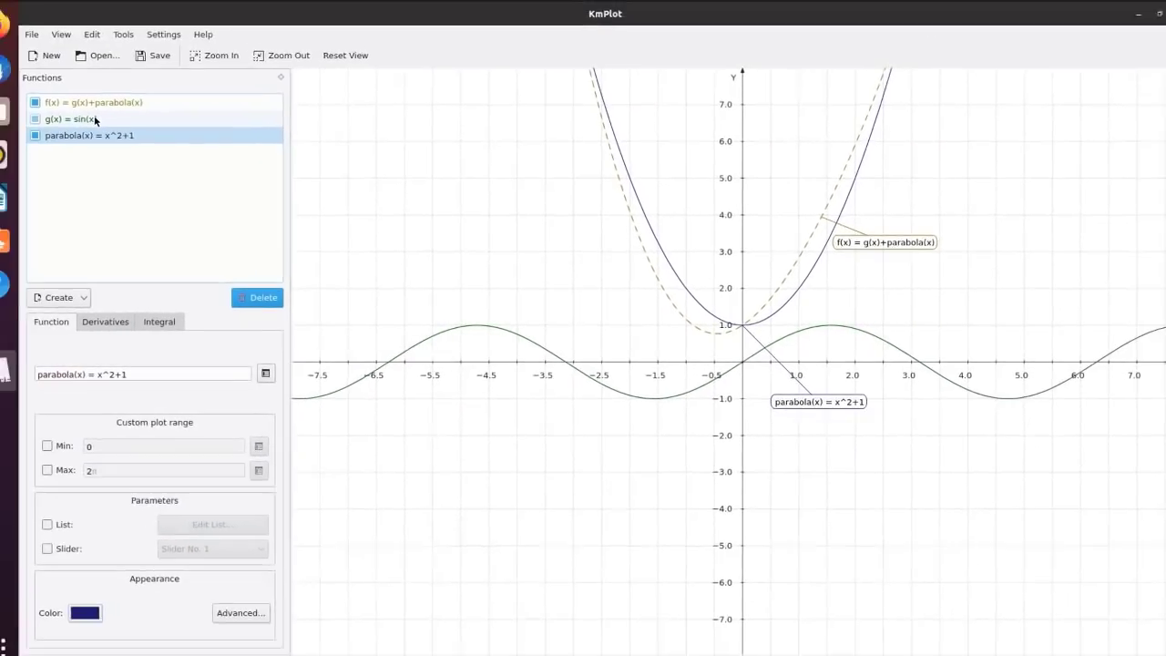
click(95, 119)
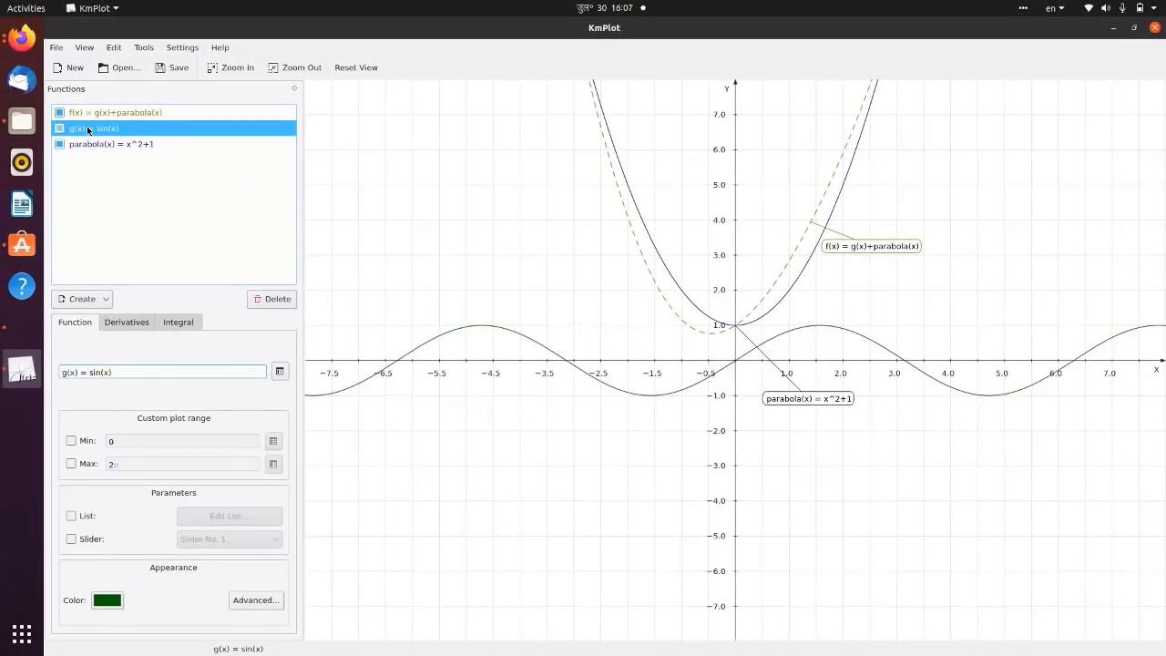
click(59, 129)
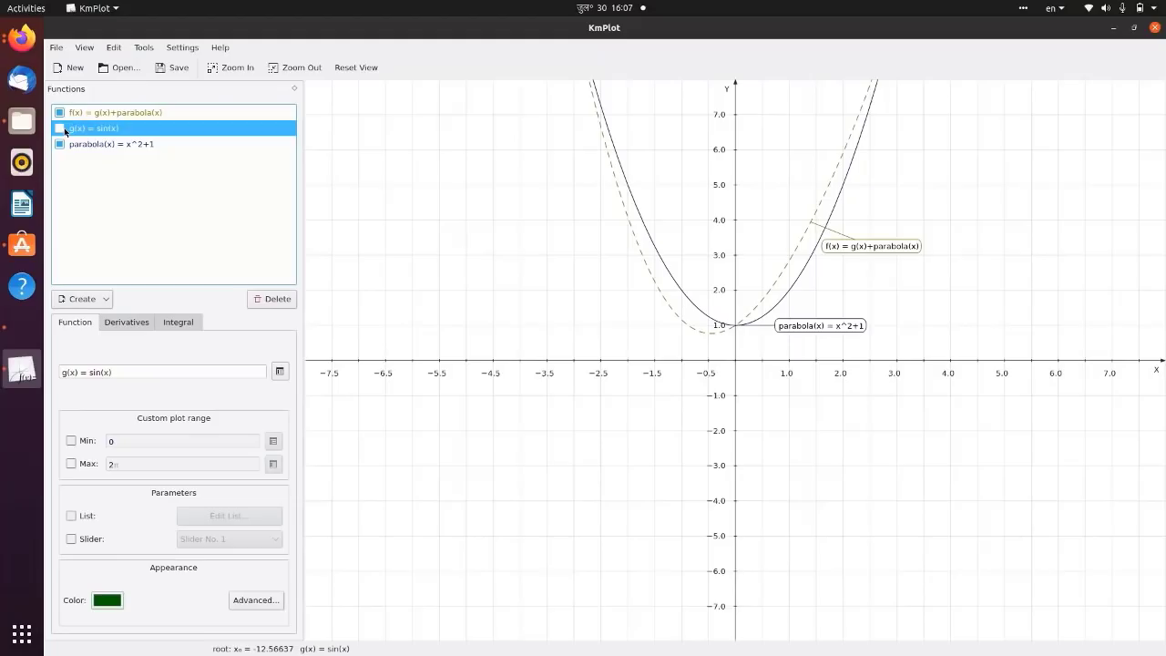
click(62, 129)
click(278, 298)
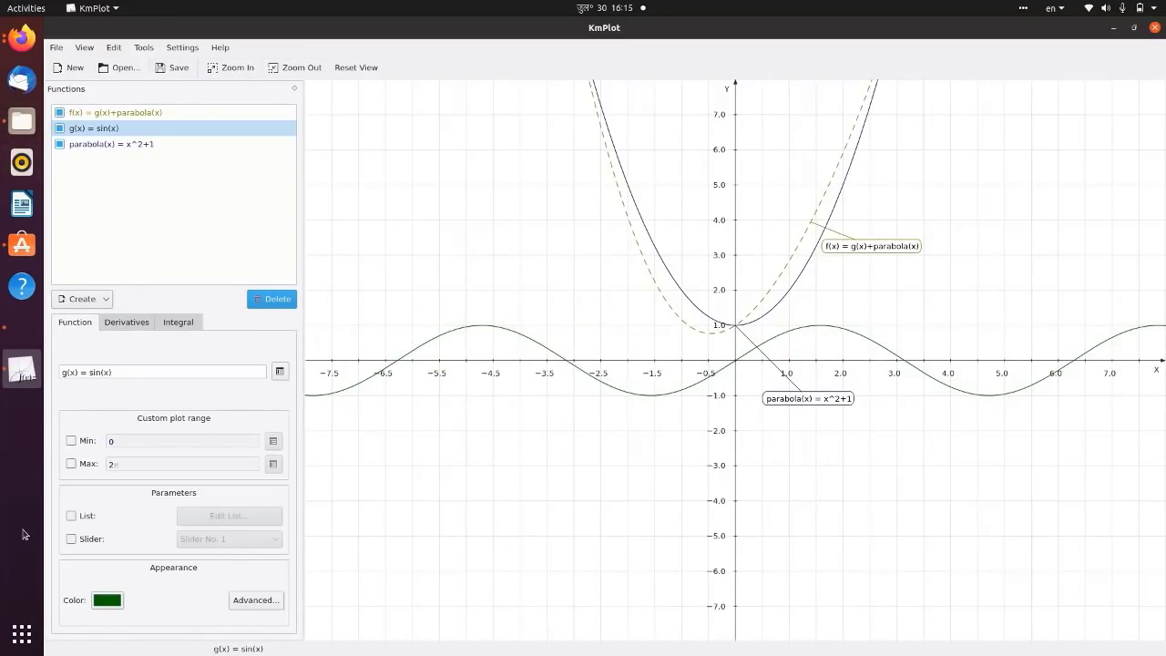
- Zoom out of the graph three times around the origin
click(308, 68)
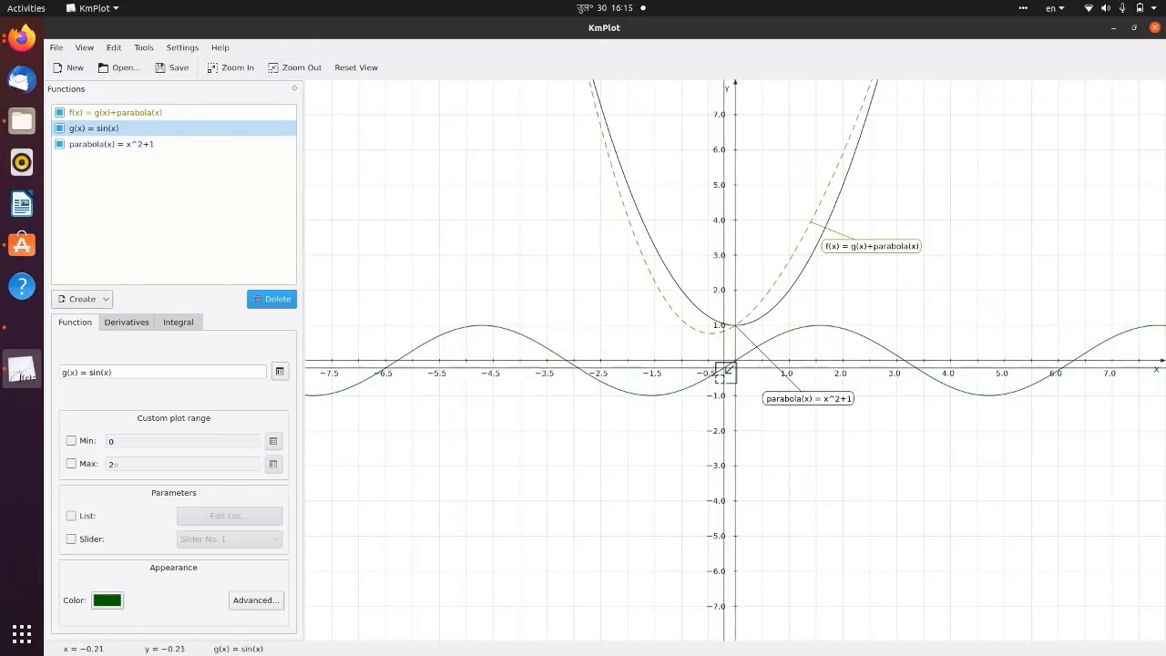
click(729, 368)
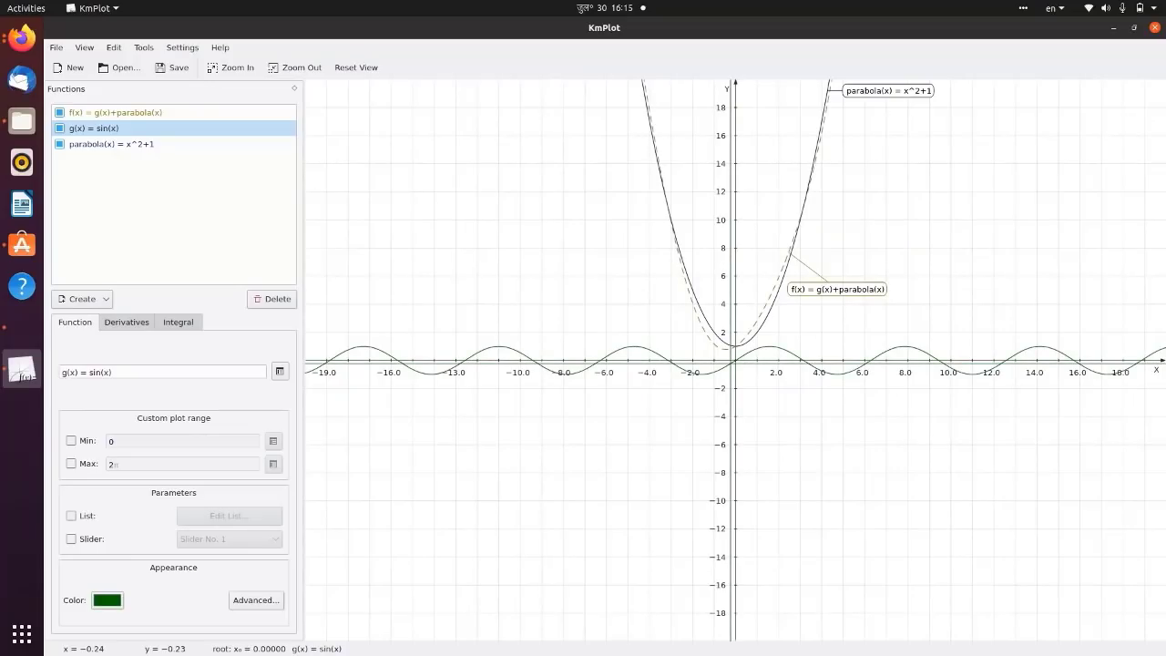
click(297, 70)
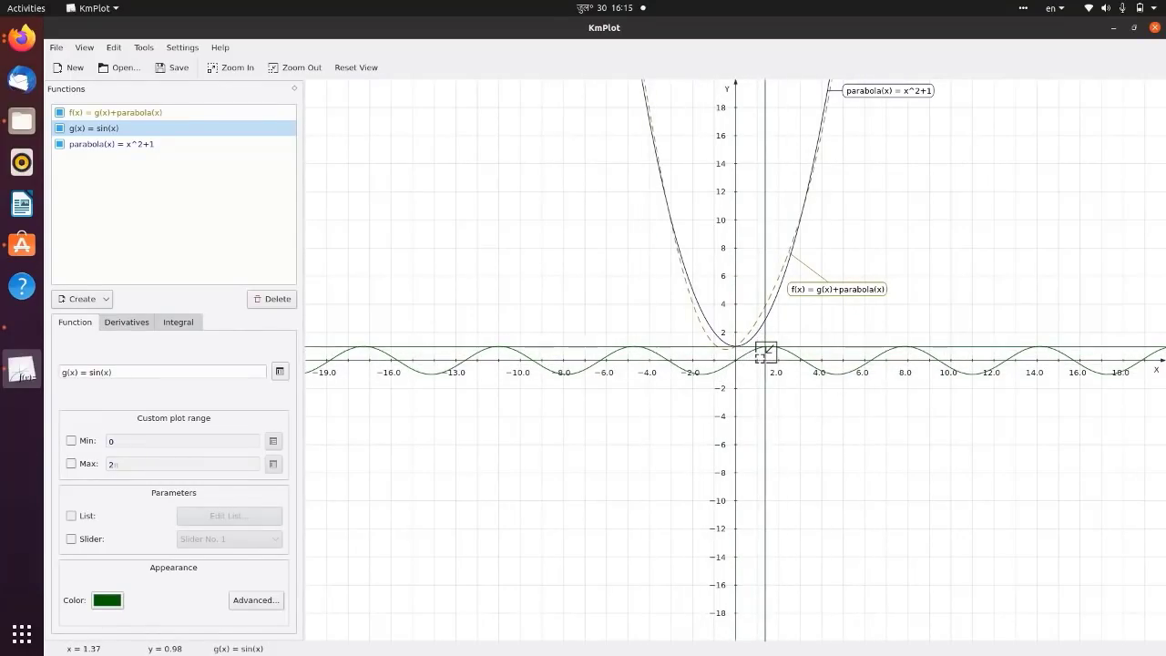
click(765, 350)
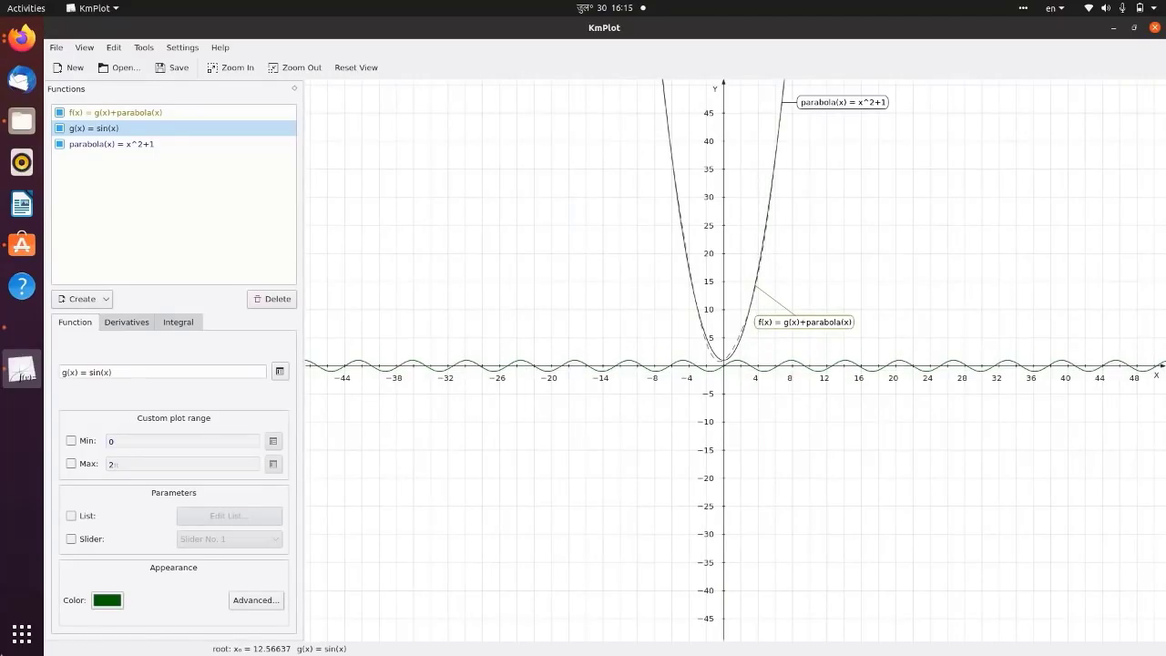
click(90, 116)
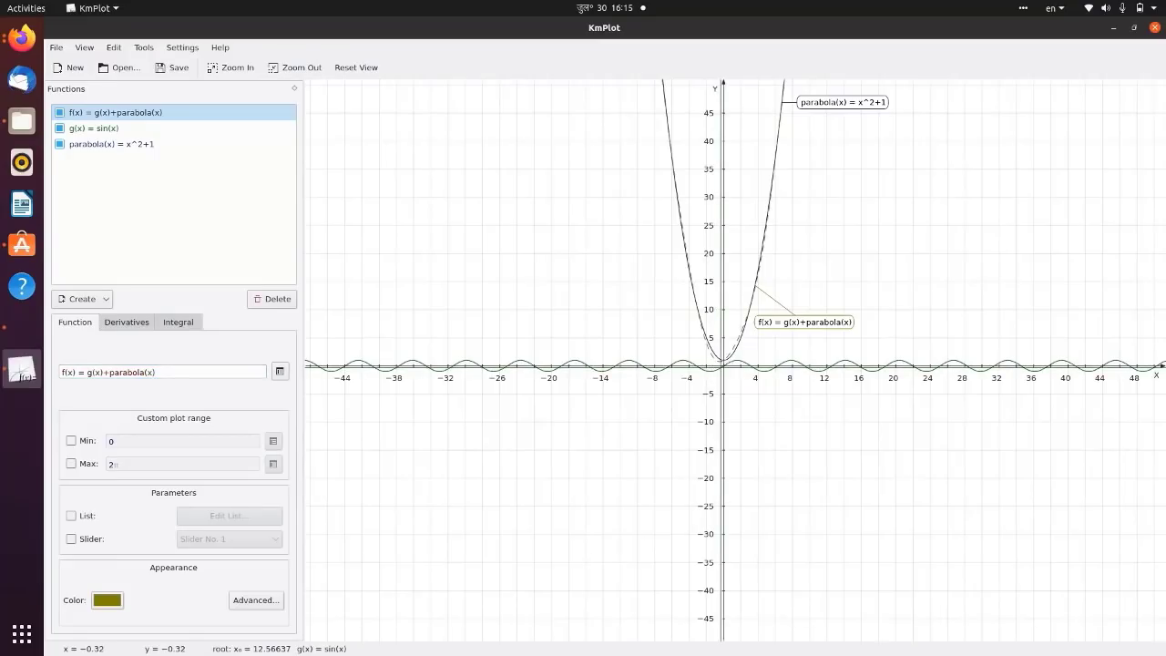
click(716, 375)
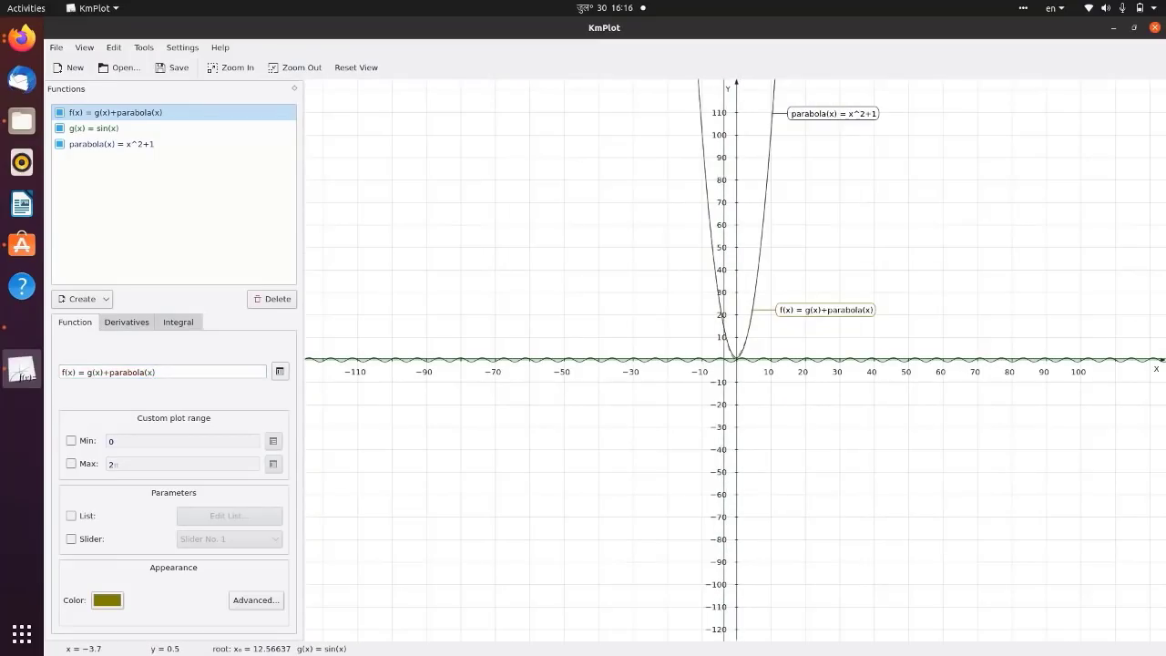
- Zoom in on the graph three times around the origin and reset the view to its default range
click(231, 67)
click(732, 364)
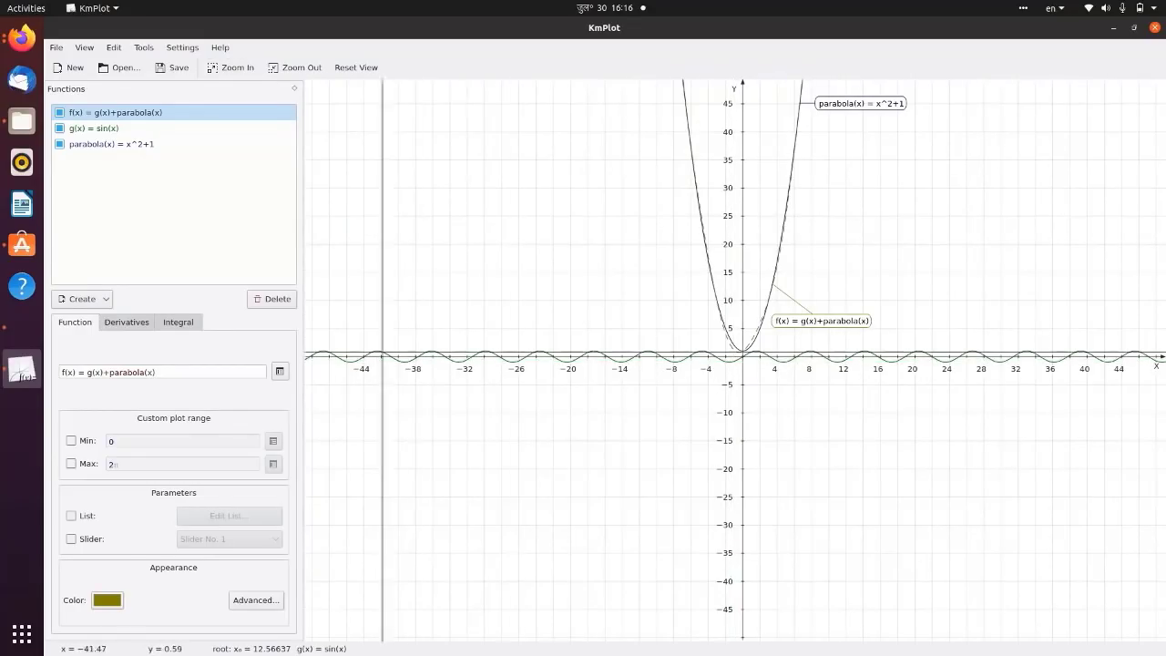
click(231, 68)
click(736, 361)
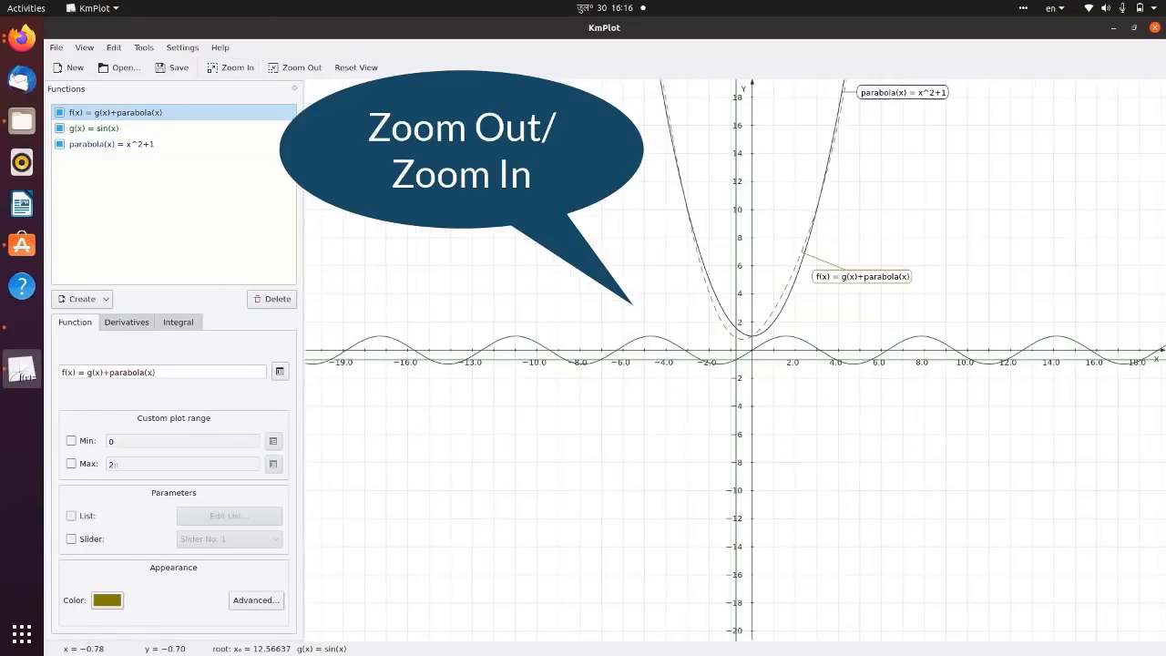
click(232, 67)
click(761, 350)
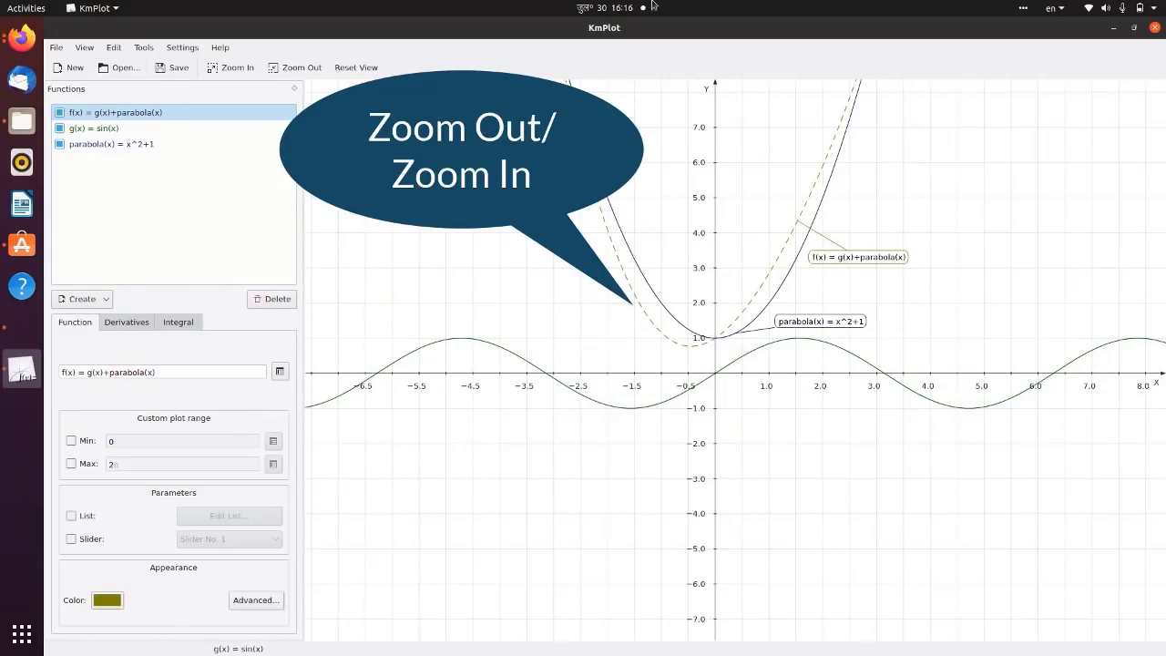
click(354, 67)
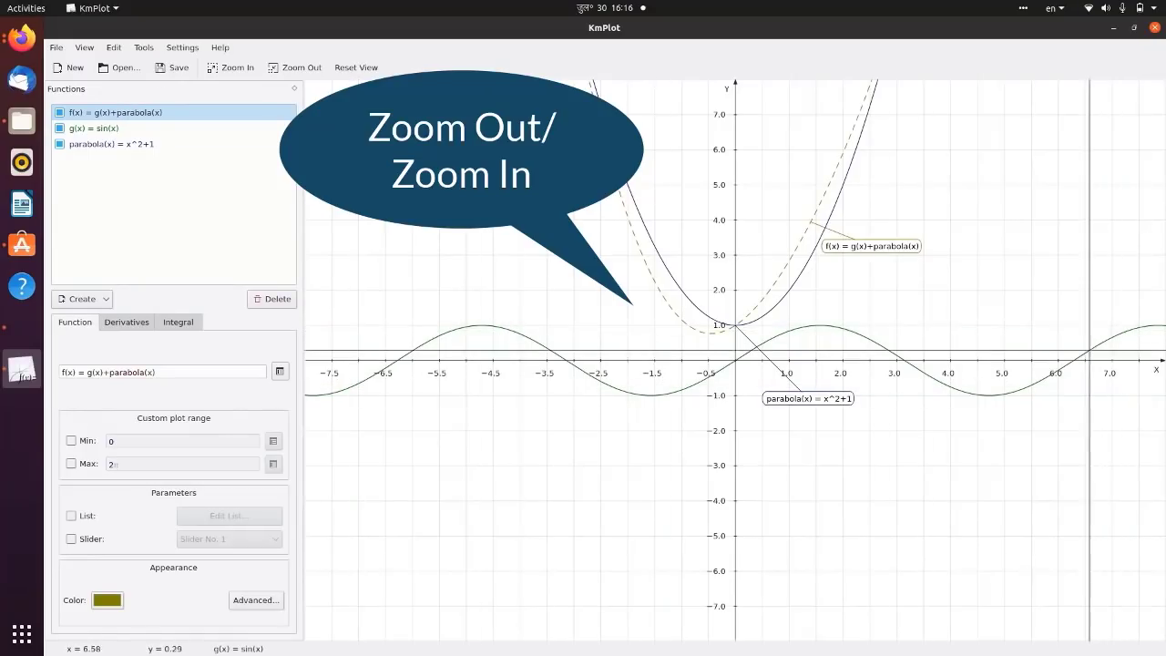
- Find the maximum points of g(x) = sin(x), parabola(x) = x^2+1 and f(x) = g(x)+parabola(x) between -8 and 8
click(144, 47)
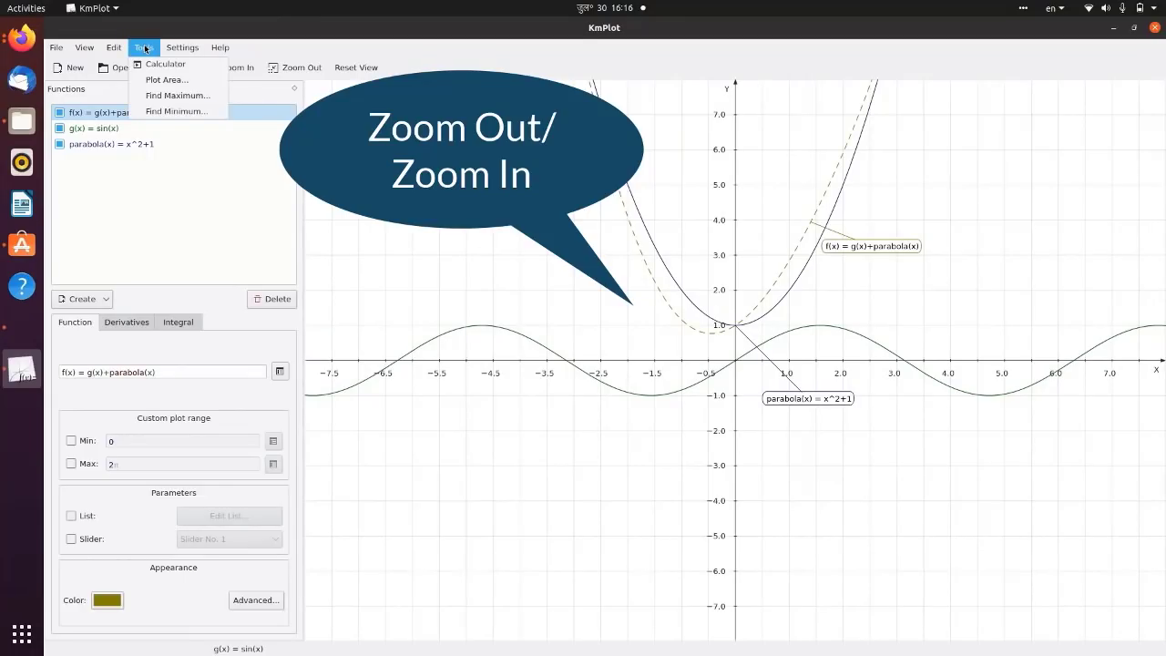
click(174, 95)
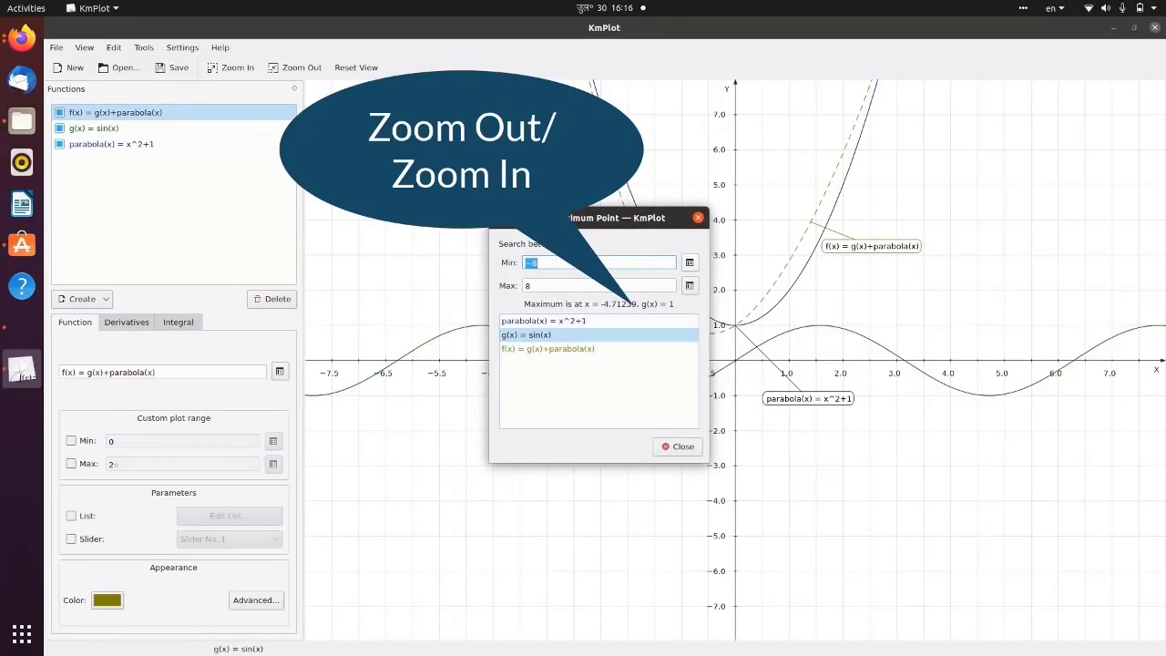
click(545, 336)
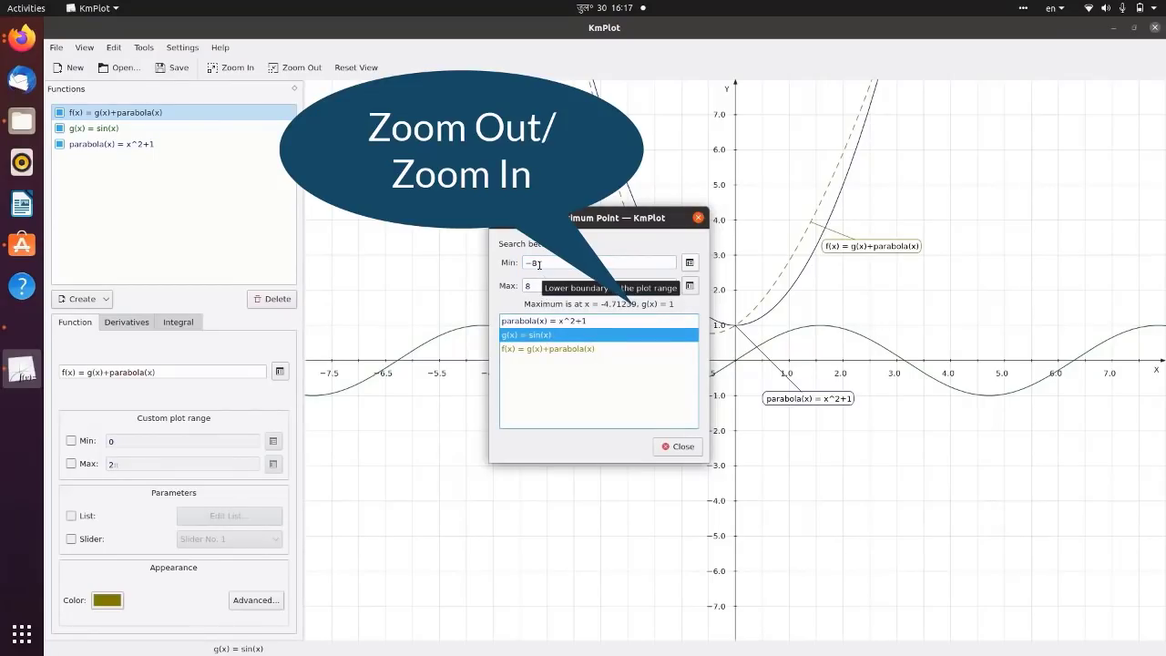
click(548, 323)
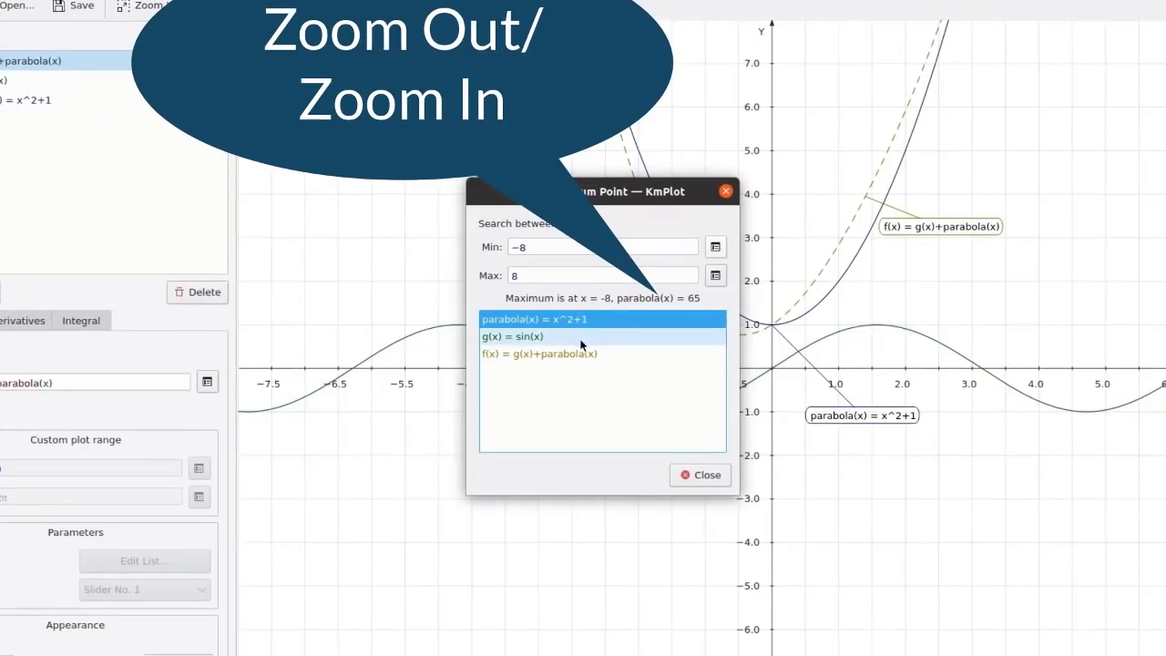
click(571, 348)
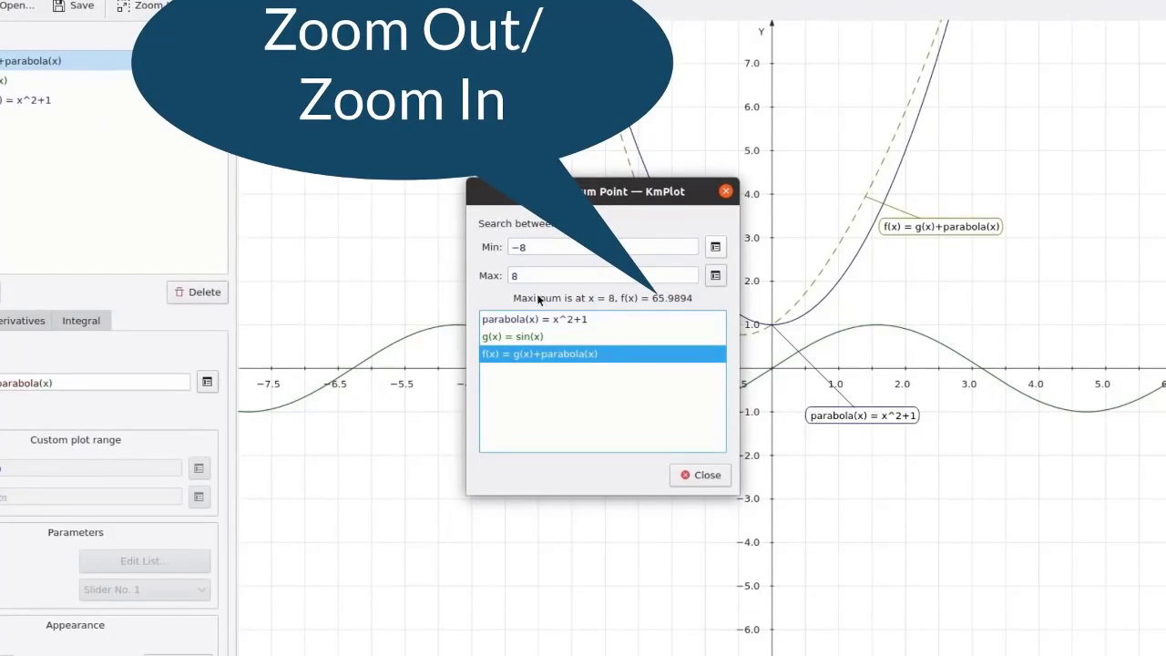
click(511, 329)
click(515, 319)
click(526, 354)
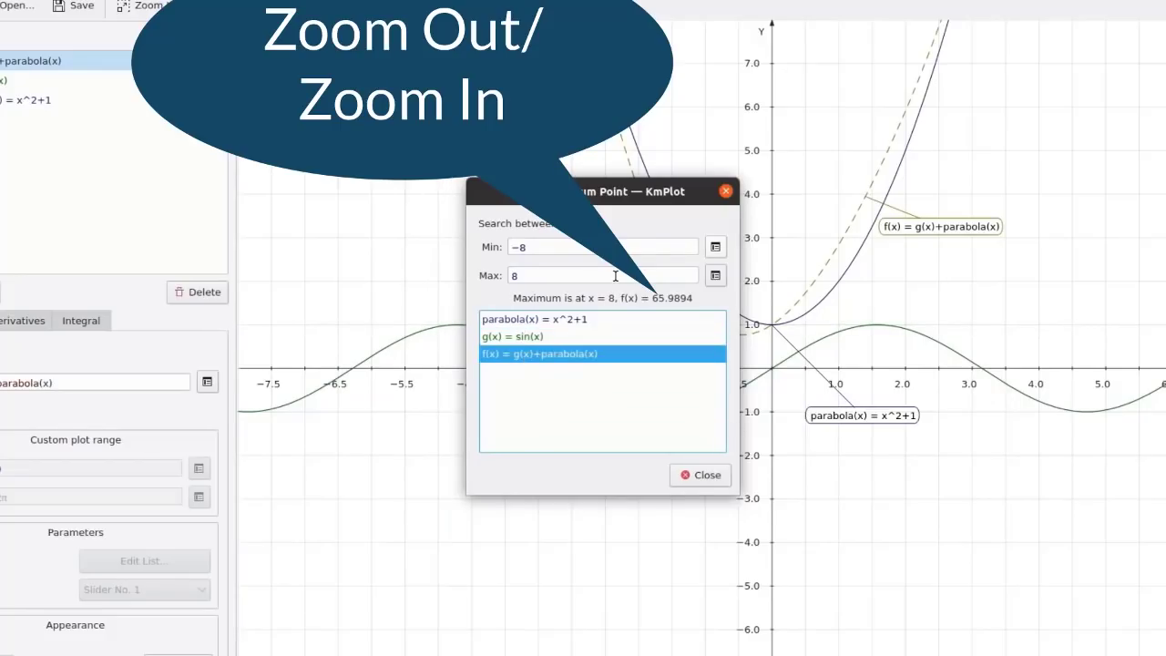
click(700, 474)
- Open the Calculator, insert the cos function from the available functions, and evaluate cos(5)
click(39, 0)
click(175, 97)
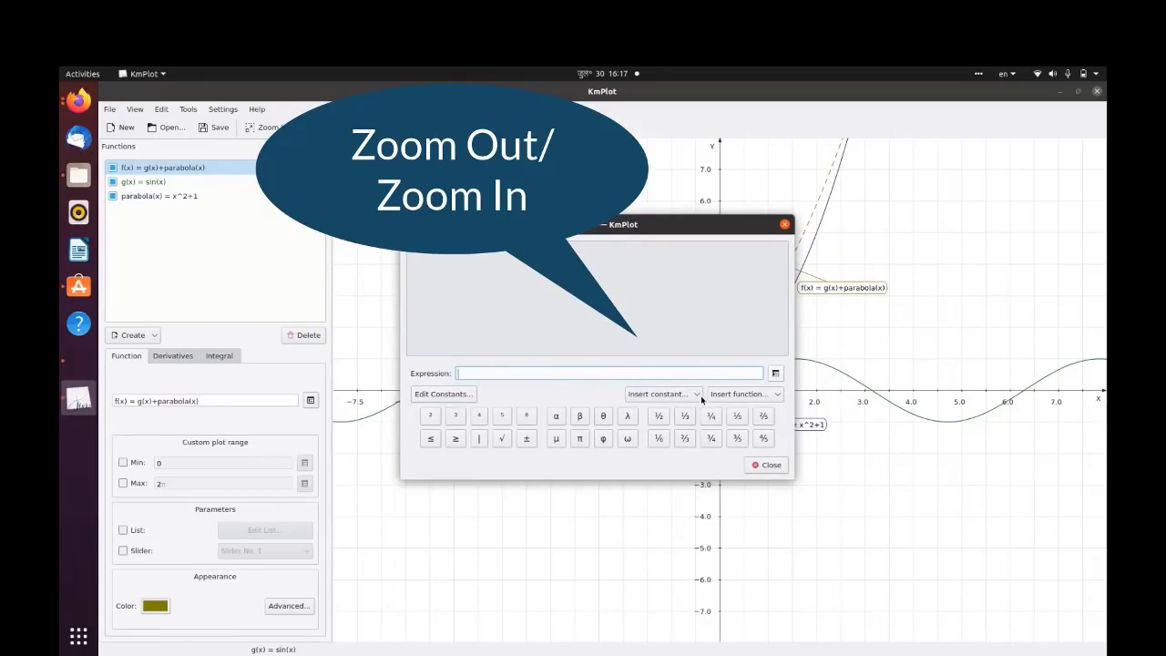
click(728, 396)
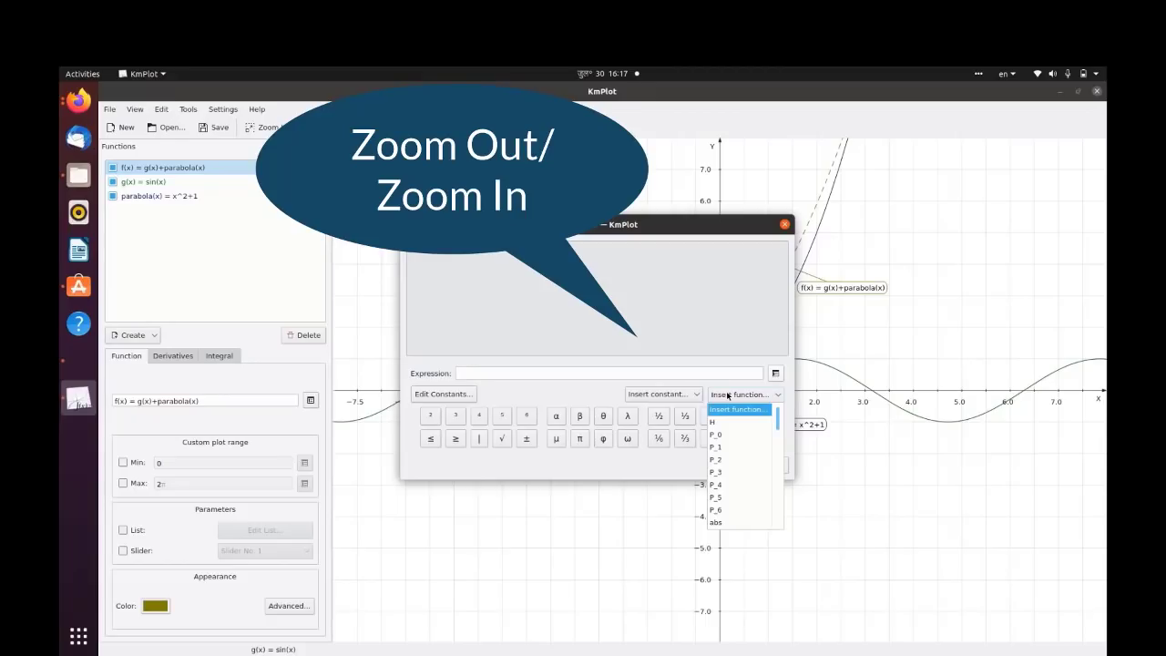
click(644, 394)
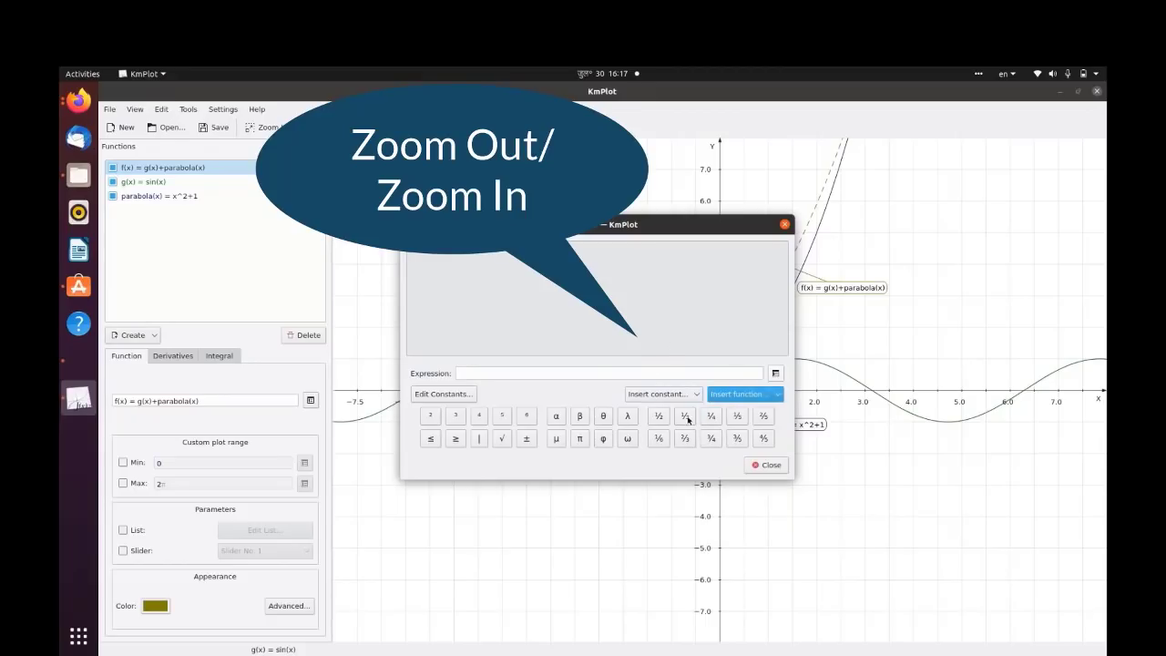
click(163, 183)
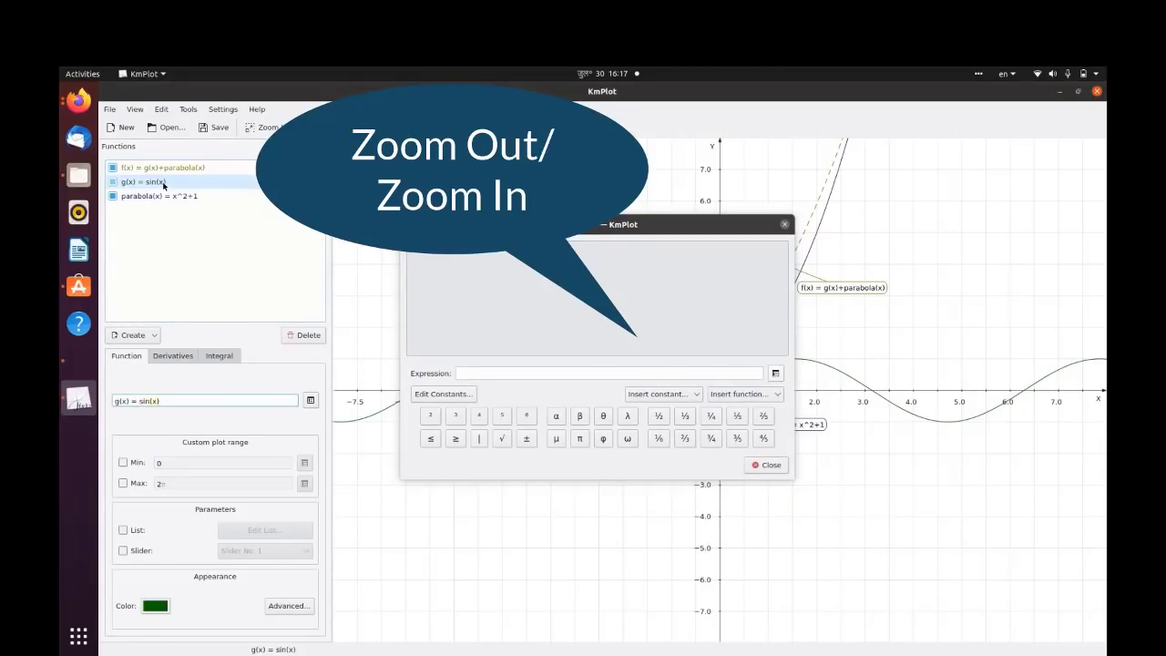
click(731, 392)
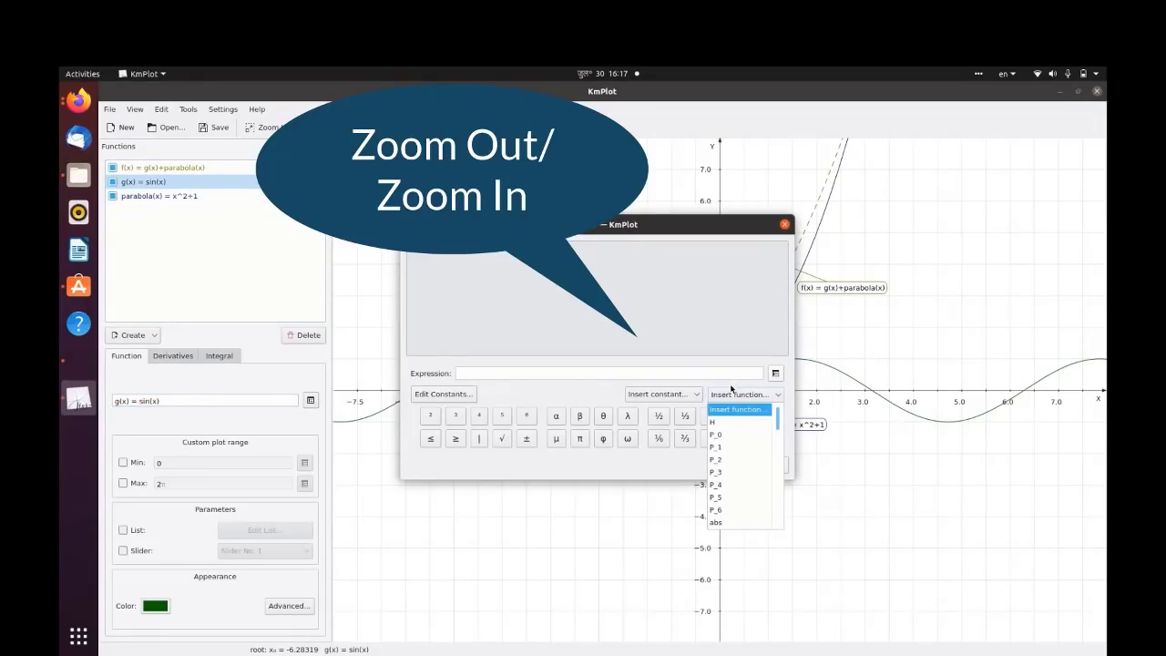
scroll(732, 496, down, 6)
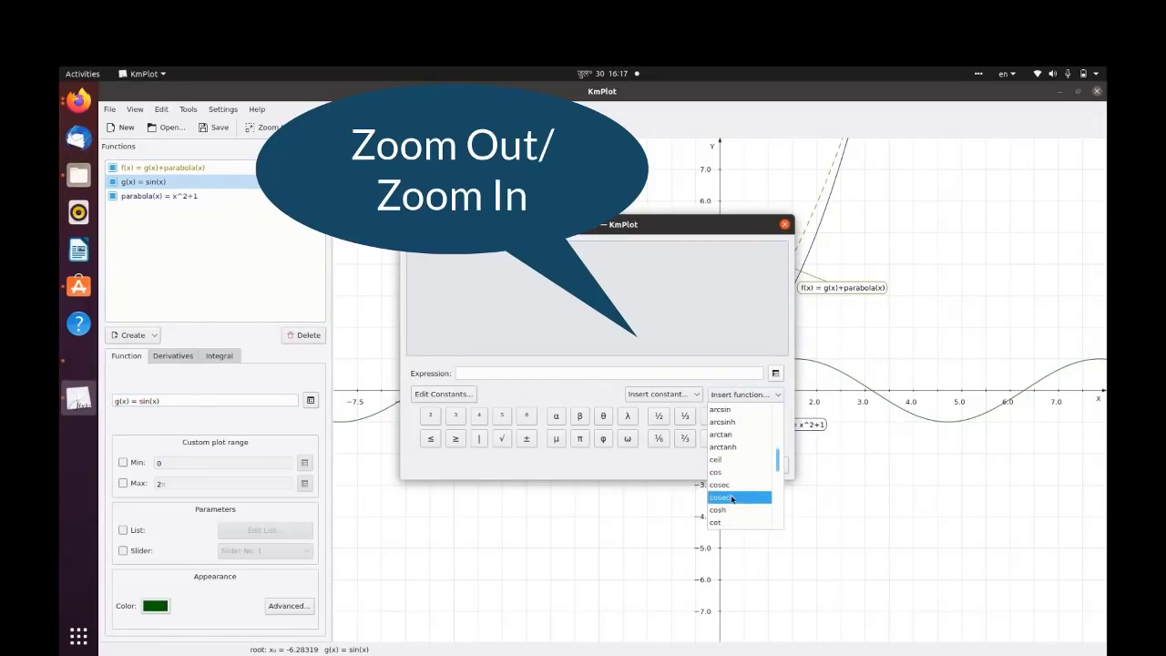
click(729, 472)
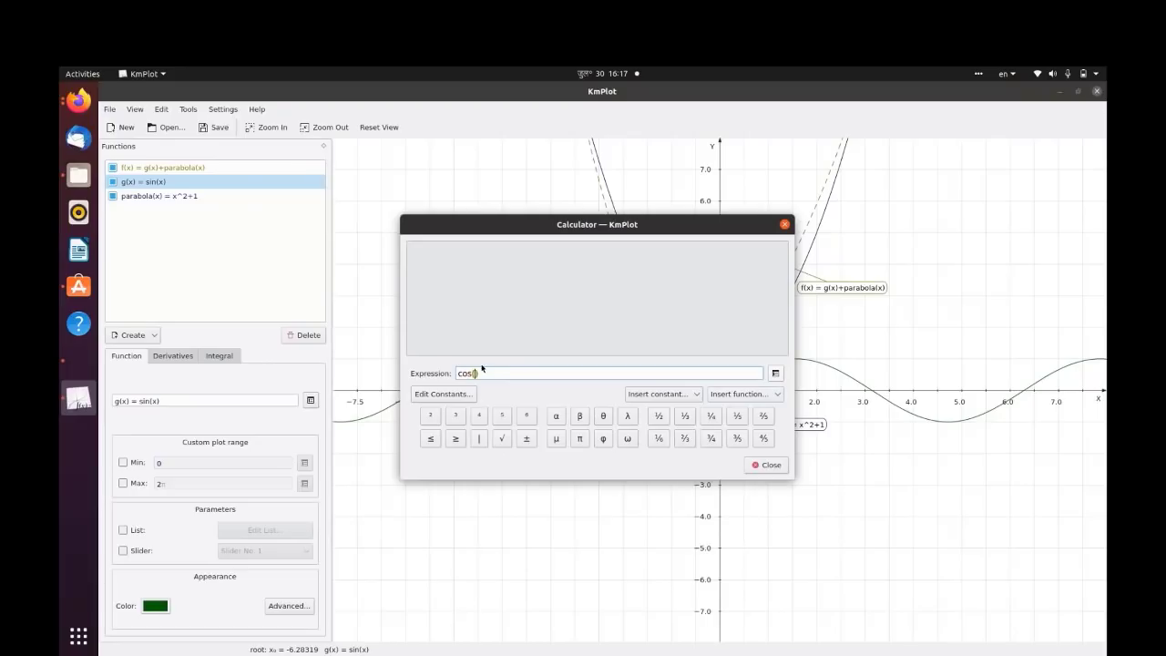
text(5)
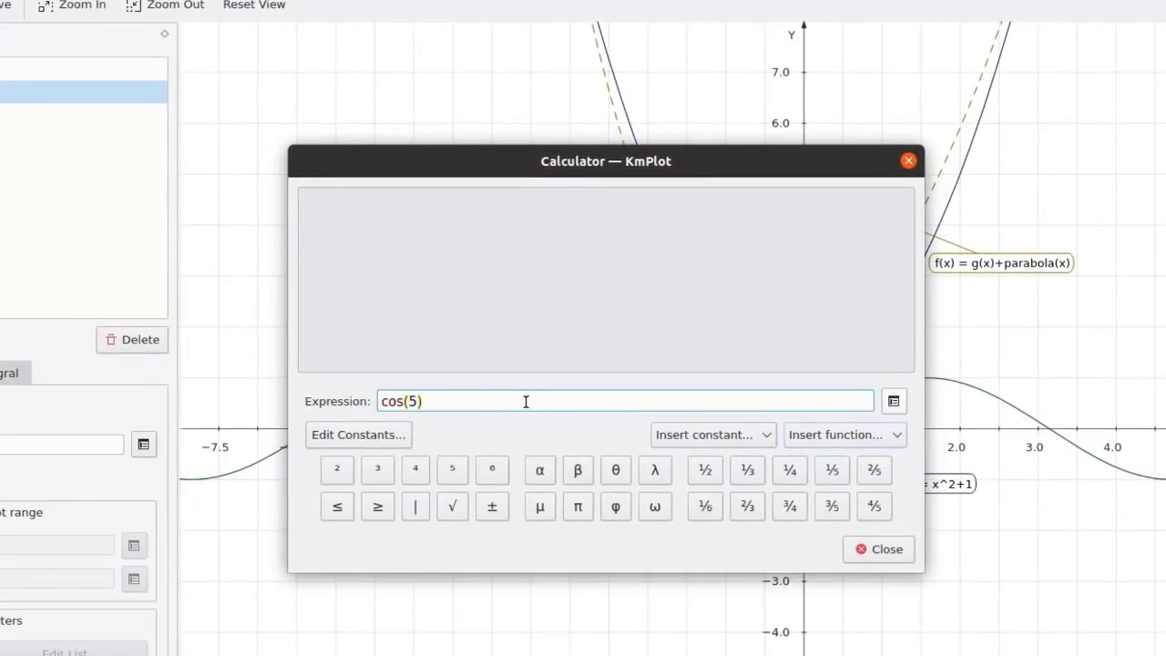
key(Return)
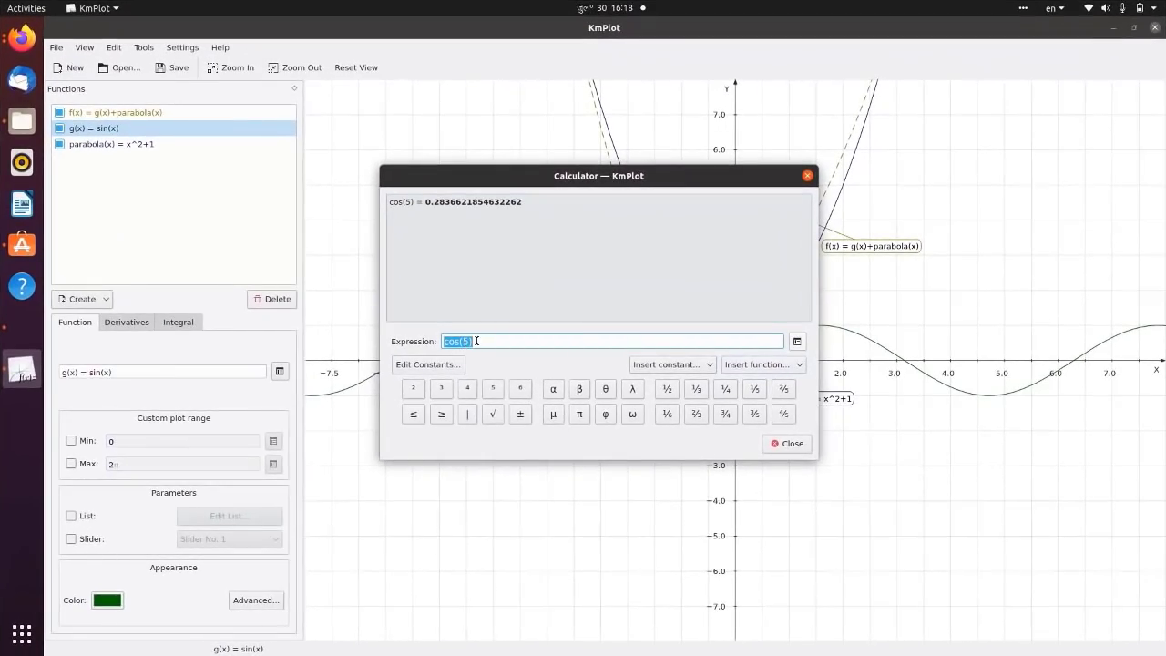
- Change the calculator expression to cos(60), evaluate it, and close the Calculator
click(477, 341)
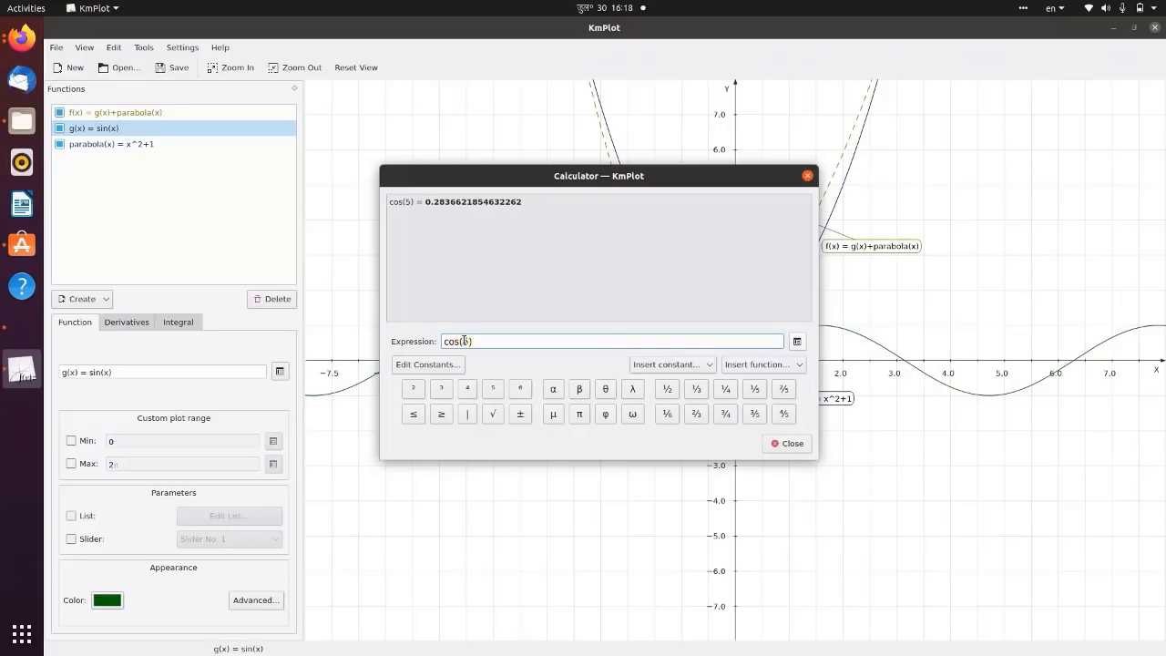
text(3)
key(Return)
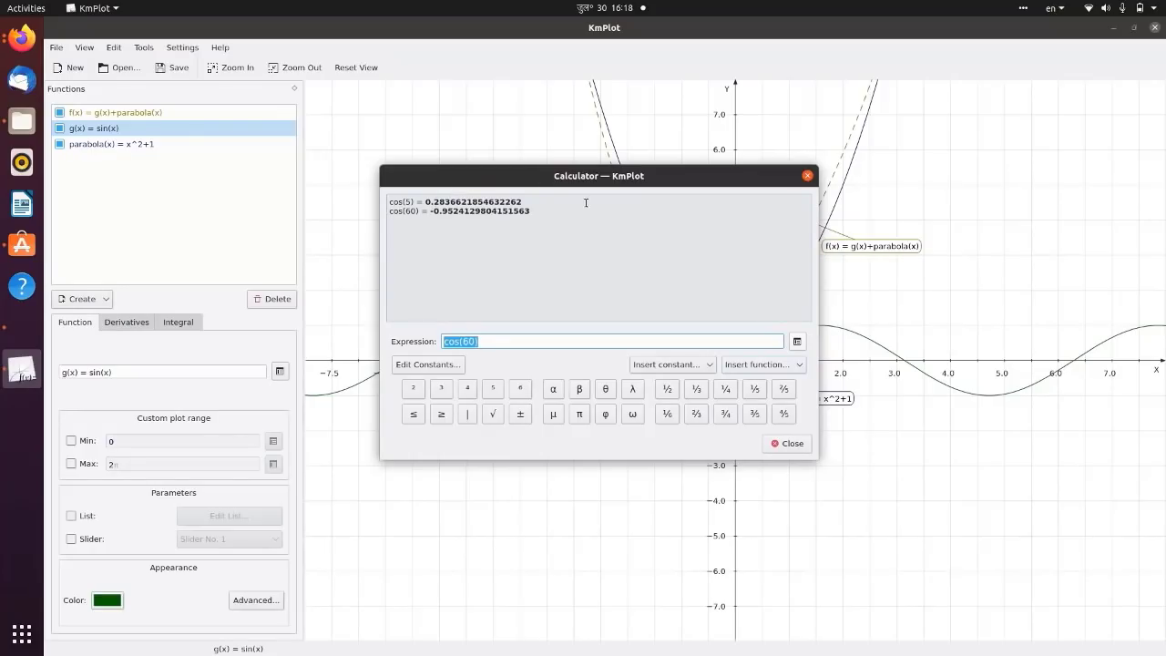
click(788, 446)
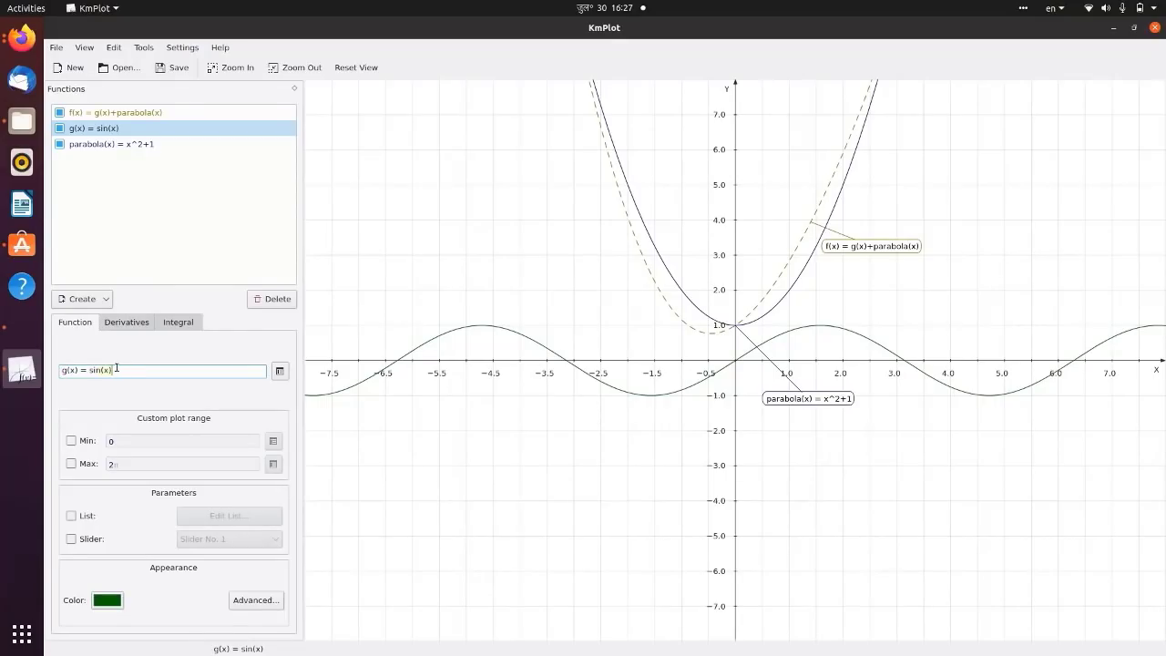
drag(117, 368, 57, 368)
key(BackSpace)
click(111, 168)
- Create a Cartesian plot h(x) = sqrt(4), inserting the sqrt function through the Equation Editor
click(83, 305)
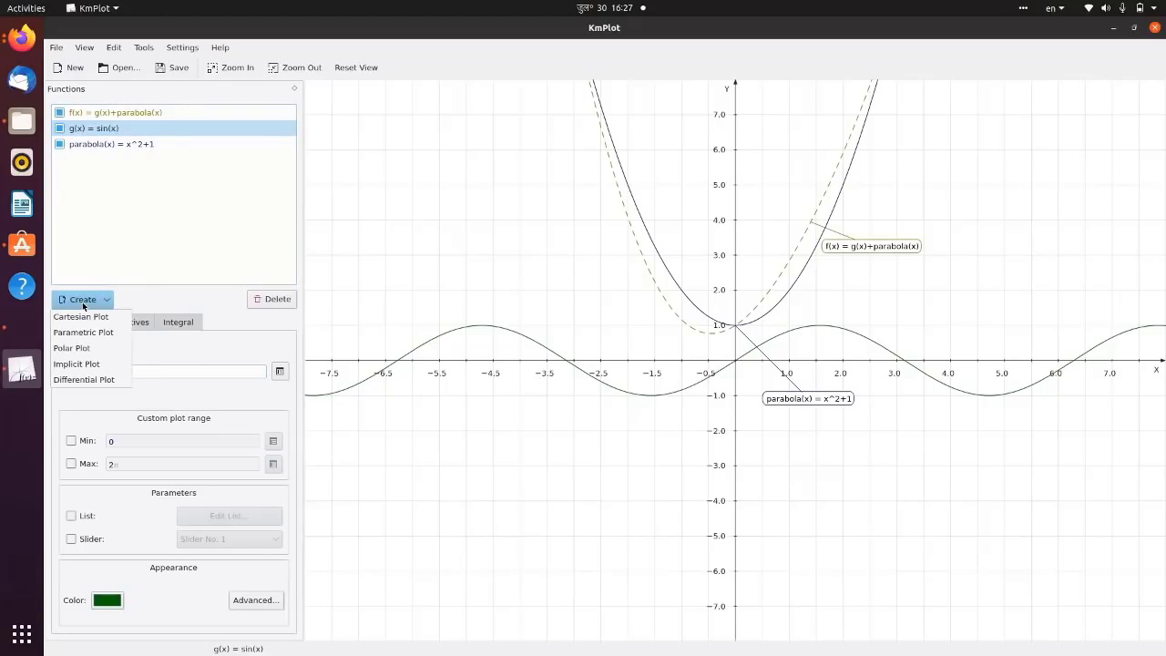
click(83, 316)
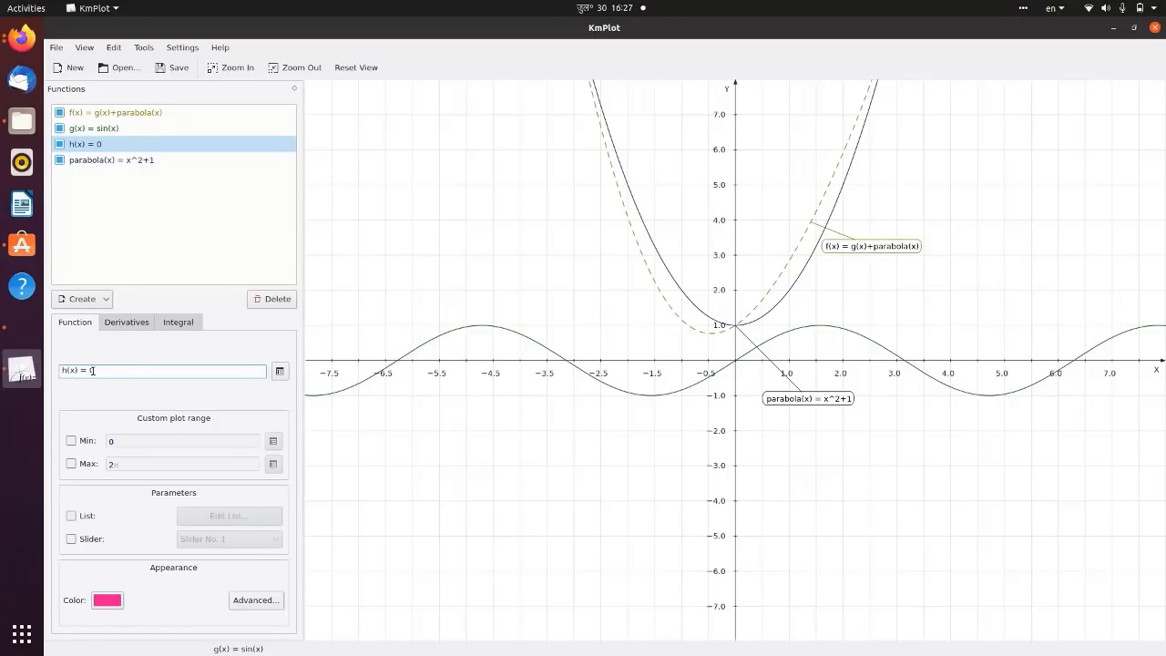
click(279, 372)
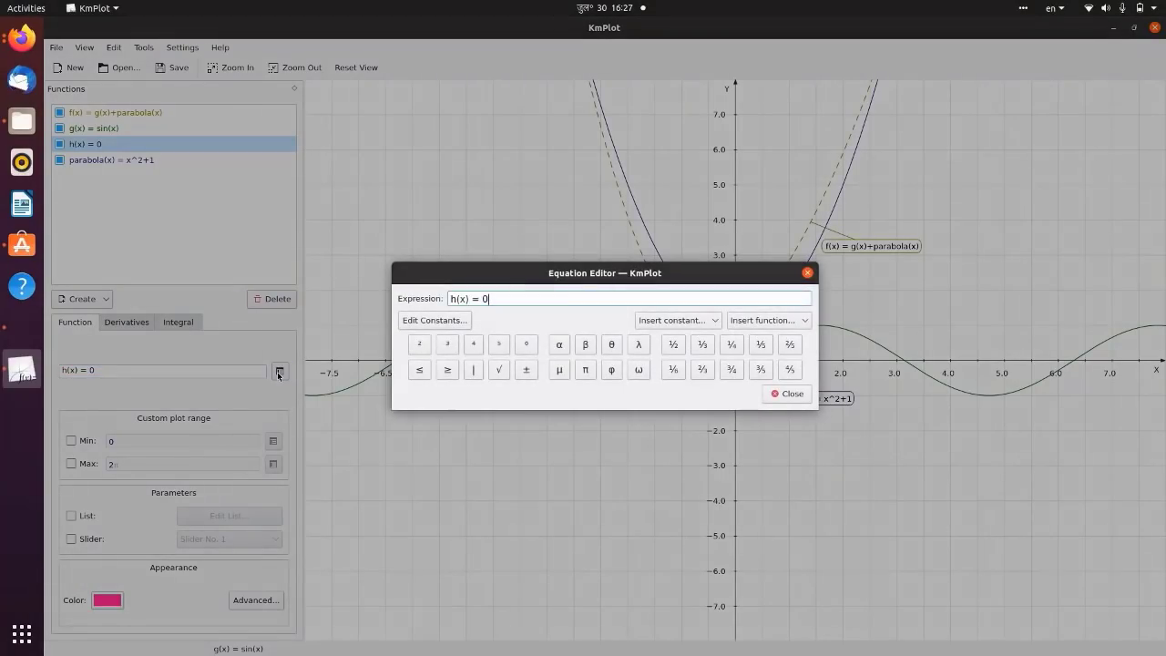
click(769, 320)
scroll(750, 403, down, 6)
scroll(764, 407, down, 5)
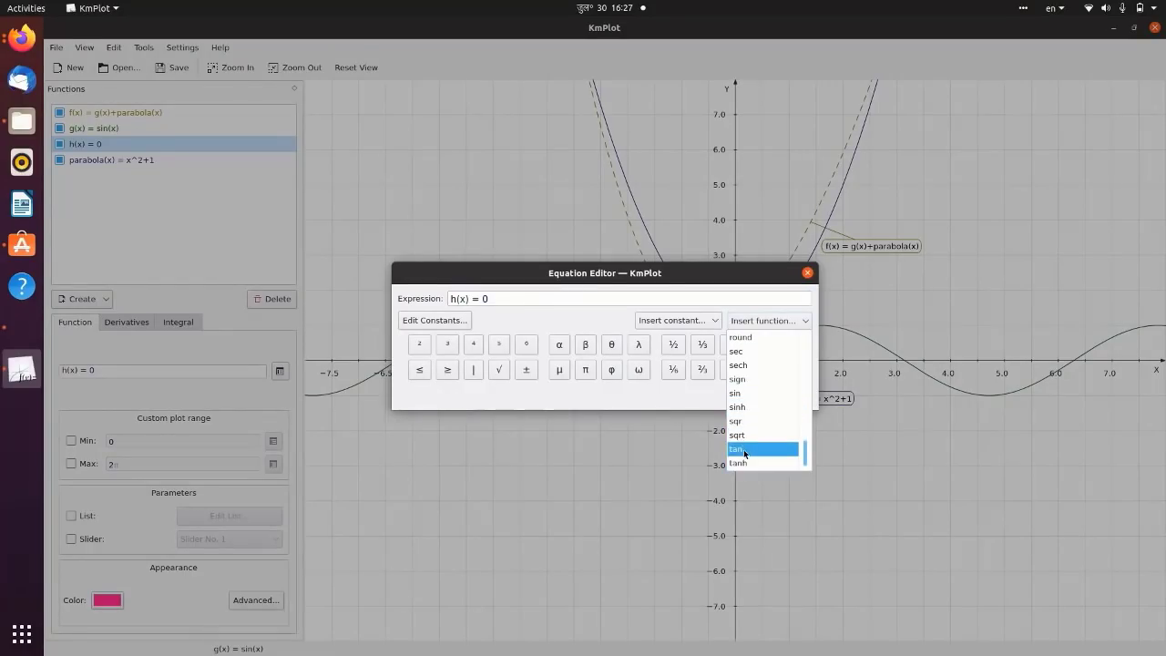
click(750, 436)
text(4)
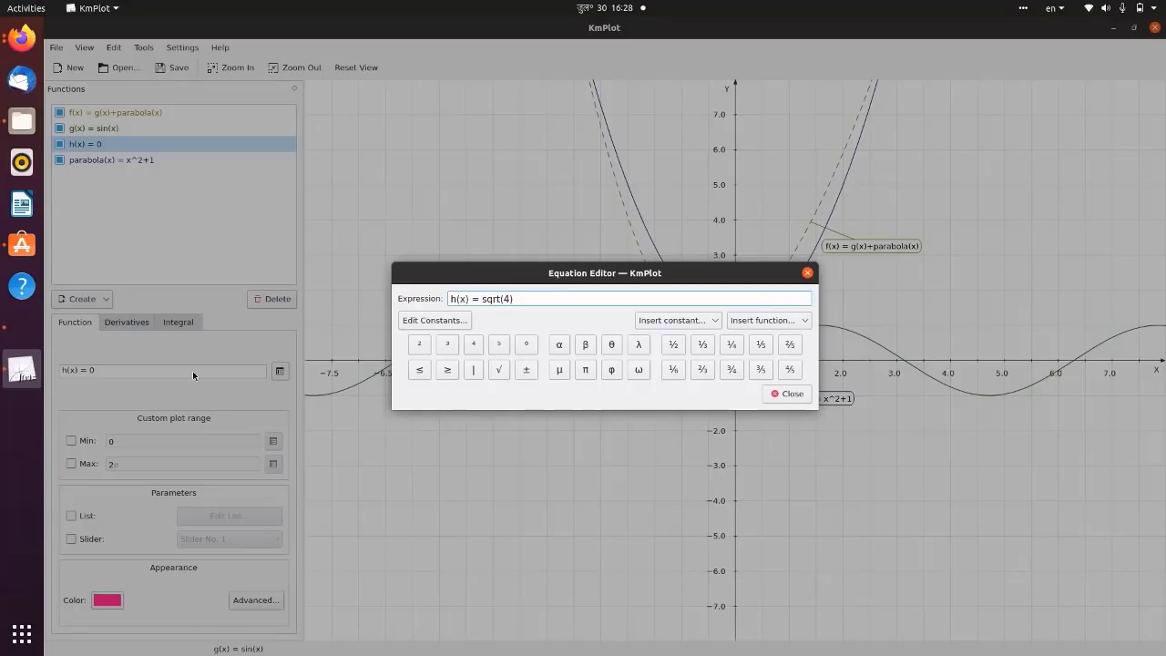
click(788, 394)
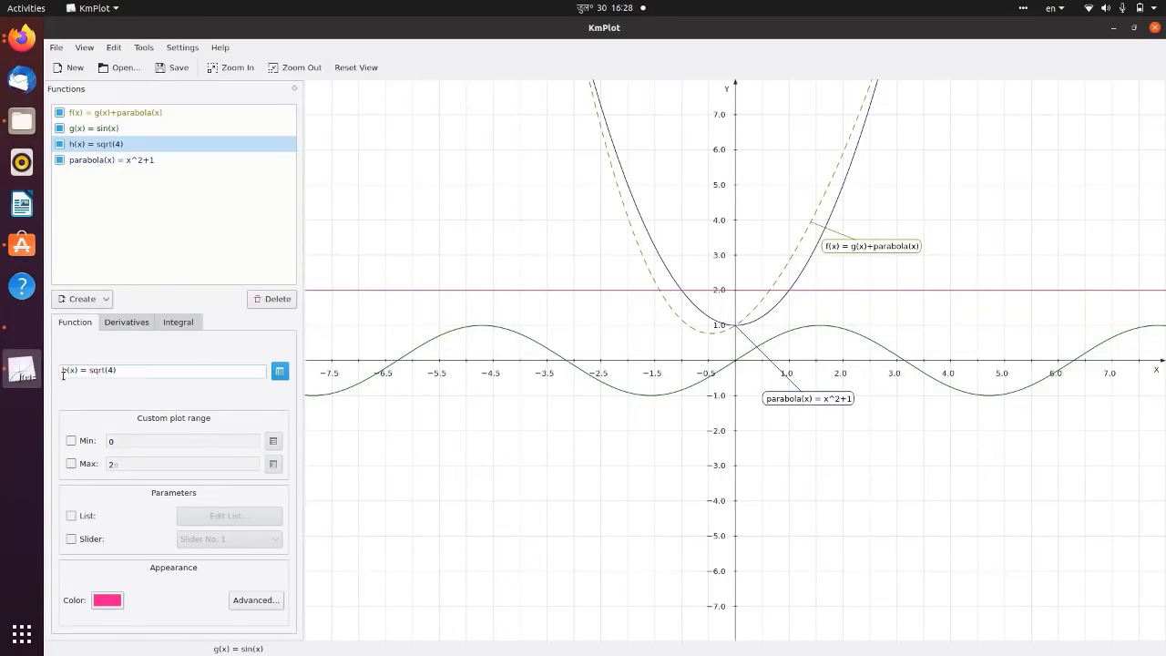
- Create another Cartesian plot i(x) = sqrt(2), inserting sqrt through the Equation Editor and removing the default 0
click(82, 299)
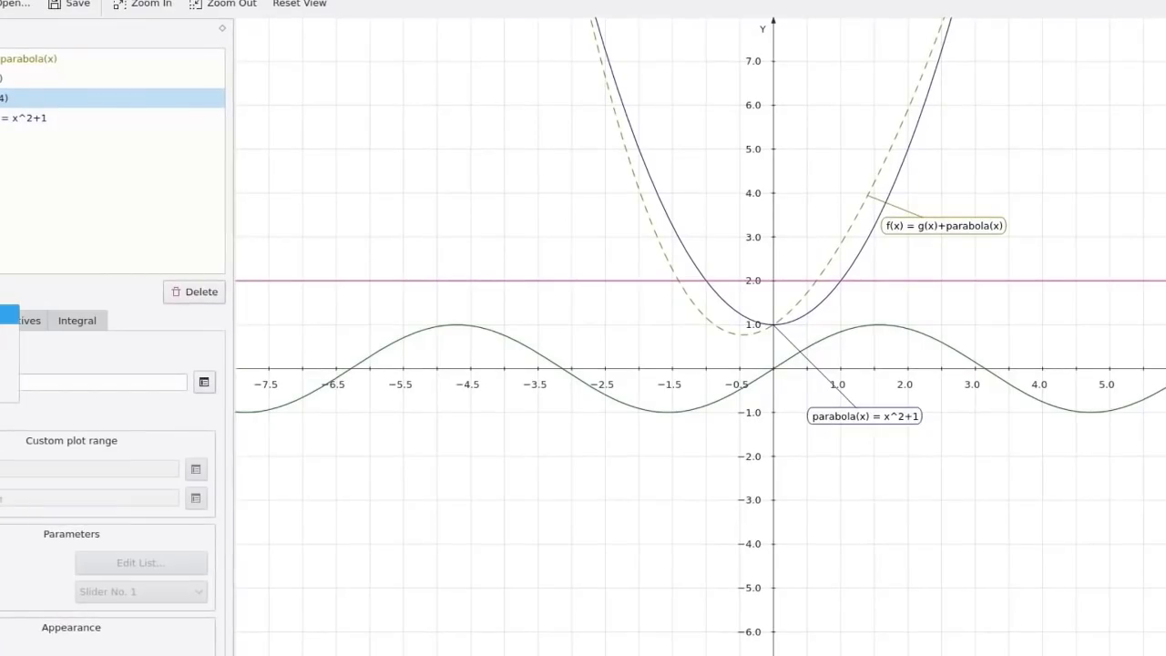
click(109, 317)
click(204, 384)
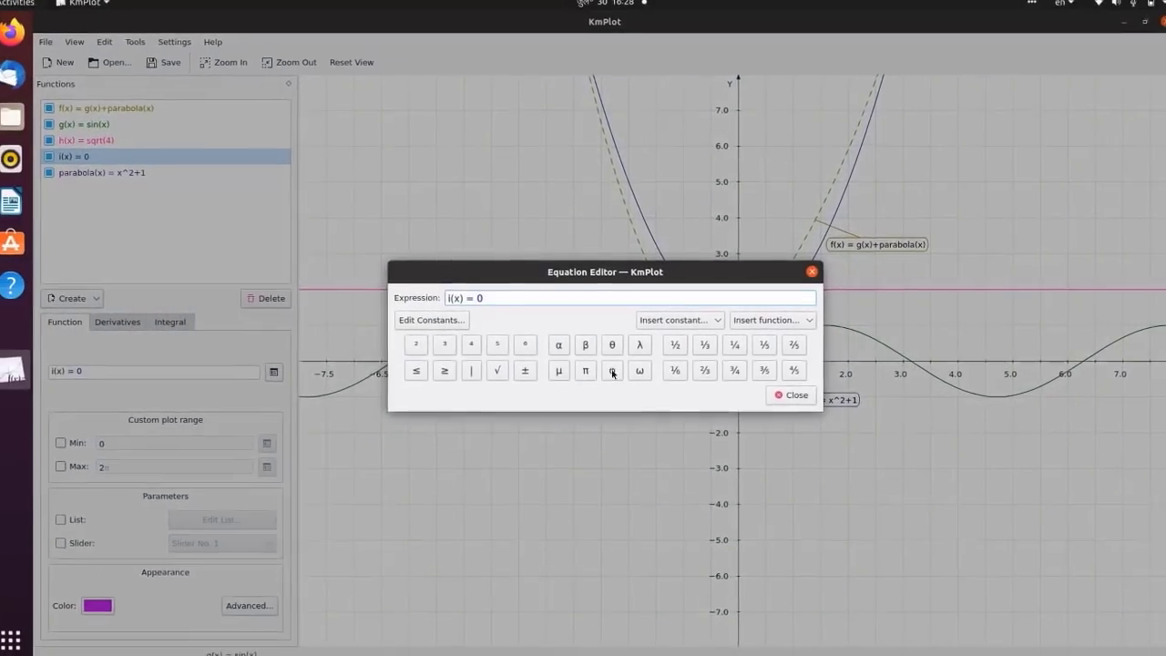
click(822, 325)
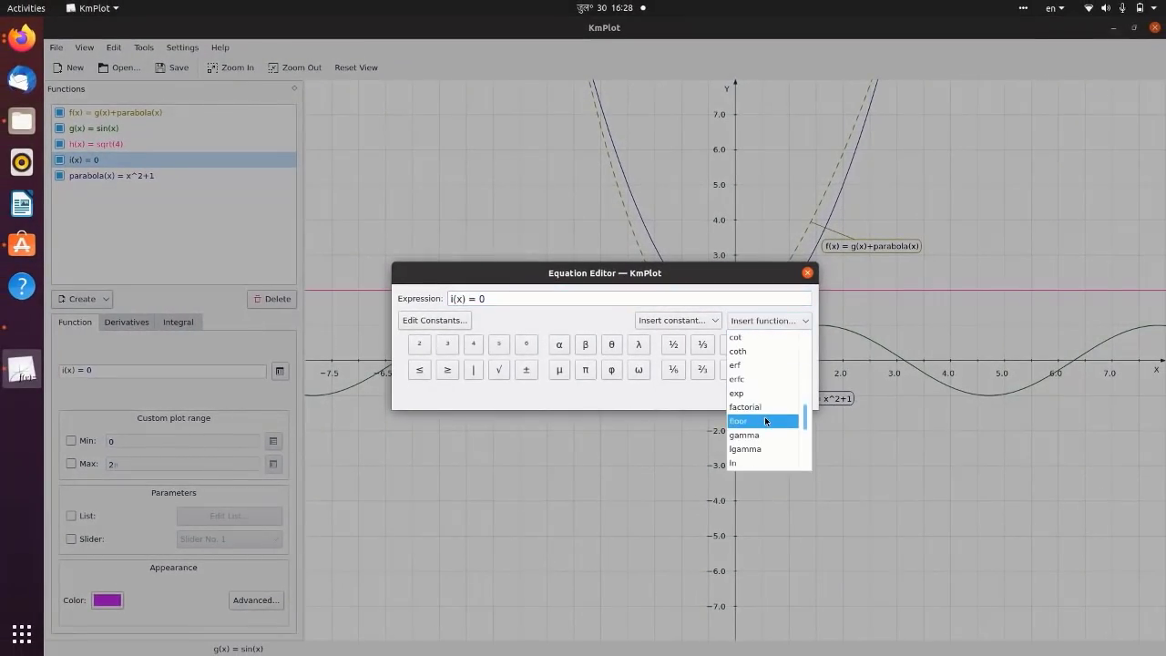
scroll(764, 416, down, 1)
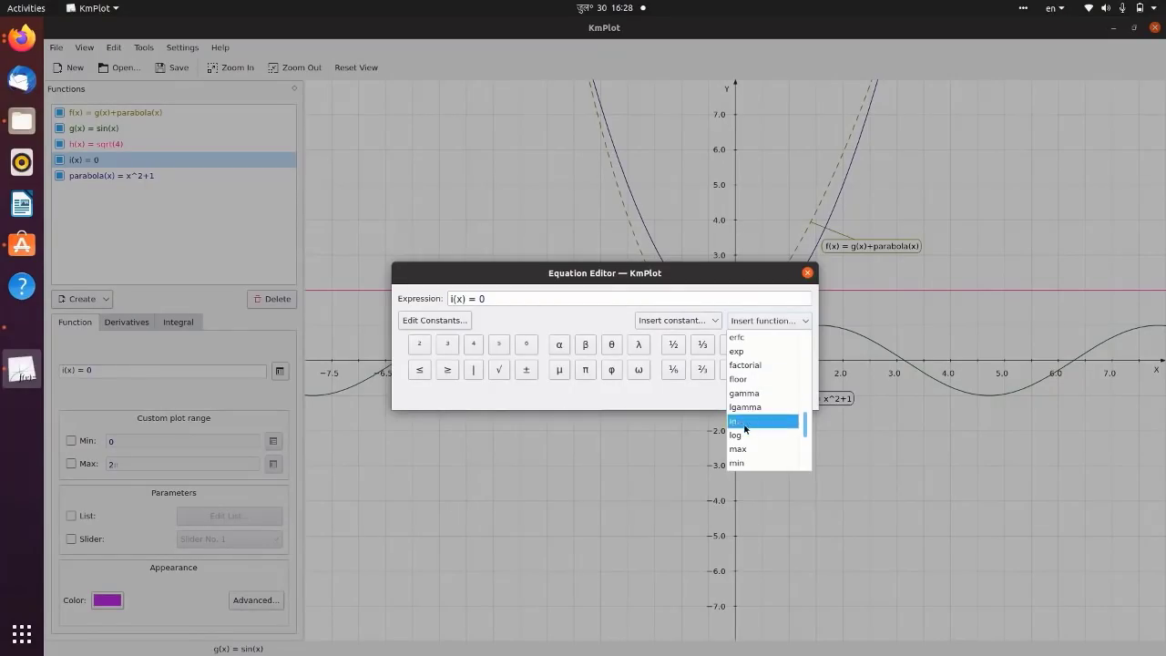
scroll(750, 392, up, 4)
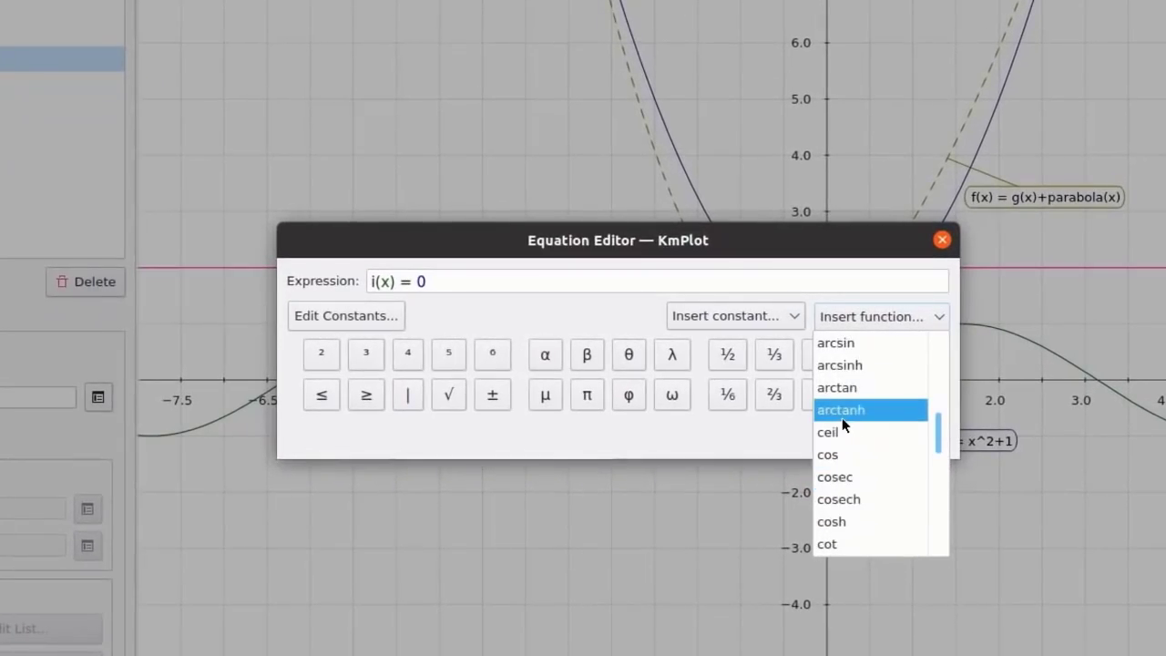
scroll(841, 417, up, 3)
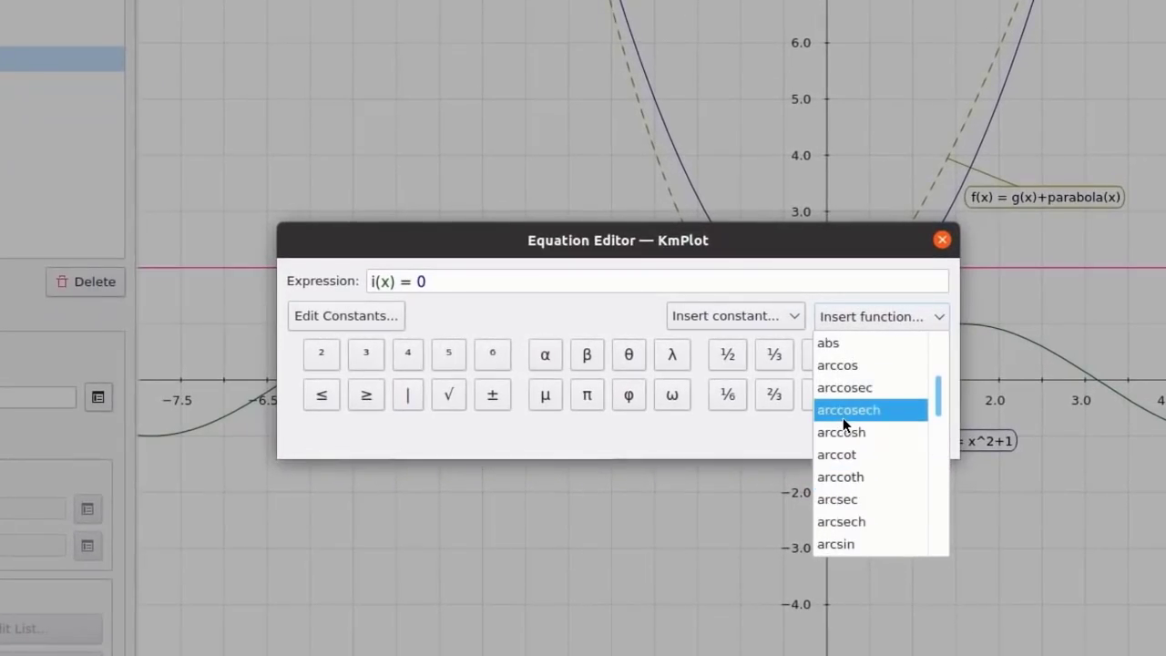
scroll(852, 483, down, 2)
scroll(847, 517, down, 6)
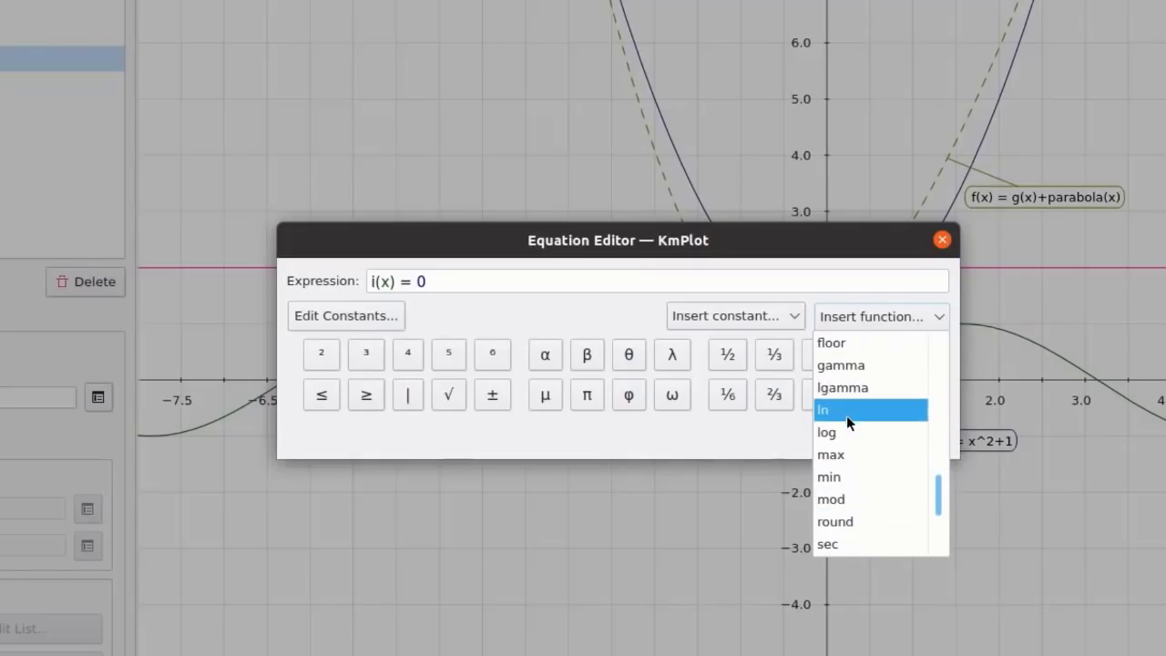
scroll(846, 455, down, 2)
click(841, 537)
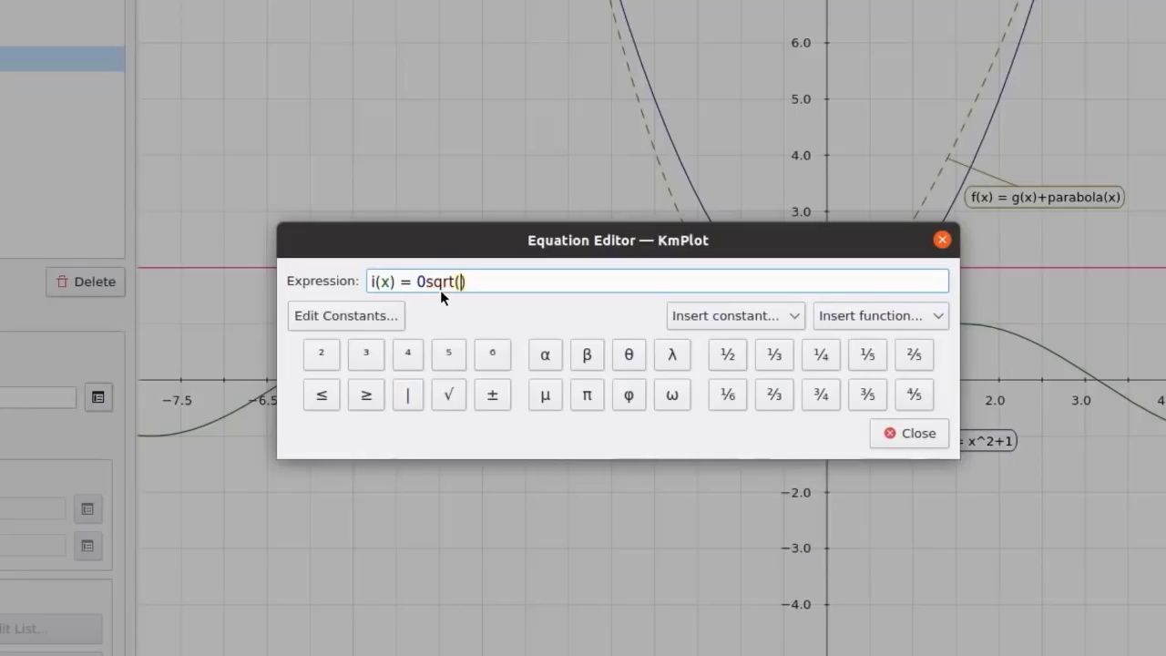
text(2)
key(BackSpace)
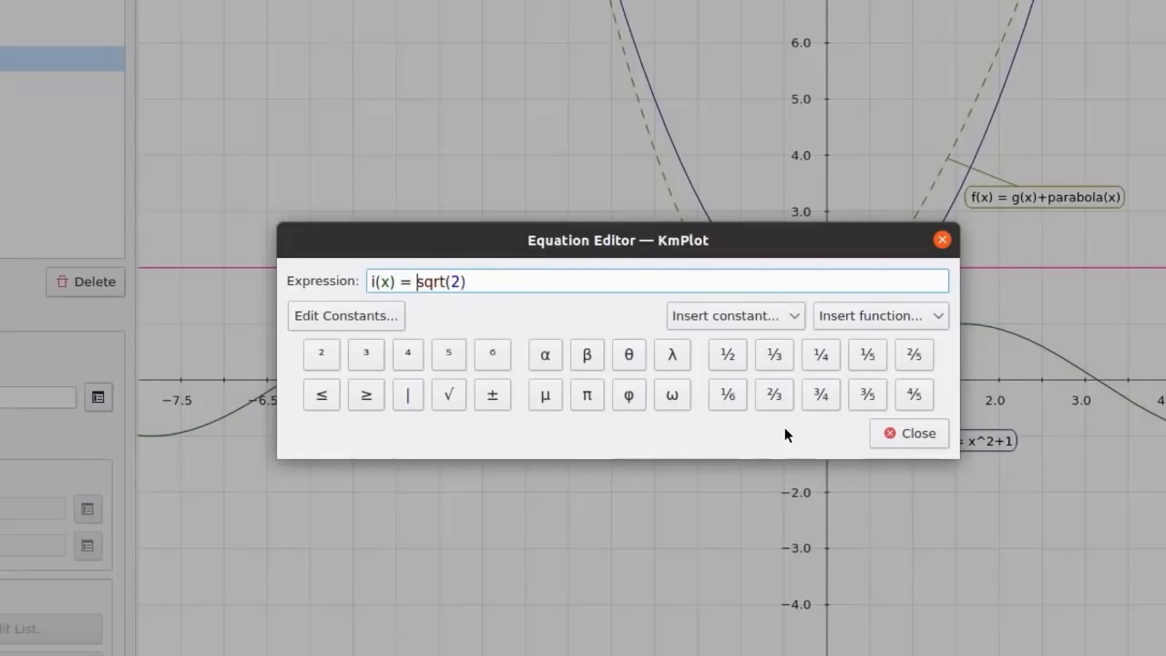
click(926, 435)
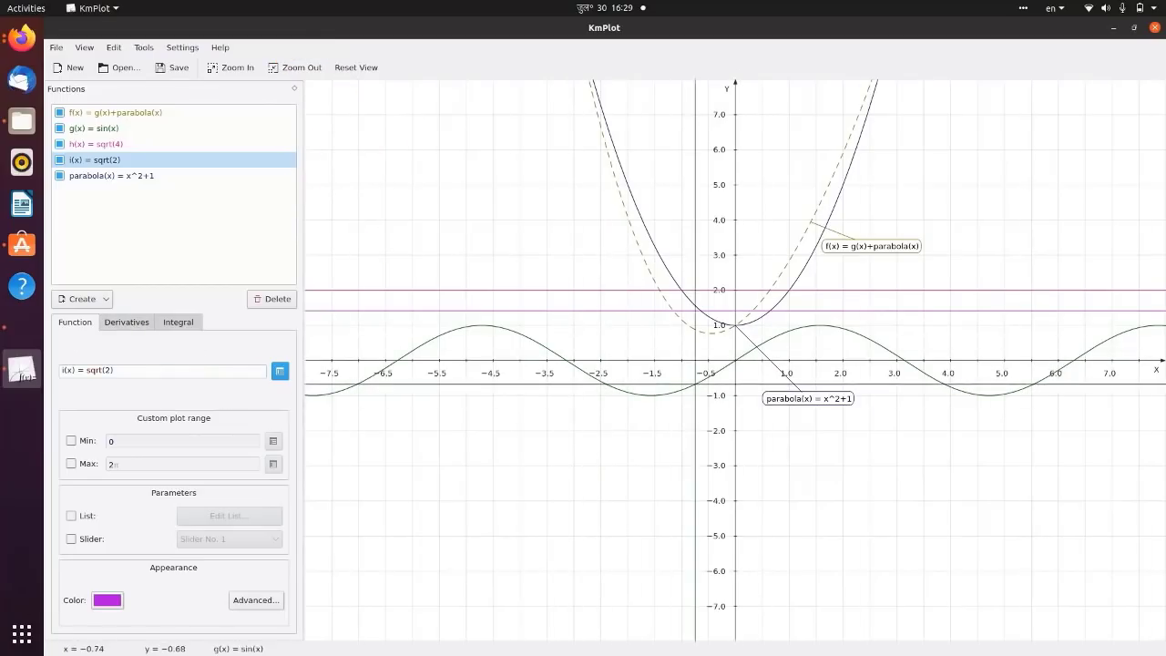
- Hide the i(x) = sqrt(2) and h(x) = sqrt(4) plots and reduce the h(x) equation to "y(x) ="
click(60, 160)
click(60, 144)
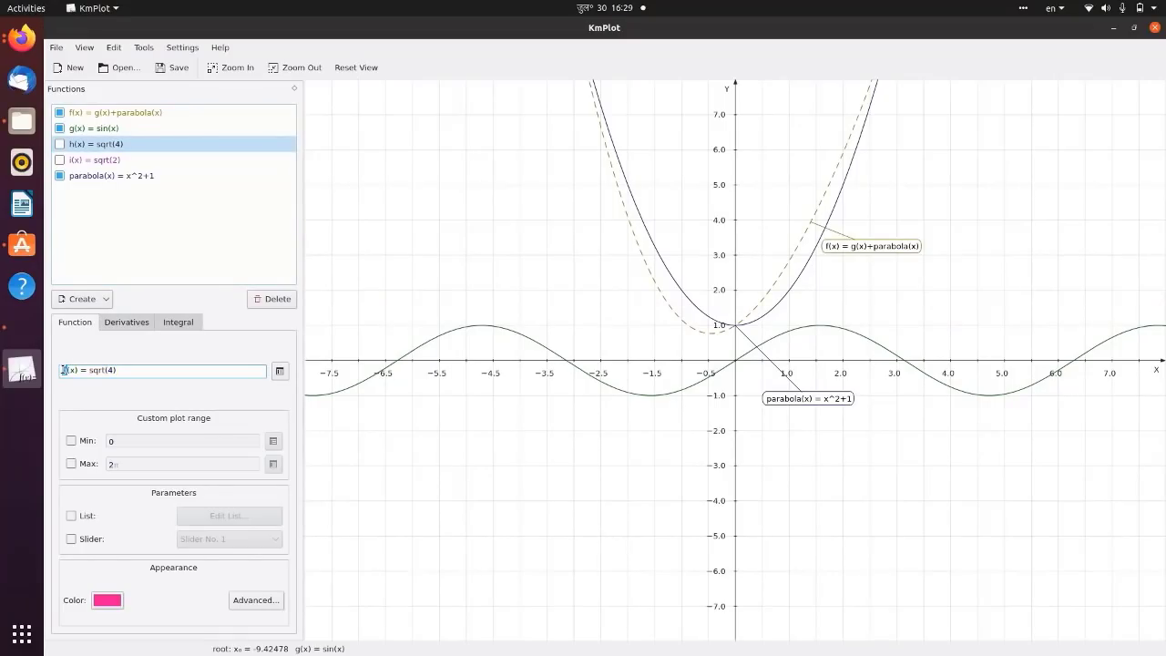
text(y)
drag(91, 372, 135, 372)
key(BackSpace)
- Complete the equation as y(x) = log(x) by inserting the log function in the Equation Editor
click(280, 371)
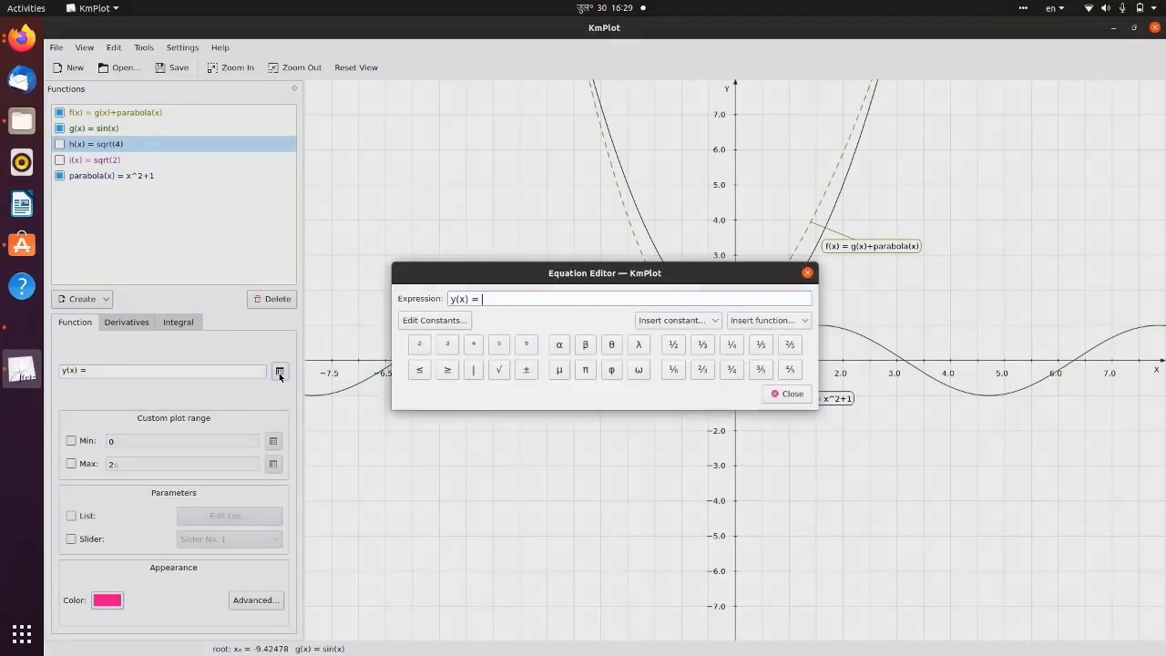
click(805, 321)
scroll(752, 378, down, 10)
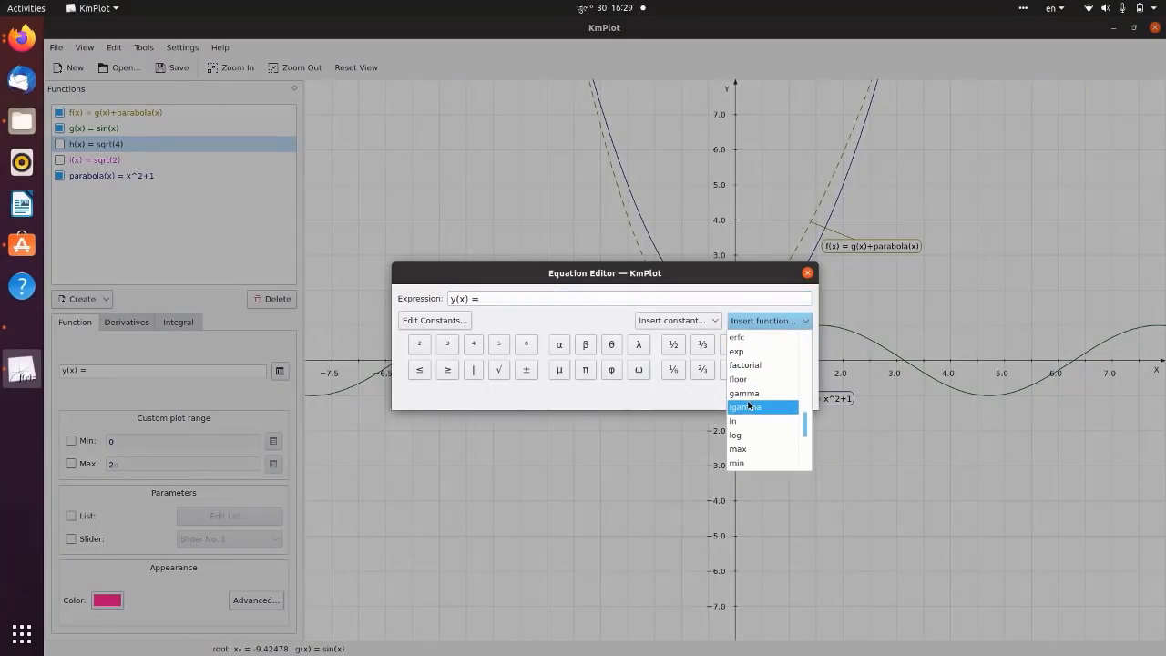
click(753, 434)
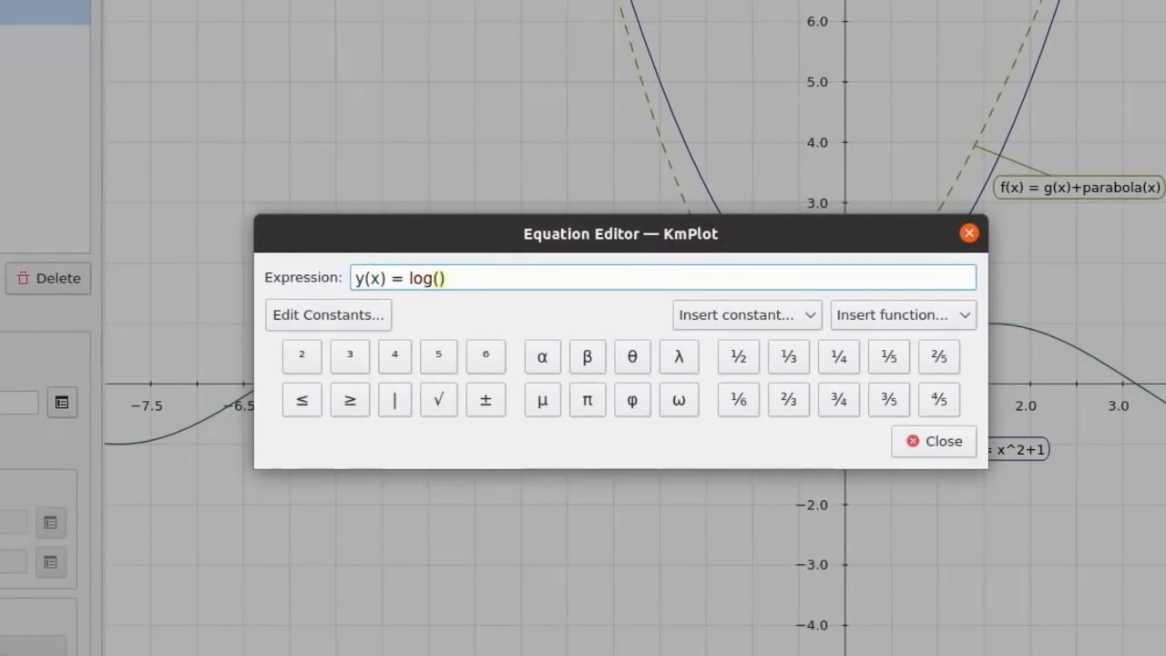
text(x)
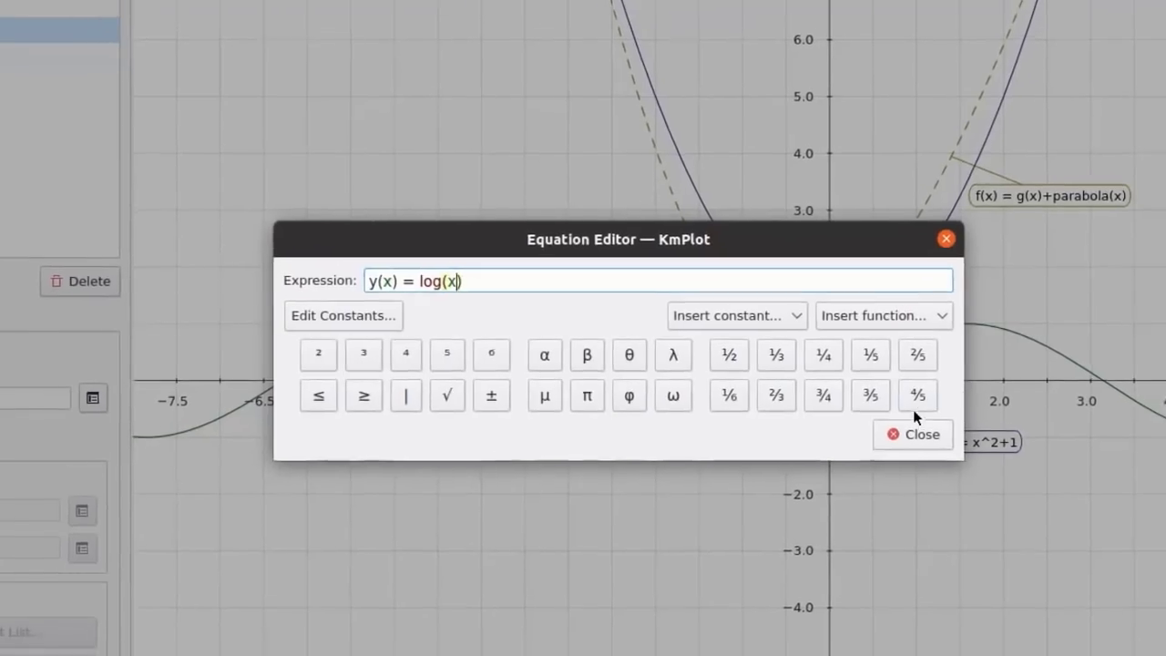
click(914, 434)
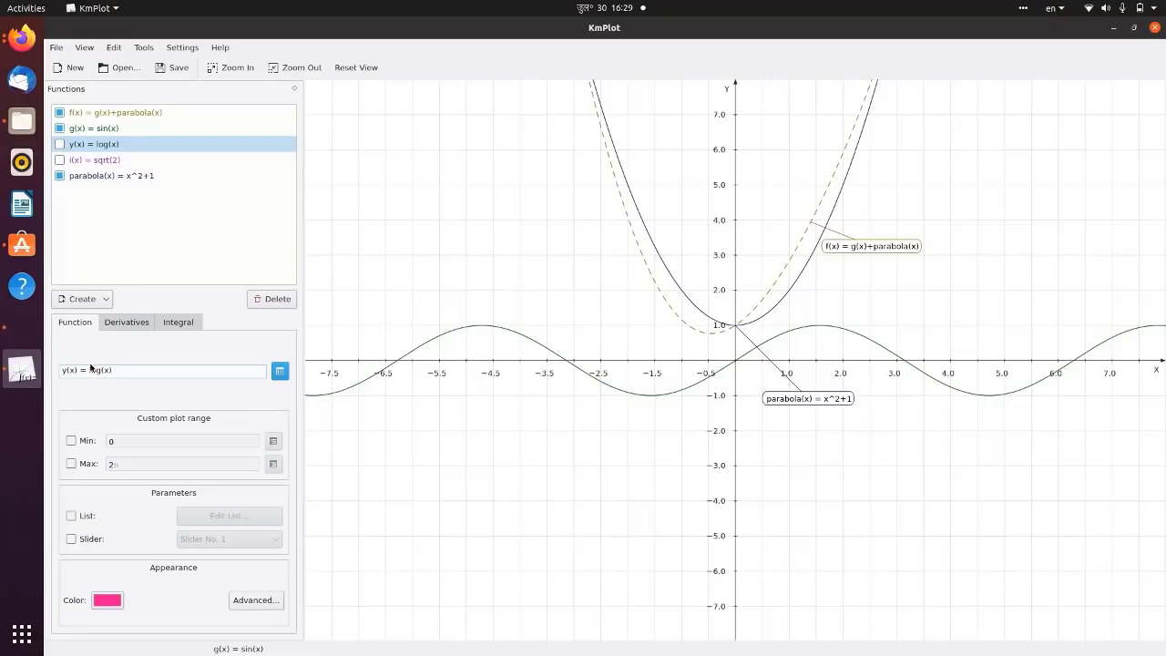
- Remove log from the y(x) equation and insert the sqr function with argument 10 in the Equation Editor
drag(90, 370, 101, 370)
key(BackSpace)
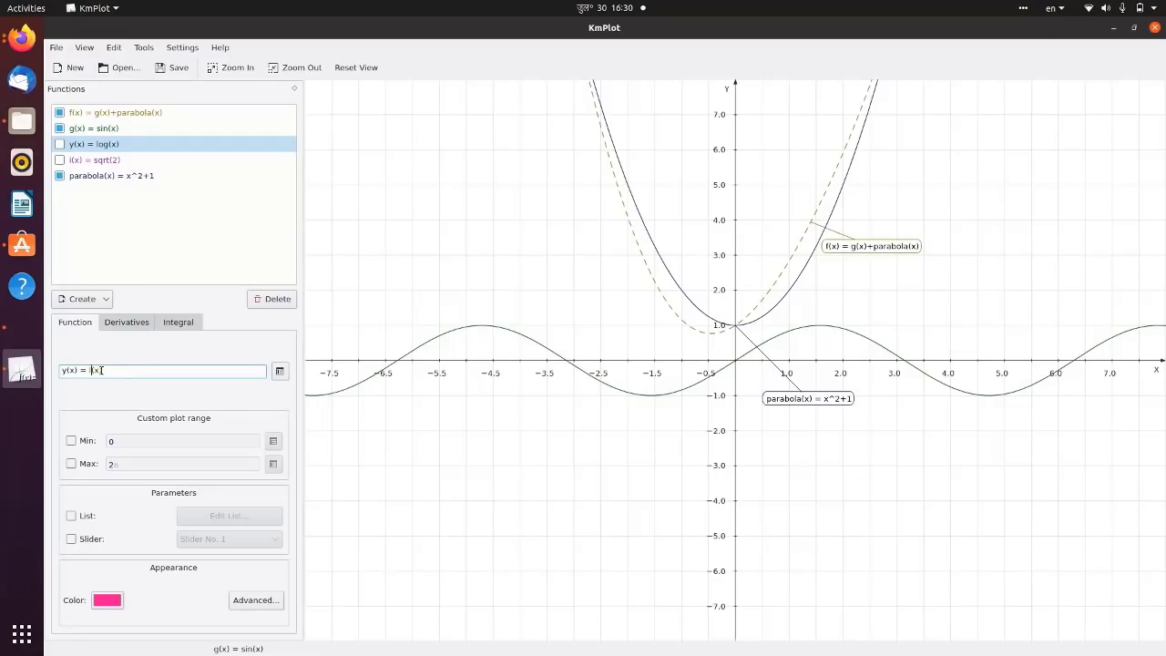
click(279, 371)
click(772, 320)
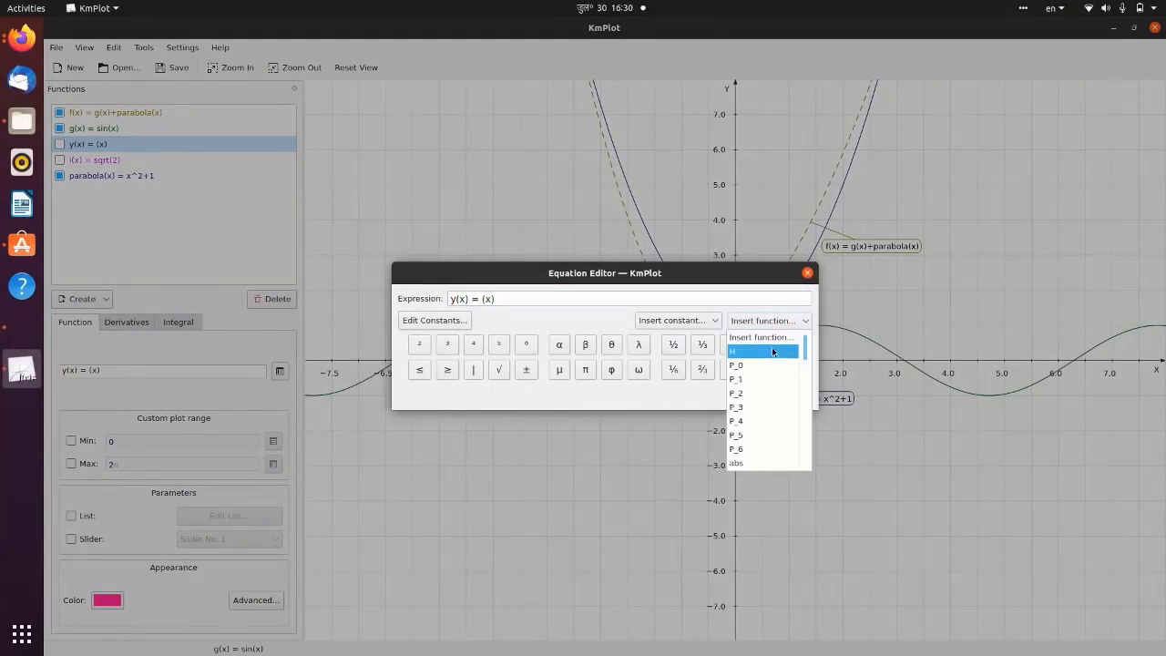
scroll(774, 372, down, 5)
scroll(749, 420, down, 8)
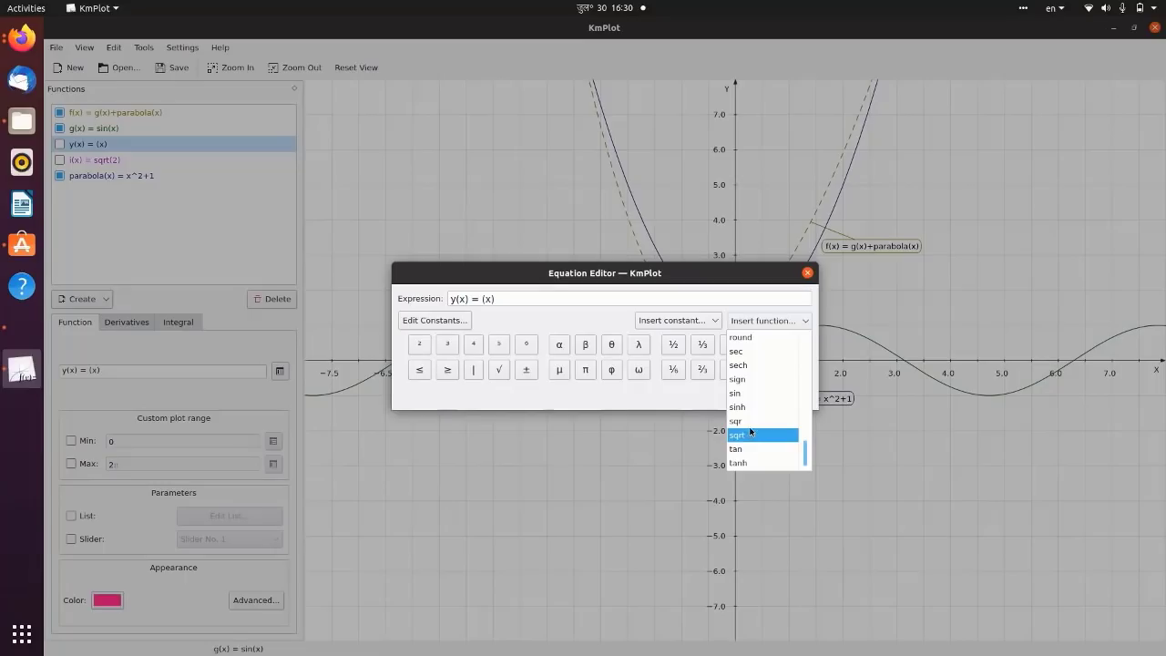
click(751, 423)
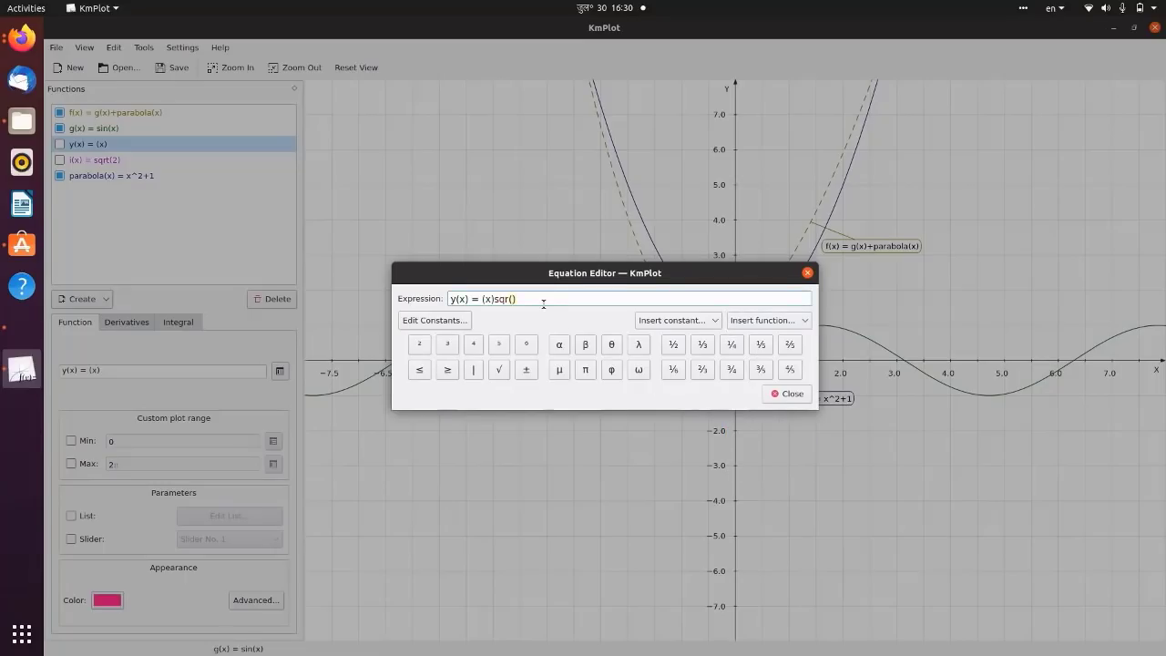
text(x)
key(BackSpace)
text(10)
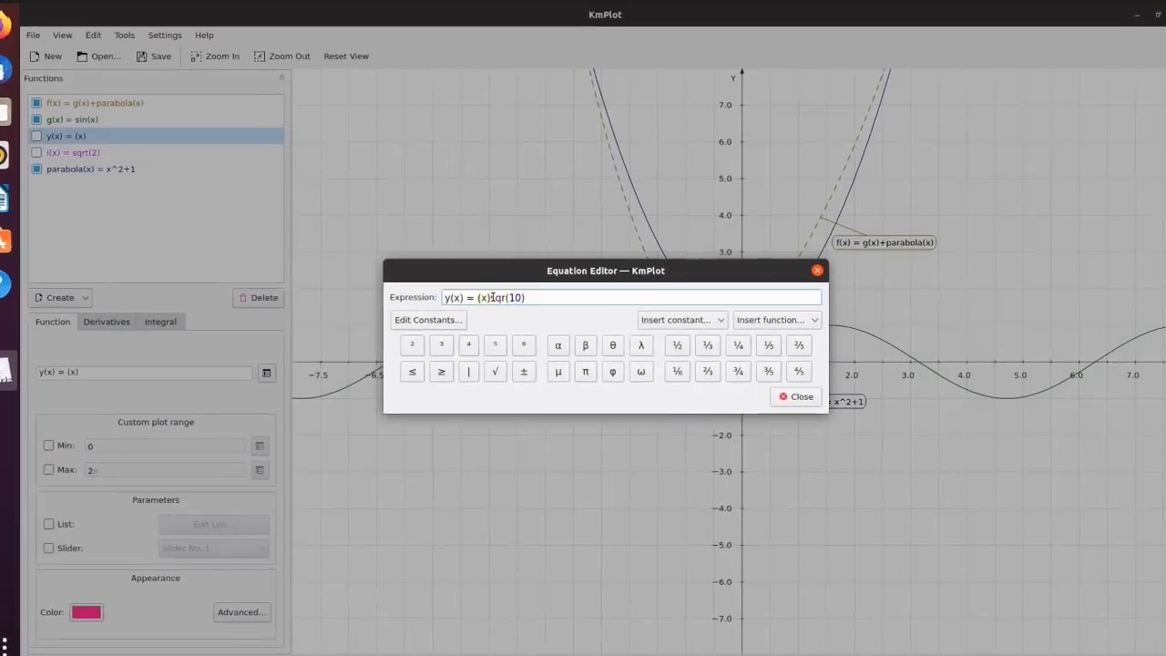
- Delete the leftover (x) so the equation reads y(x) = sqr(10), and close the Equation Editor
click(492, 297)
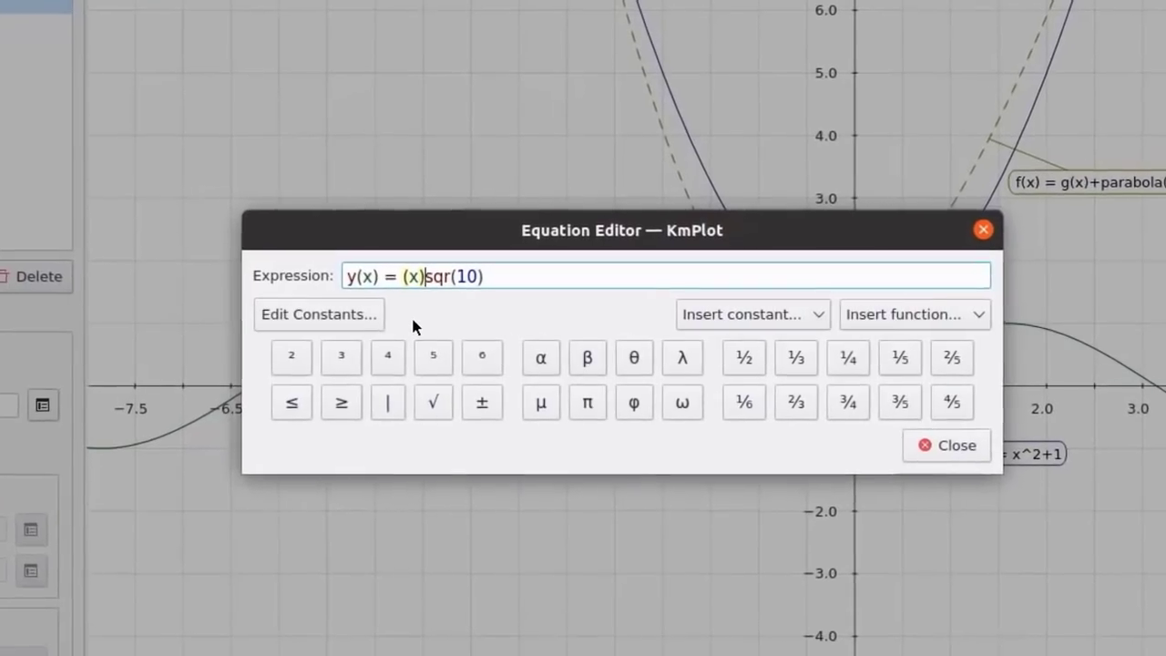
key(BackSpace)
key(BackSpace)
key(BackSpace)
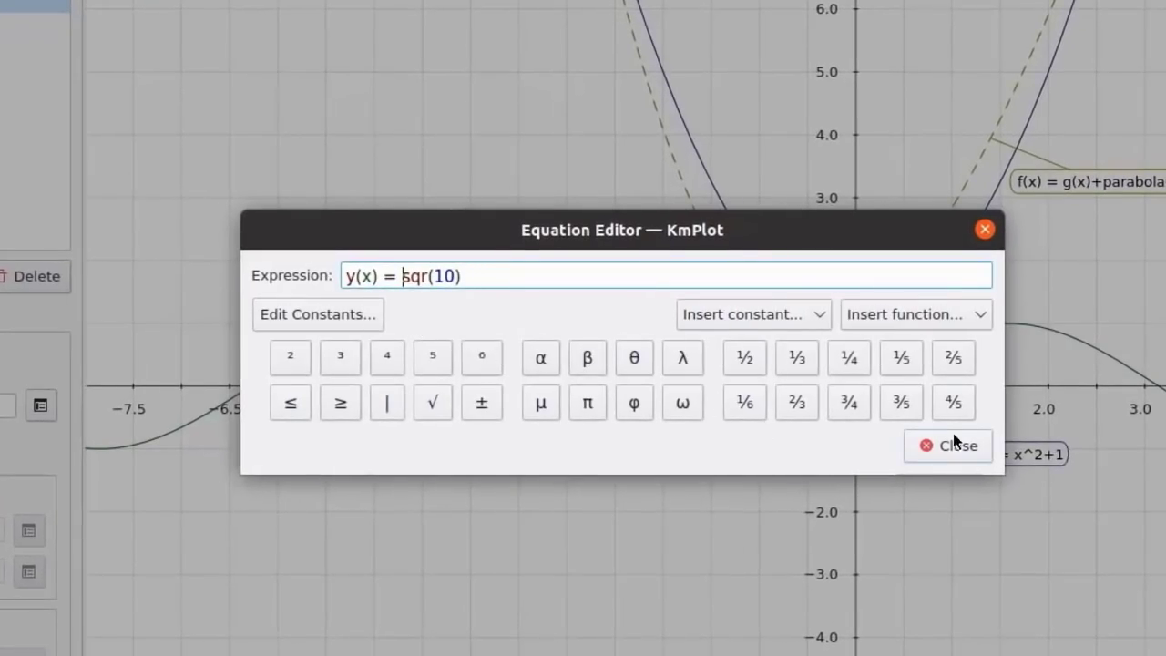
click(953, 435)
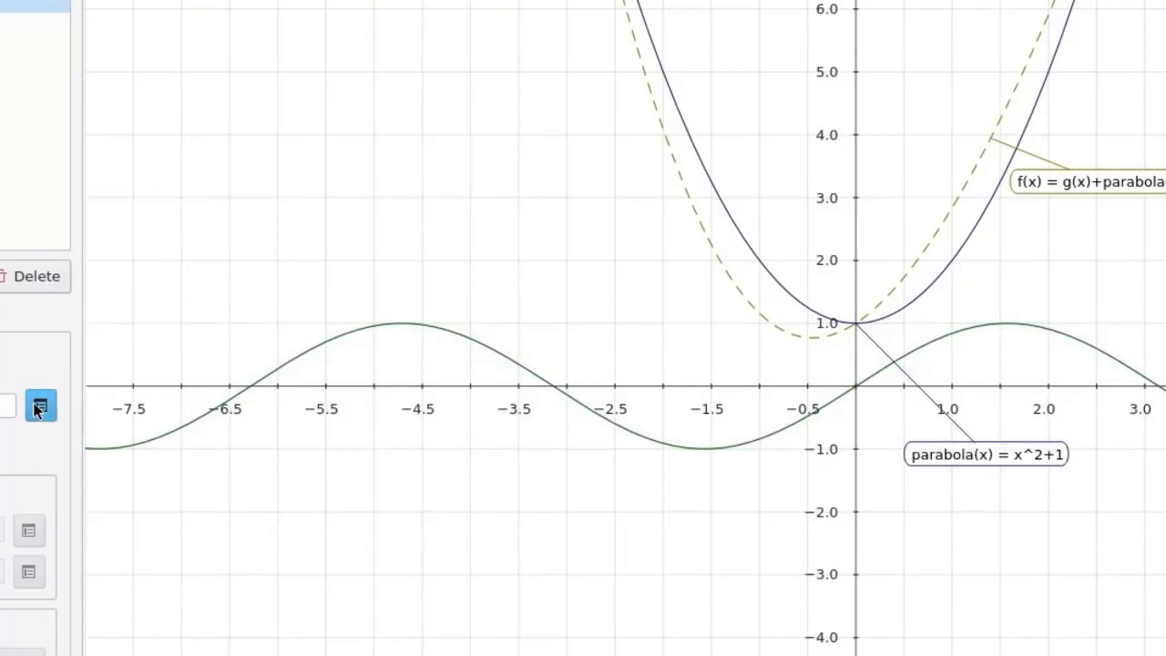
click(40, 406)
click(930, 441)
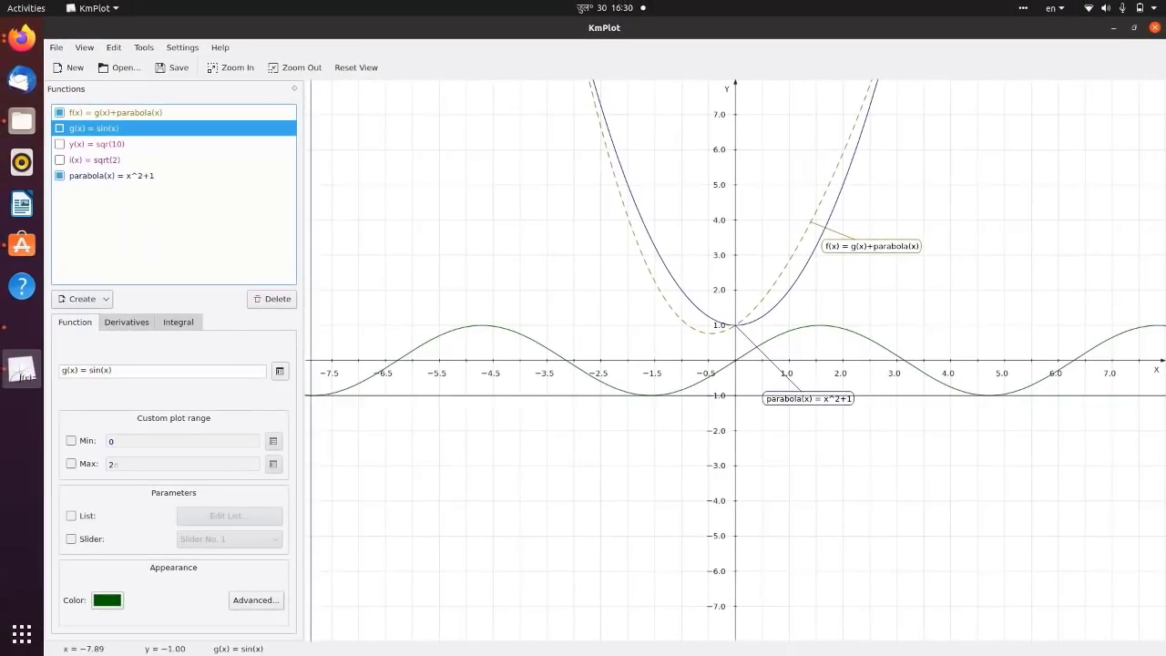
- Save the plot file as "plot 1" in the Desktop folder
click(55, 48)
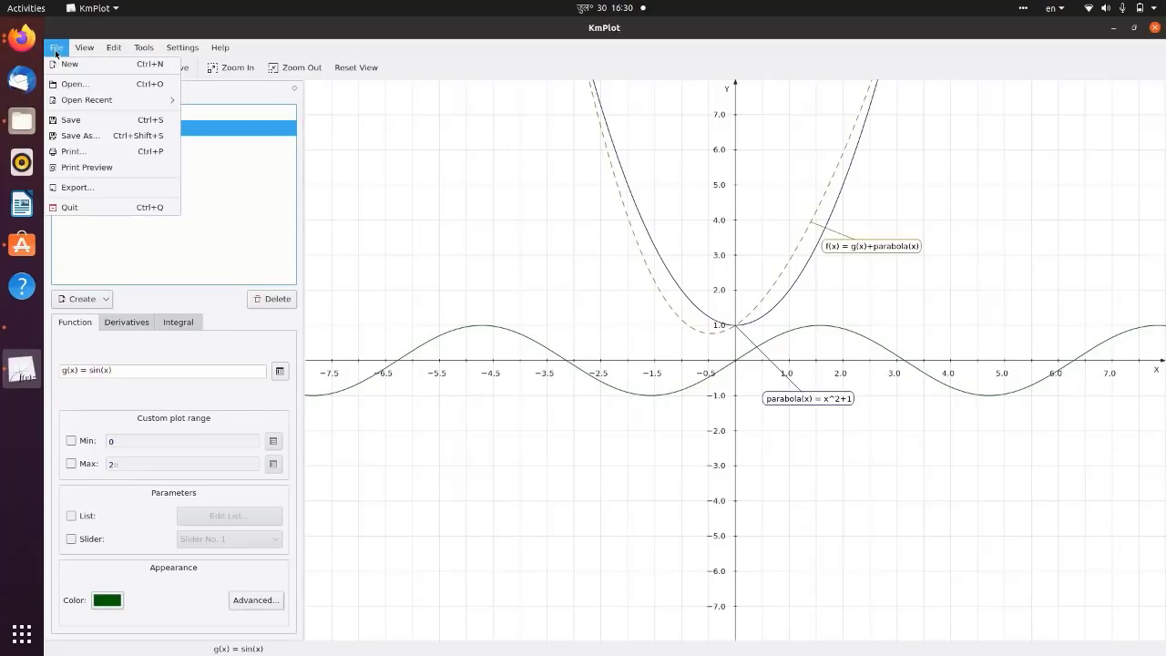
click(87, 137)
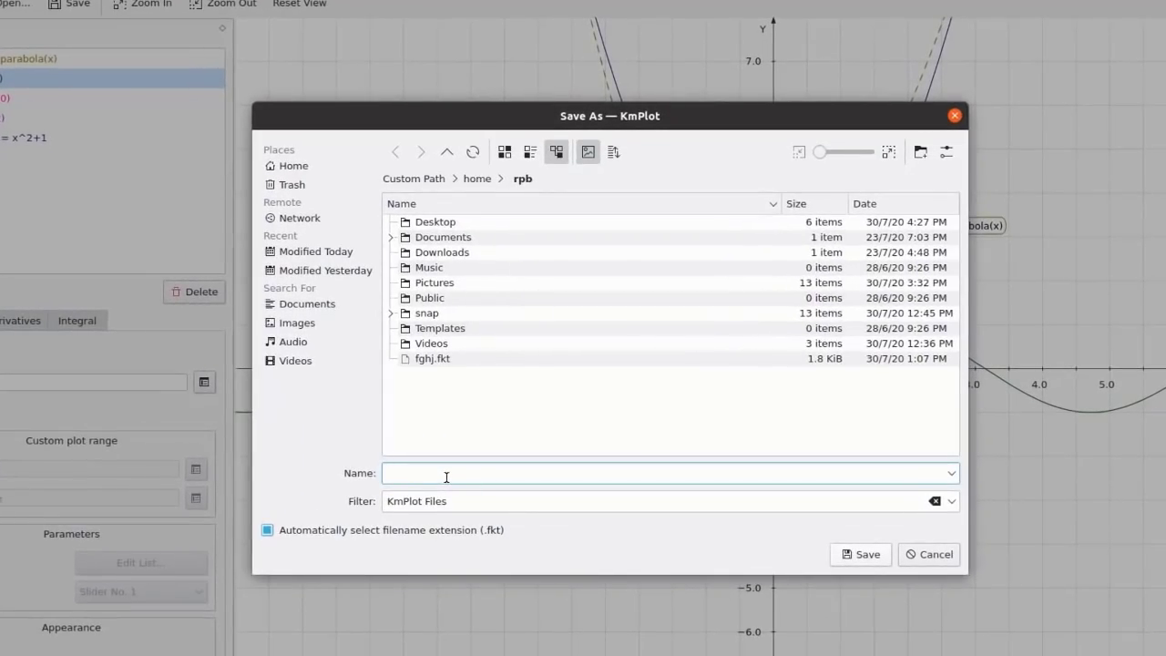
text(plot 1)
click(423, 224)
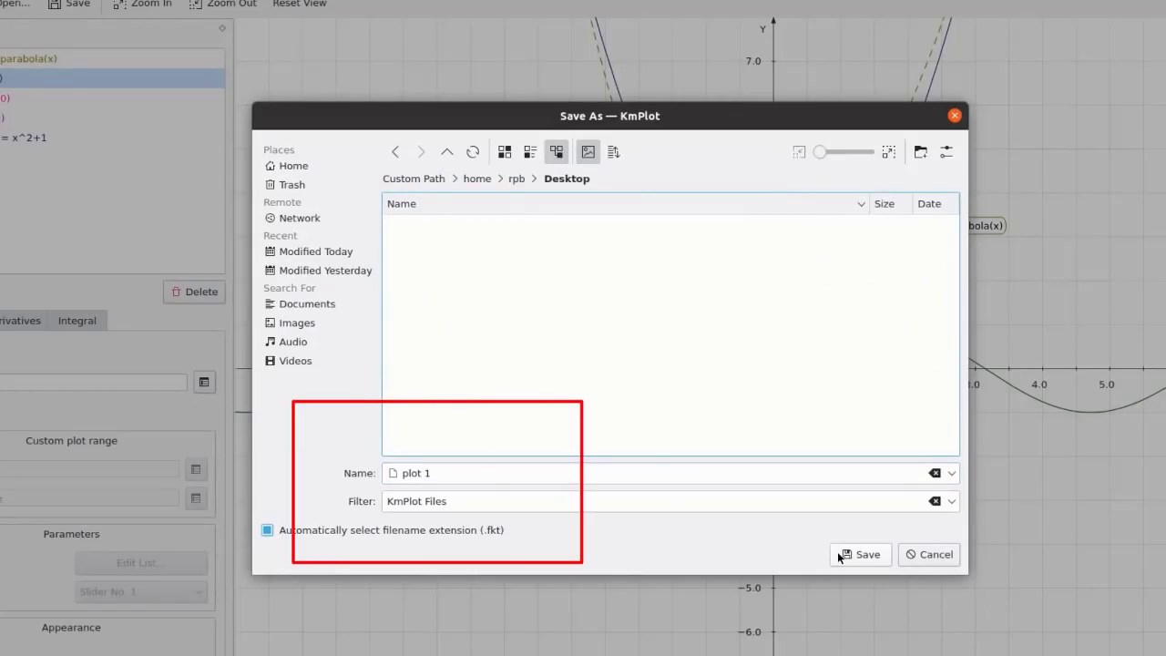
click(867, 554)
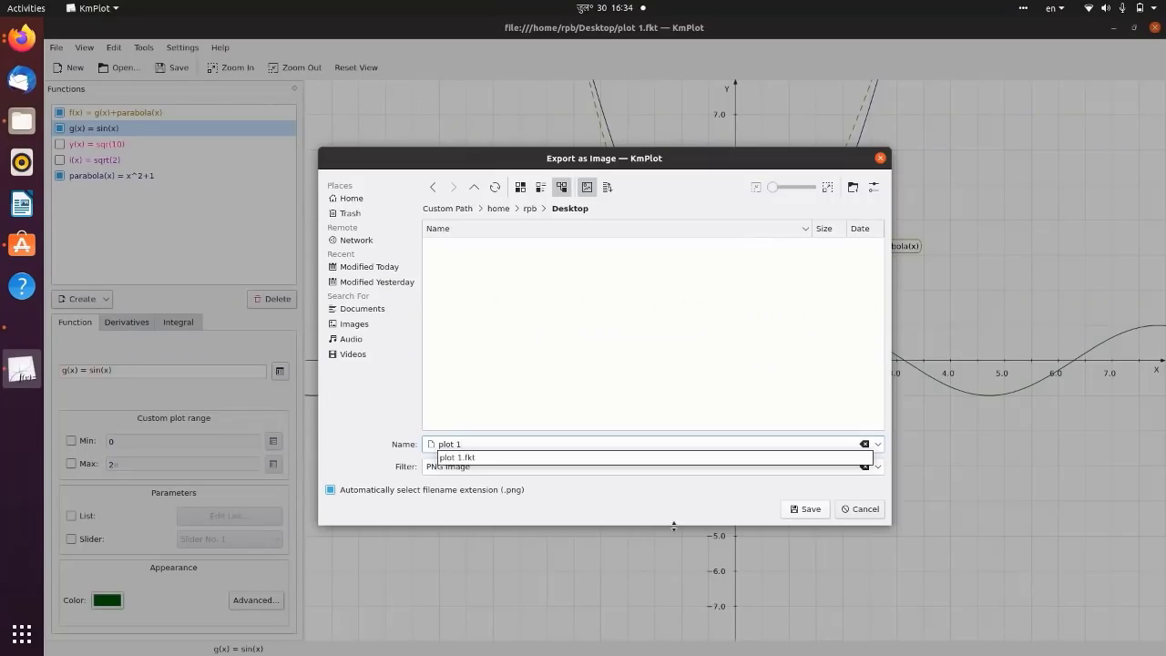
- Export the graph to the Desktop as a JPEG image named "plot 1.jpeg"
click(609, 457)
click(875, 468)
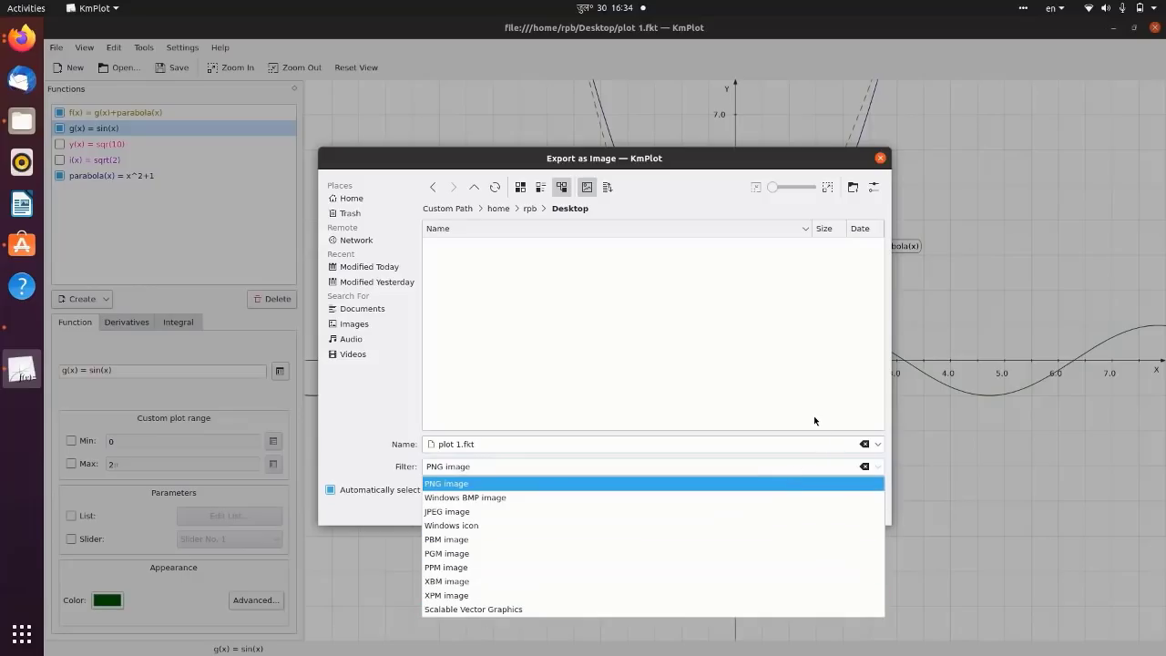
click(625, 466)
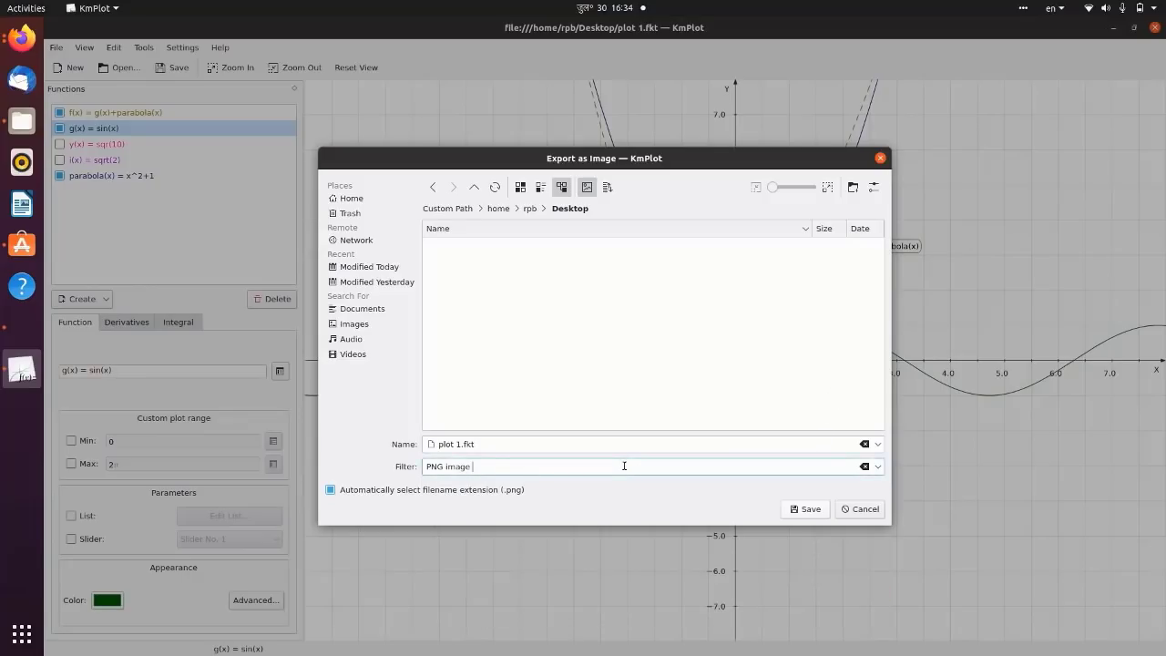
click(875, 466)
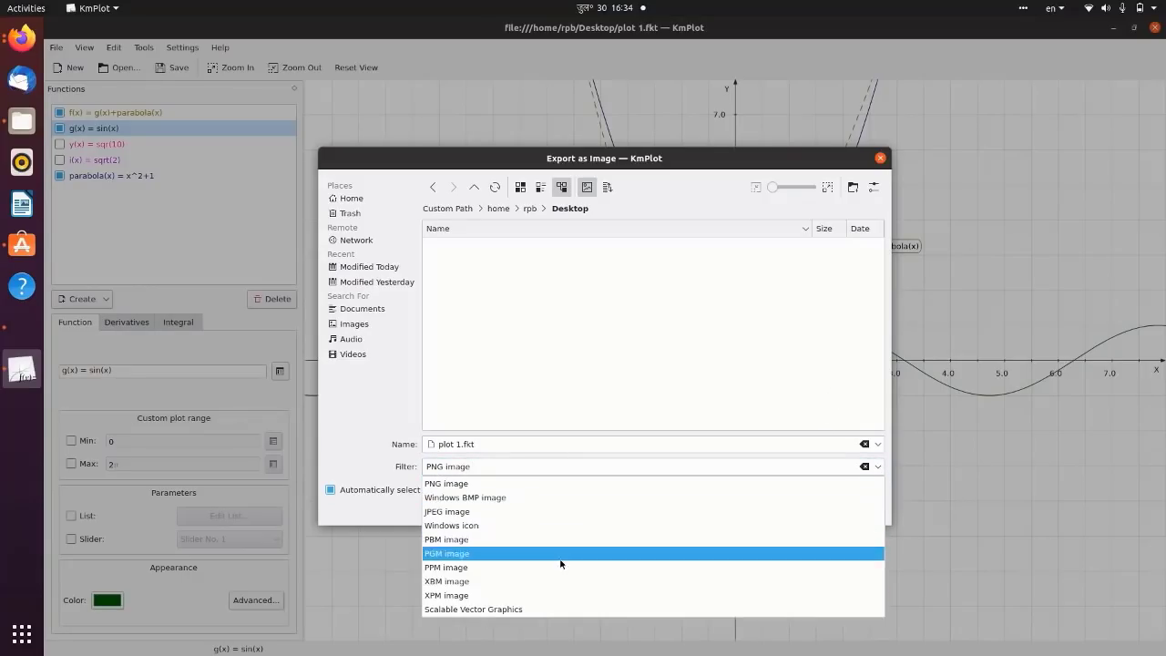
click(451, 511)
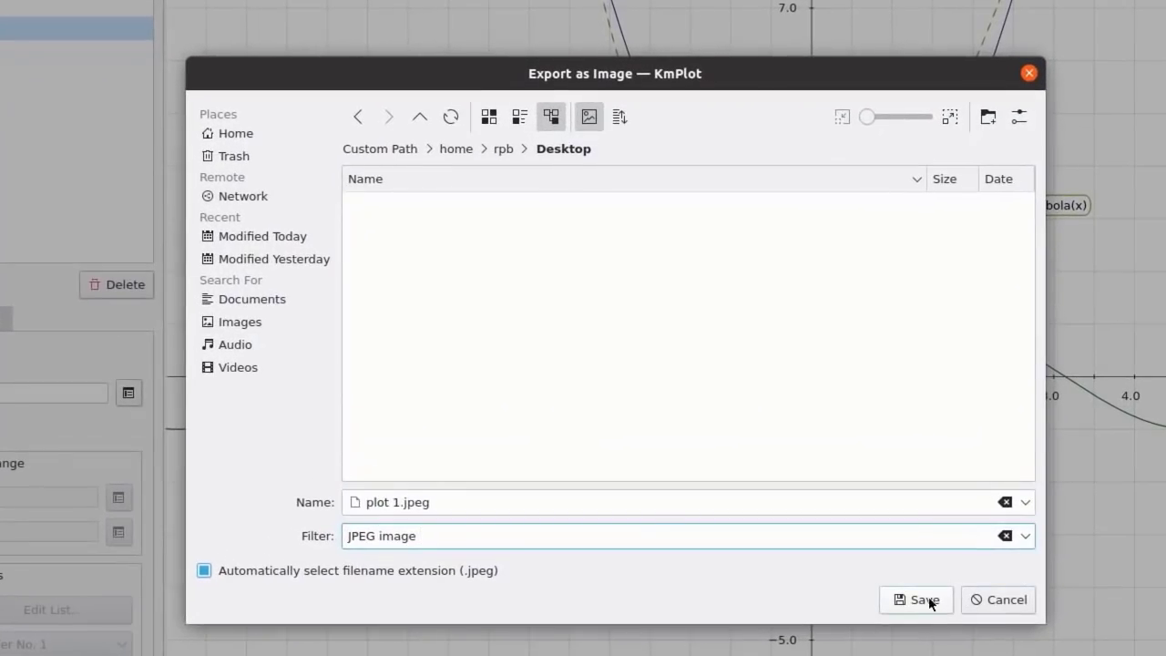
click(924, 599)
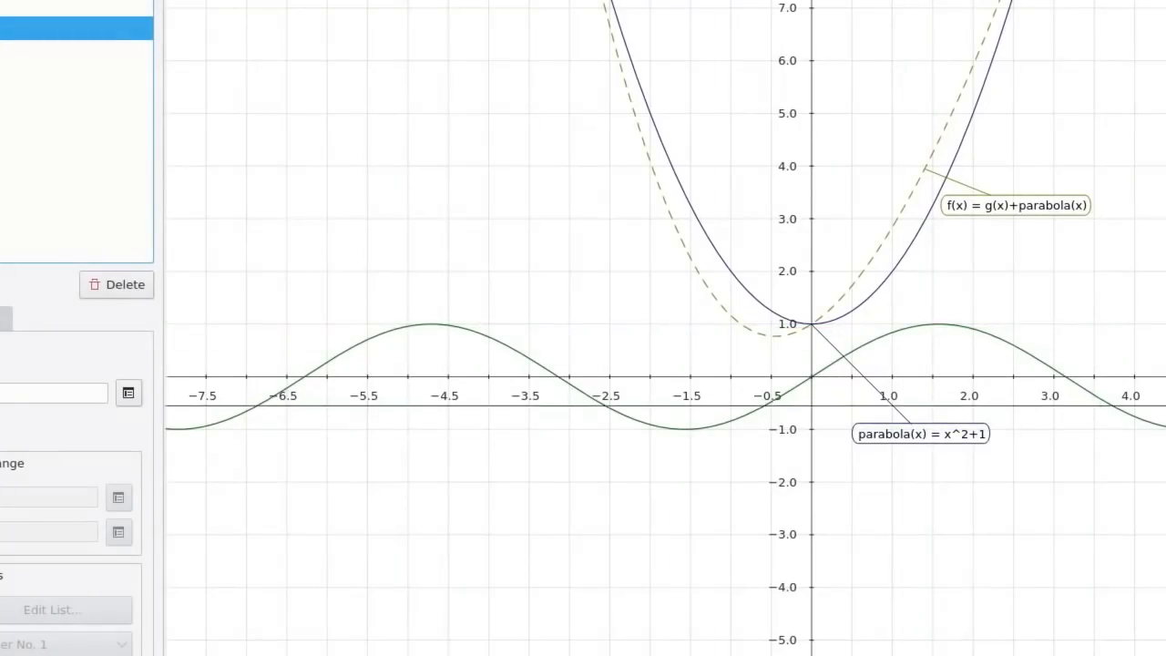
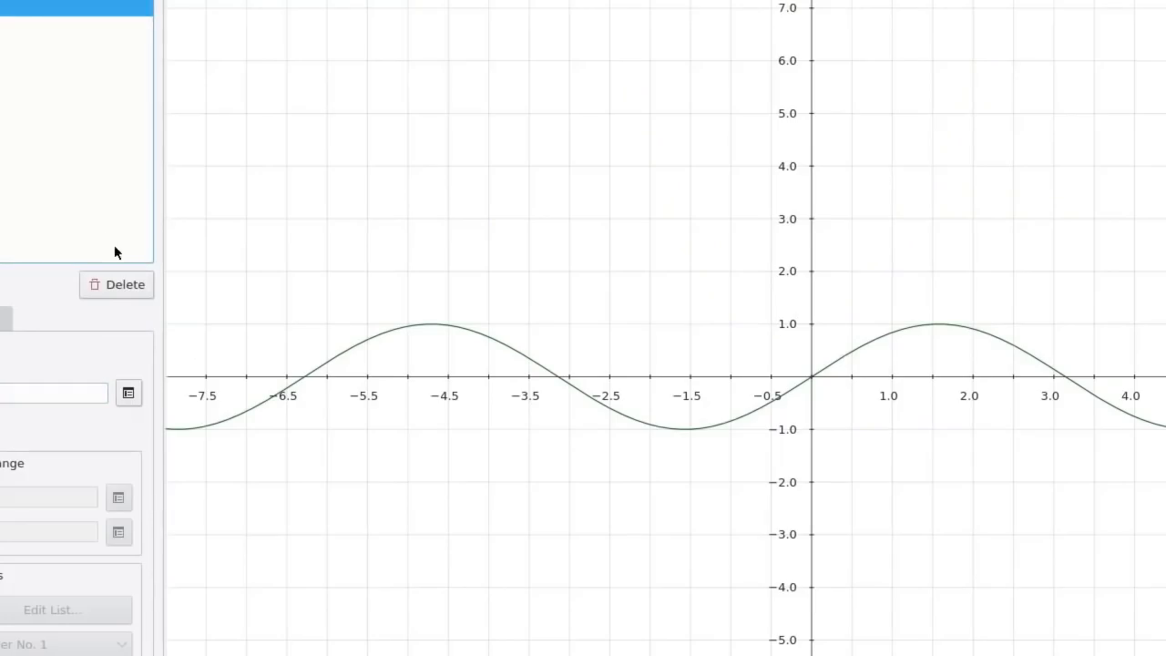
- Delete the remaining sine function and create an implicit plot with the equation x^2+y^2=25
click(120, 292)
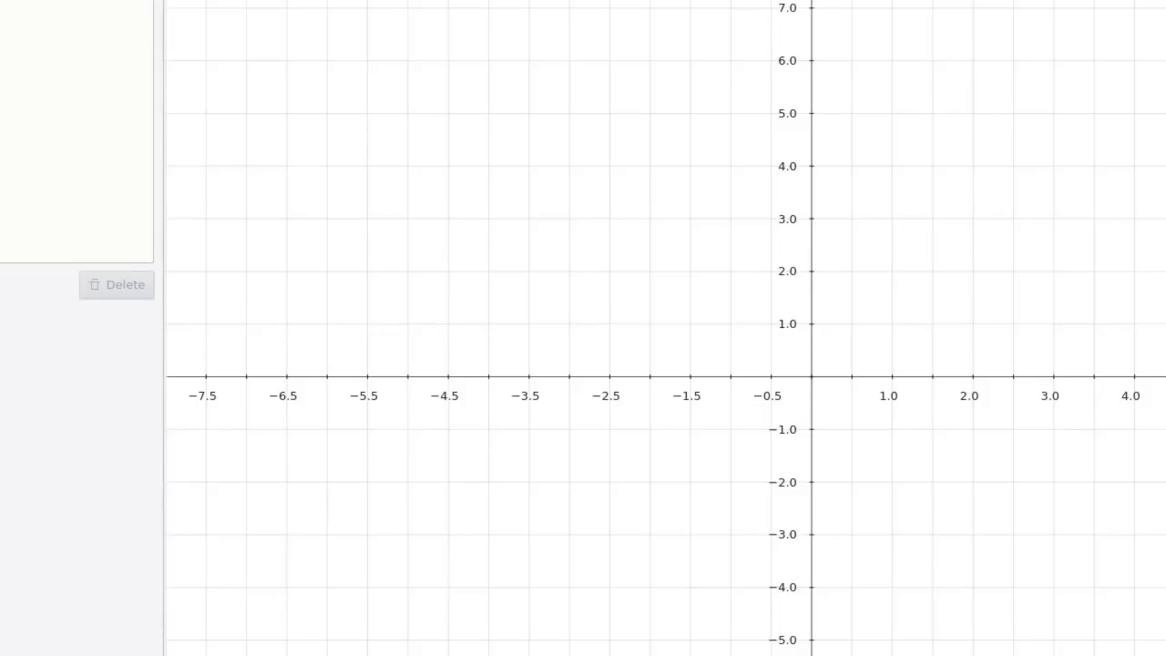
click(78, 300)
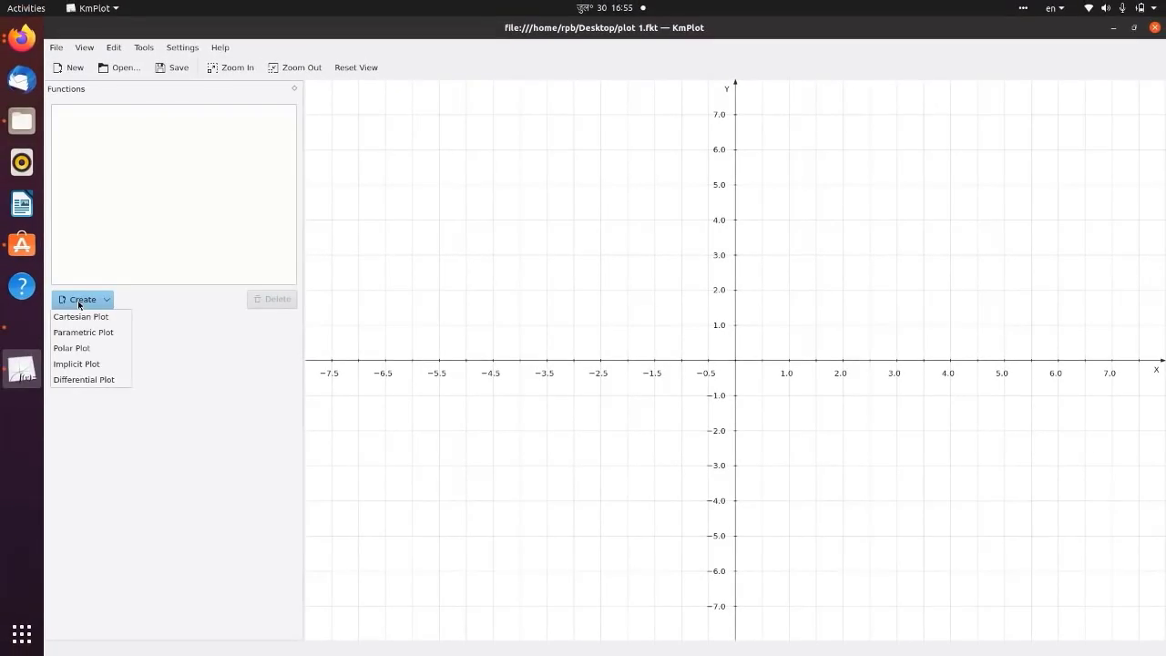
click(88, 364)
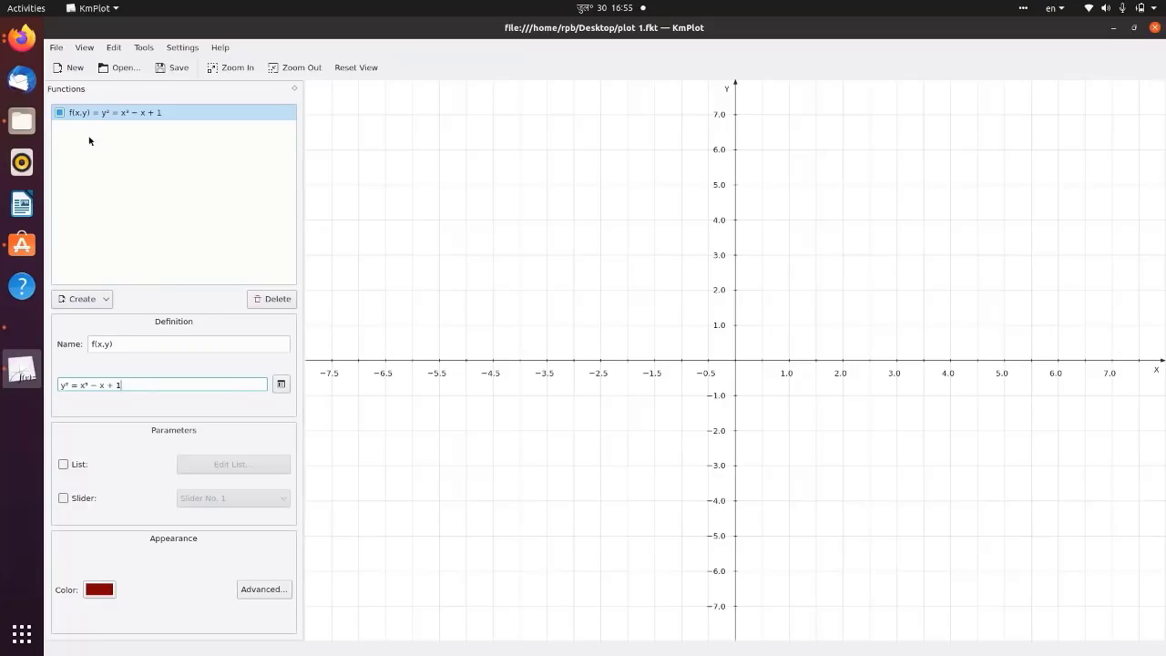
drag(127, 385, 38, 385)
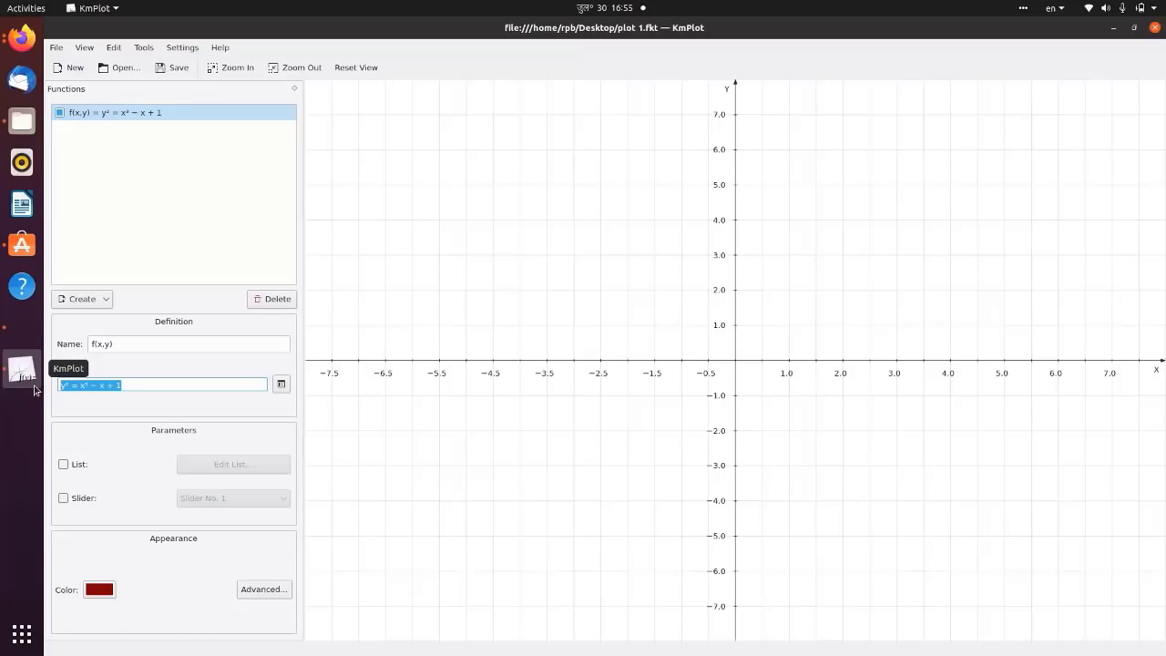
text(x^2+y^)
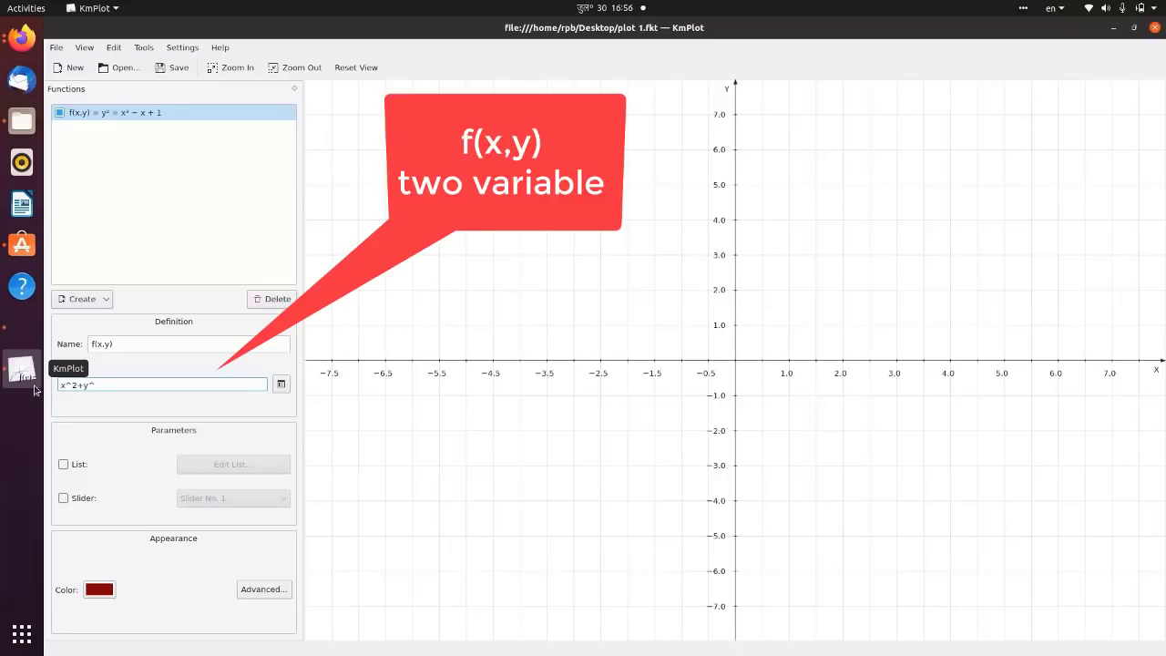
text(2=25)
key(Return)
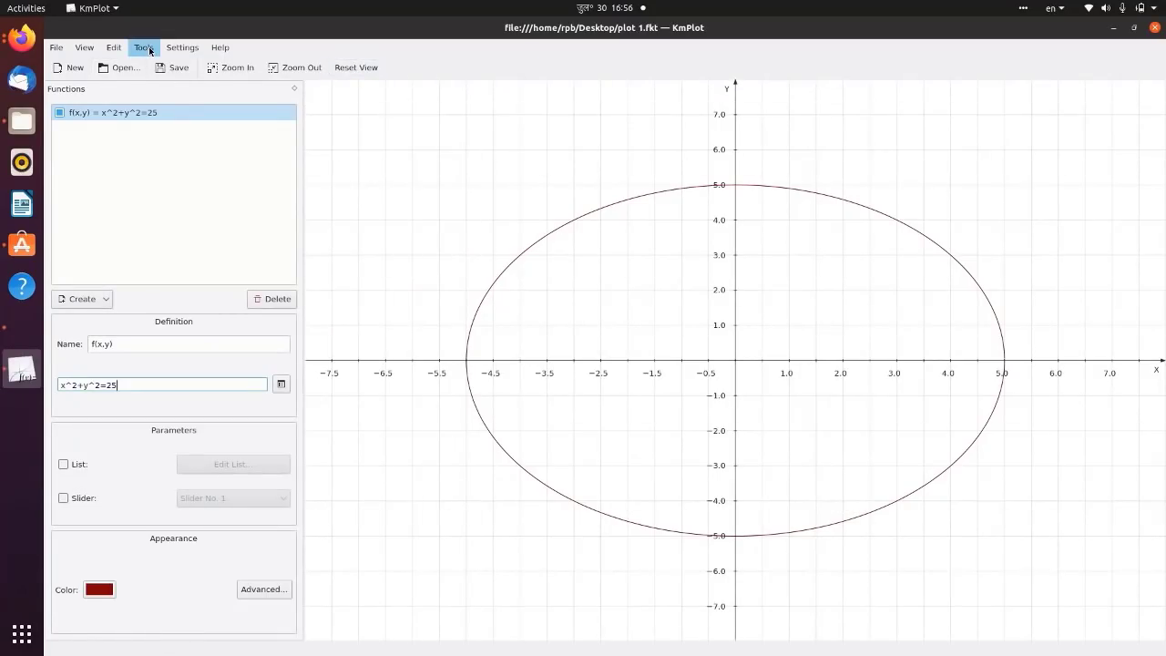
- Change the circle's equation to x^2+y^2=4 and show its plot name on the graph
double_click(121, 385)
text(4)
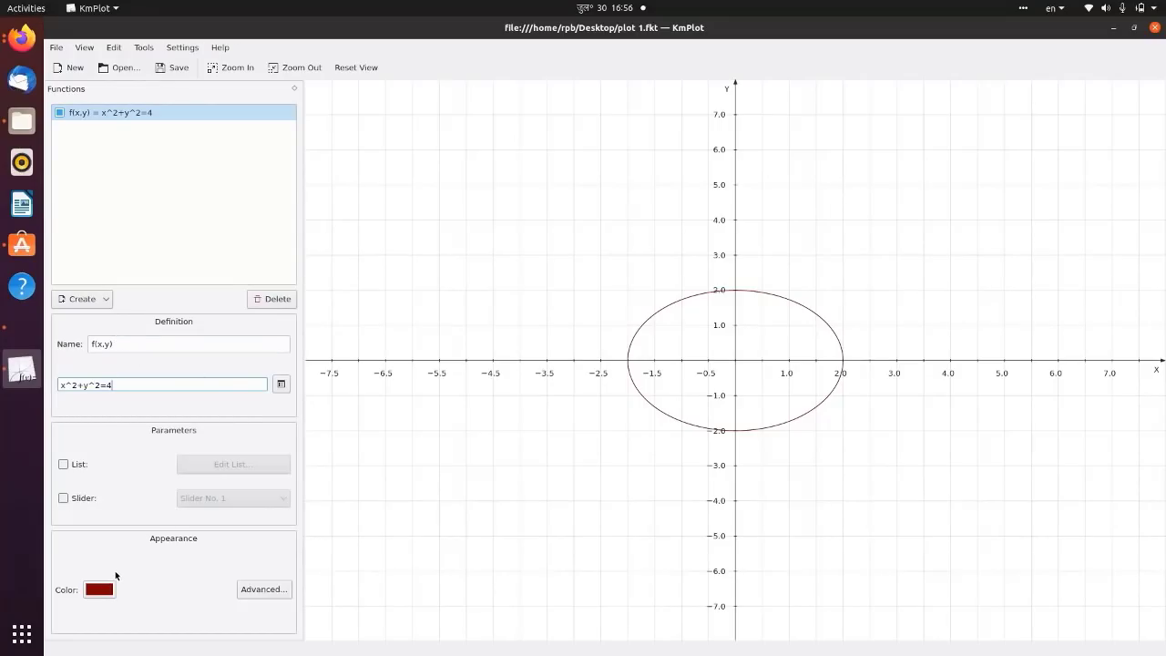
click(262, 590)
click(569, 328)
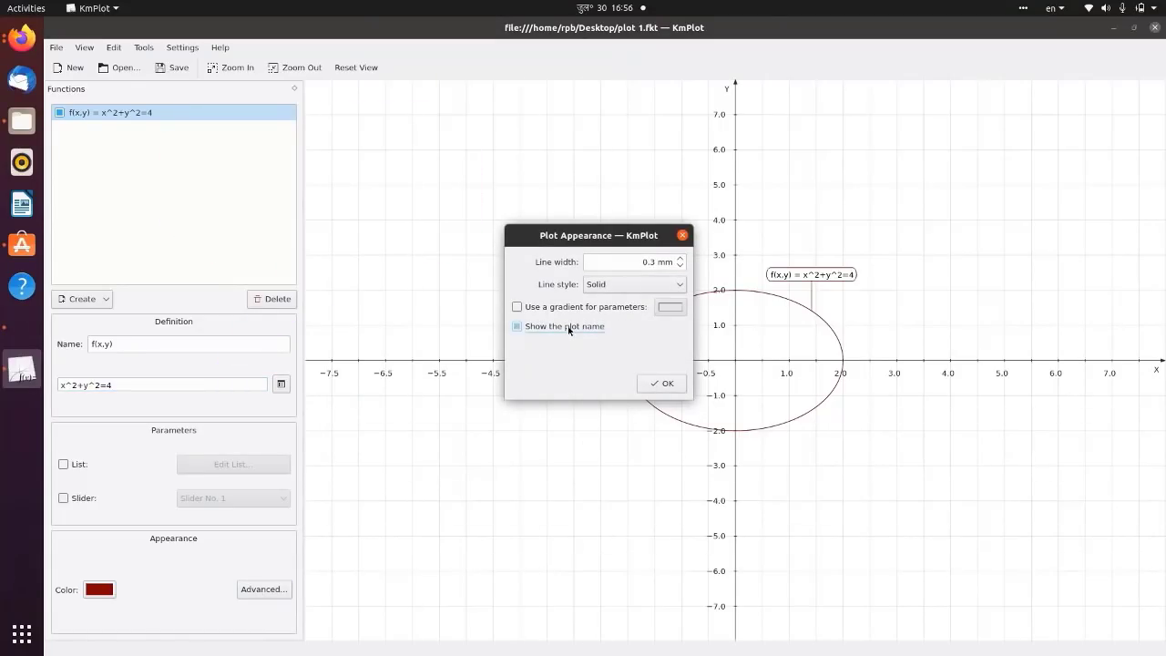
click(670, 383)
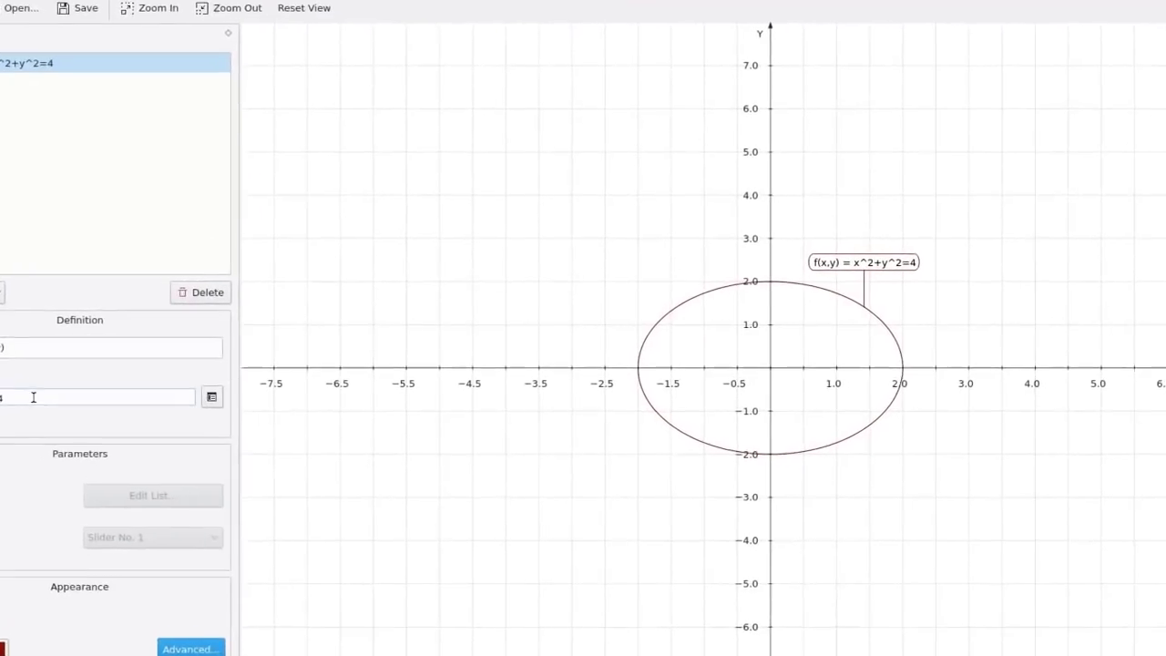
- Add a second implicit plot for the ellipse x^2/9+y^2/16=1
click(82, 299)
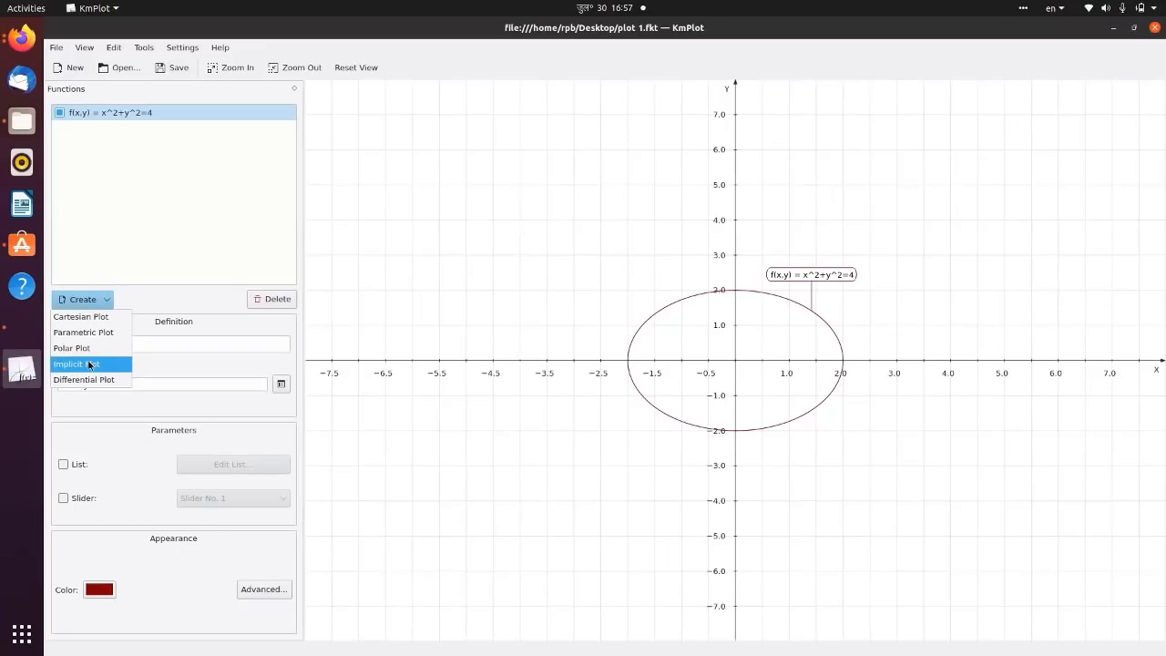
click(82, 364)
drag(134, 382, 61, 384)
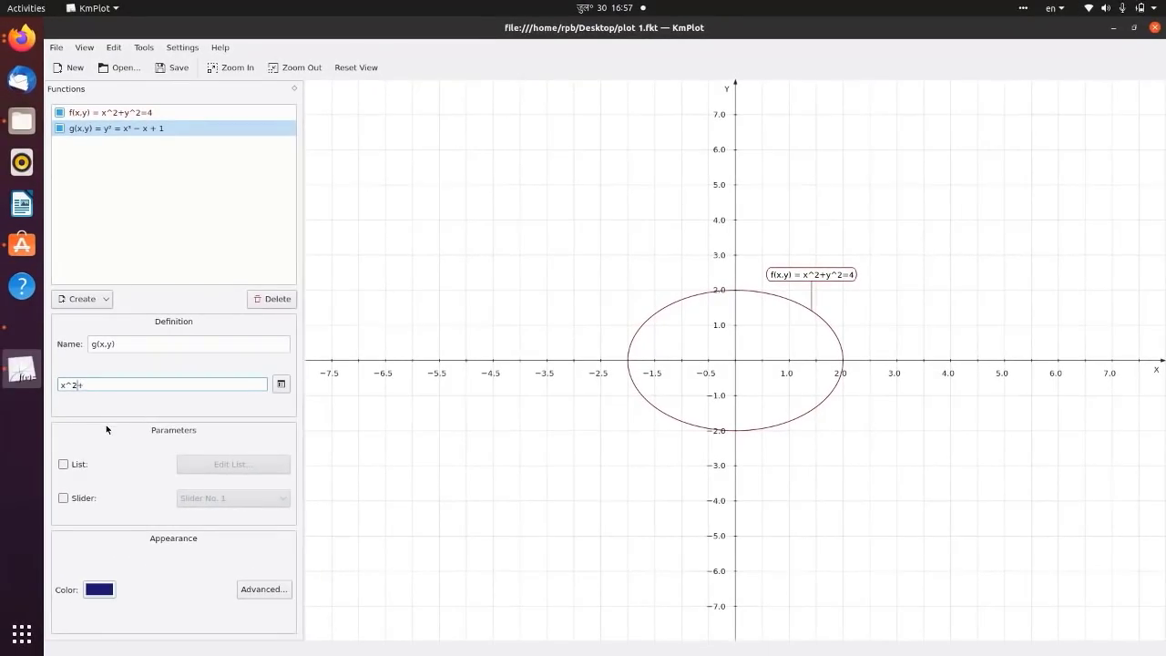
text(/9+y)
text(^2)
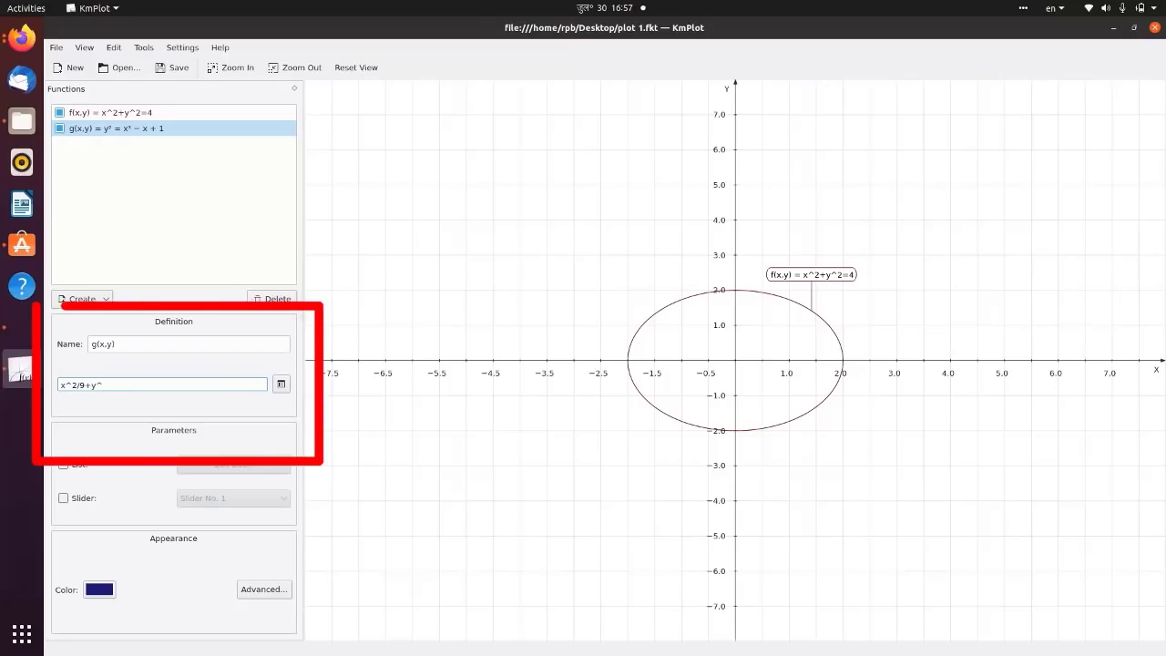
text(/16=)
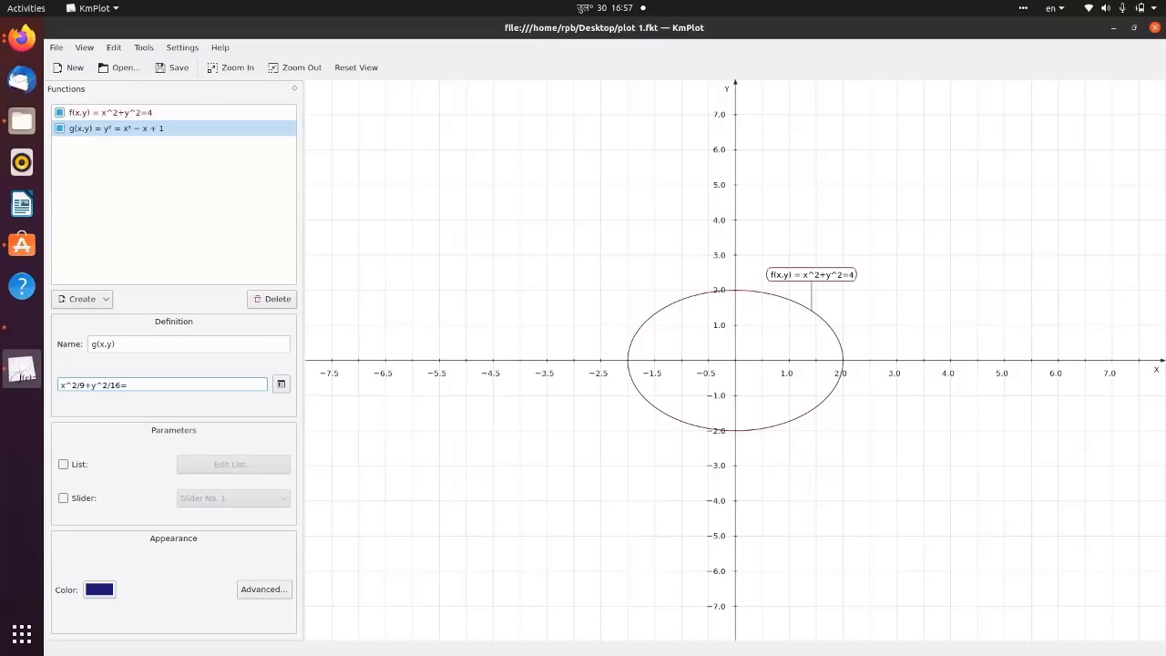
text(1)
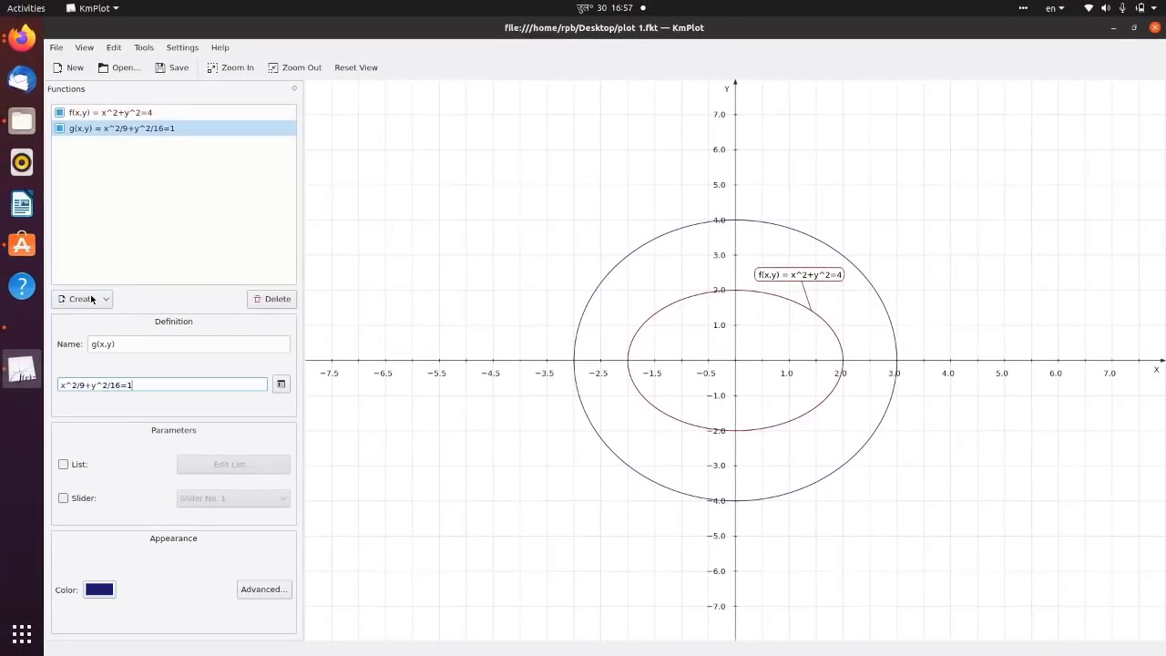
- Add a third implicit plot for the wide ellipse x^2/64+y^2/9=1
click(92, 298)
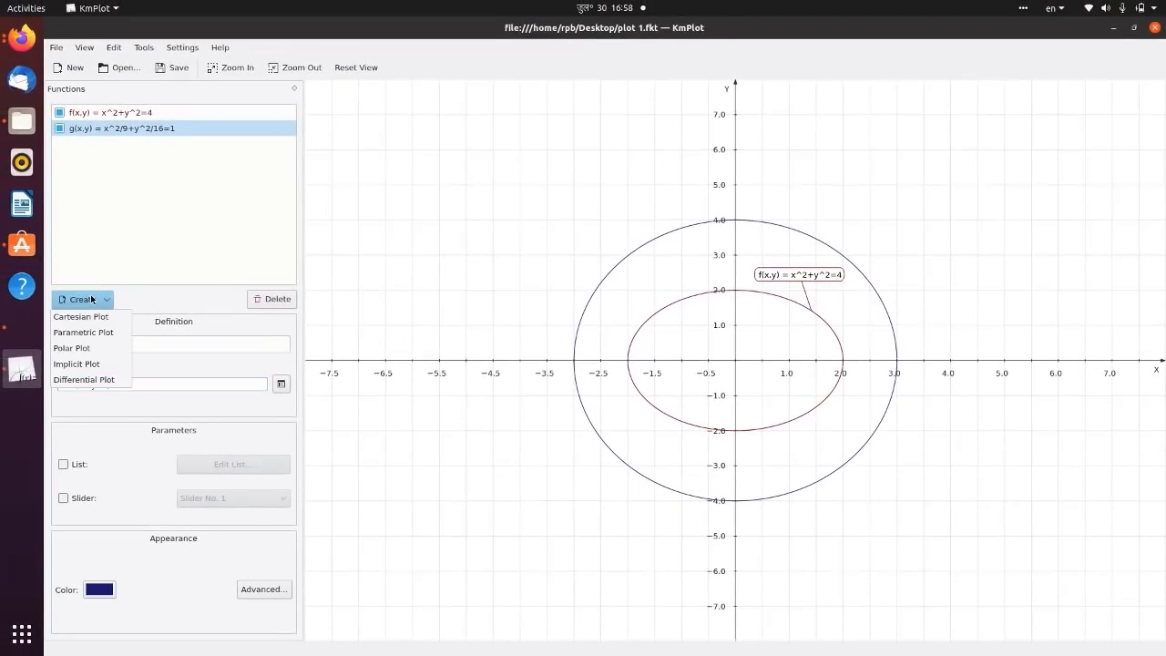
click(84, 364)
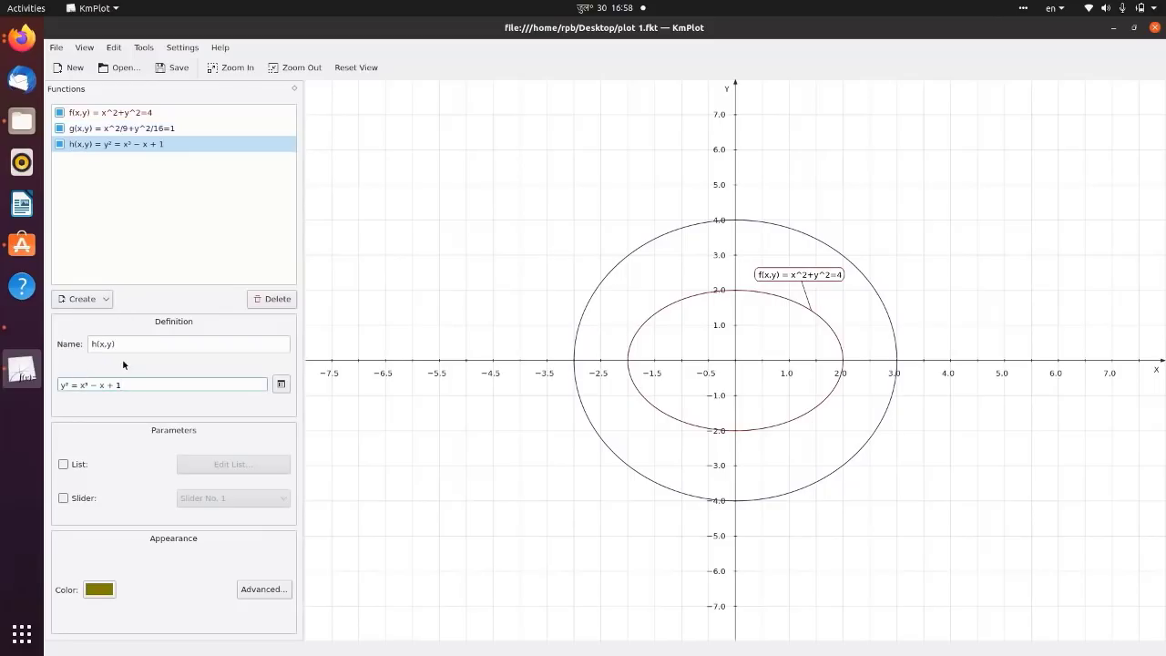
drag(124, 385, 56, 387)
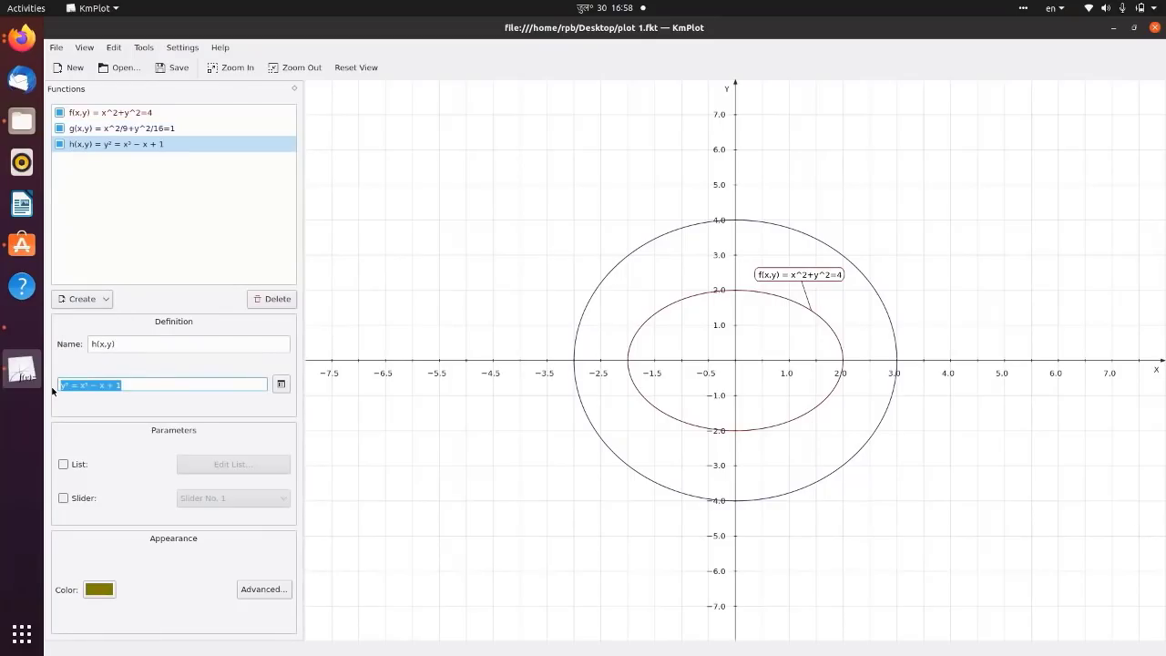
text(x)
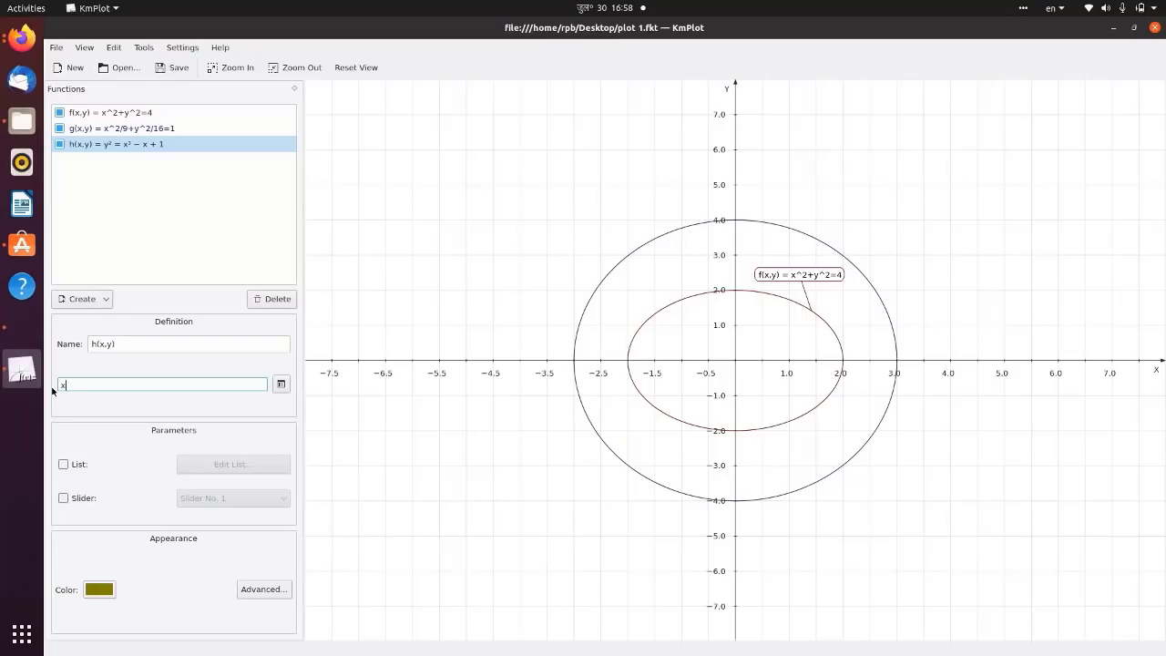
text(^2/64+y^2/9=1)
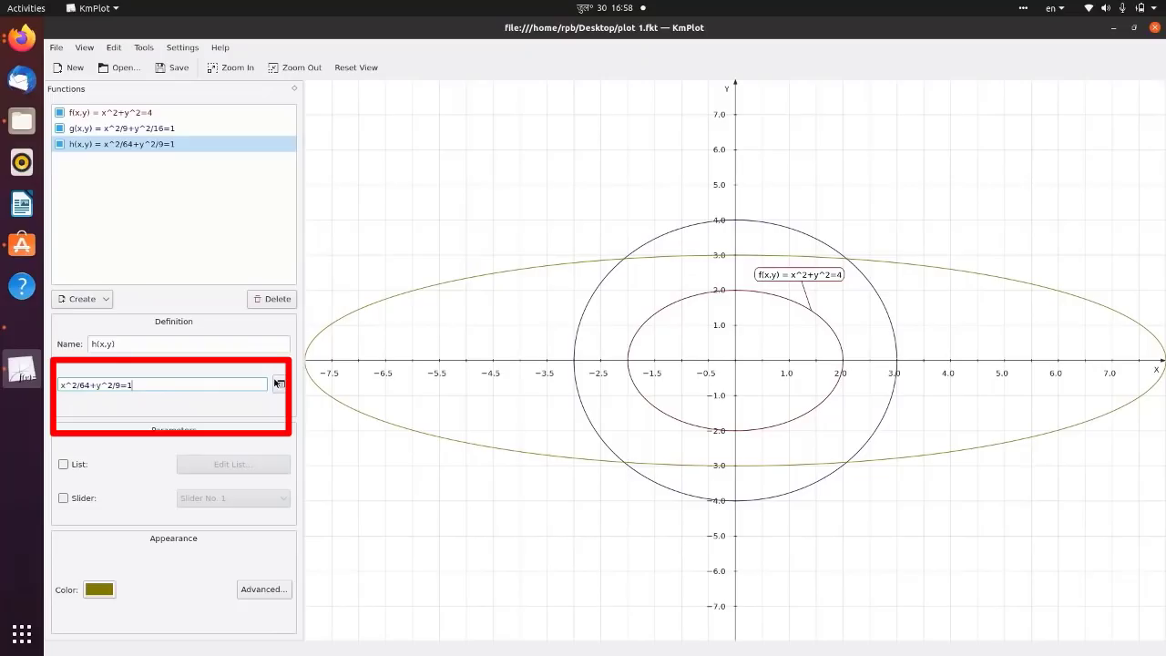
click(141, 142)
click(281, 384)
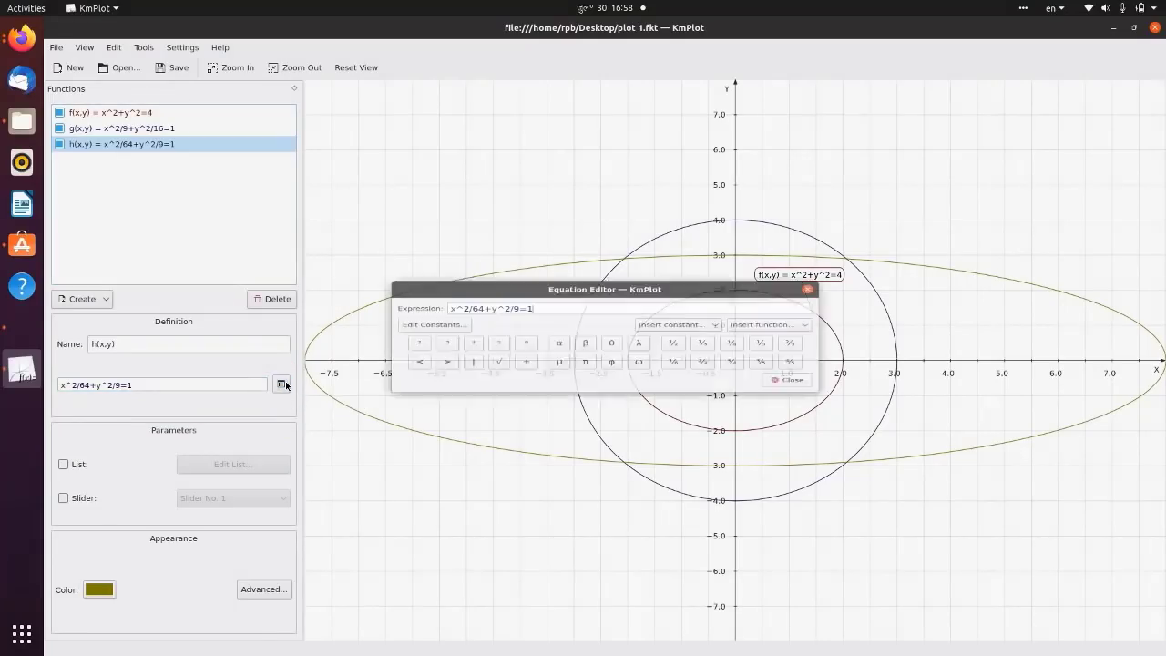
click(789, 394)
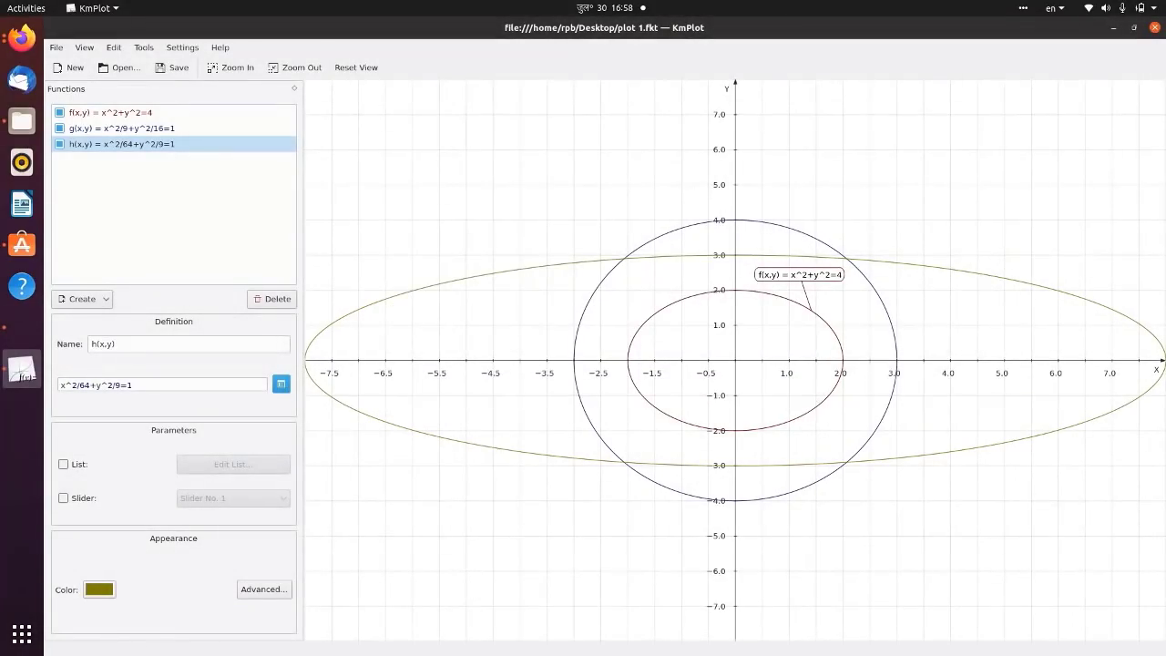
- Show the plot name of the h(x,y) ellipse on the graph
click(263, 588)
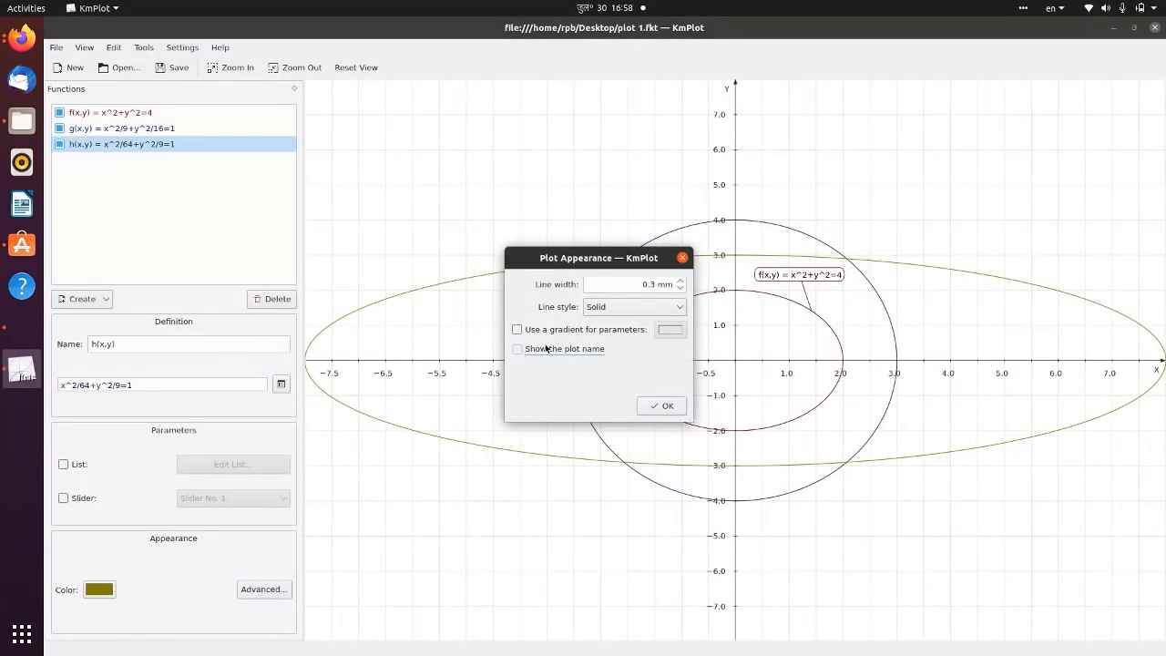
click(538, 349)
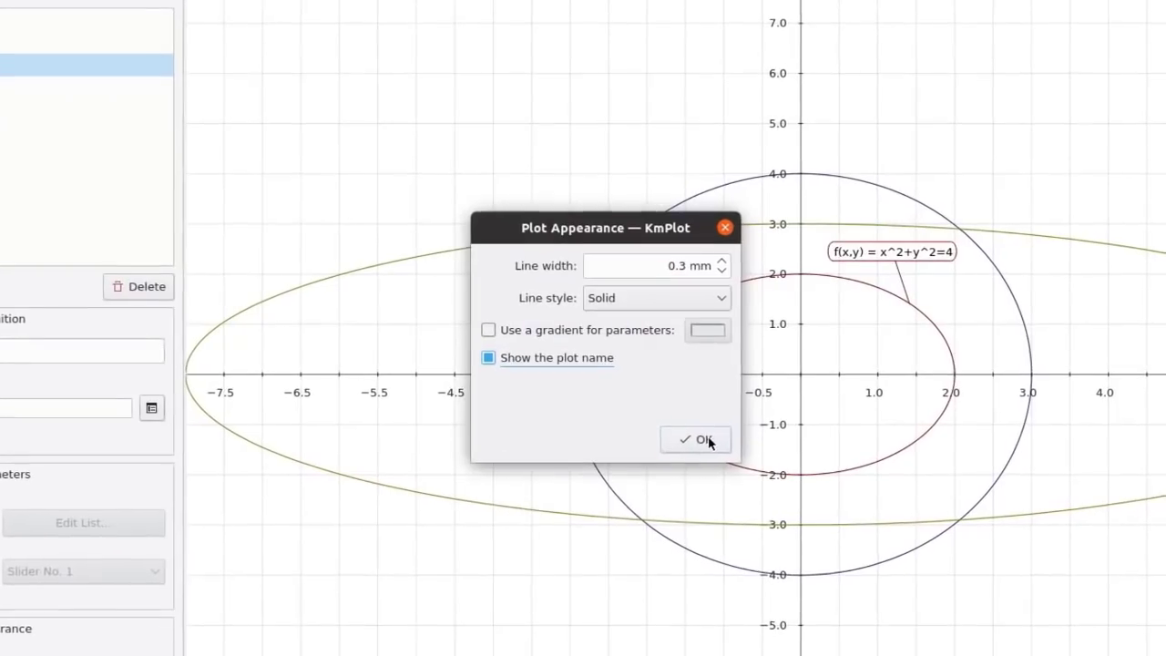
click(707, 440)
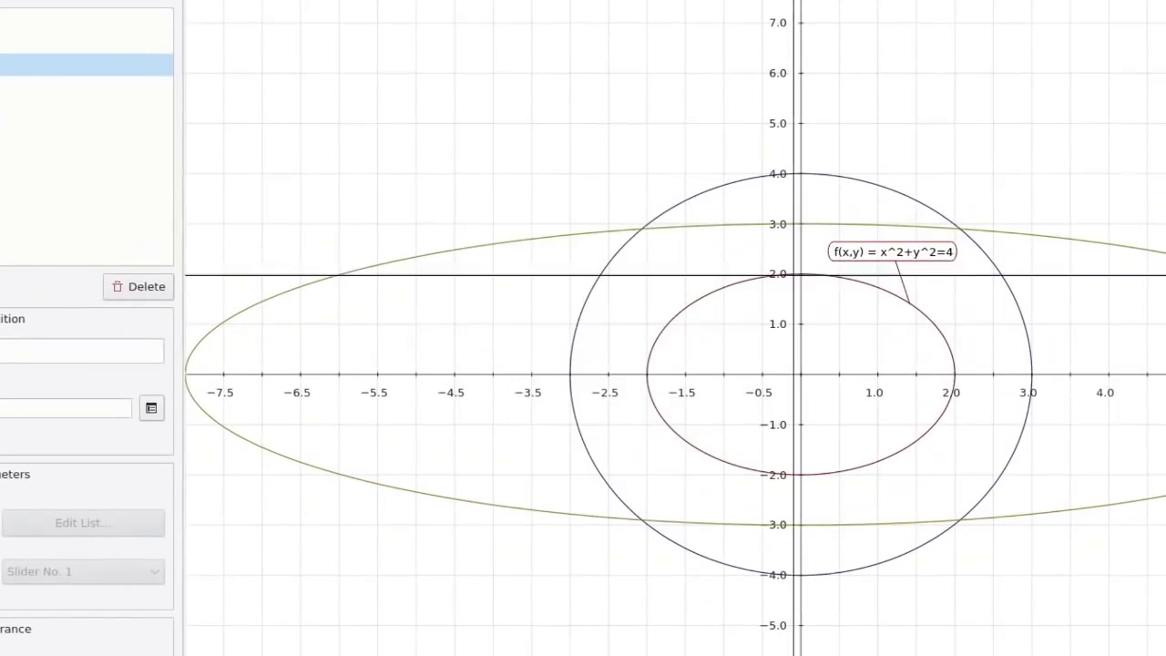
- Show the plot name of the g(x,y) ellipse on the graph
click(86, 42)
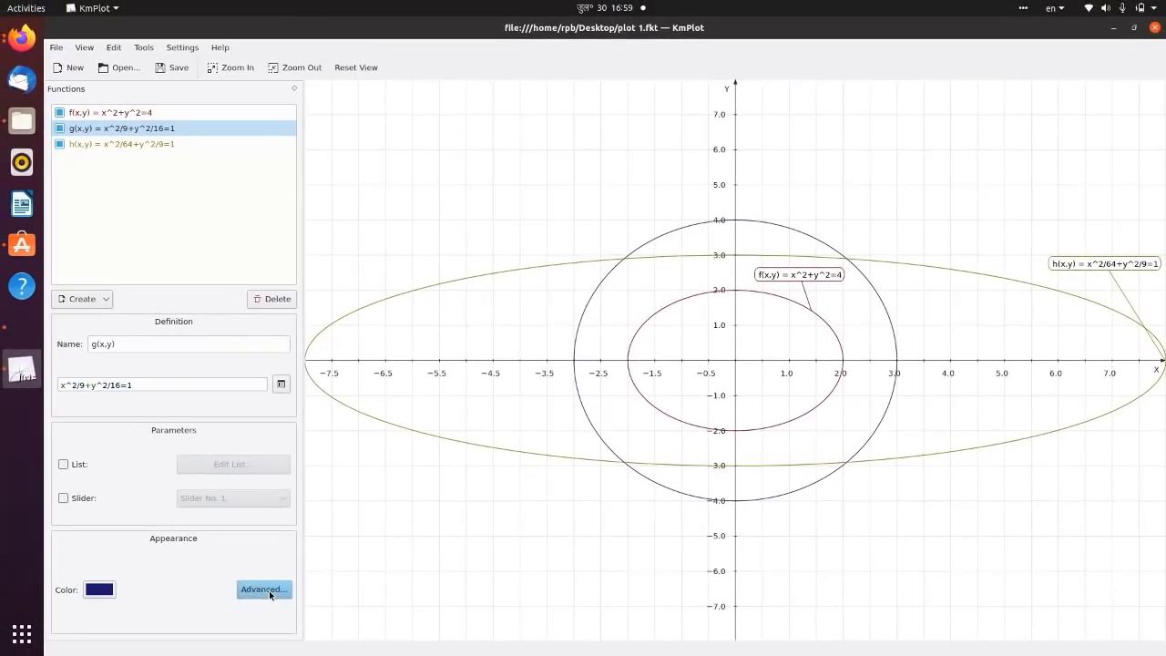
click(269, 590)
click(678, 305)
click(618, 328)
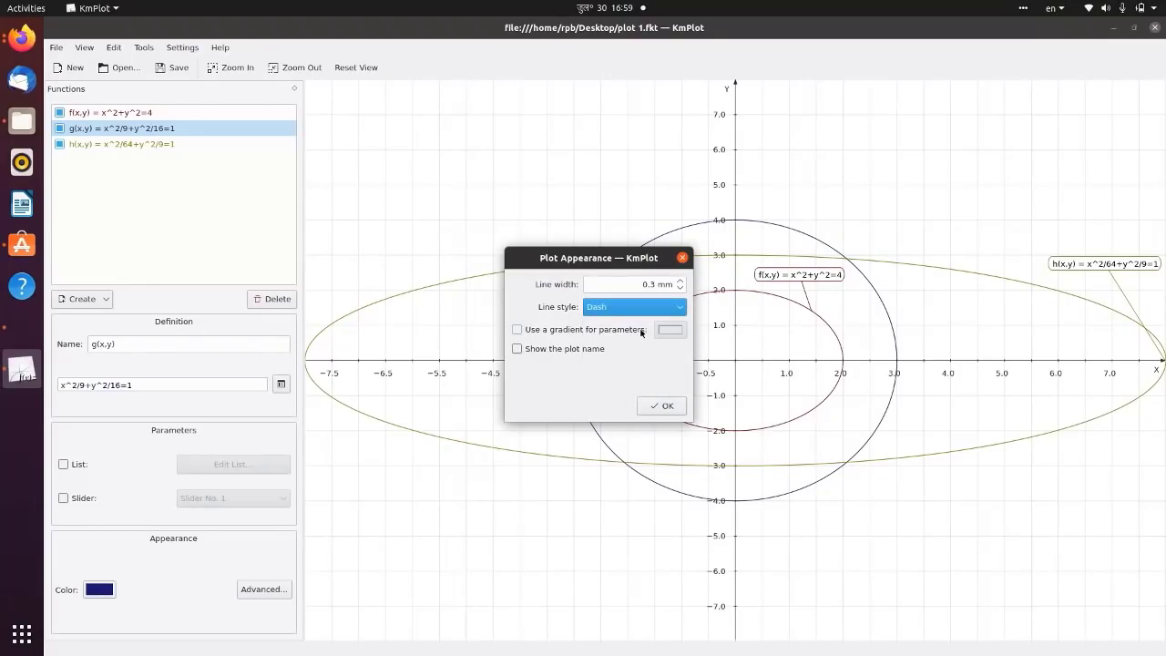
click(643, 311)
click(605, 349)
click(604, 348)
click(659, 407)
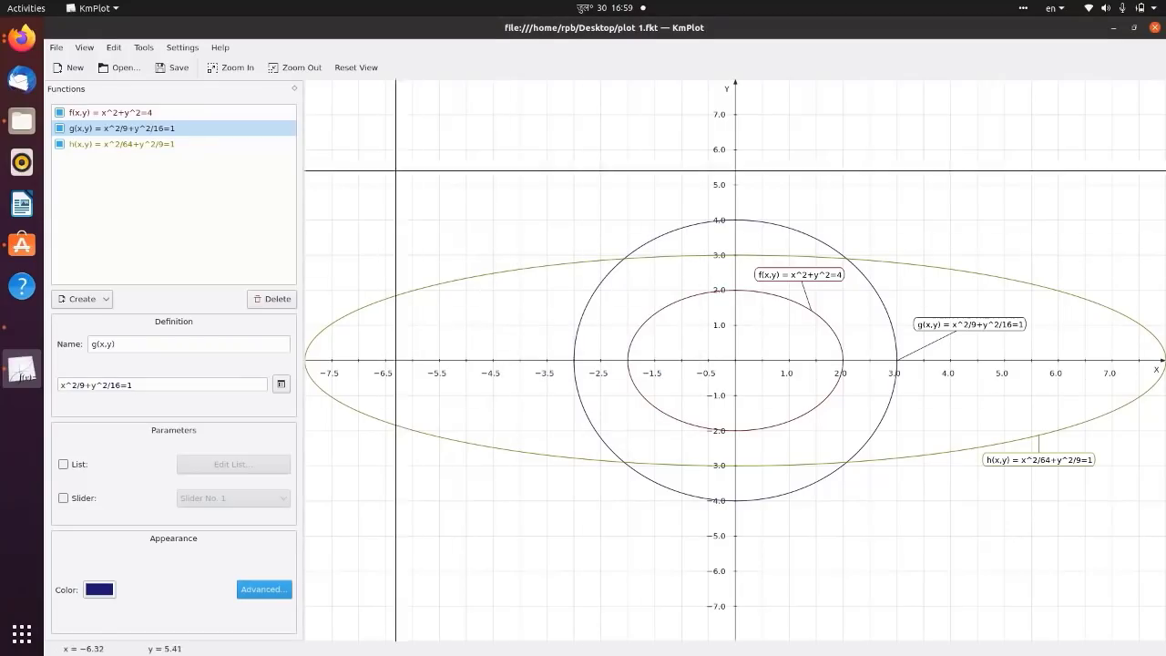
- Toggle the visibility of the h(x,y) and g(x,y) ellipses, and delete all three implicit plots
click(61, 146)
click(58, 144)
click(272, 299)
click(61, 128)
click(61, 128)
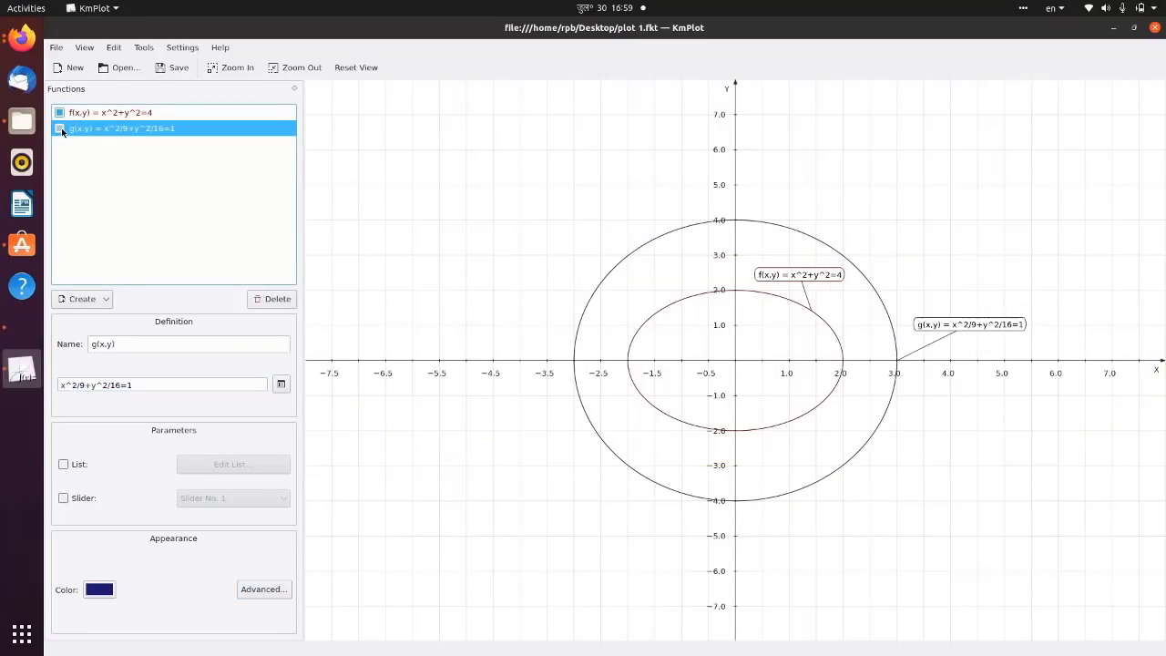
click(272, 299)
click(271, 299)
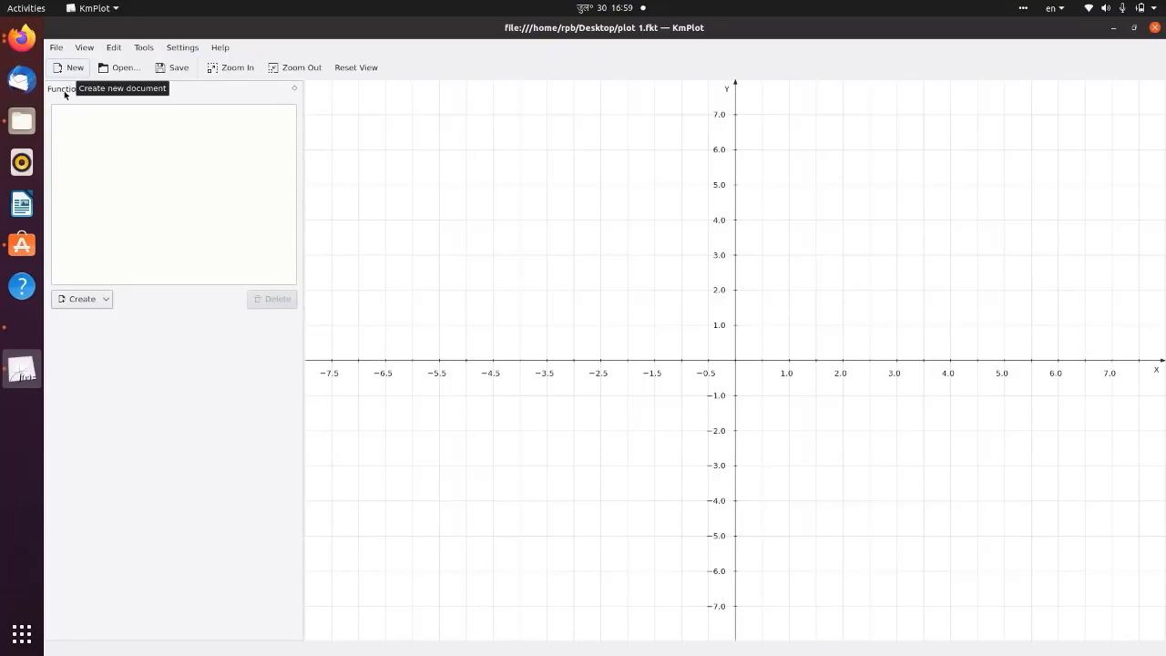
- Create a polar plot with the equation r=3
click(82, 299)
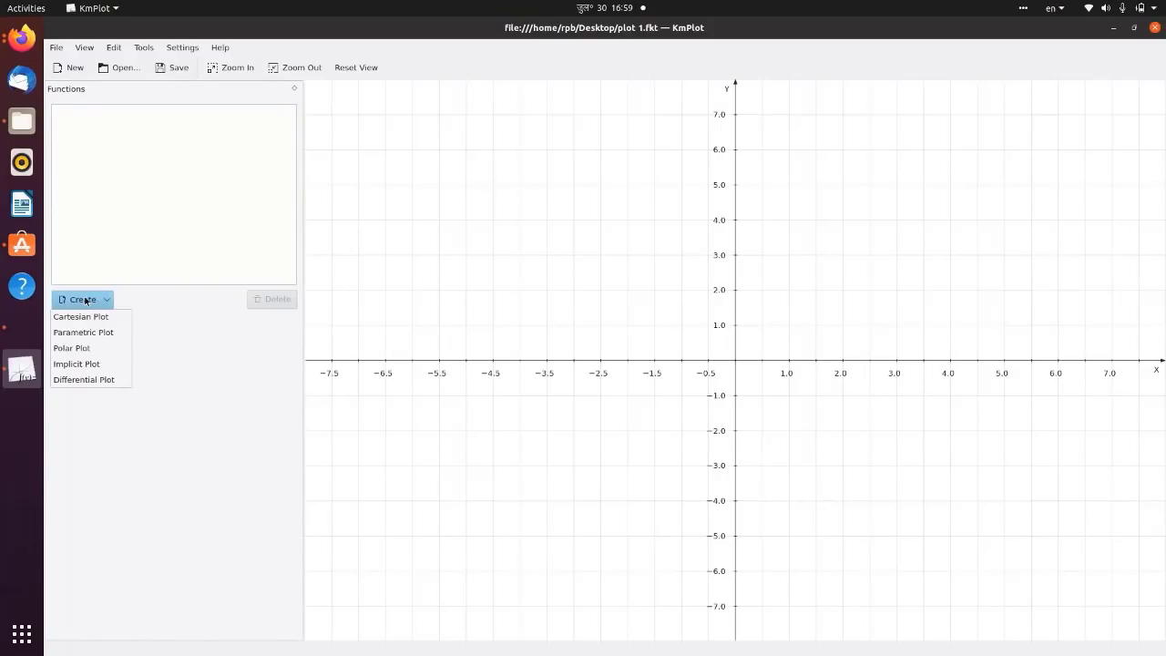
click(91, 349)
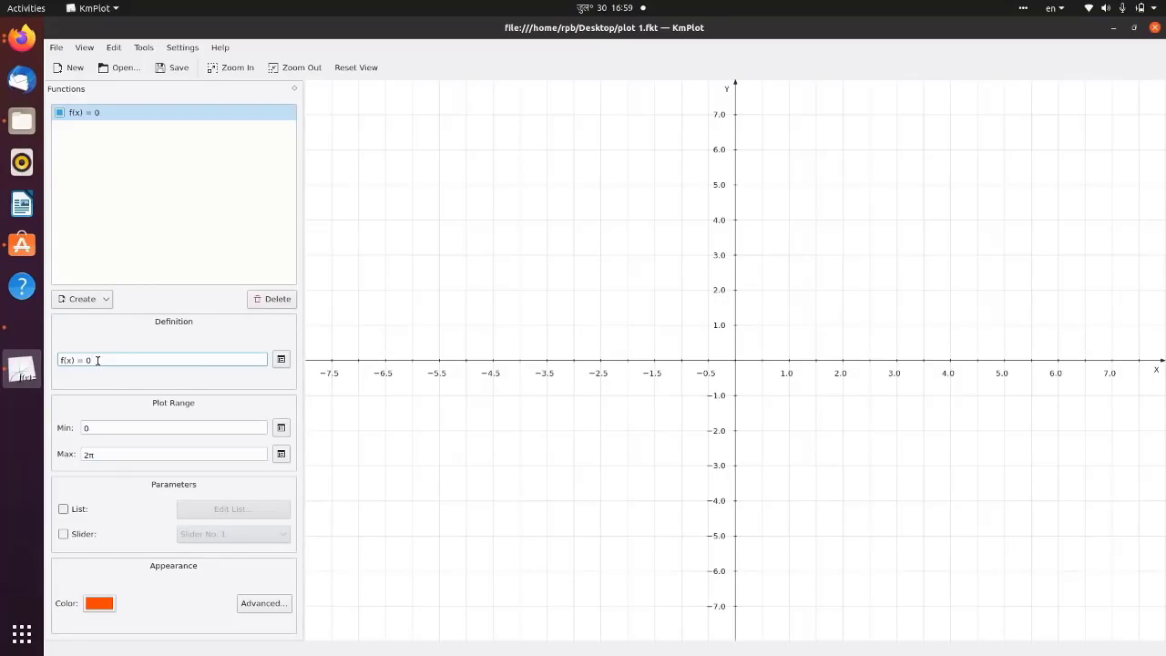
drag(94, 361, 48, 364)
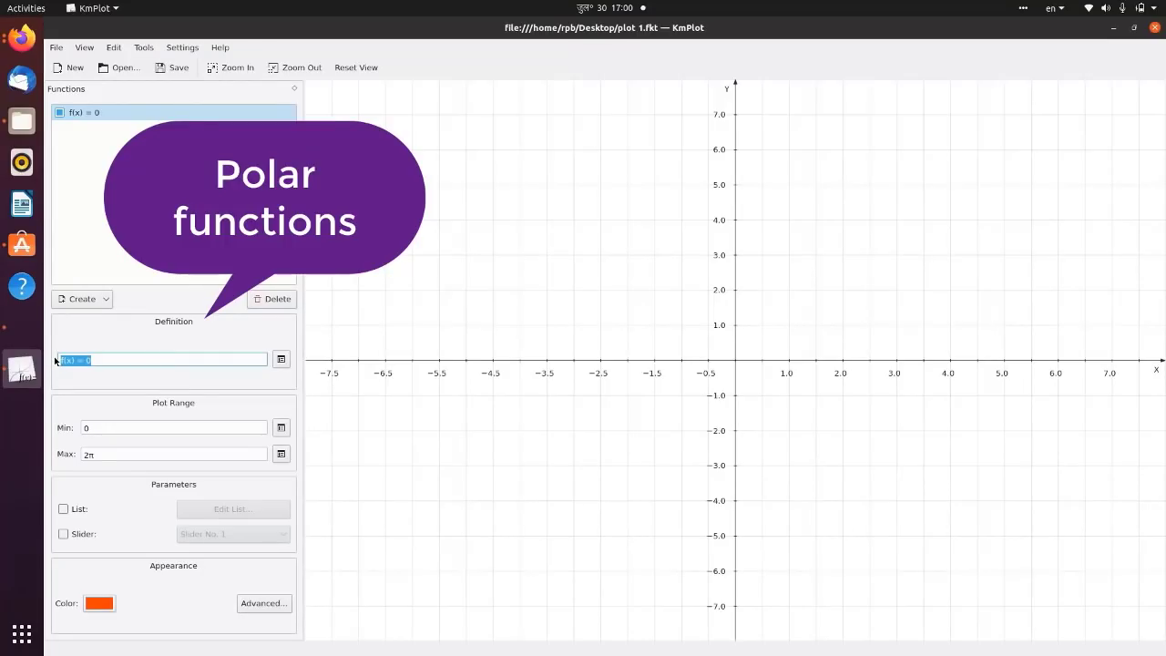
text(r)
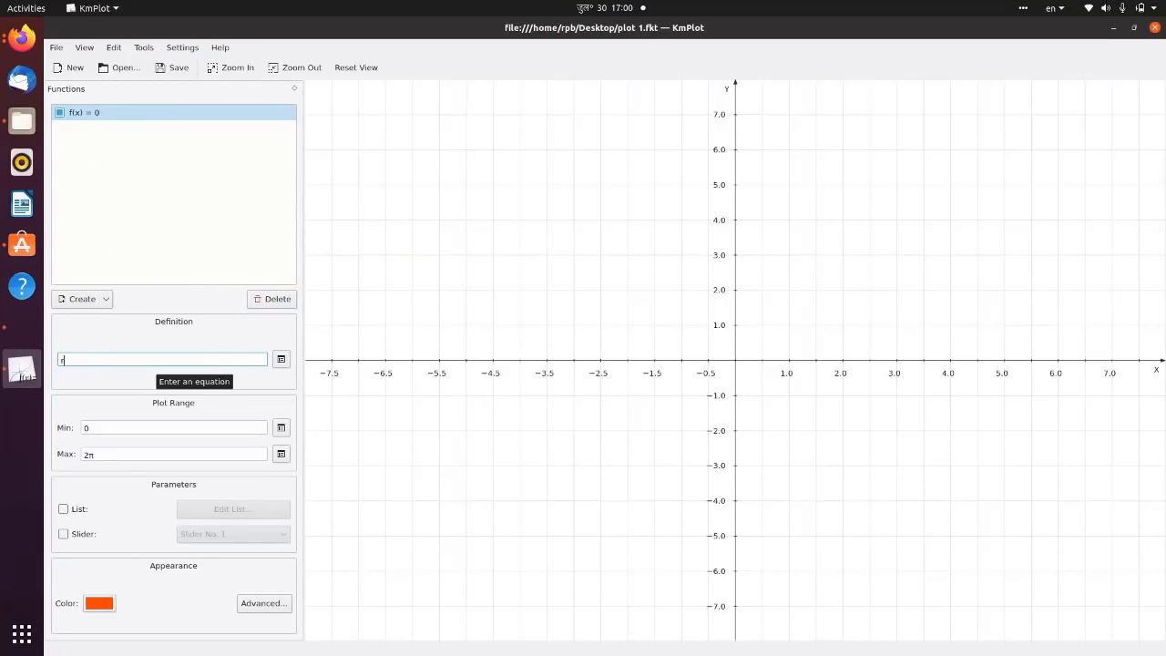
text(=3)
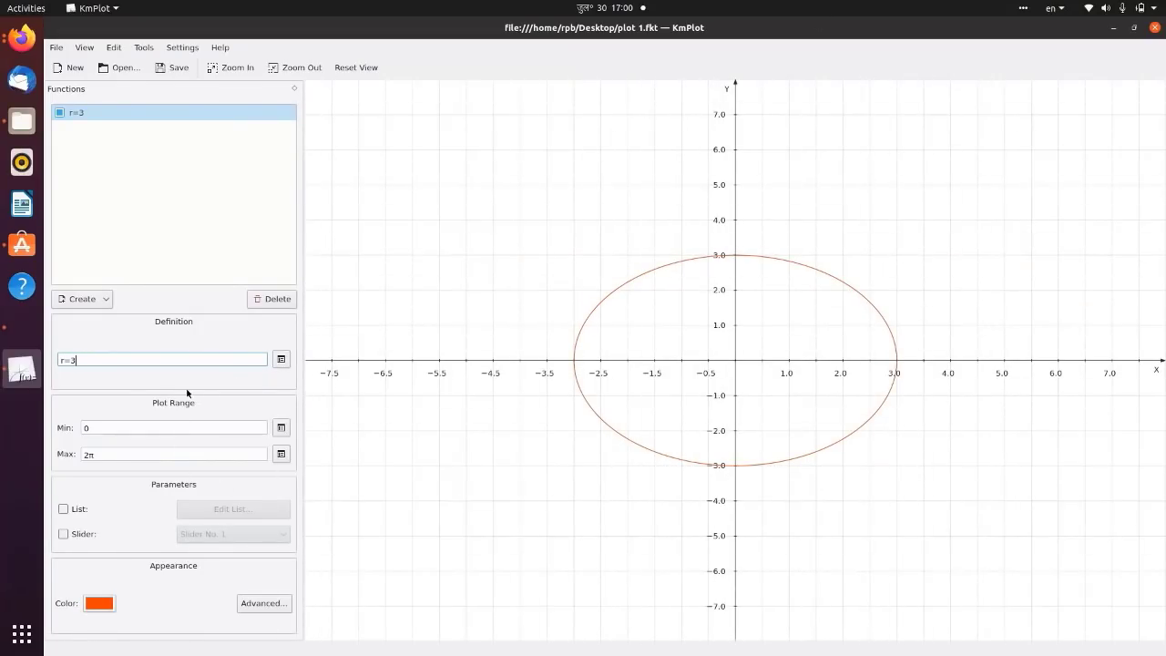
- Show the plot name of the r=3 polar plot on the graph
click(263, 603)
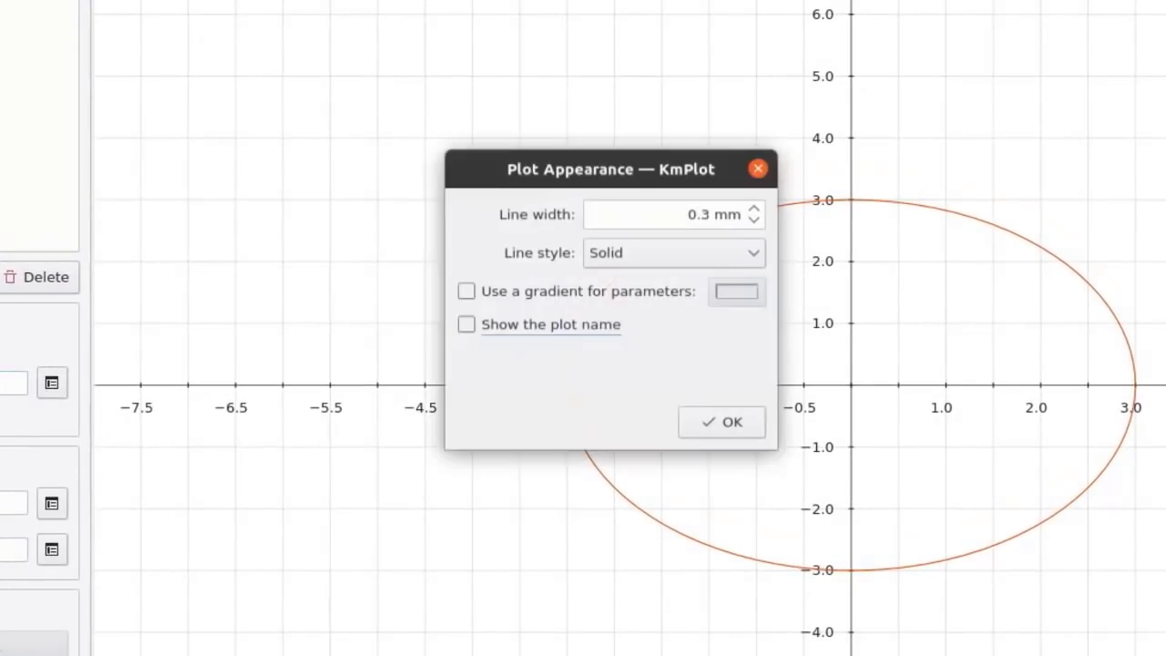
click(544, 325)
click(723, 425)
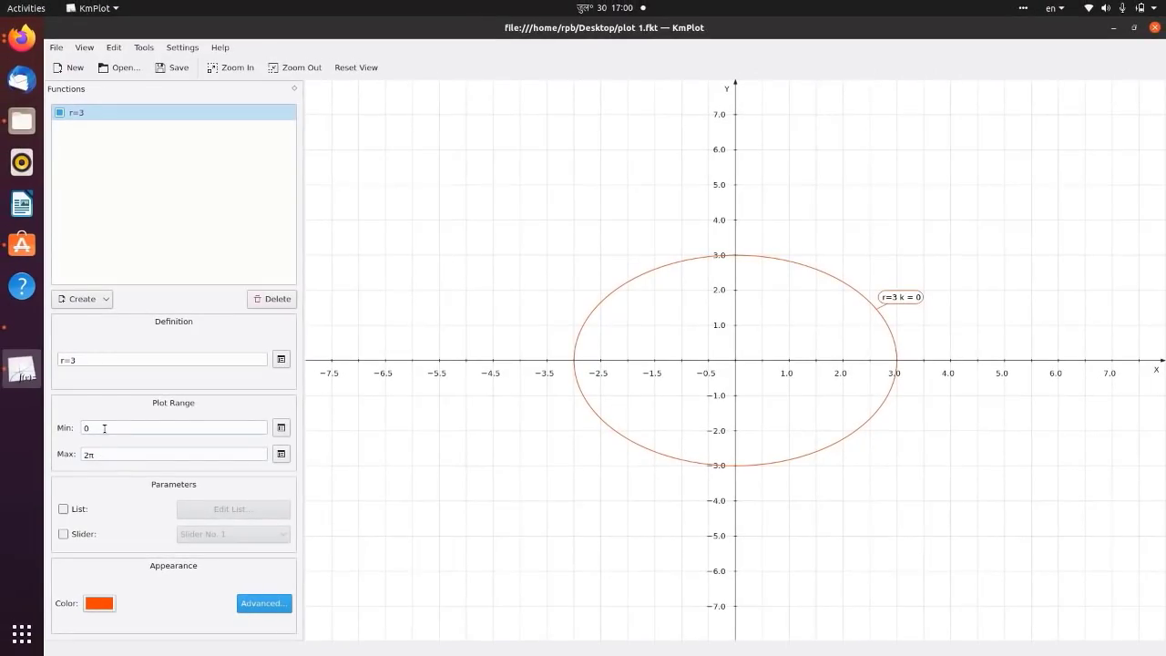
- Set the maximum of the r=3 plot range to π, and then to π/2
drag(99, 455, 78, 455)
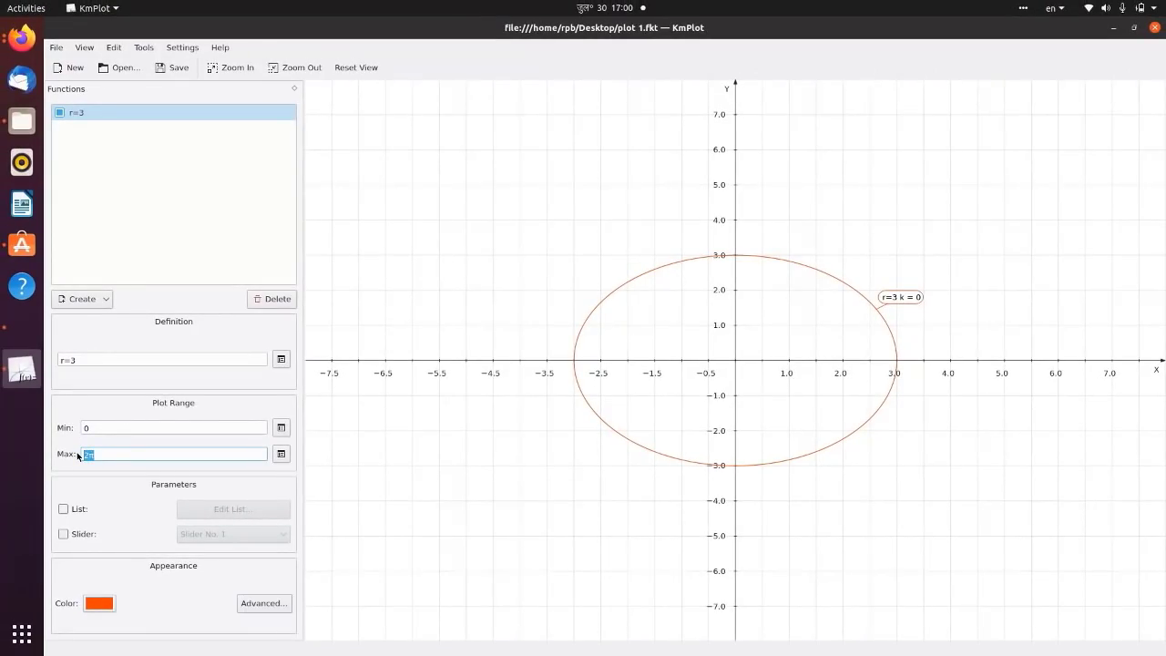
click(281, 453)
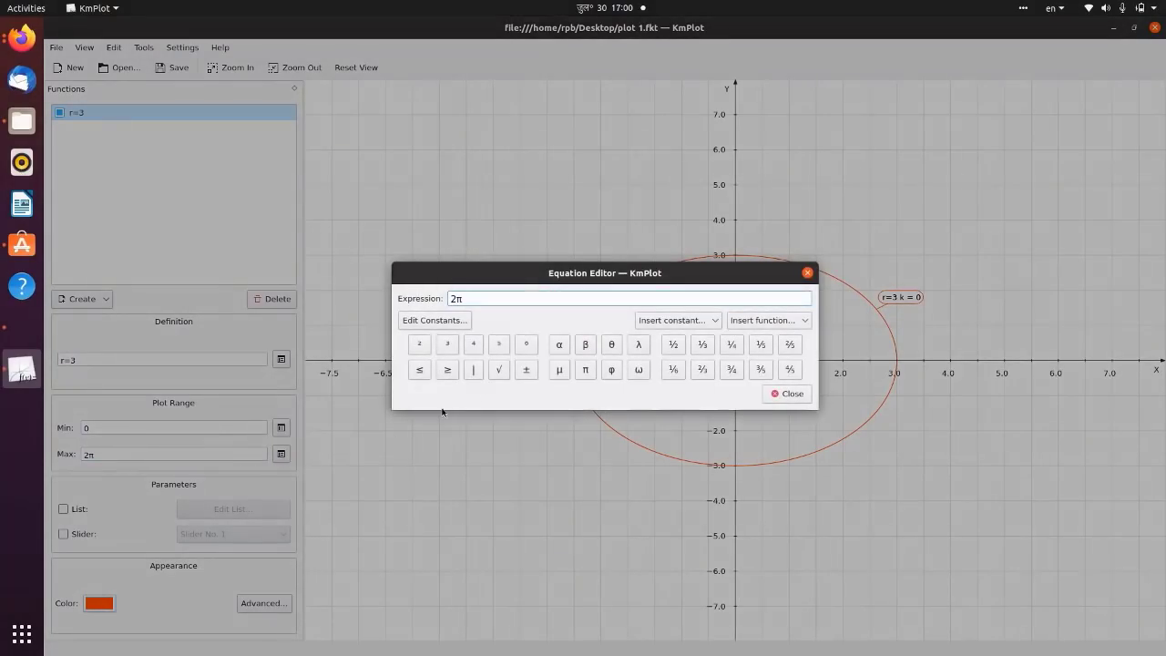
click(788, 393)
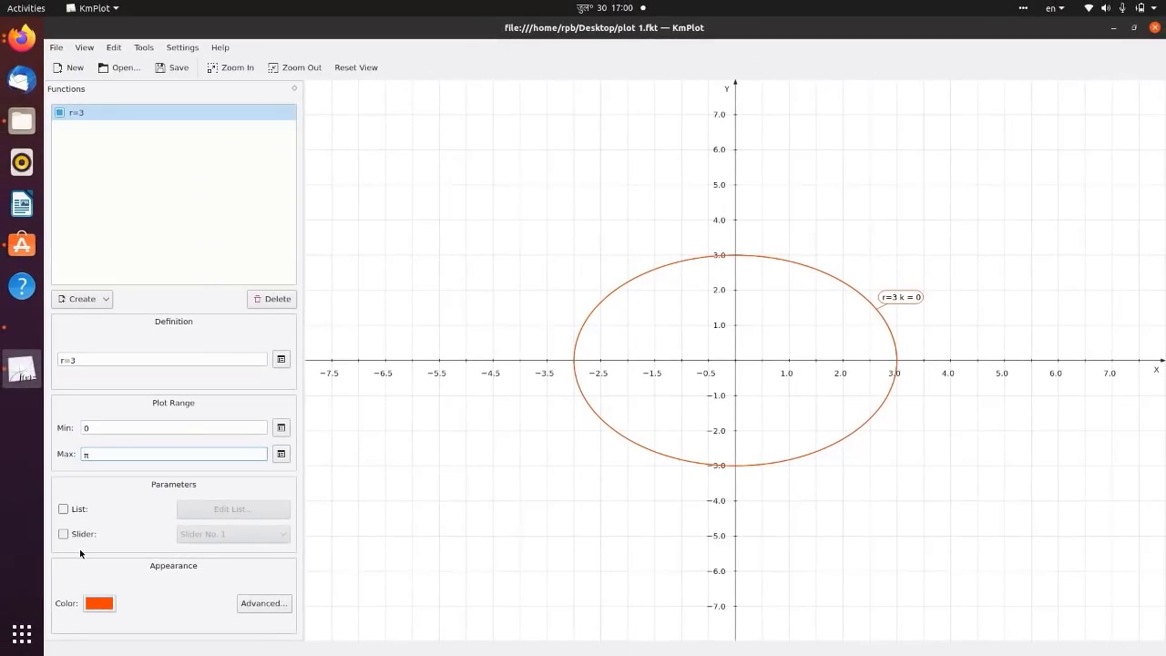
key(Return)
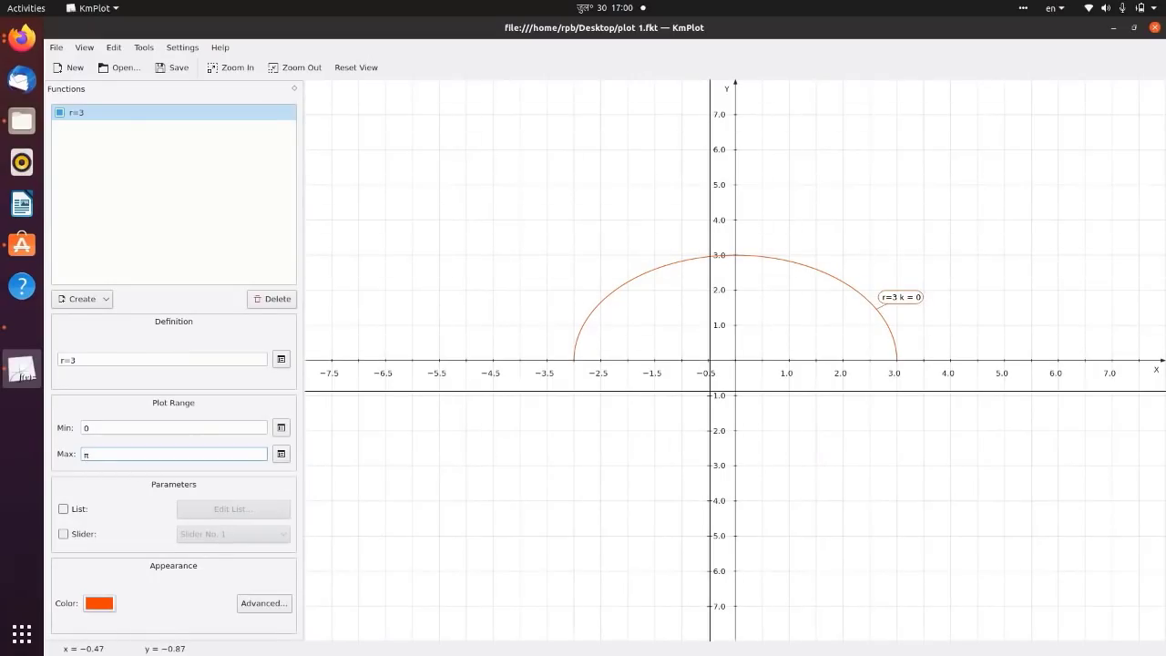
text(/2)
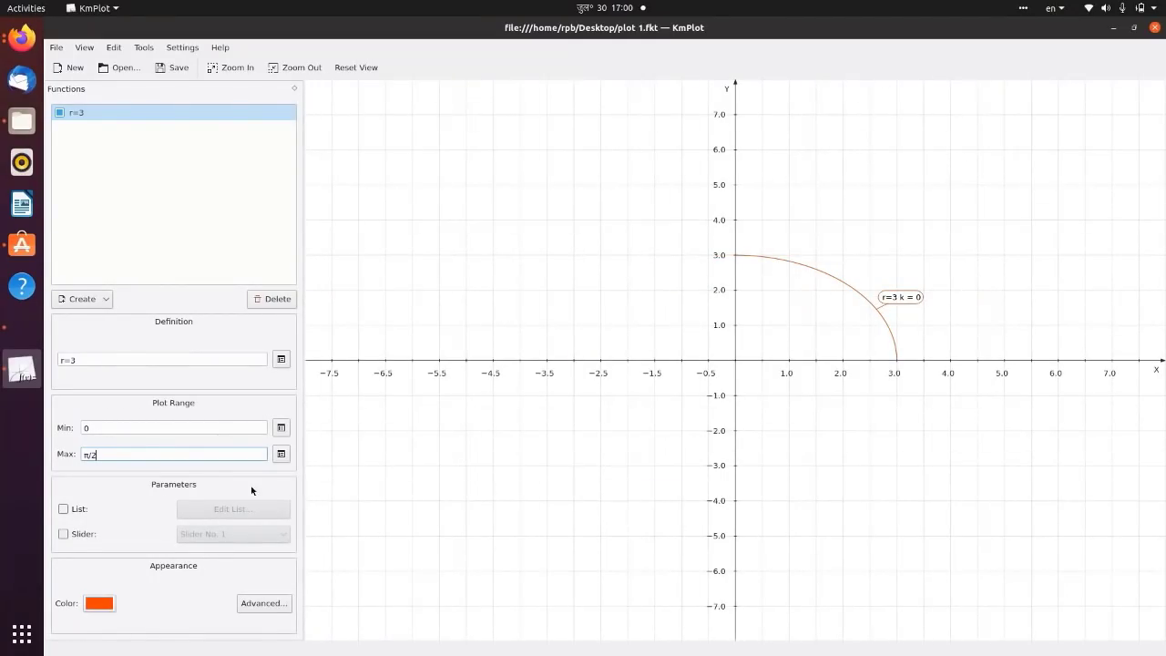
- Replace the plot range maximum with ²π using the Equation Editor's symbols
key(BackSpace)
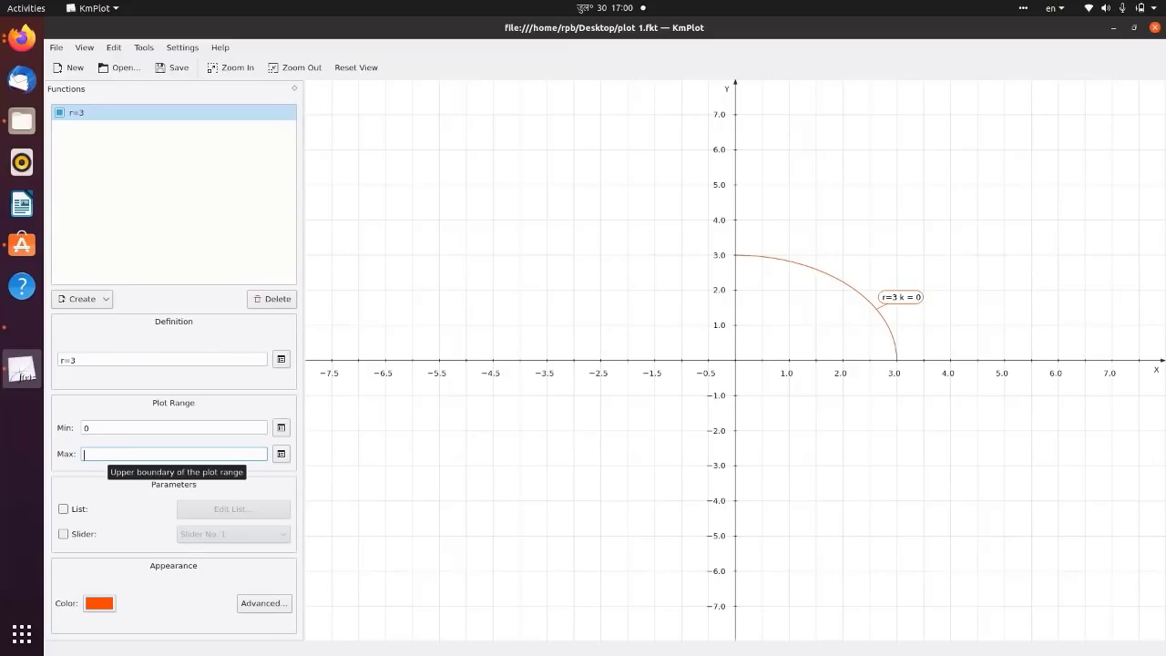
click(280, 454)
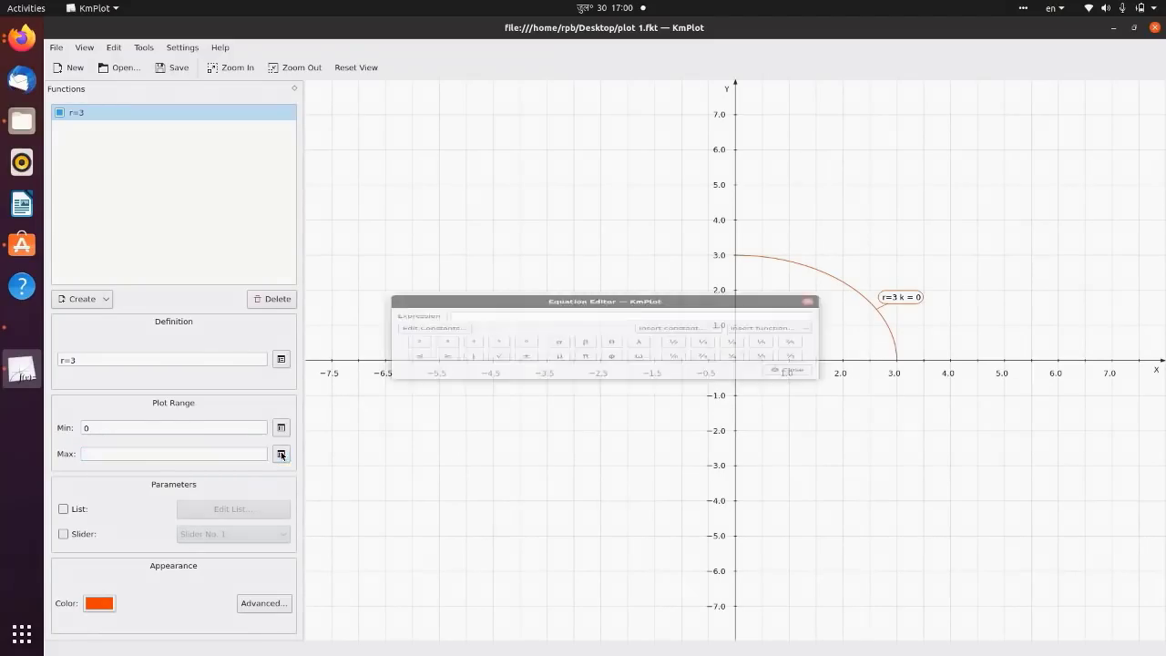
click(419, 344)
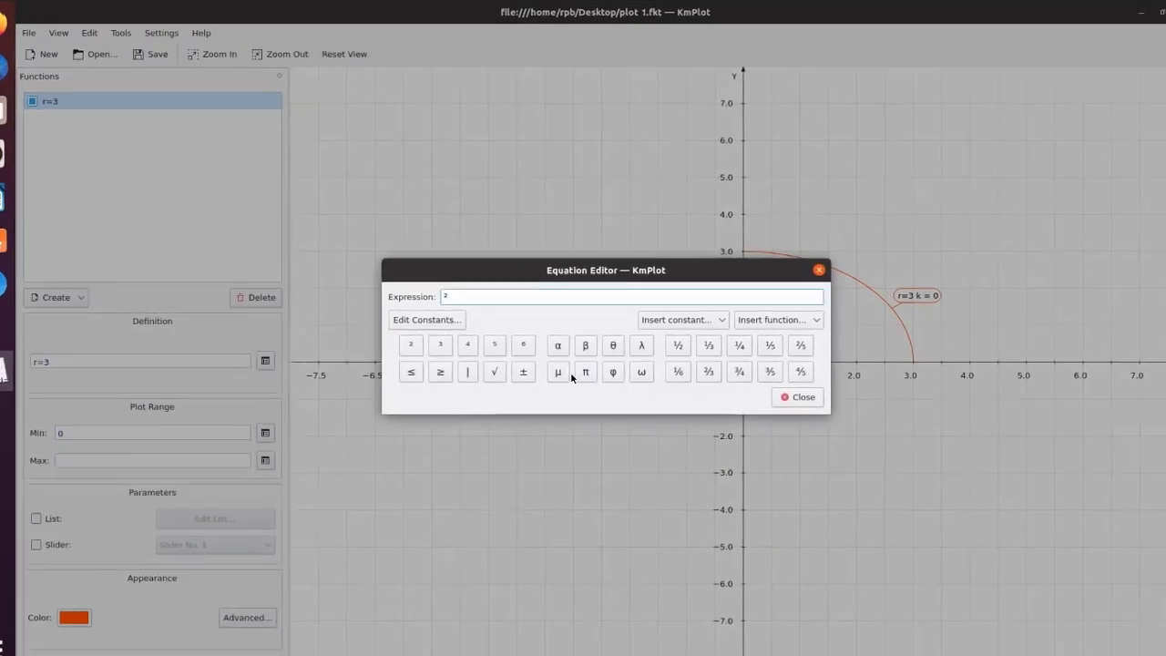
click(584, 369)
drag(406, 278, 302, 285)
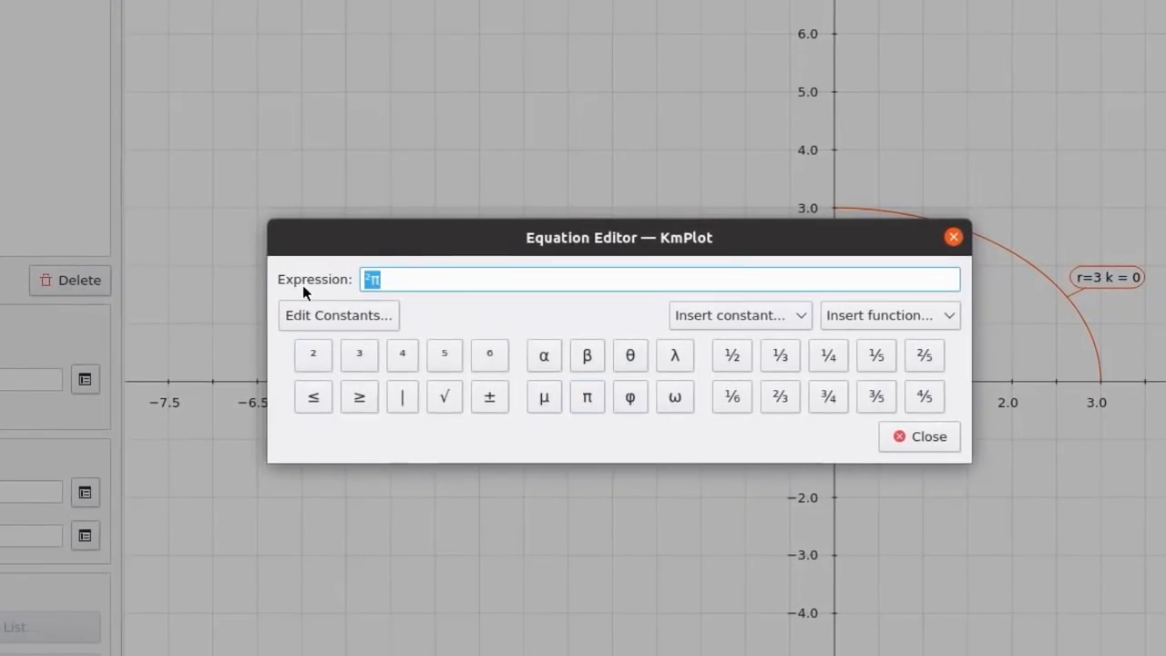
key(Return)
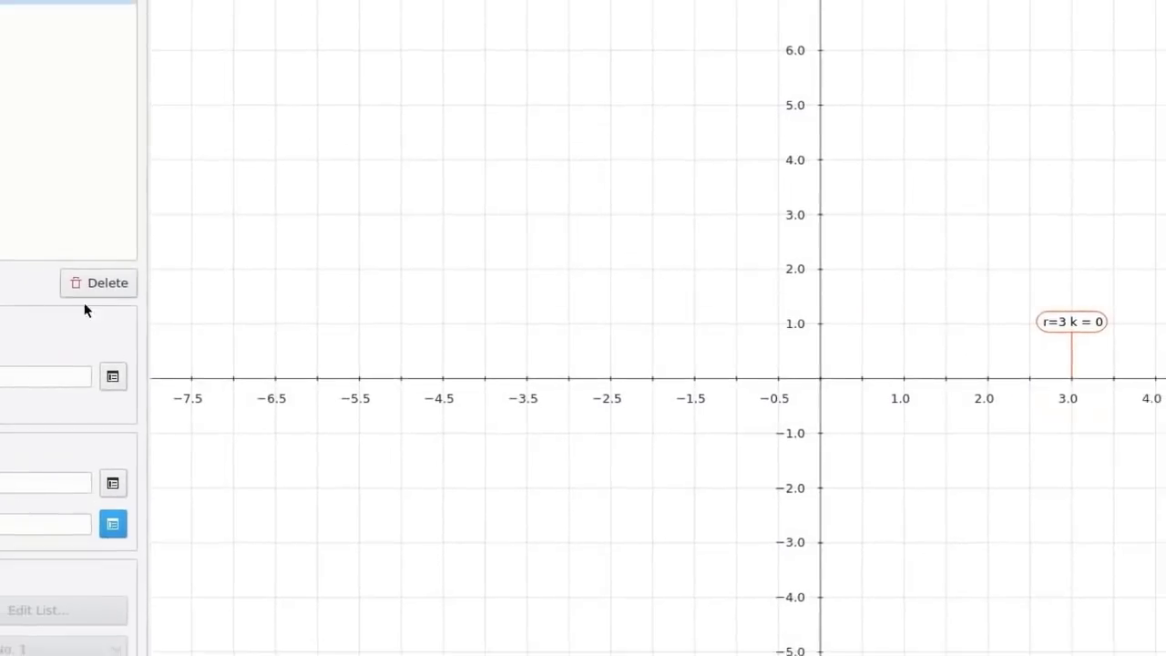
- Set the maximum of the plot range to 2π, inserting the π symbol with the Equation Editor
drag(108, 452, 72, 460)
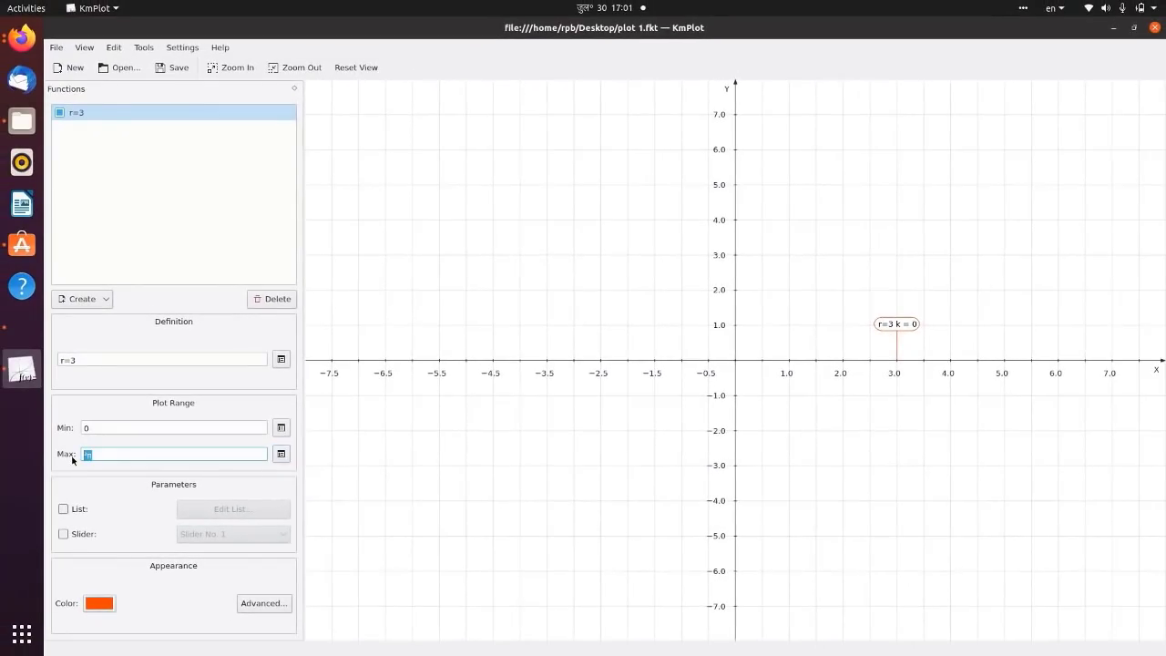
text(2)
click(280, 453)
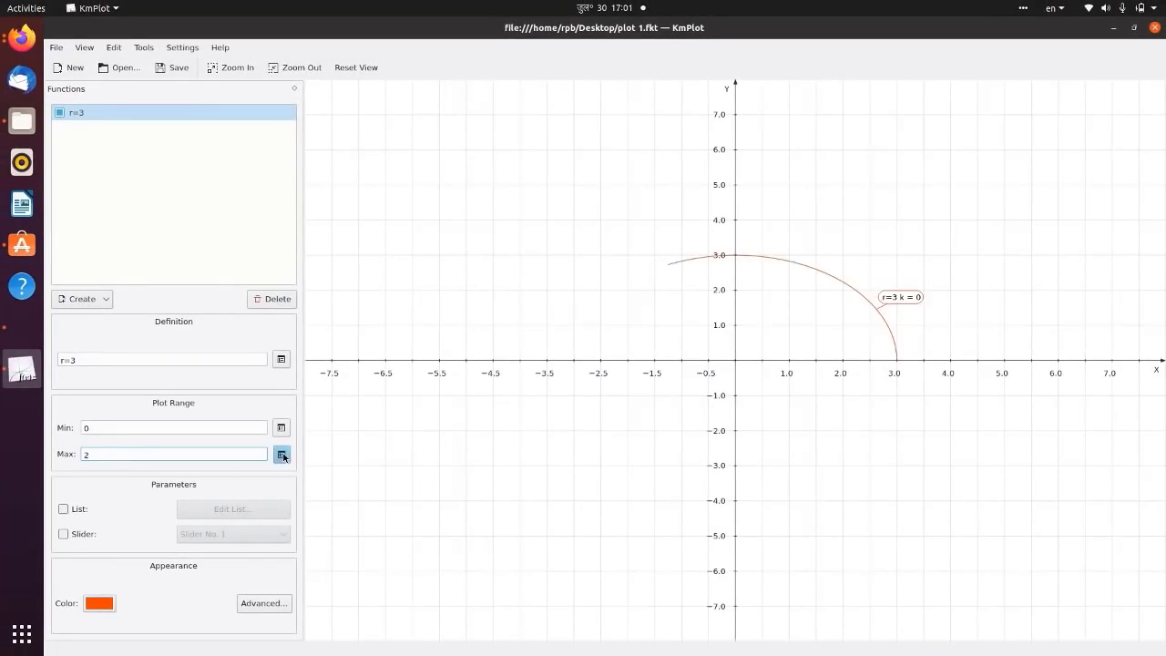
click(588, 370)
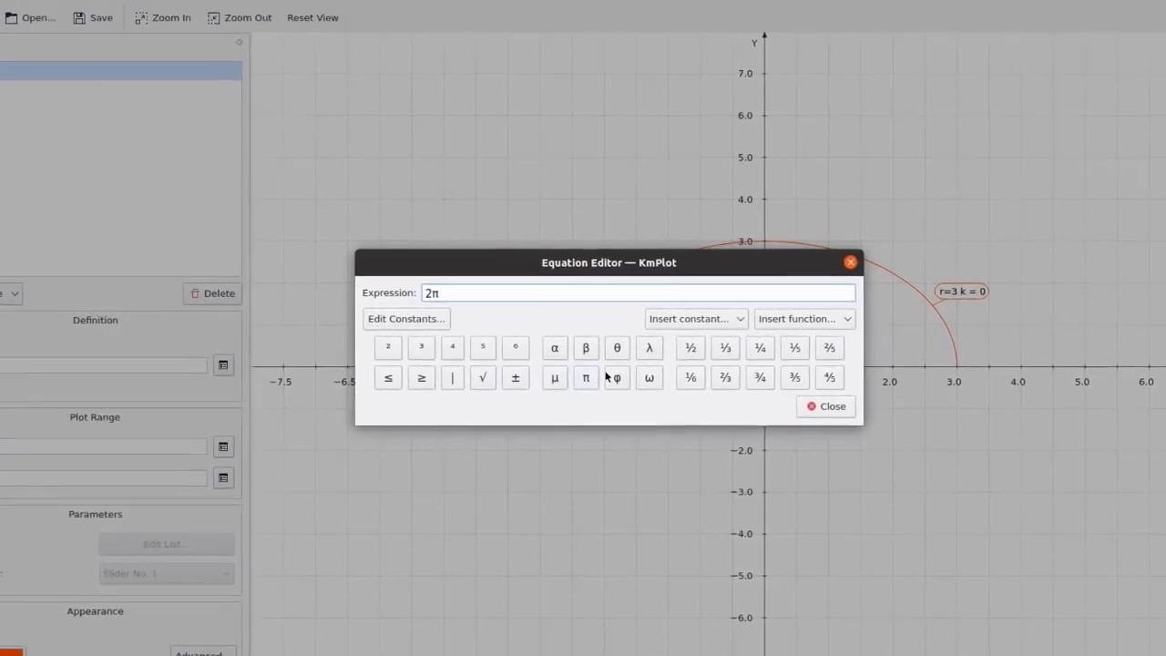
click(790, 394)
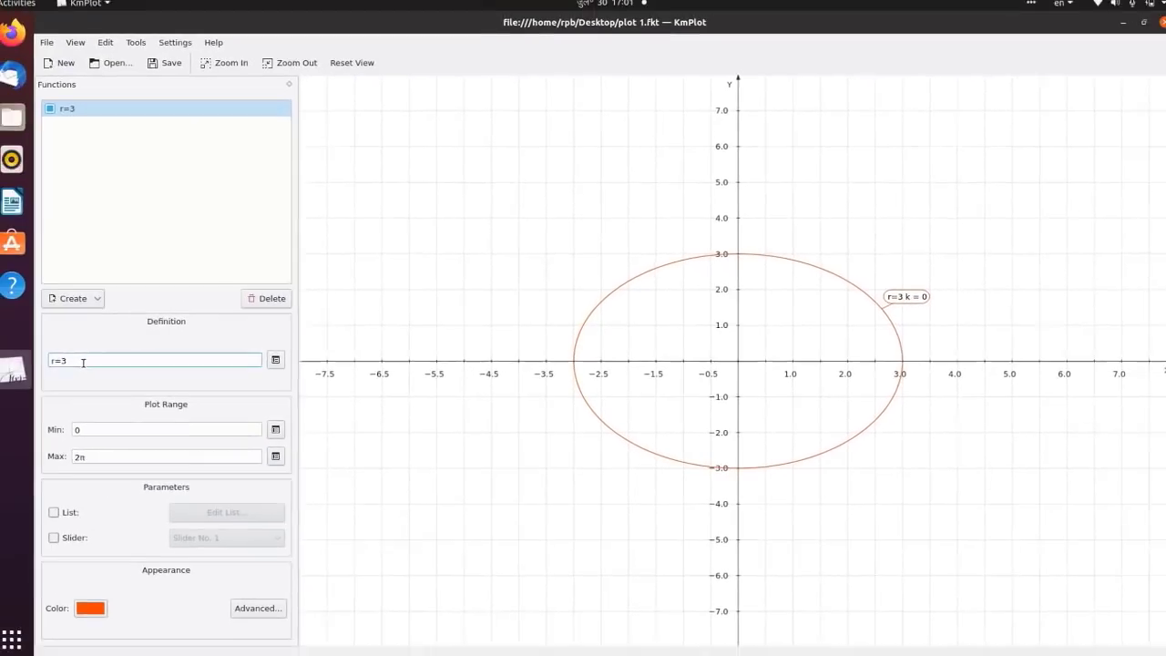
- Redefine the polar plot as r=5, and then as r(a)=a
text(5)
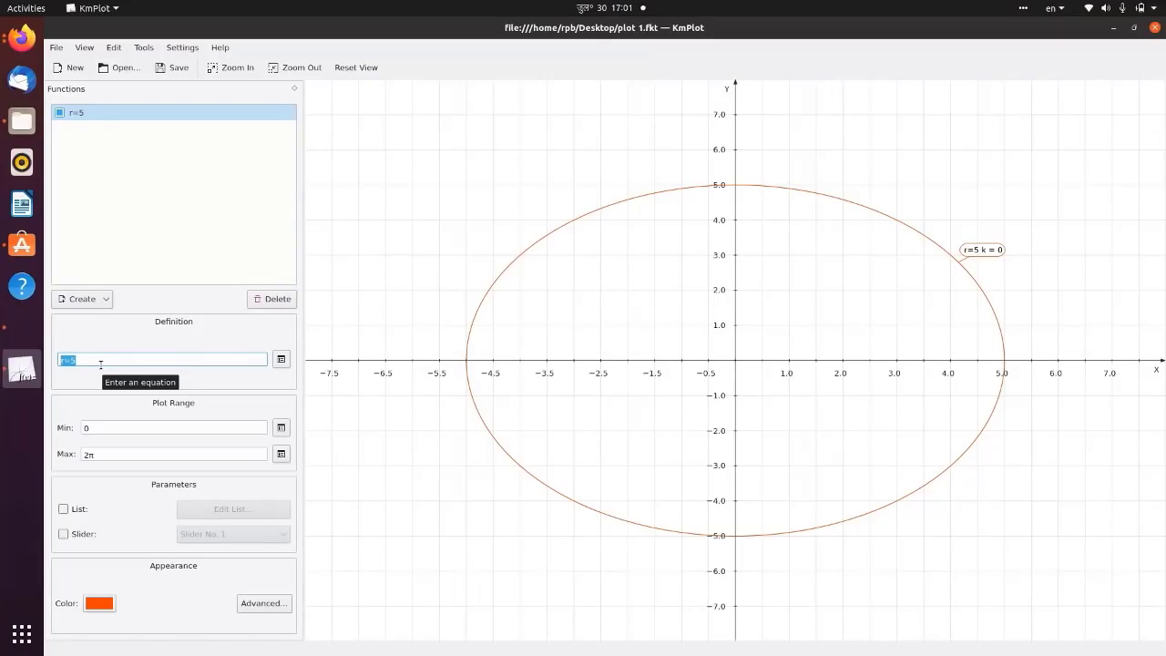
text(r(a)=)
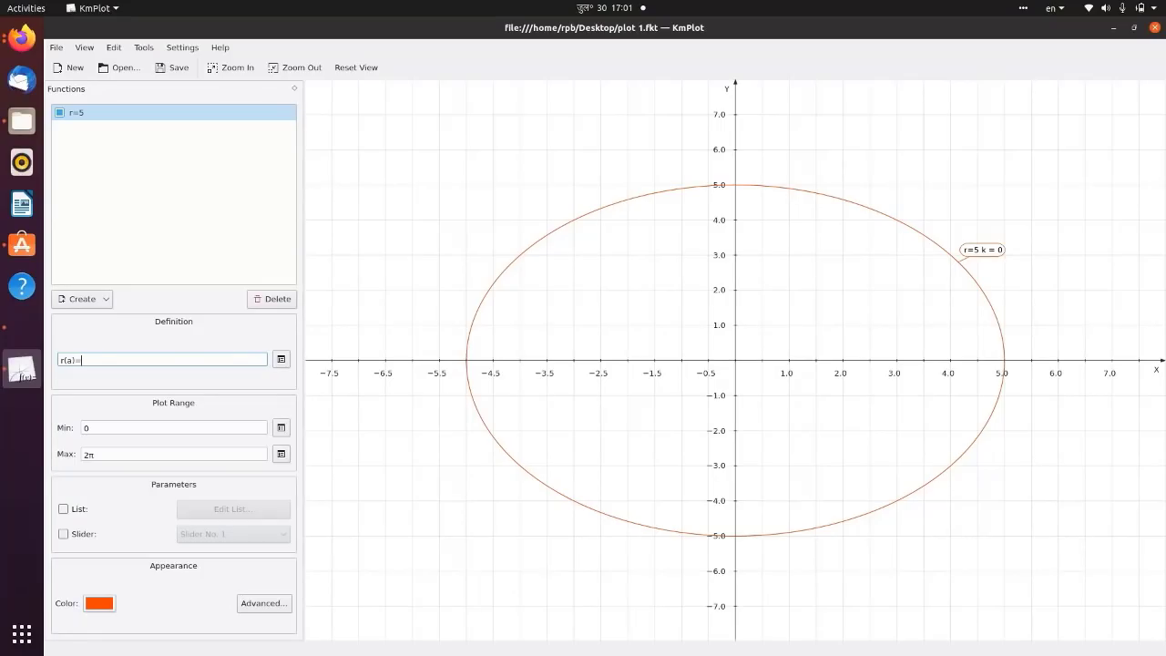
text(a)
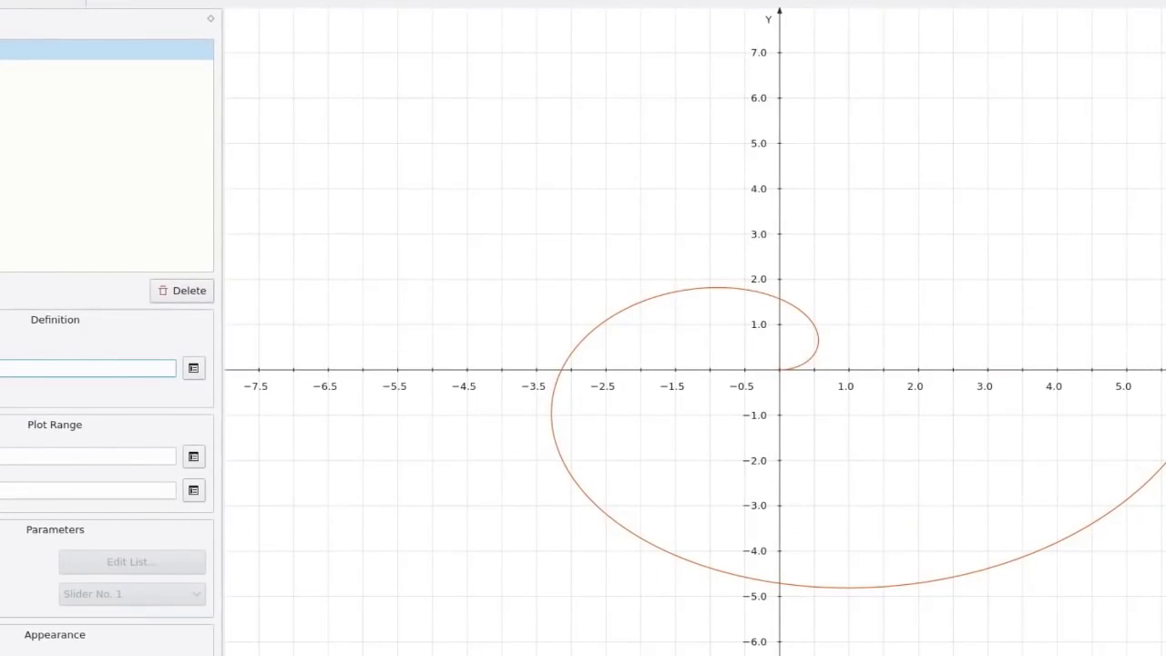
- Change the polar equation to r(a)=2a, and then to r(a)=a/2
key(Return)
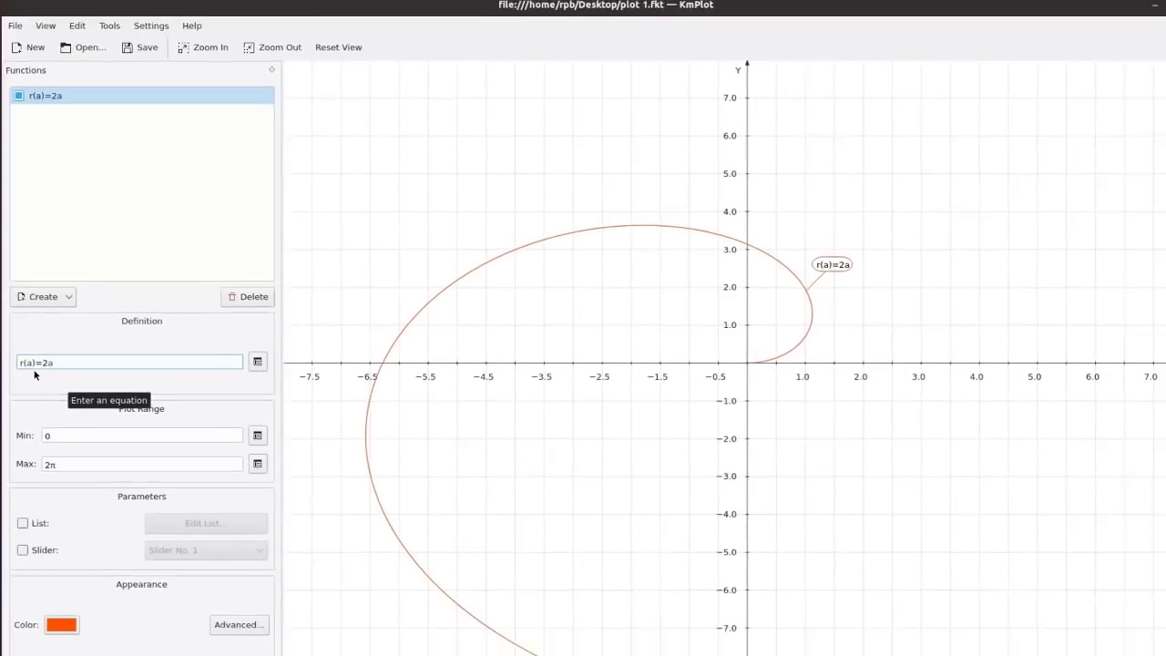
click(87, 359)
key(BackSpace)
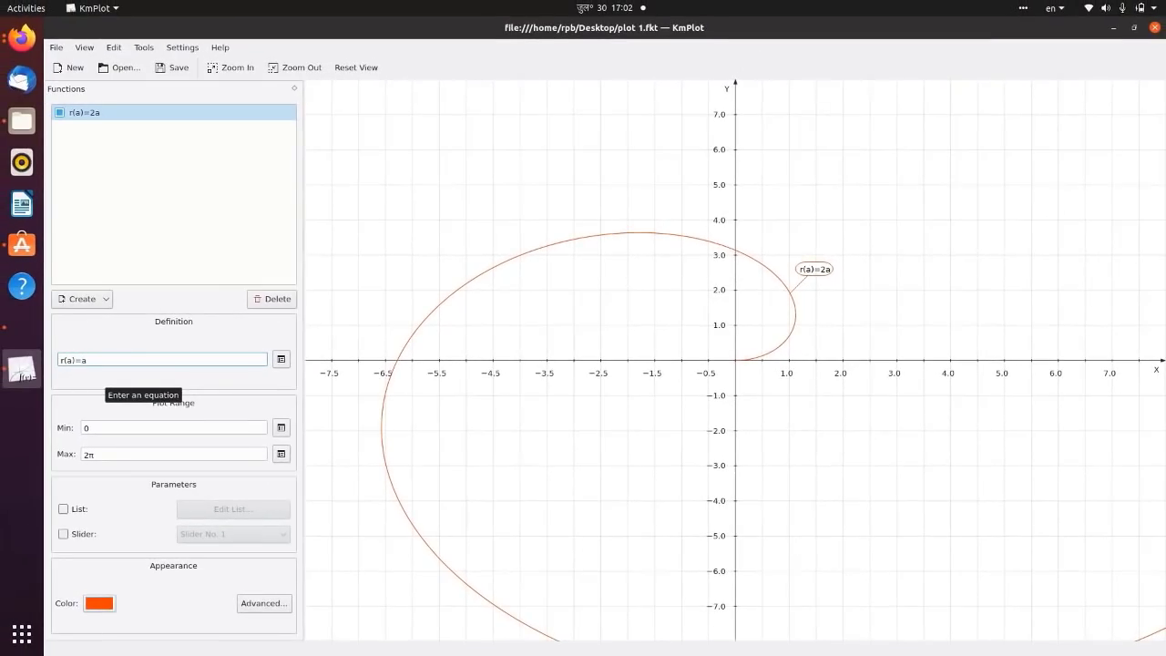
click(90, 360)
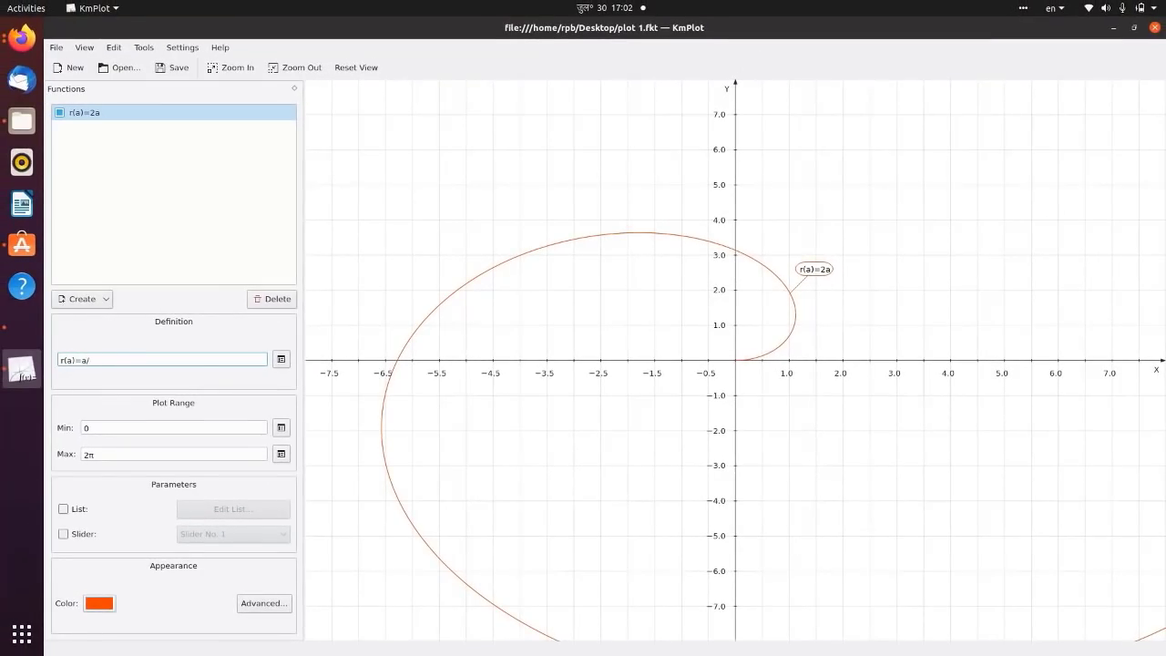
text(/2)
key(Return)
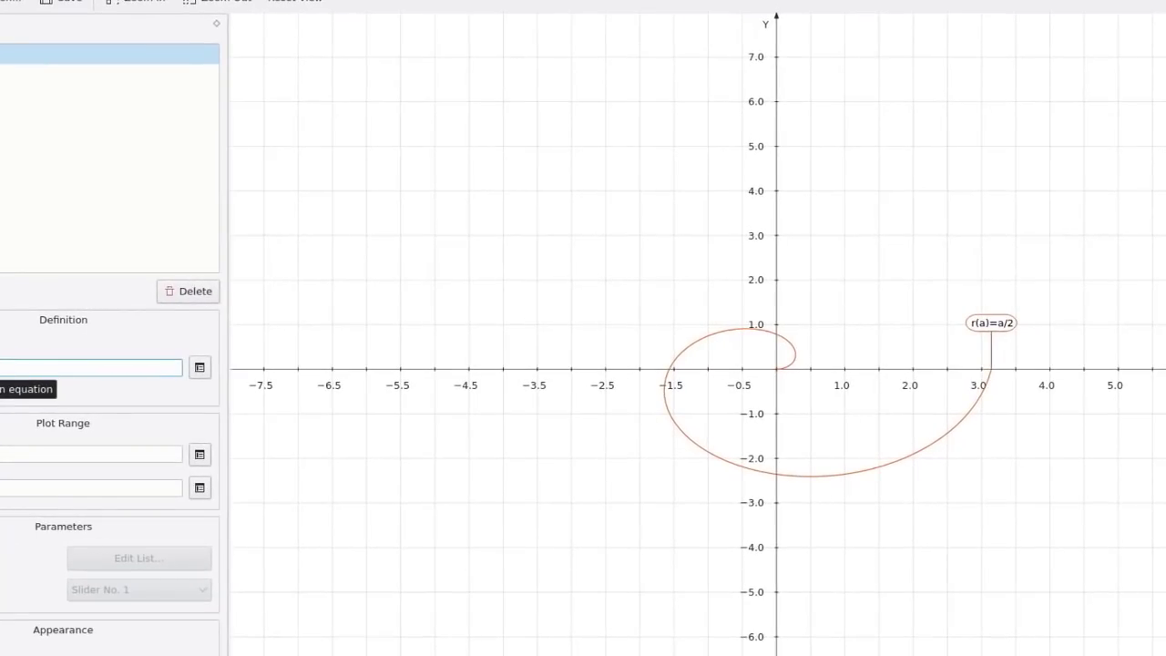
- Change the polar equation to r(a)=a/4, and then remove the division to leave r(a)=a
key(BackSpace)
text(4)
key(Return)
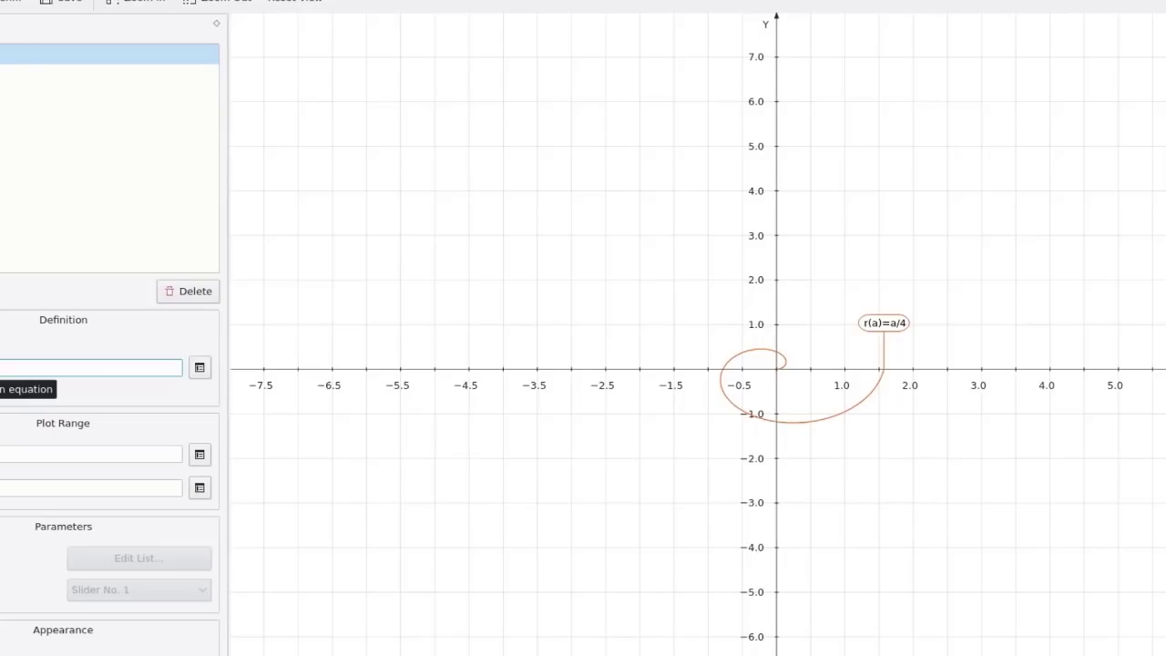
key(BackSpace)
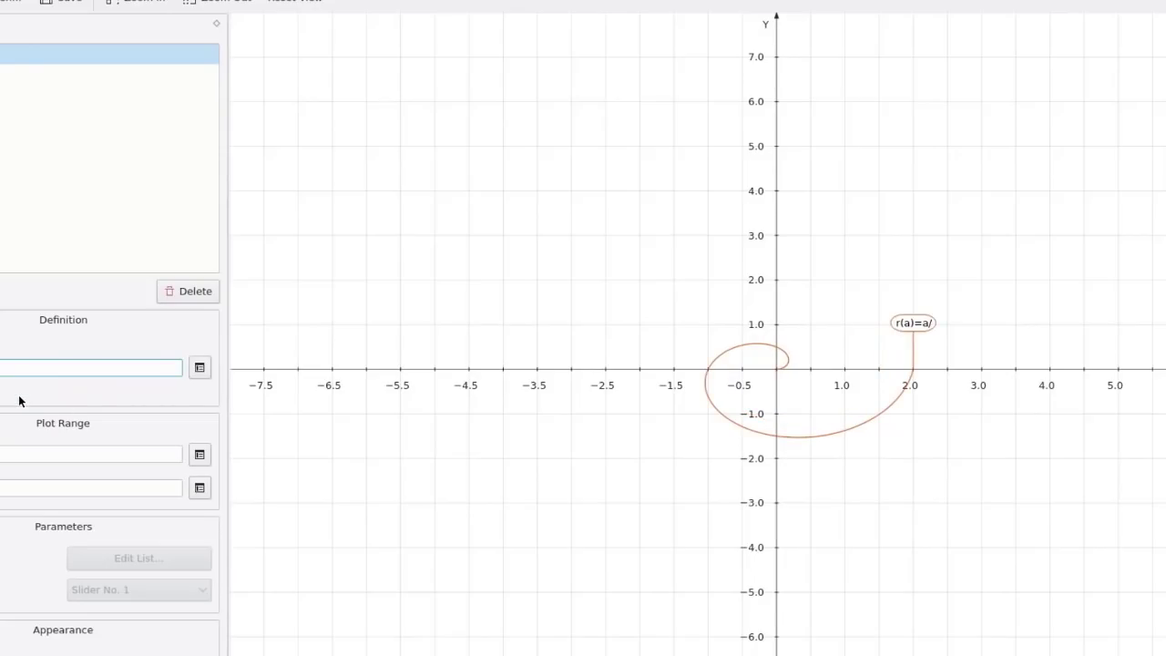
key(BackSpace)
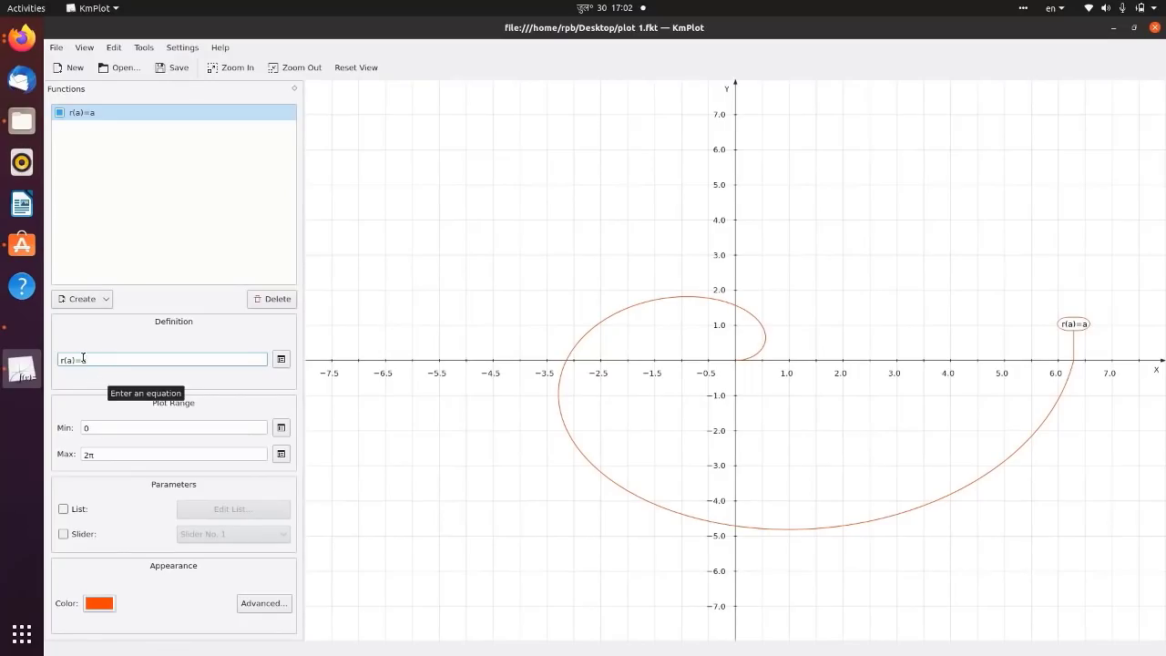
- Change the polar equation to r(a)=sin(a), and then to r(a)=sin(2a)
key(Left)
text(sin)
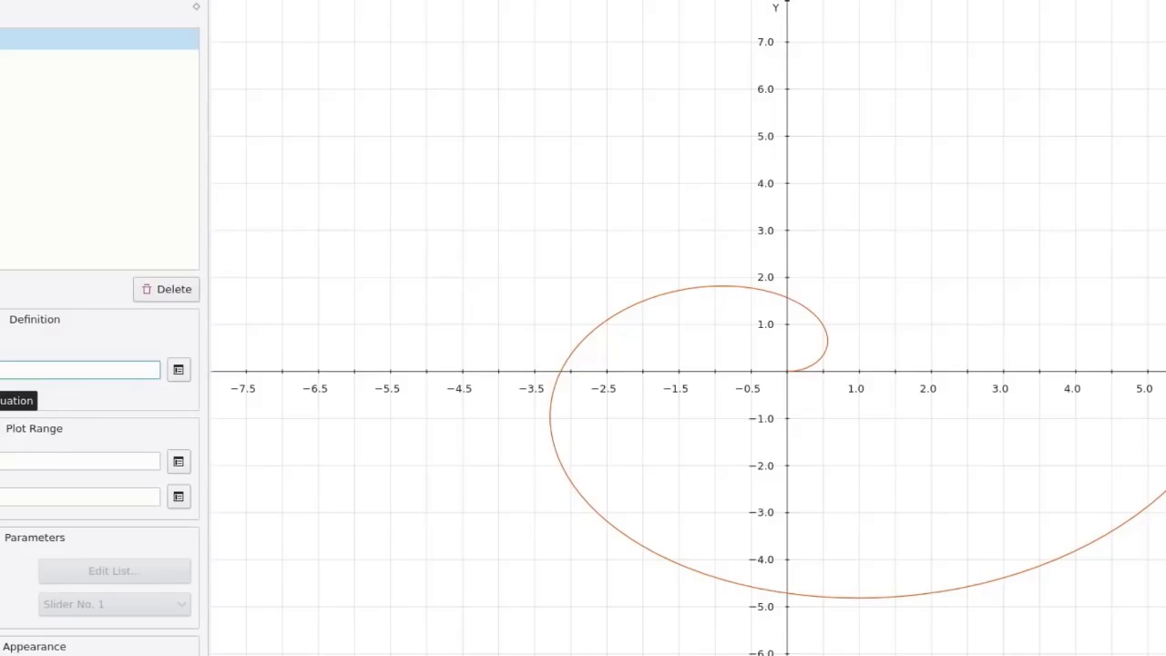
text()=sin(a))
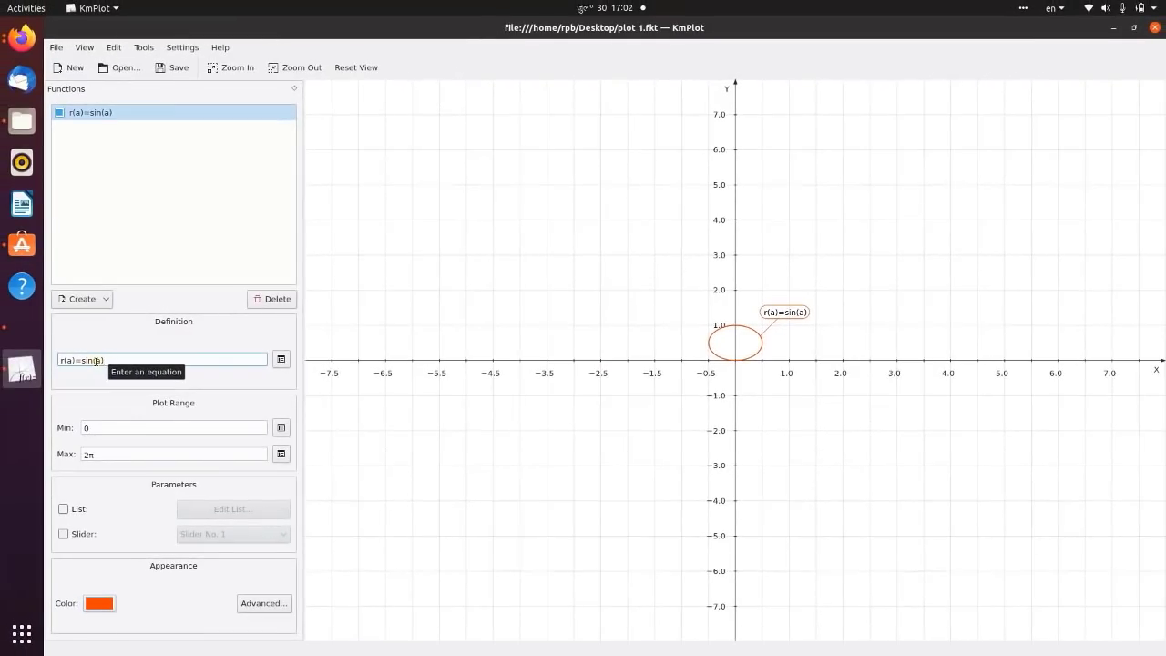
click(95, 361)
text(2)
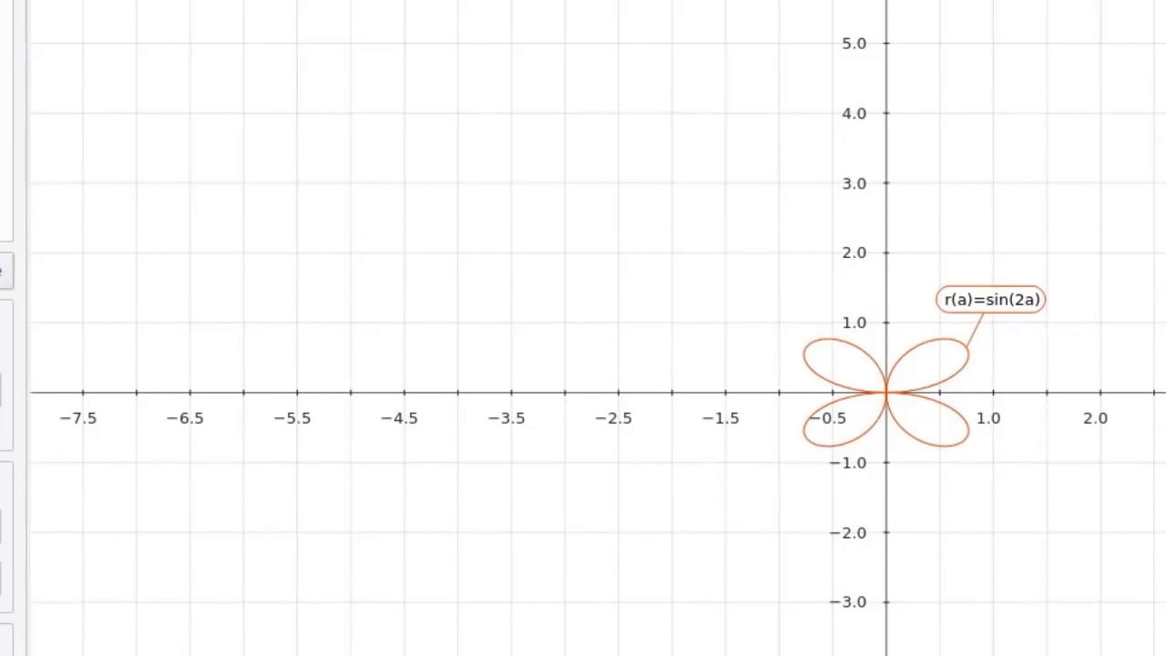
- Change the polar equation to r(a)=sin(7a), and then extend it to r(a)=sin(7a)+cos(7a)
text(7a)
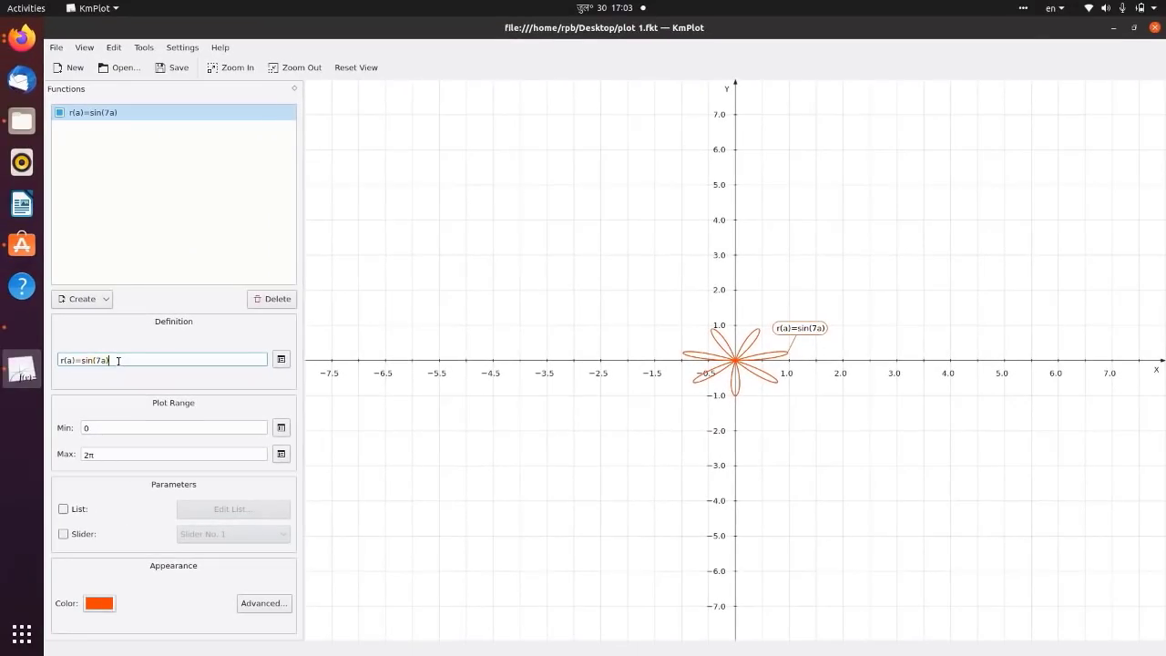
text(+cos()
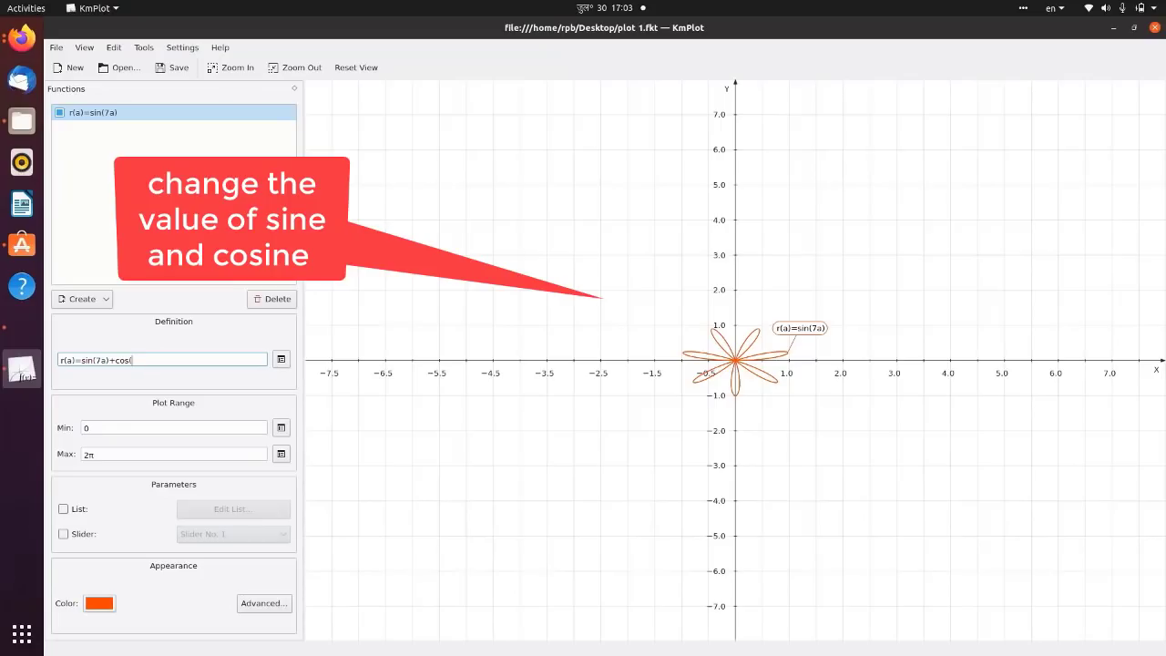
text(7a)
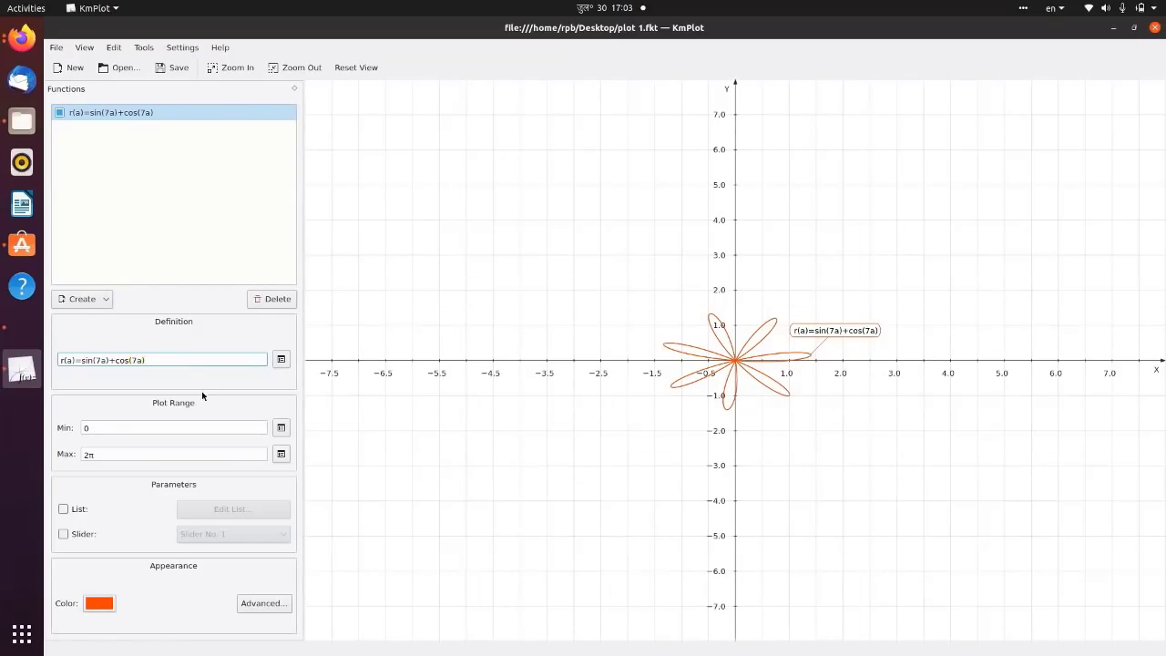
- Replace the sine and cosine terms so the polar equation is r(a)=tan(a), and plot it
double_click(83, 358)
click(159, 360)
key(BackSpace)
key(BackSpace)
key(BackSpace)
key(BackSpace)
key(BackSpace)
key(BackSpace)
key(BackSpace)
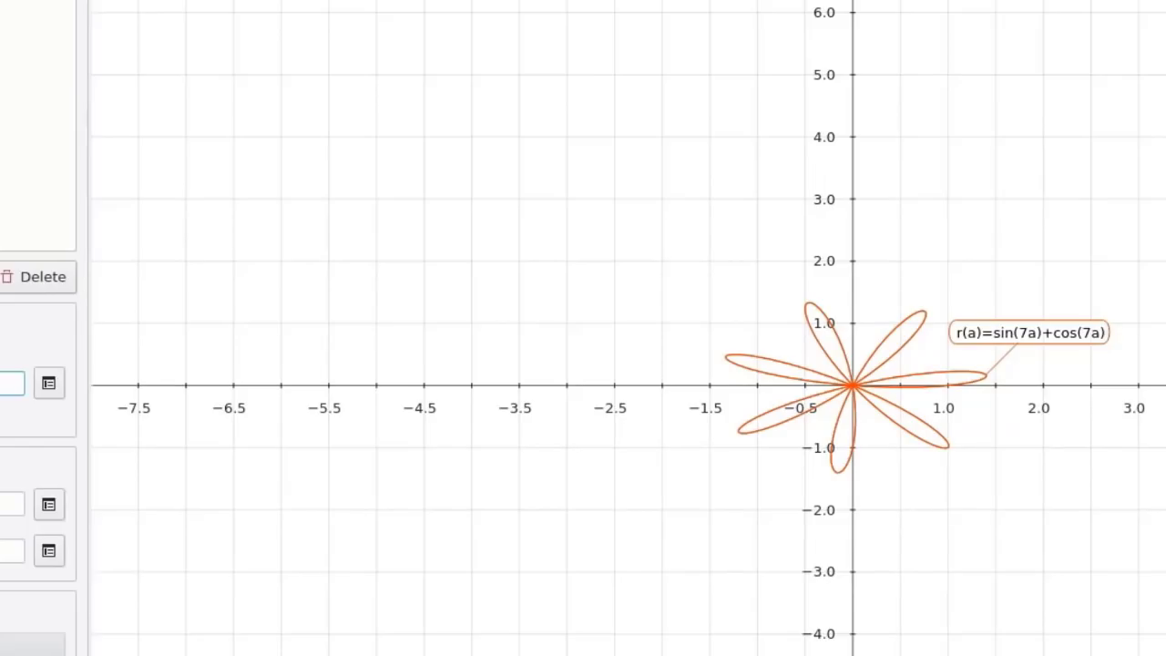
key(Return)
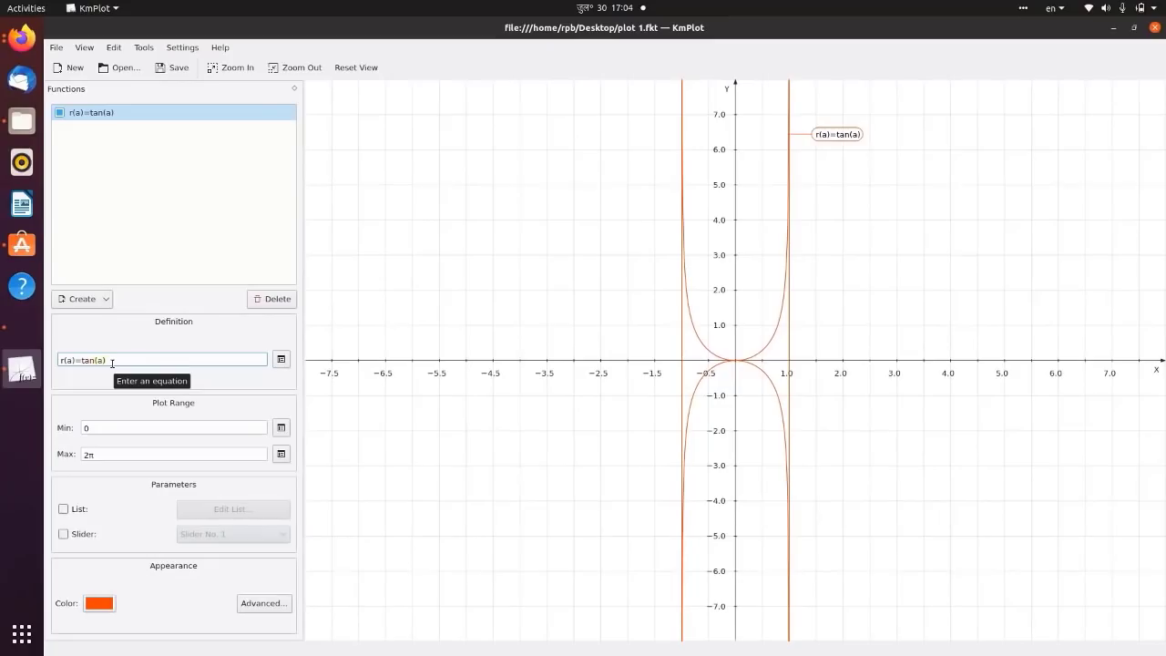
- Create a second polar plot with the equation f(a) = cot(a)
click(88, 304)
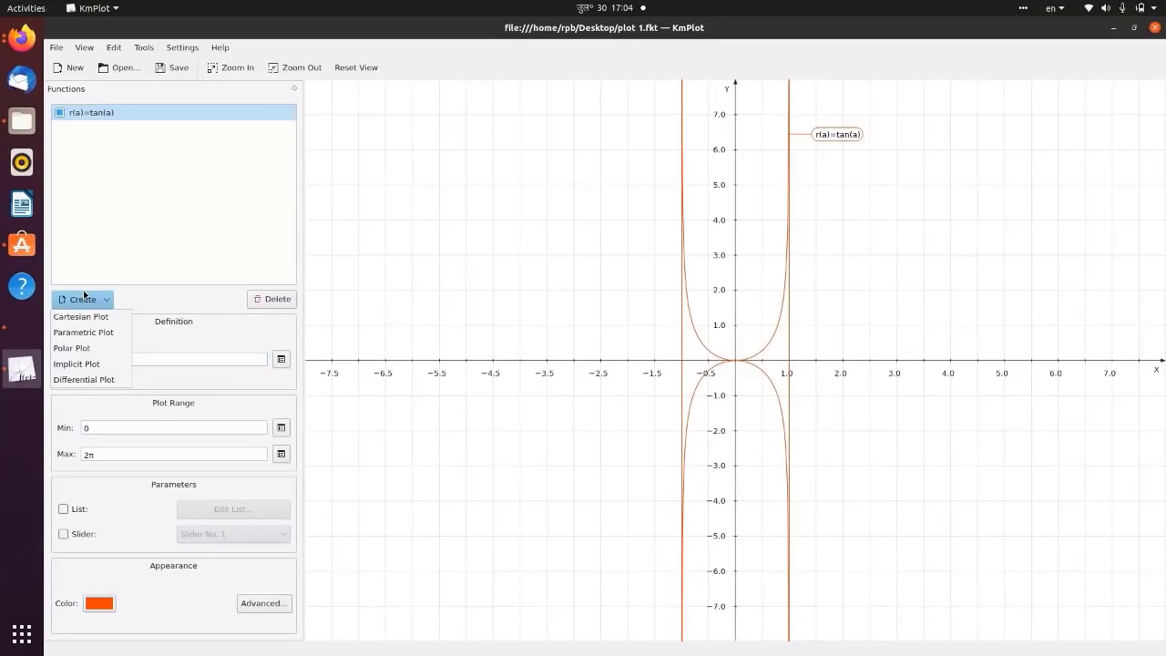
click(90, 349)
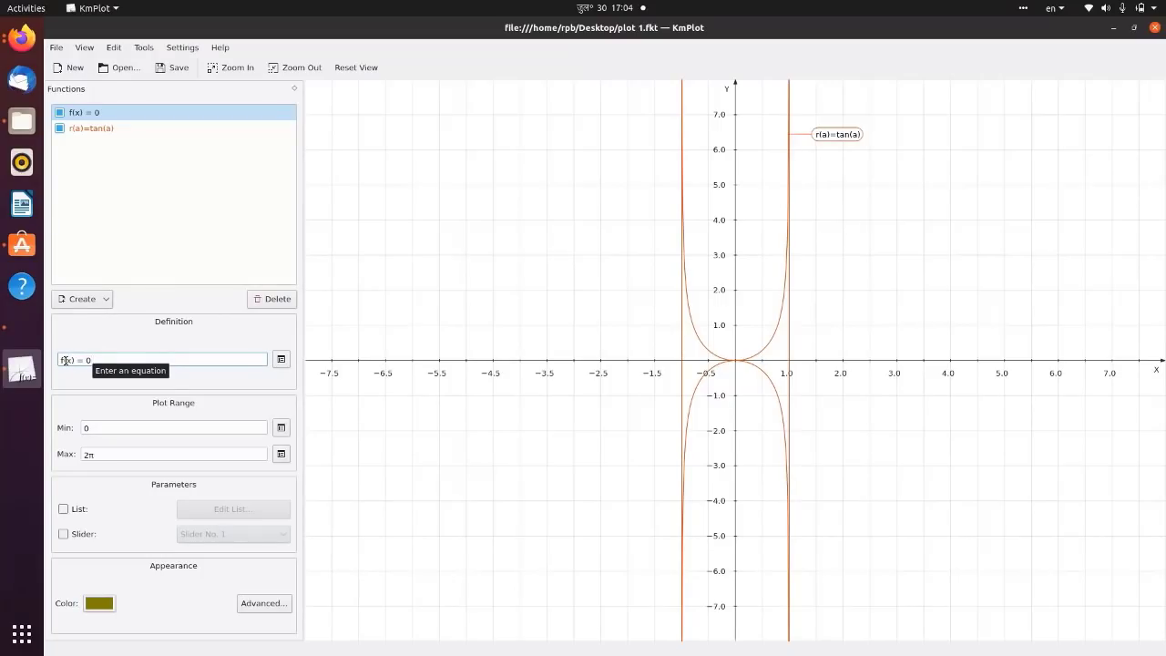
double_click(68, 360)
text(a)
double_click(88, 360)
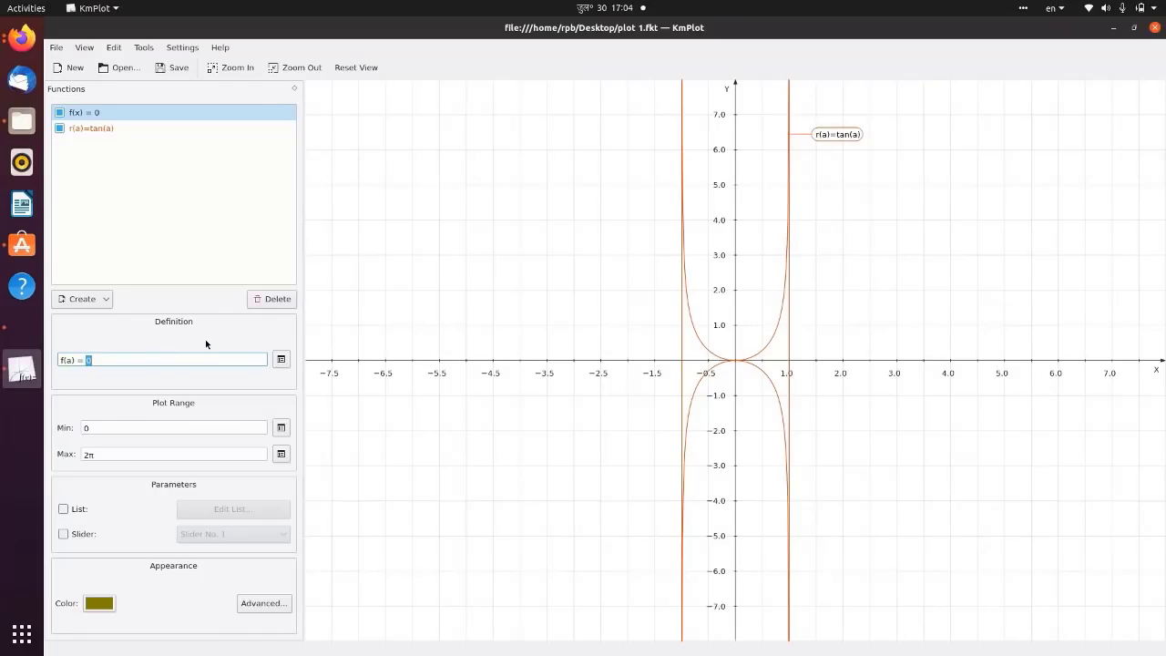
text(cot)
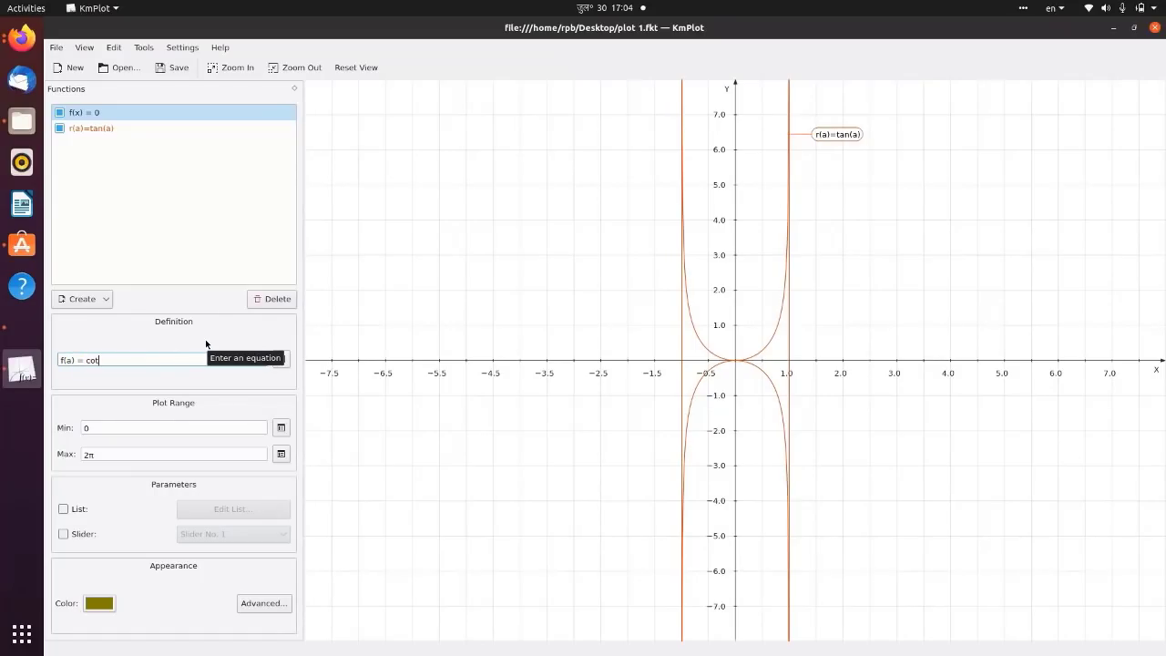
text((a))
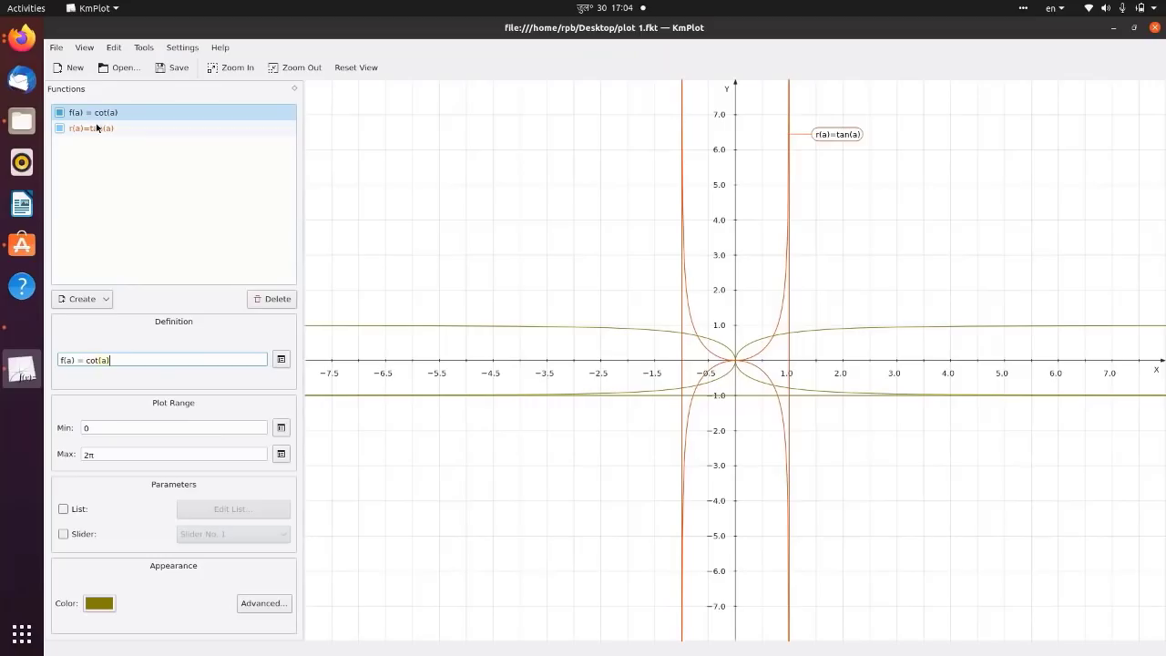
- Multiply the angle by 5 in both polar equations, giving f(a) = cot(5a) and r(a)=tan(5a)
click(101, 361)
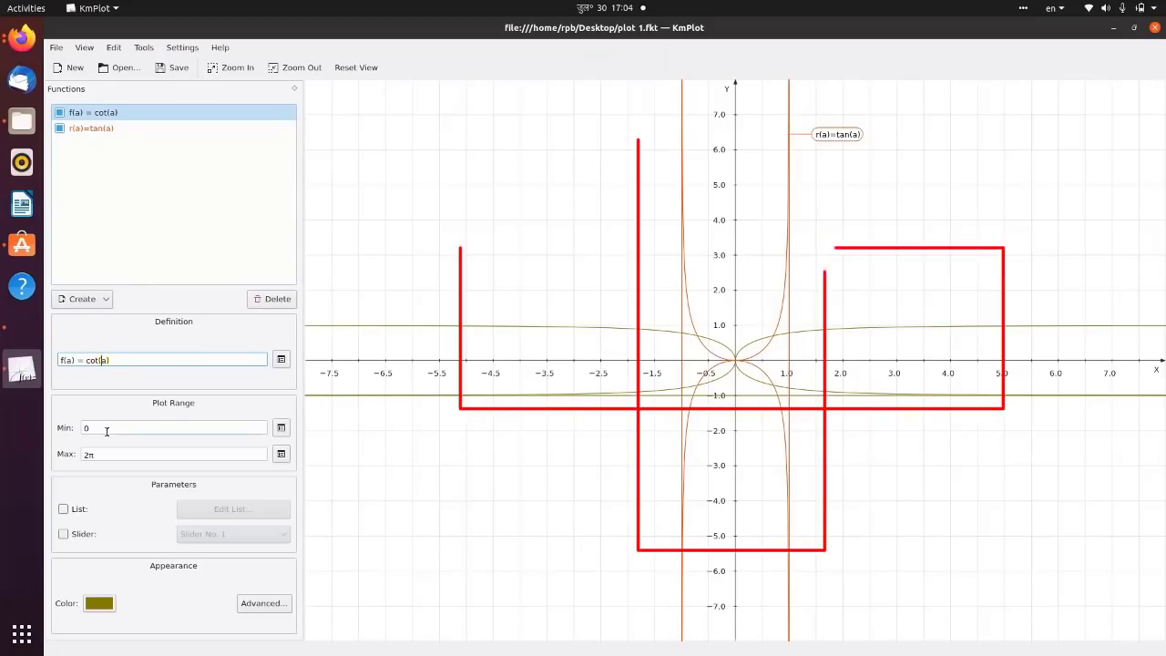
text(5)
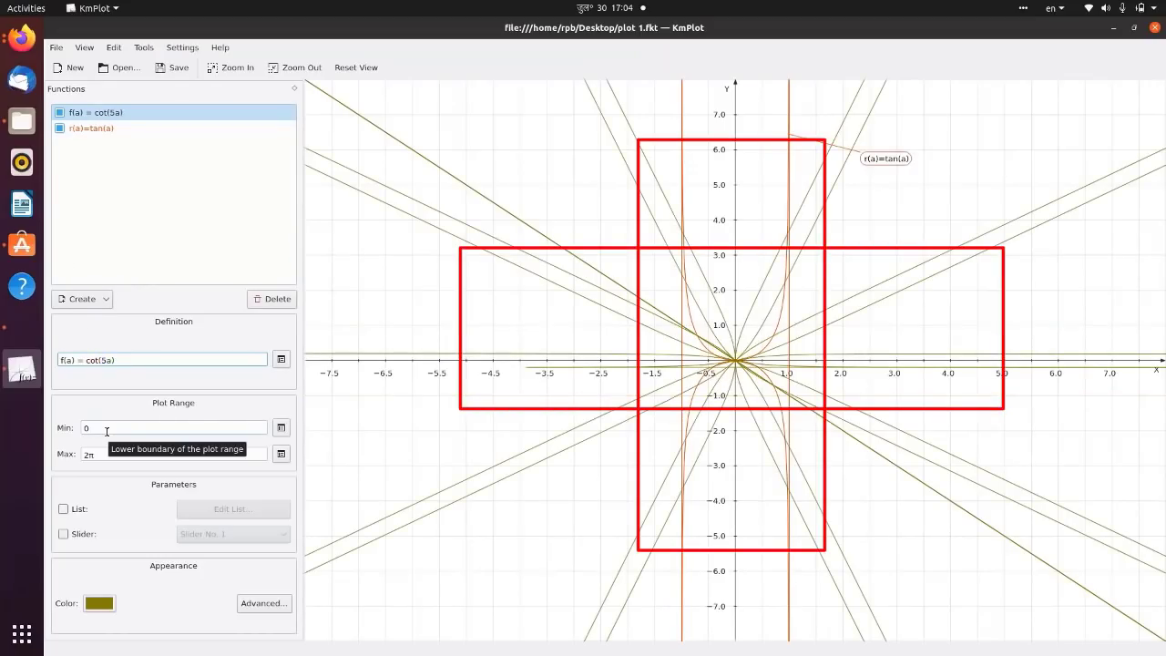
click(102, 128)
click(97, 360)
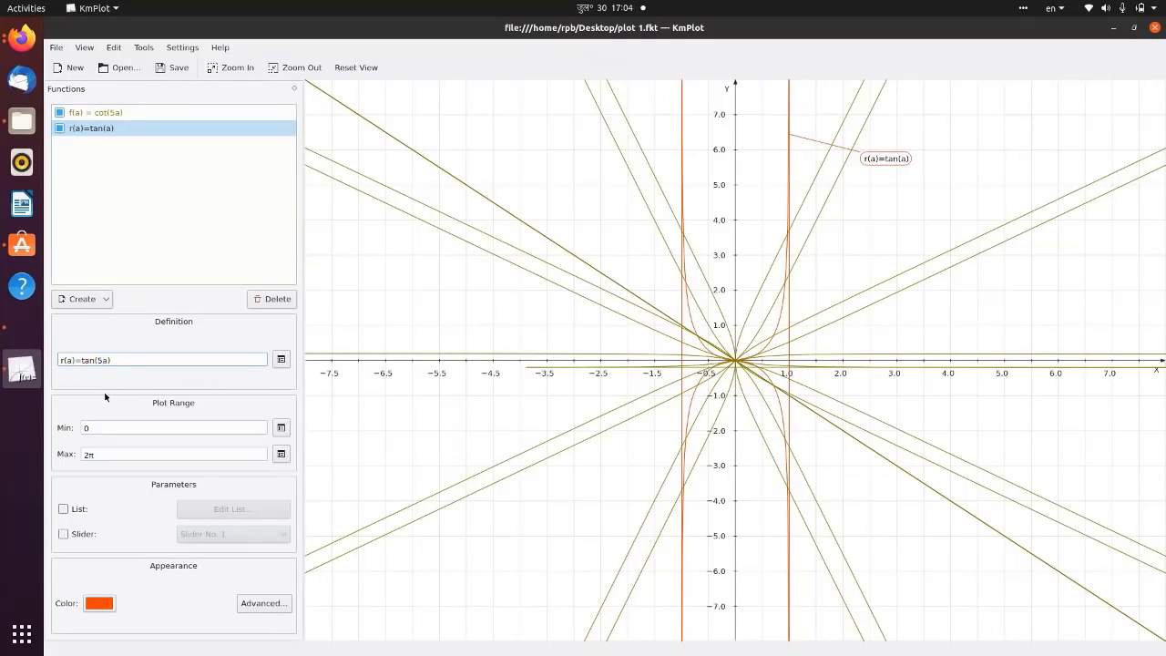
text(5)
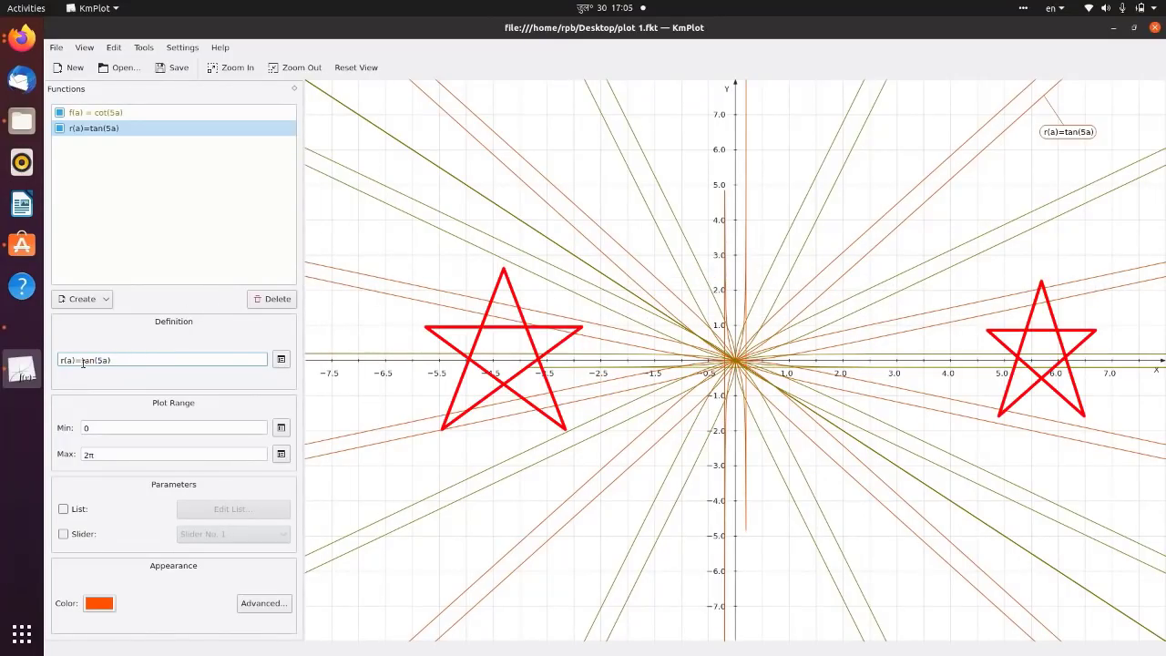
- Shorten the tangent equation to r(a)=tan and delete the cot(5a) plot
drag(120, 360, 81, 360)
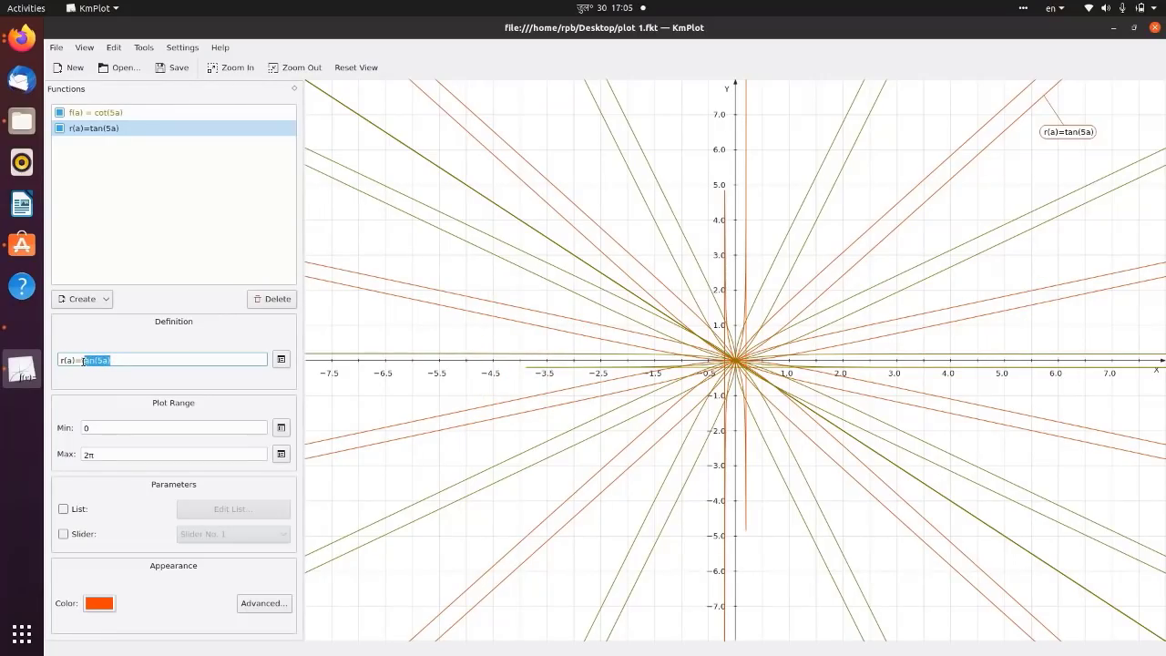
text(tan)
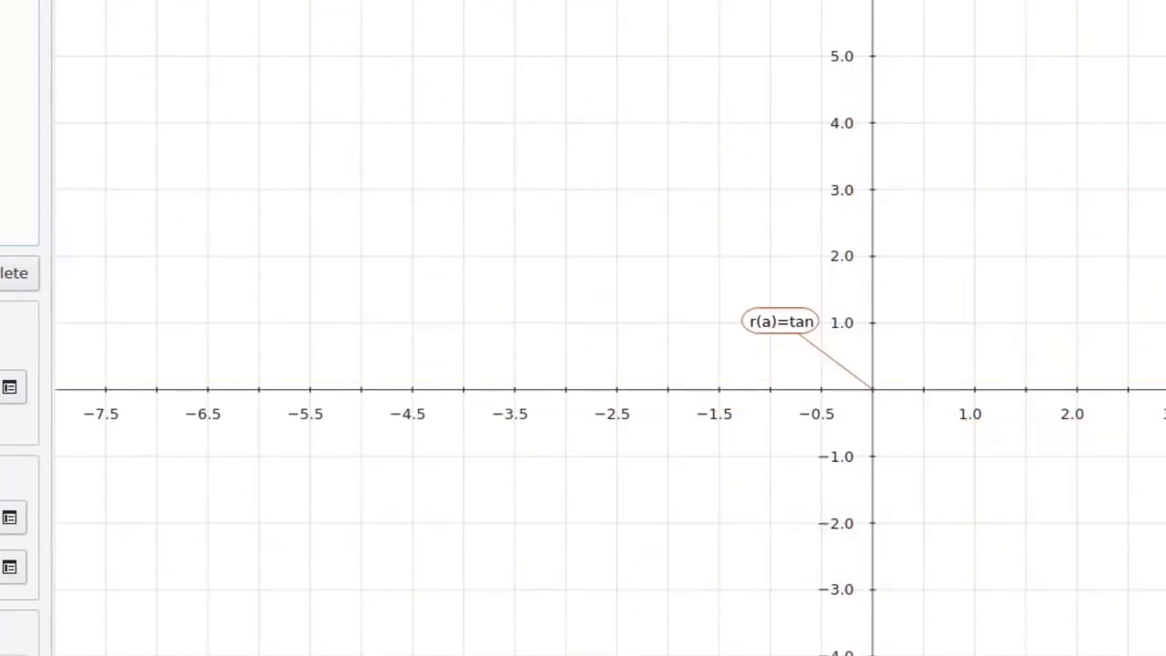
click(71, 102)
click(235, 296)
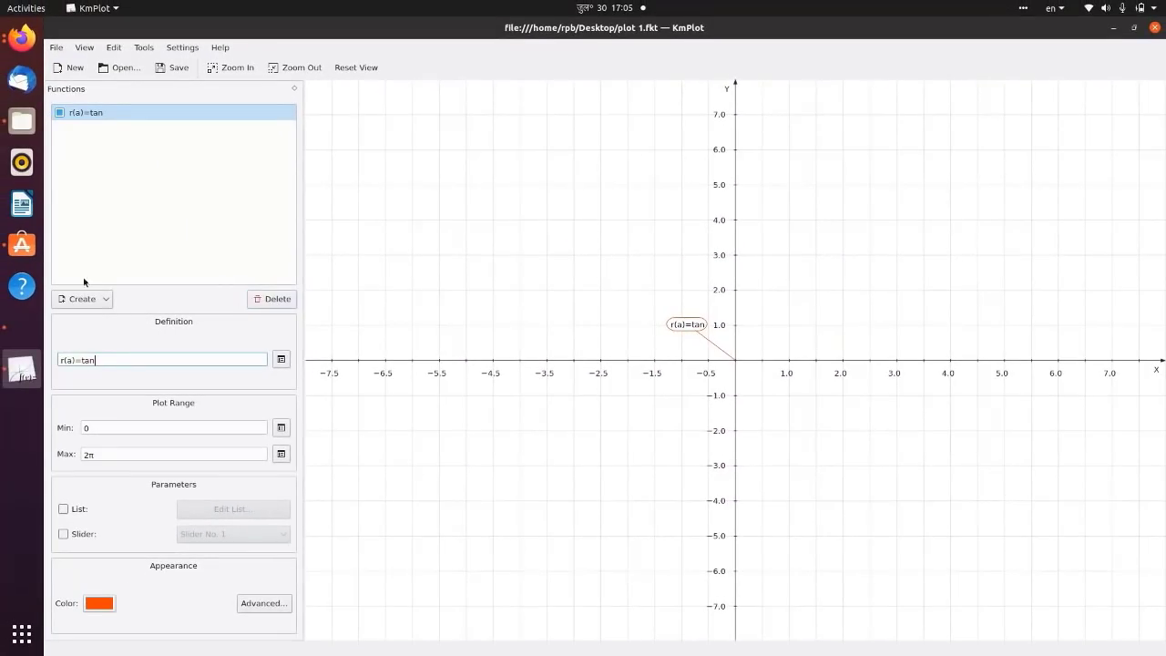
- Try squared tangent forms for the polar equation, first r(a)=tan^2(a) and then r(a)=tan^2a
click(83, 111)
click(99, 358)
text(^)
text(2(a))
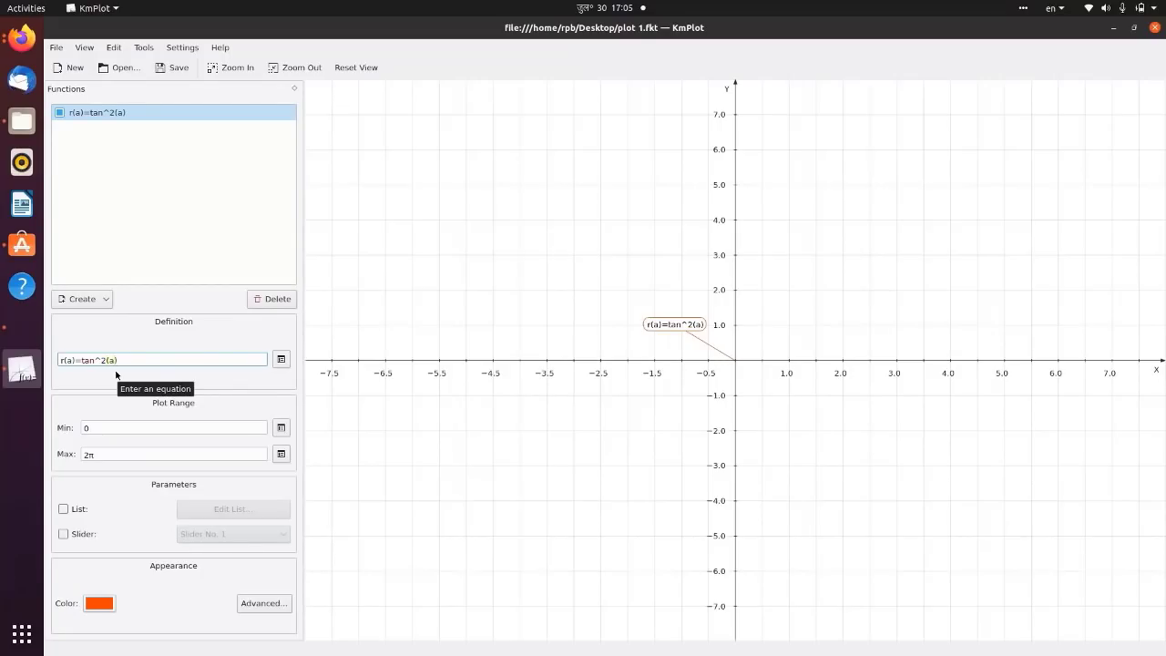
key(BackSpace)
key(BackSpace)
text(a)
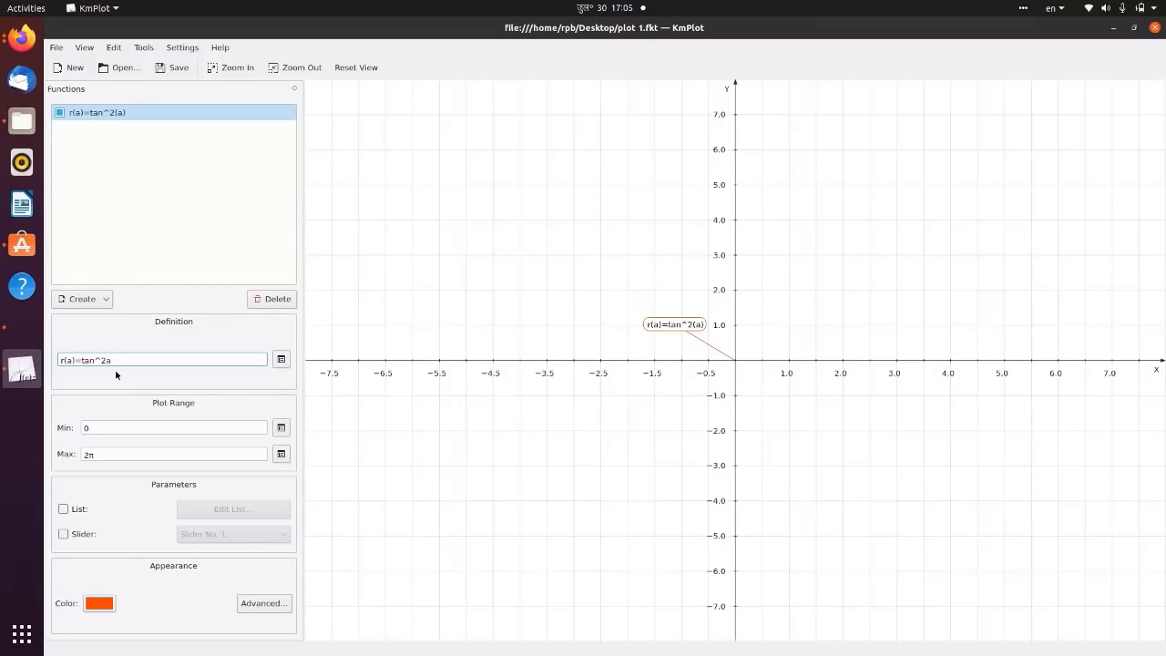
- Replace the squared tangent term so the polar equation is r(a)=2tan(a)
key(BackSpace)
key(BackSpace)
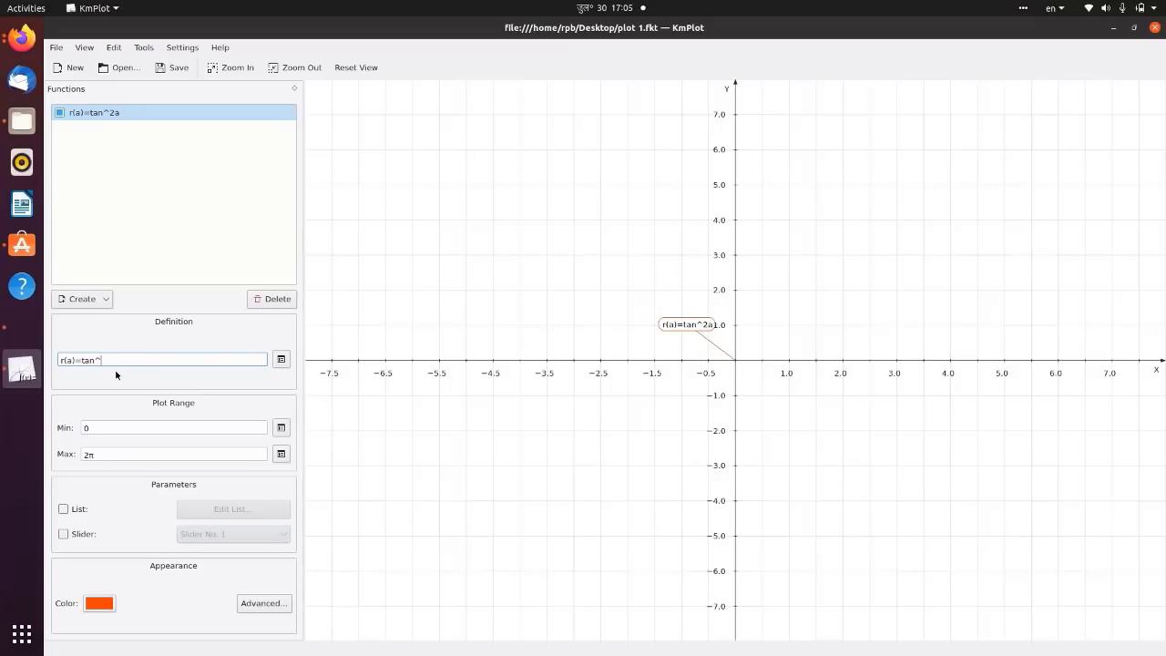
key(BackSpace)
key(BackSpace)
key(BackSpace)
text(2tan(a))
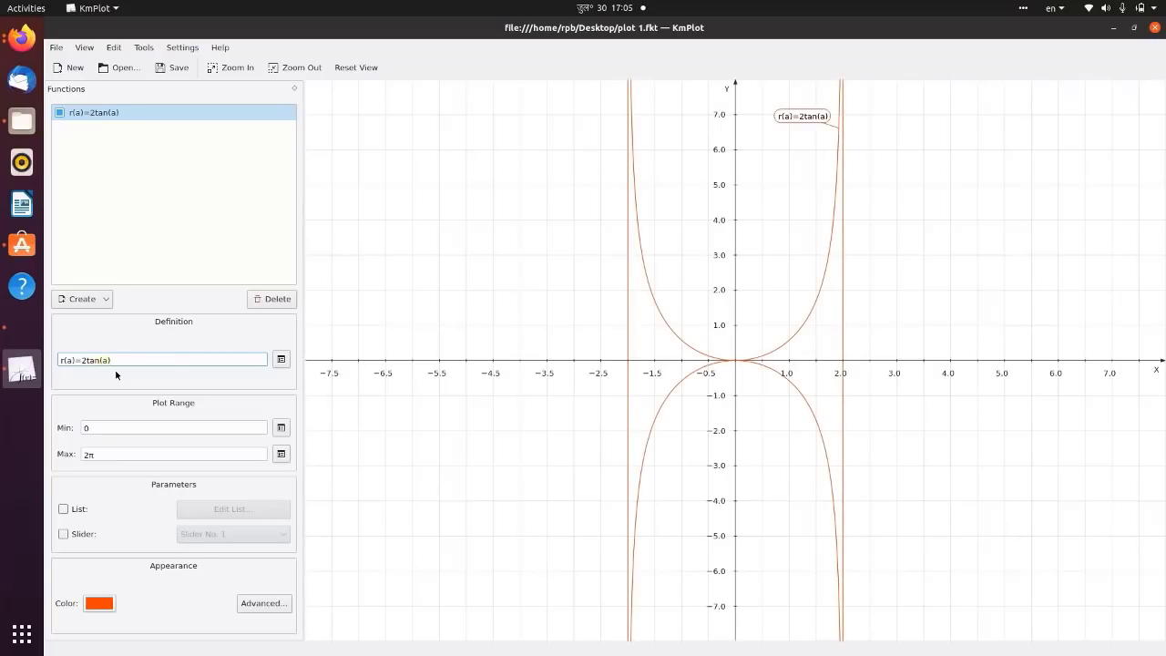
- Add a secant term to the polar equation and double it, giving r(a)=2tan(a)+2sec(a)
text(+sec(a)
text())
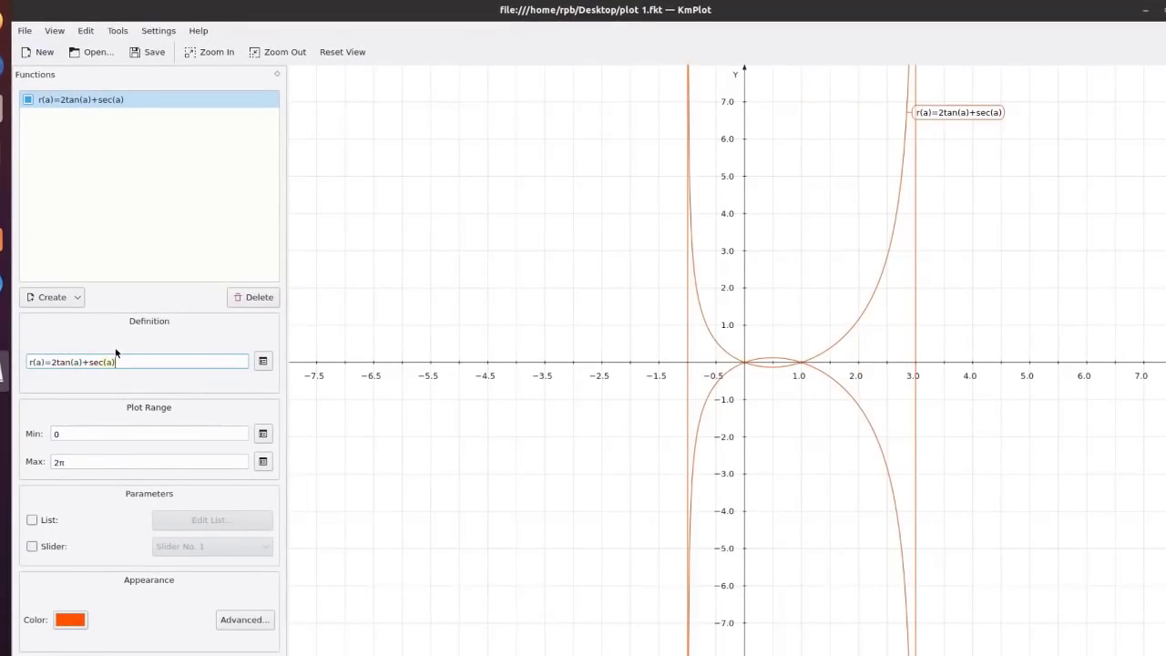
click(88, 362)
text(2)
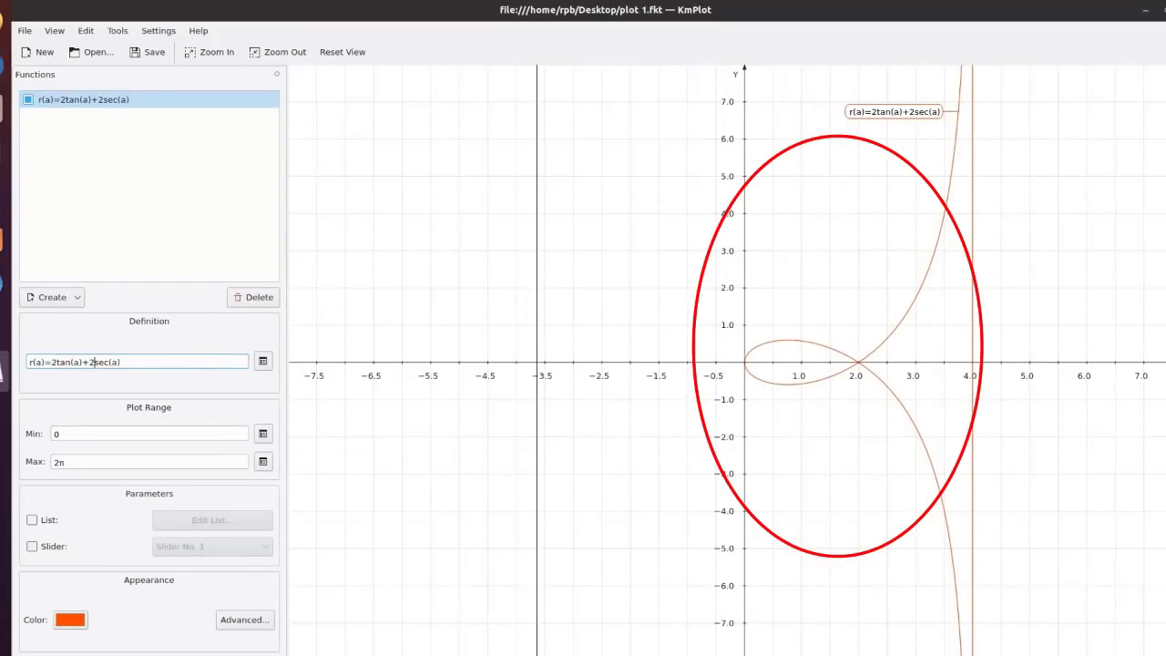
- Make both terms negative so the polar equation is r(a)=−2tan(a)−2sec(a)
click(140, 362)
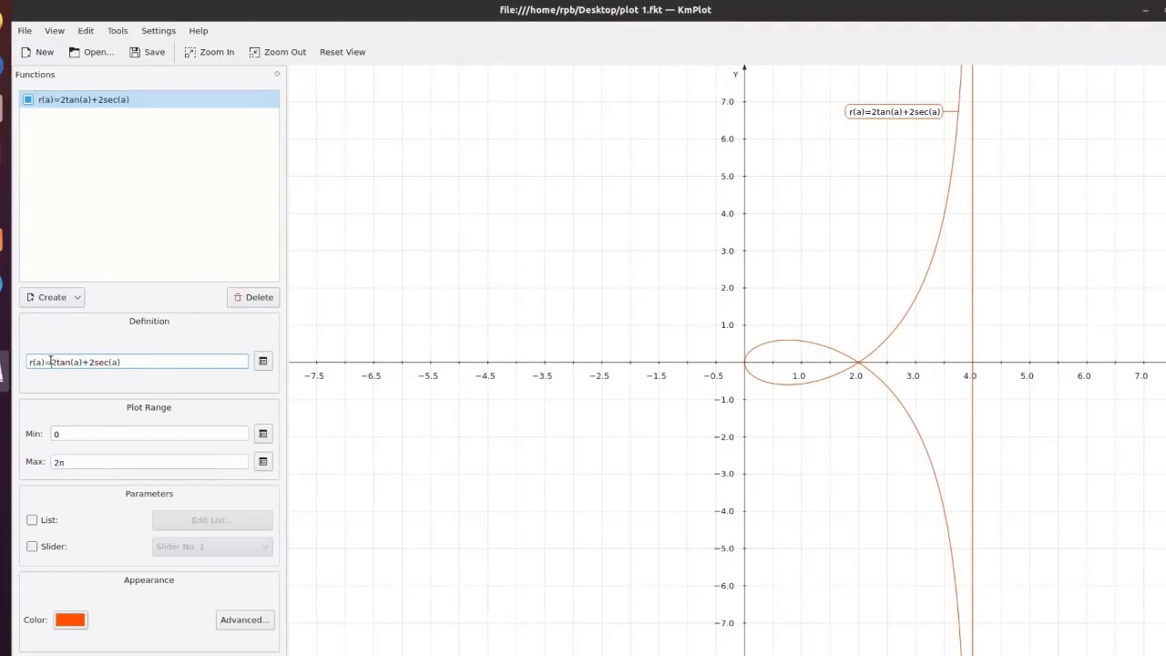
text(-)
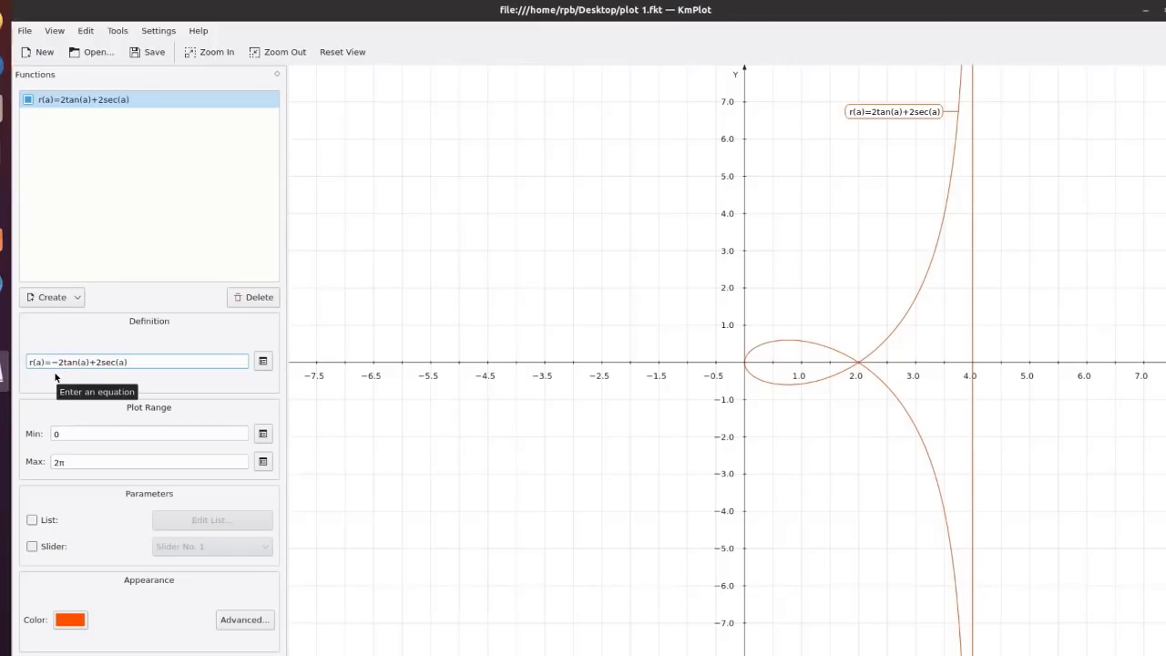
double_click(92, 361)
text(-)
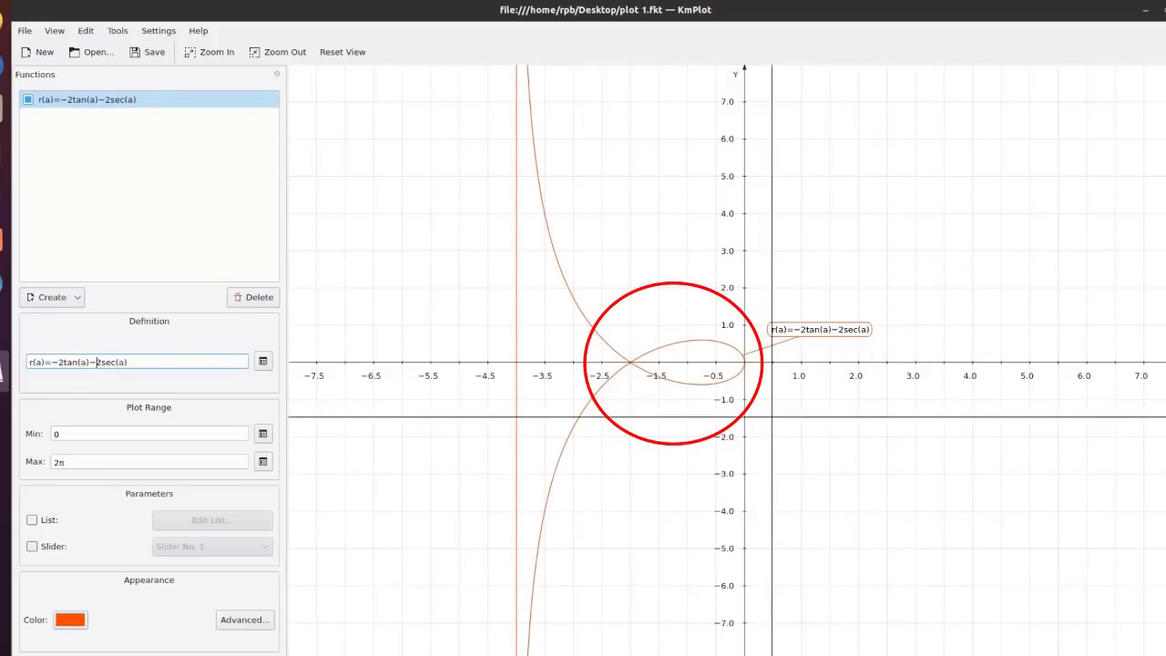
- Add a new polar plot alongside the existing one and select its default equation f(x) = 0
click(73, 182)
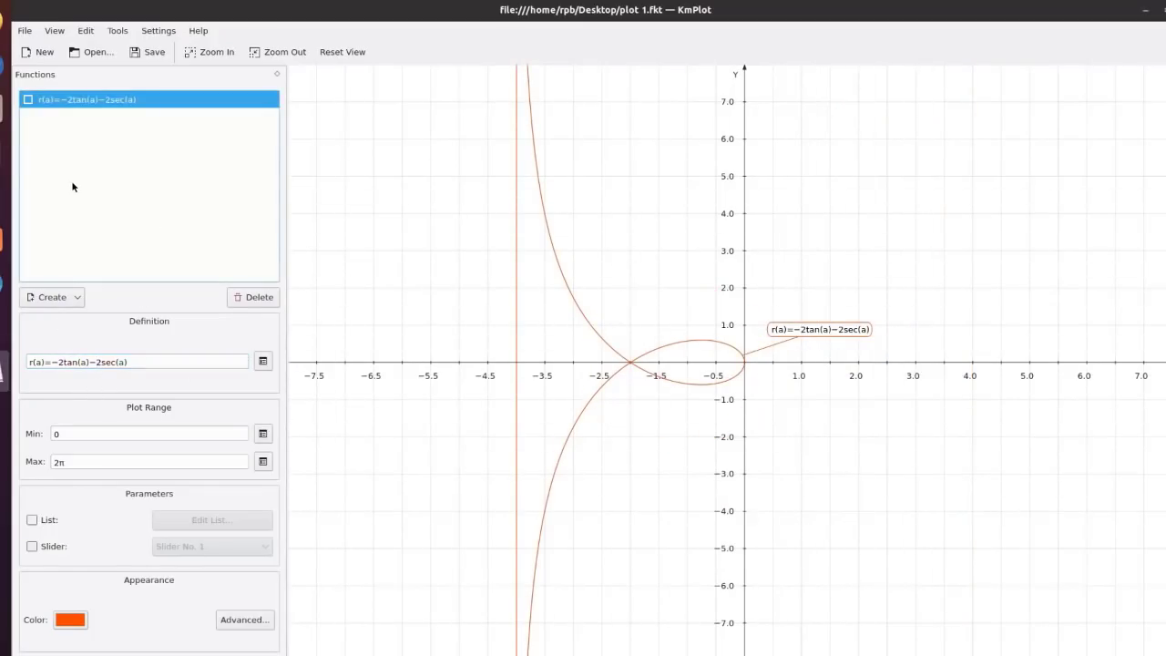
click(34, 297)
click(55, 316)
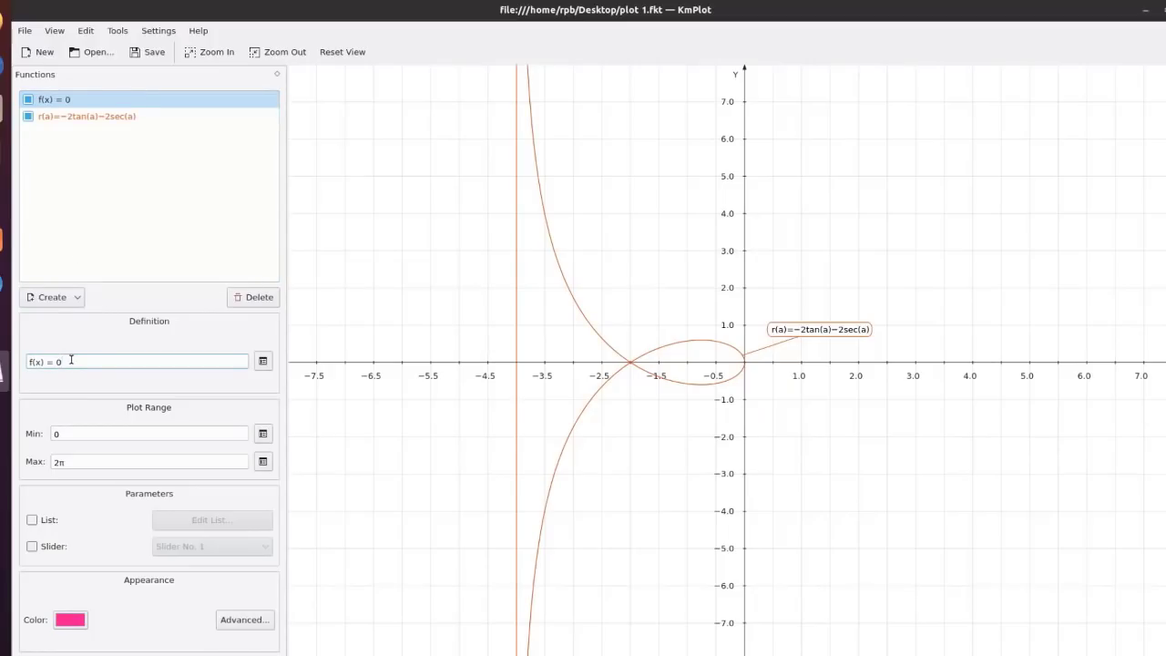
click(87, 363)
double_click(41, 361)
text(a)
click(62, 362)
click(69, 119)
click(68, 121)
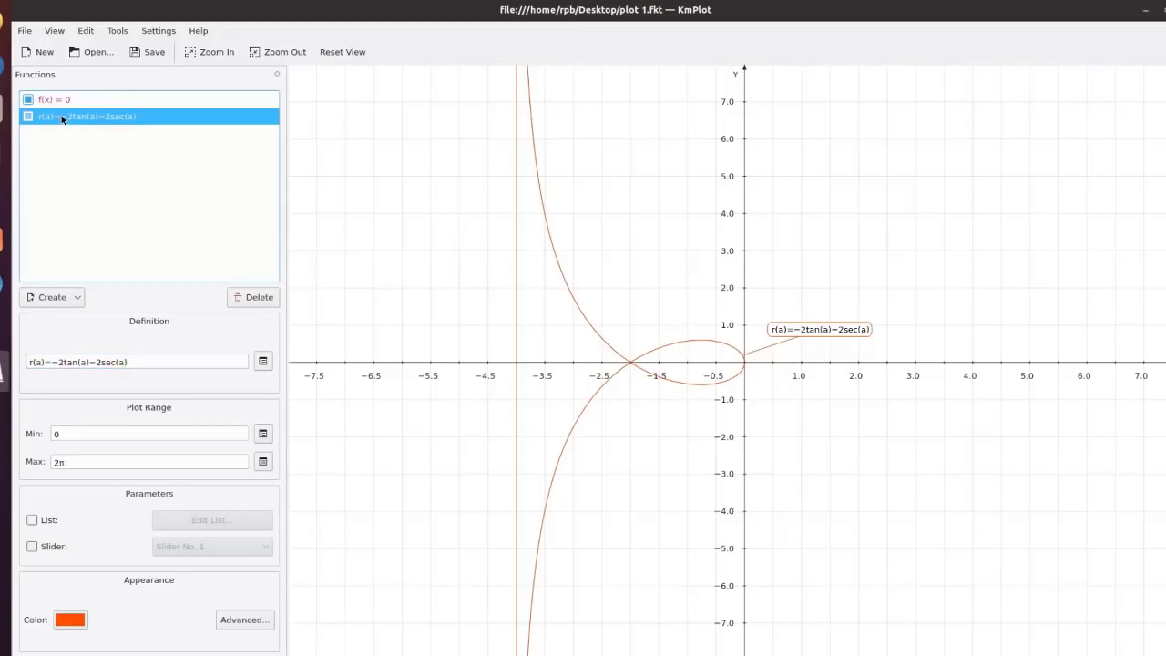
click(57, 98)
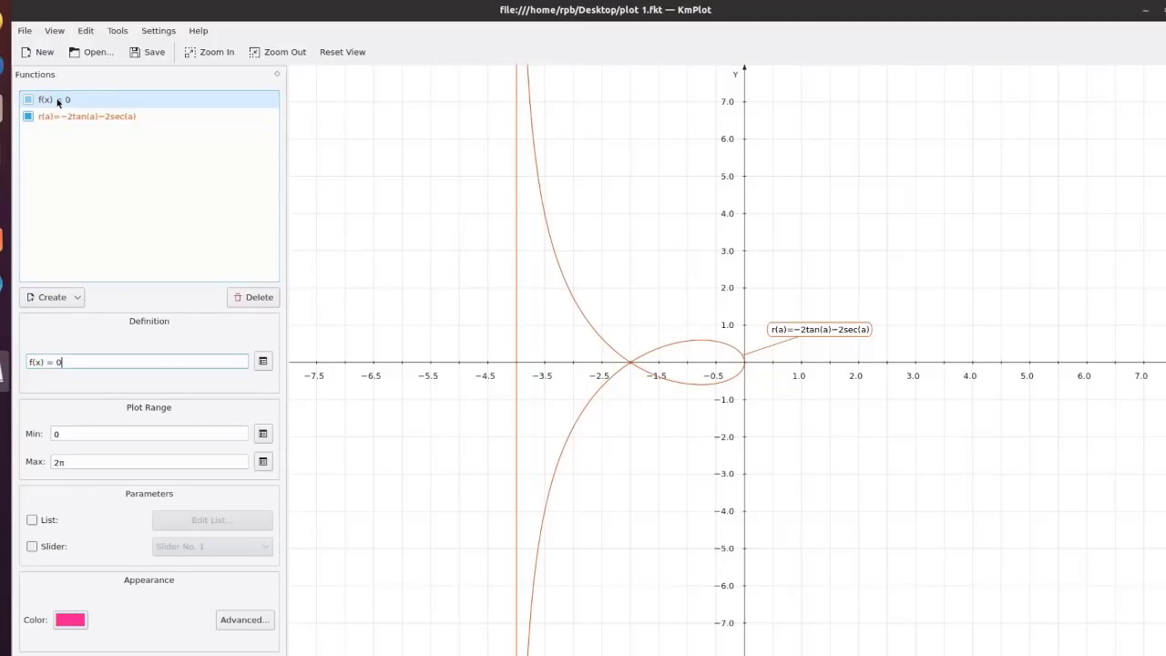
- Define the new polar plot as f(a) = 2tan(a)+2sec(a) and plot it
click(107, 364)
key(BackSpace)
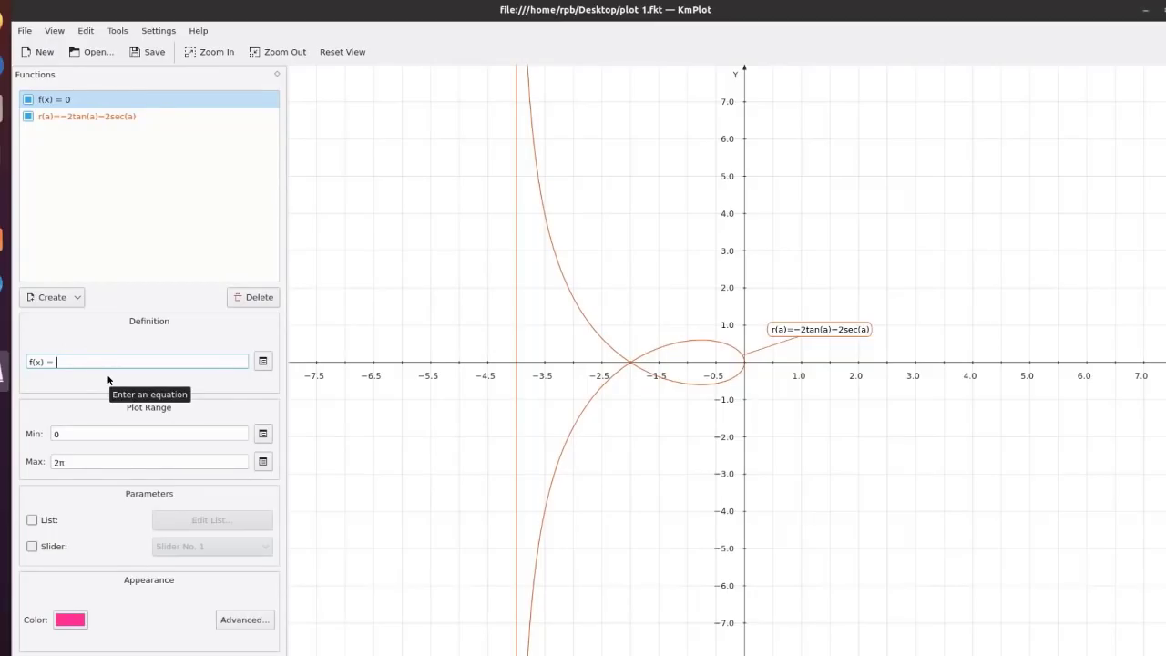
text(2tan(a))
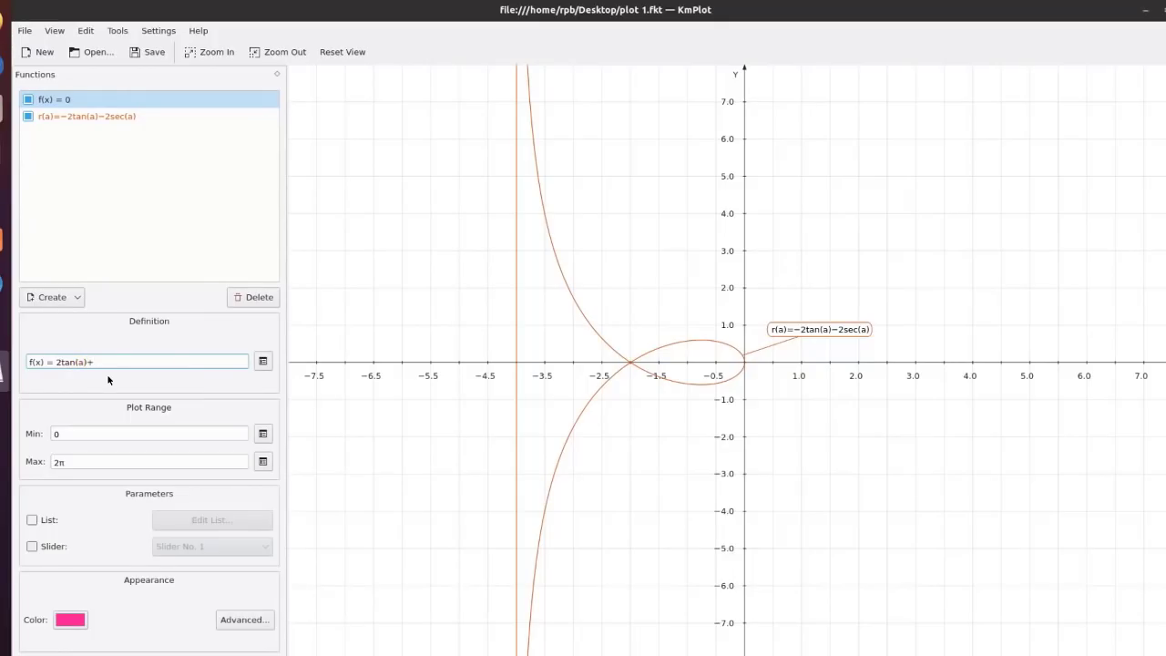
text(+2sec(a))
click(40, 362)
key(BackSpace)
text(a)
key(Return)
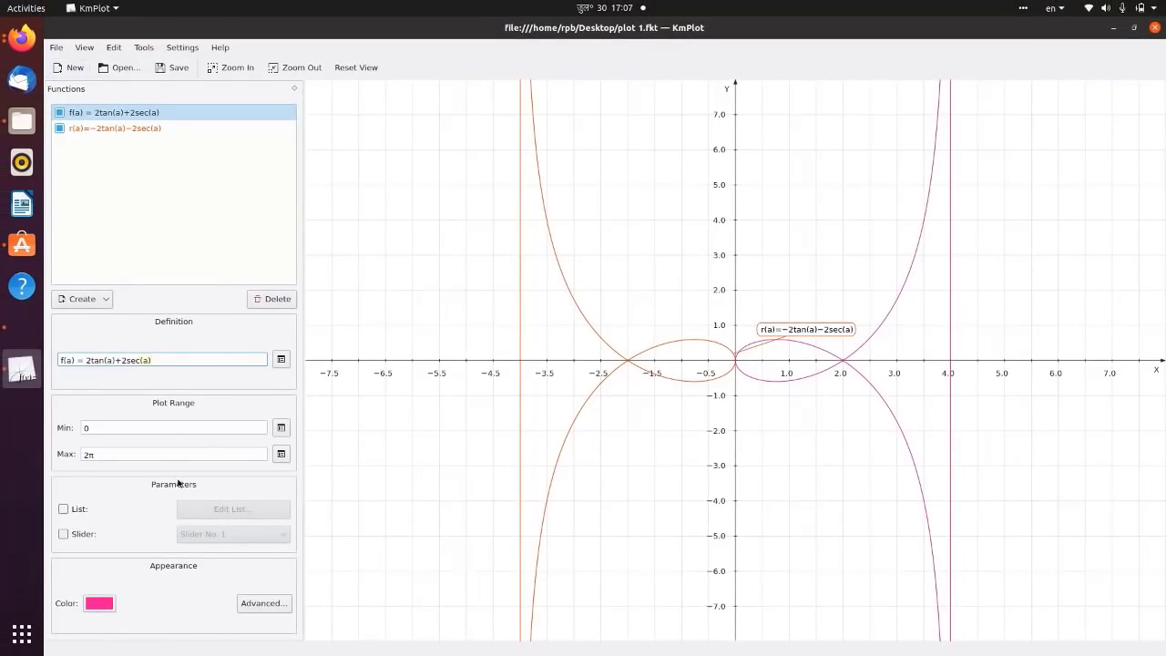
- Show the plot name on the graph for f(a) = 2tan(a)+2sec(a)
click(57, 113)
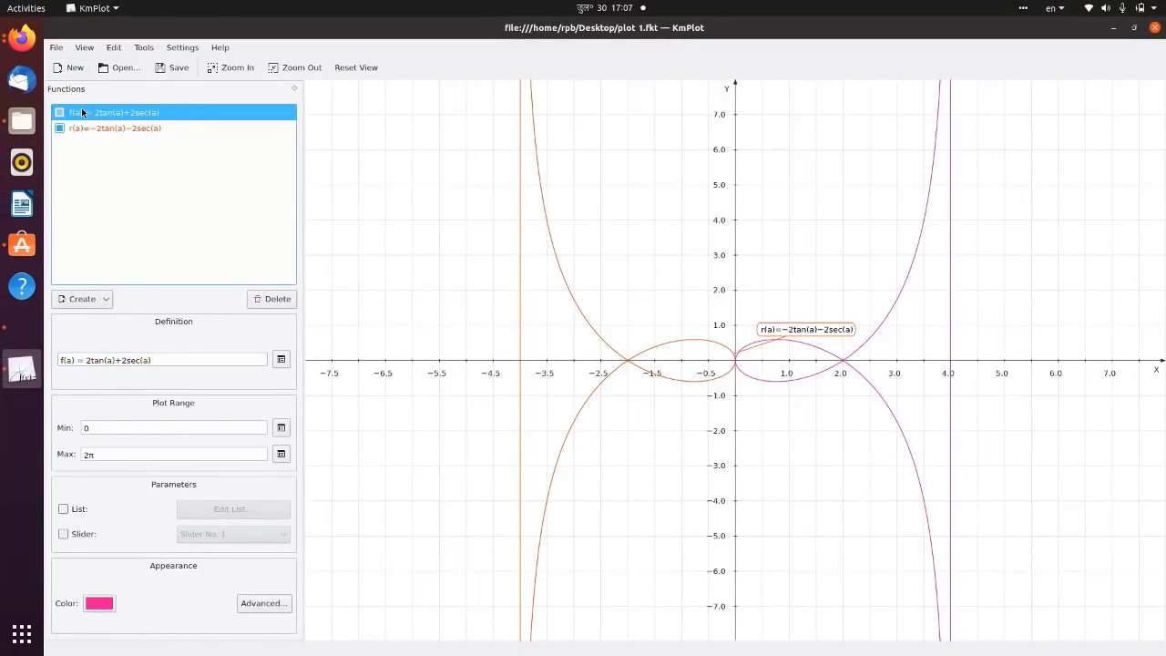
click(59, 113)
click(59, 113)
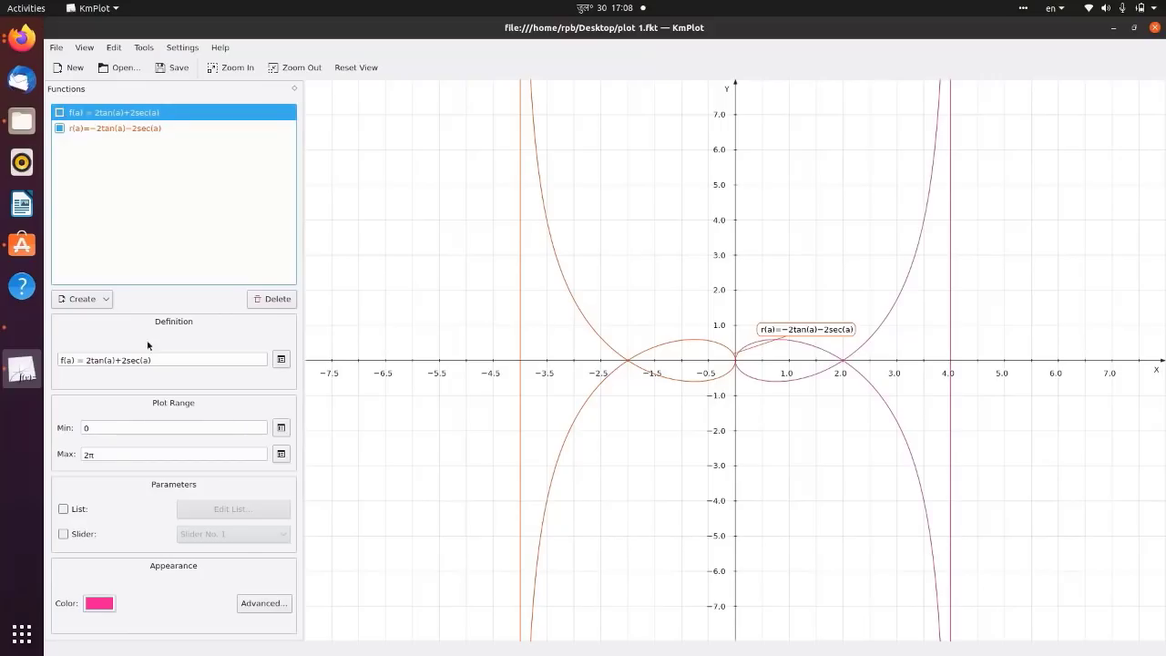
click(262, 603)
click(588, 349)
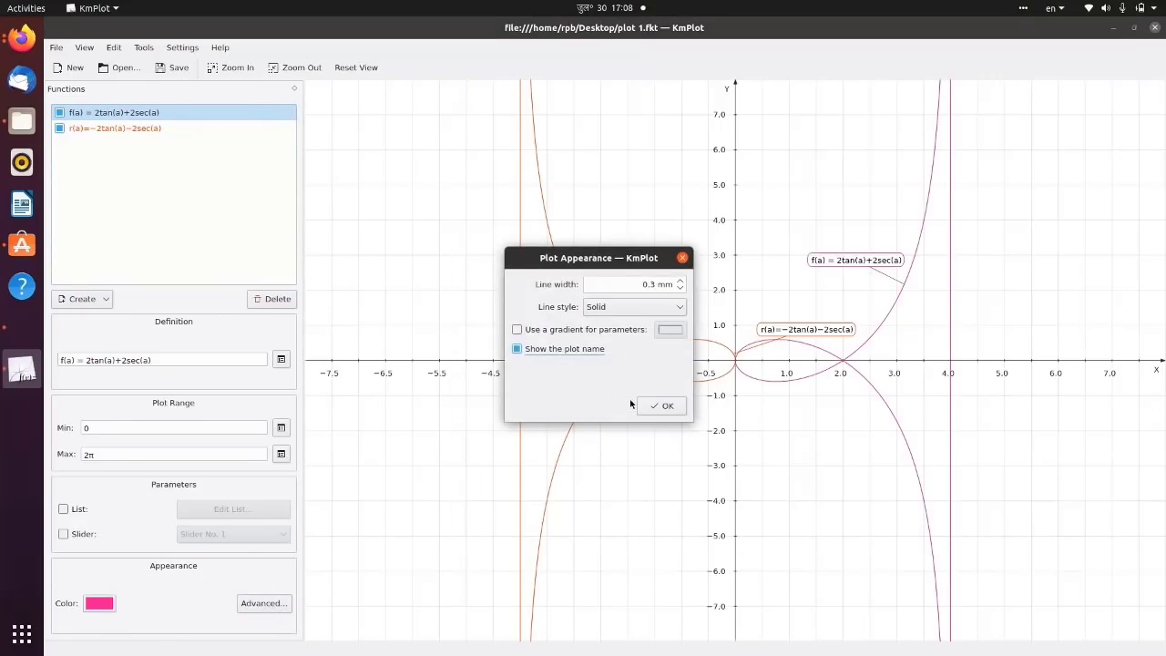
click(664, 406)
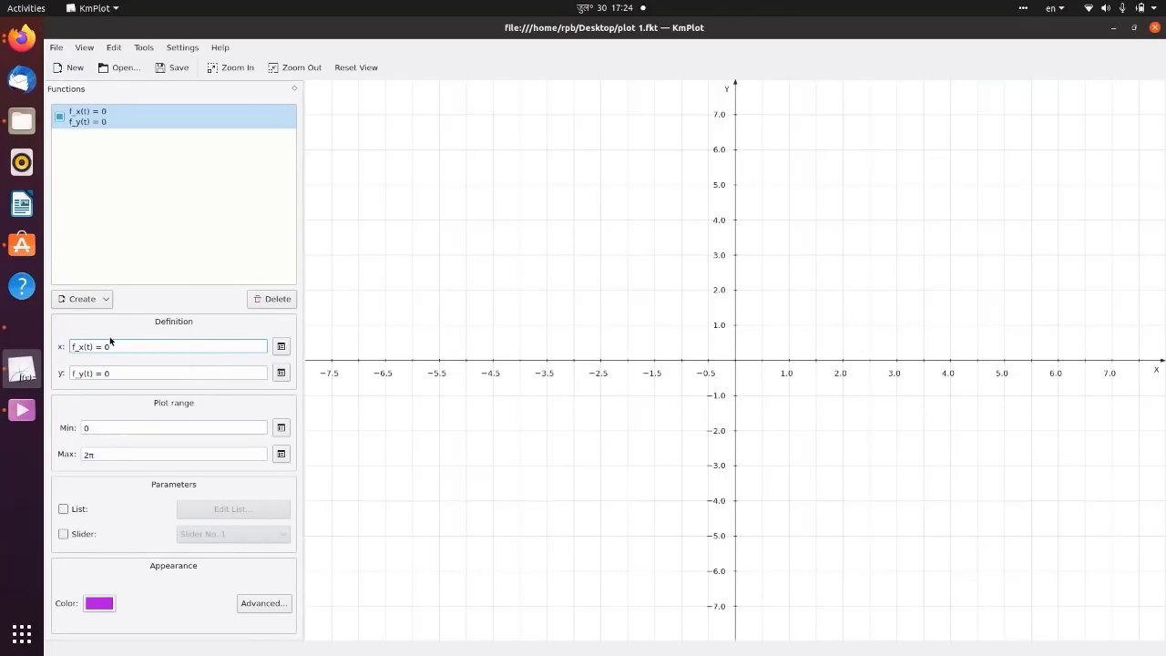
- Define the parametric plot with f_x(t) = sin(t) and f_y(t) = cos(t)
double_click(112, 345)
text(sin(t))
click(109, 372)
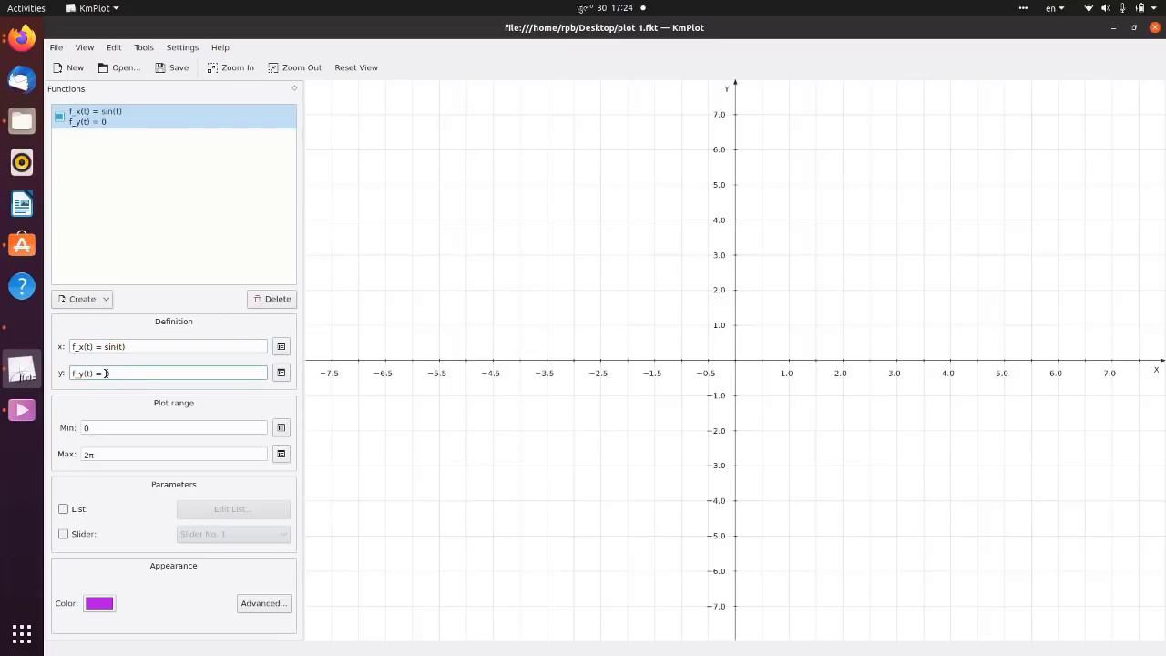
text(cos(t)
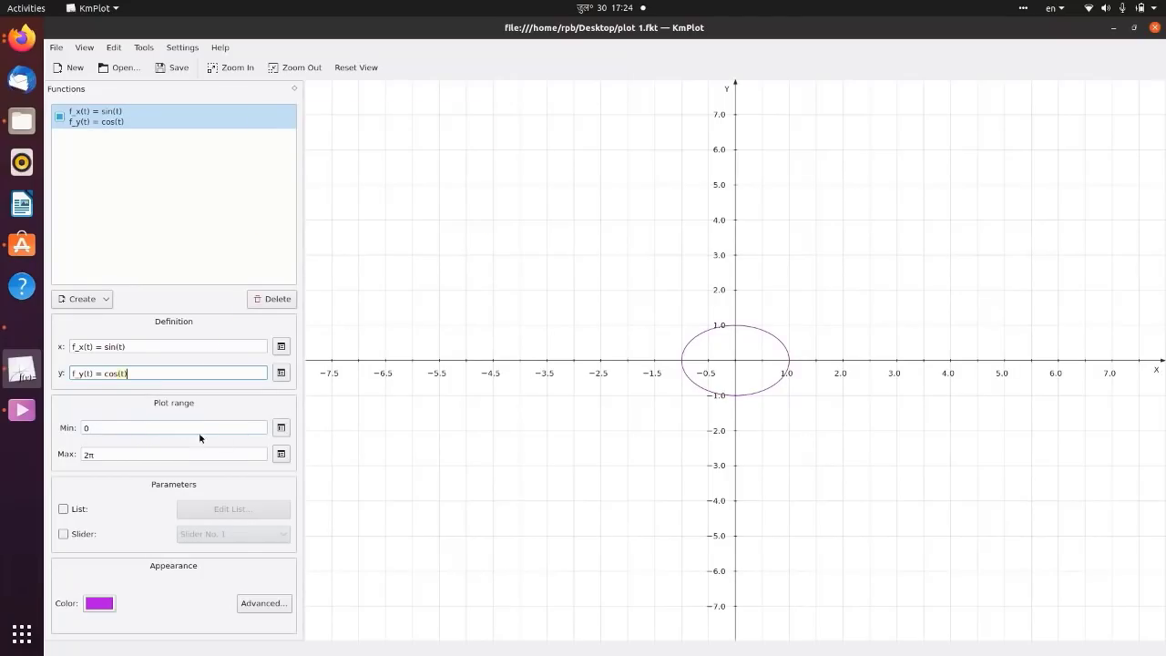
- Set the plot range of the parametric plot to a minimum of −π and a maximum of π
click(140, 456)
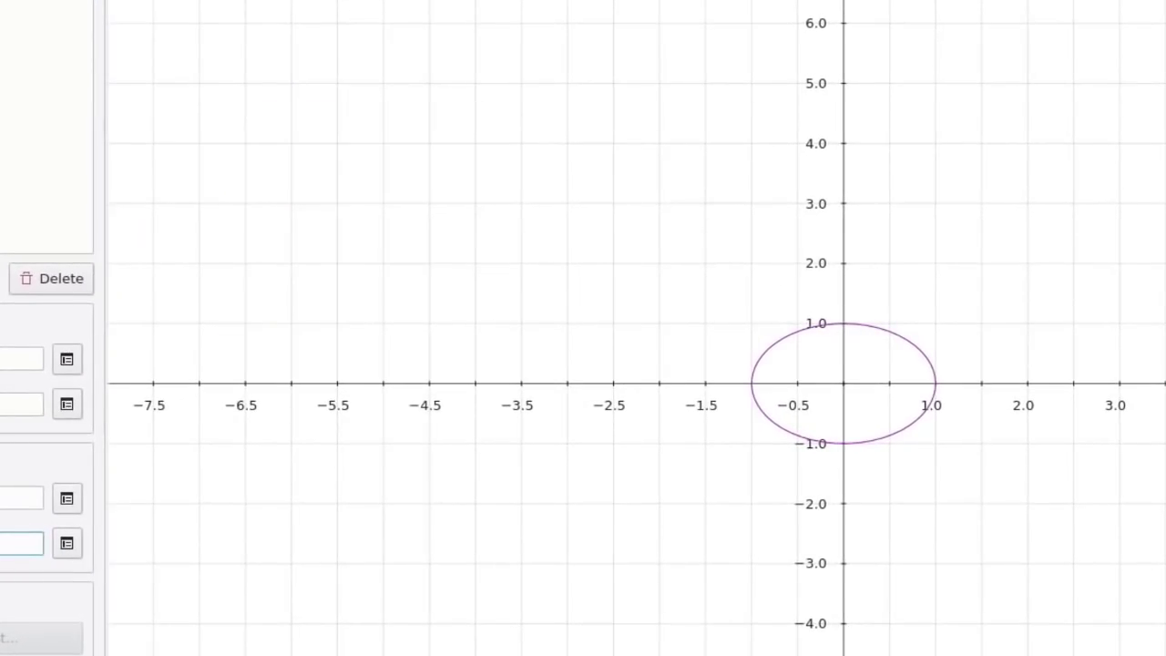
key(Left)
key(BackSpace)
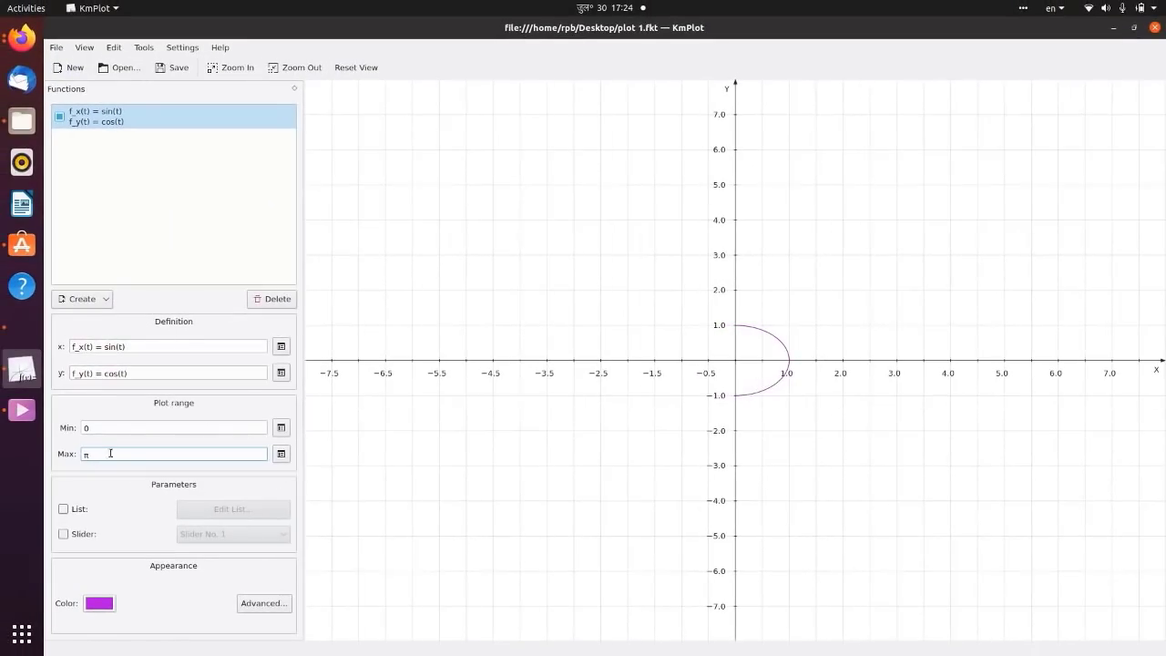
text(-)
click(91, 428)
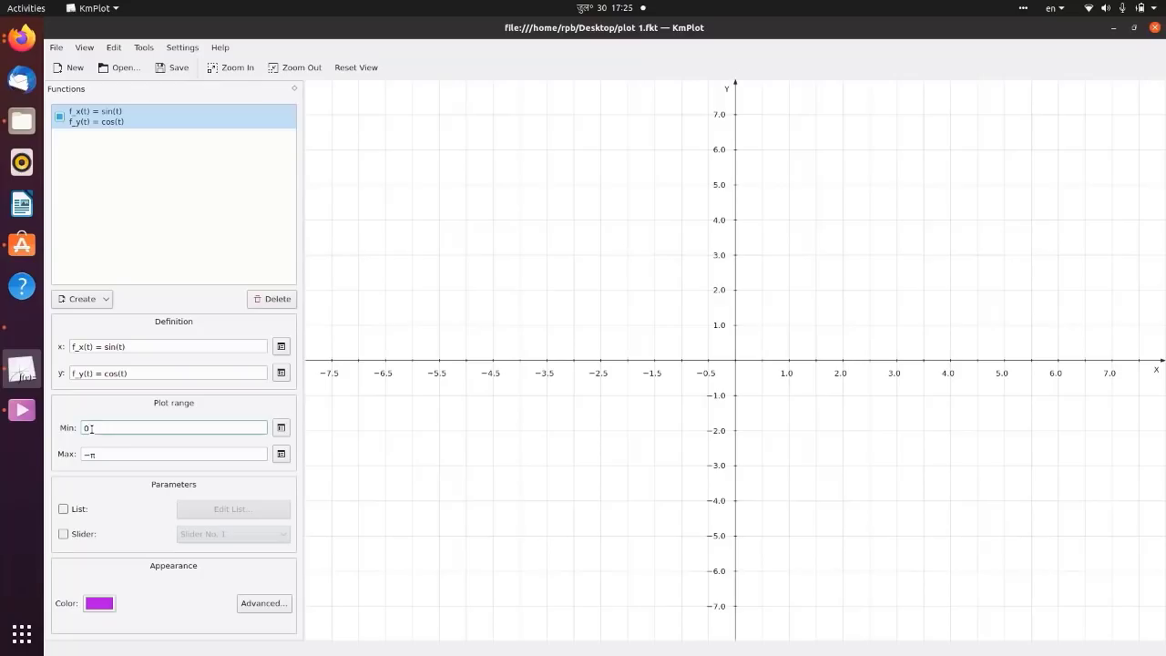
drag(95, 454, 80, 452)
key(BackSpace)
text(pi)
click(281, 427)
click(584, 370)
click(788, 394)
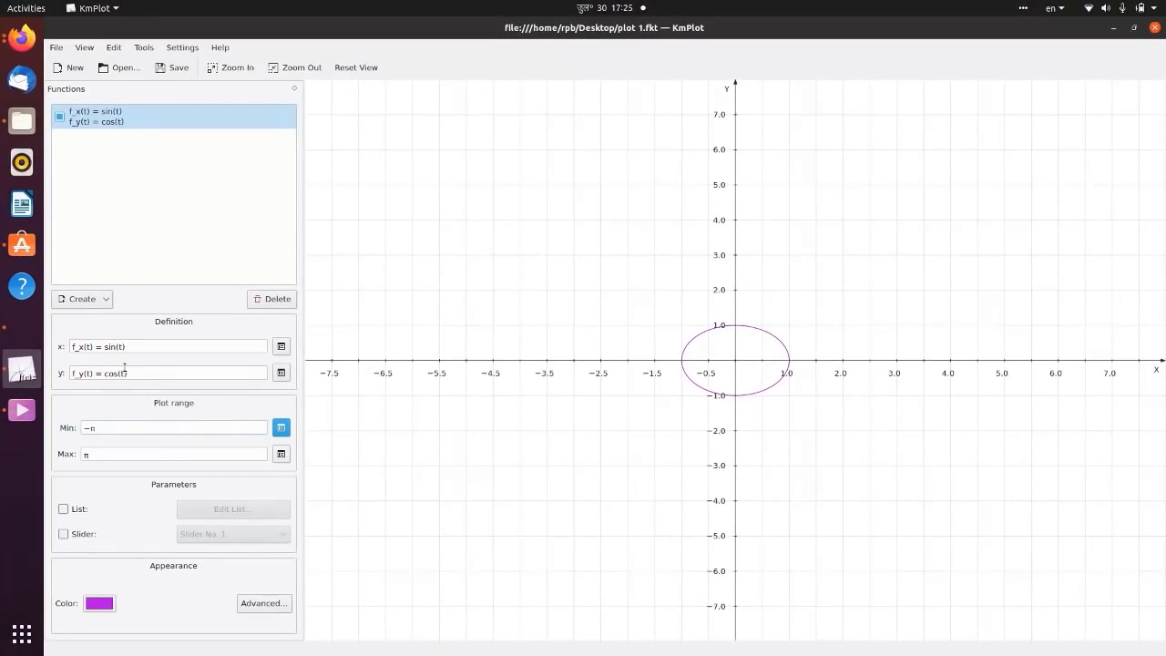
click(107, 299)
click(182, 234)
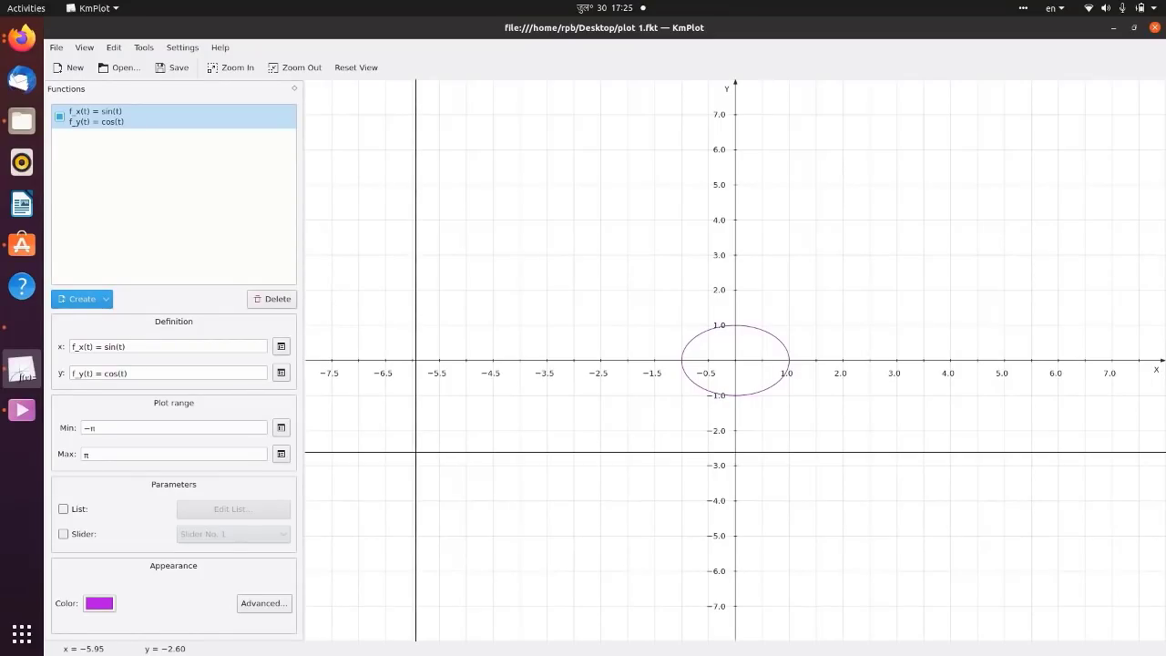
- Change the parametric plot's equations to f_x(t) = sin(2t) and f_y(t) = cos(3t)
click(119, 346)
text(2)
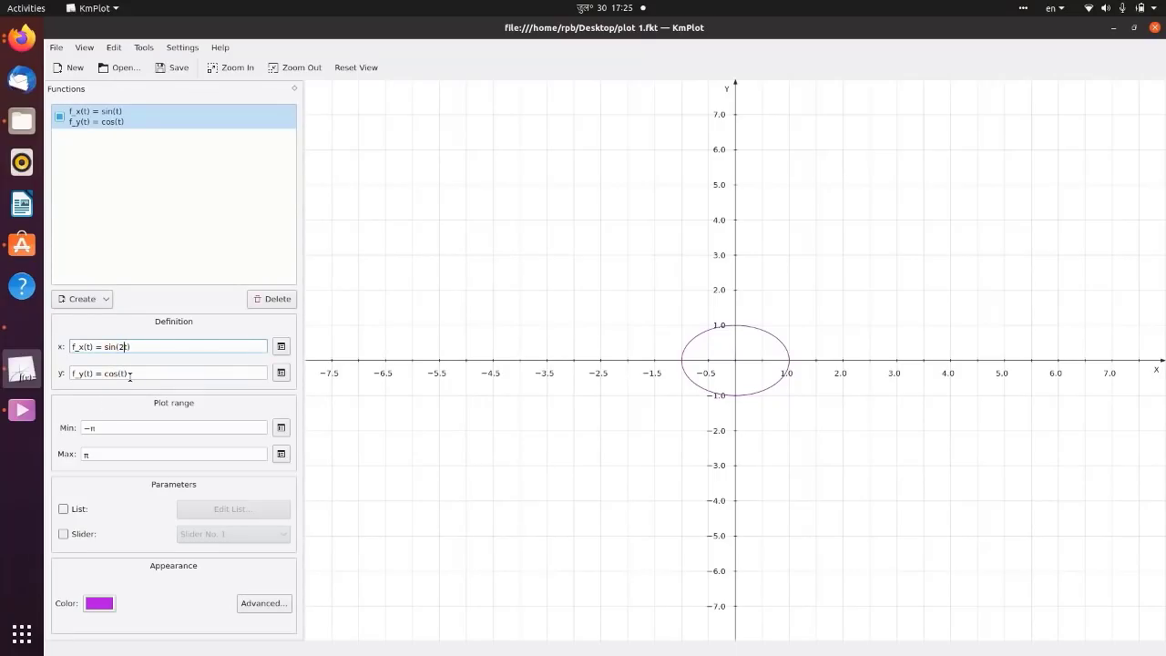
click(125, 373)
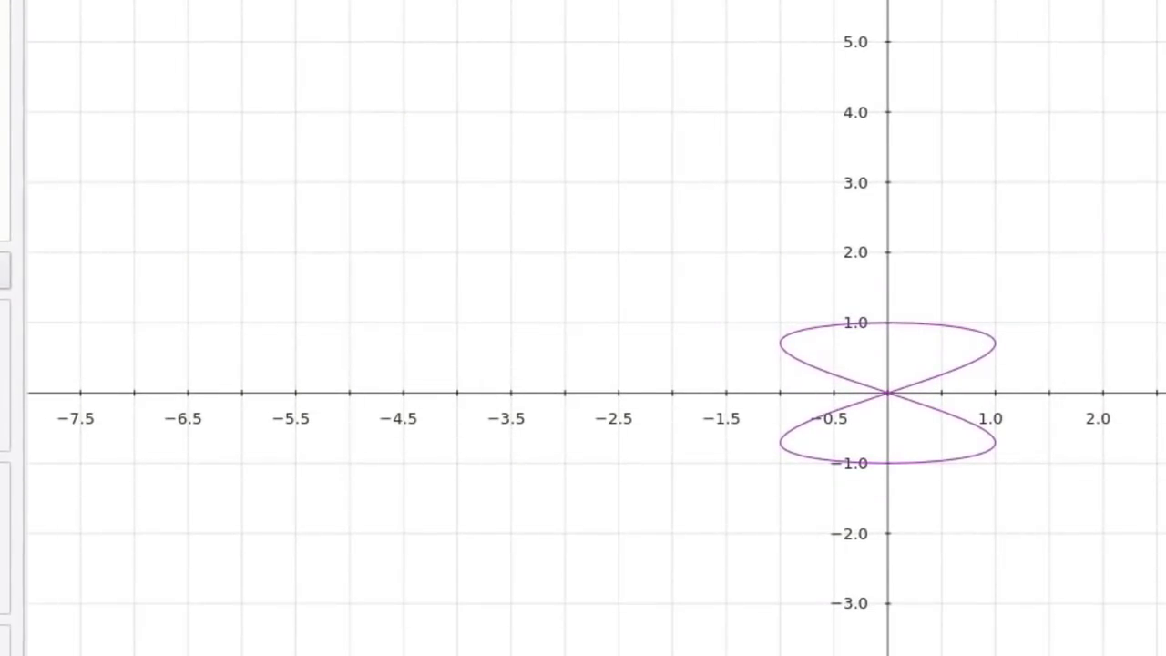
text(3)
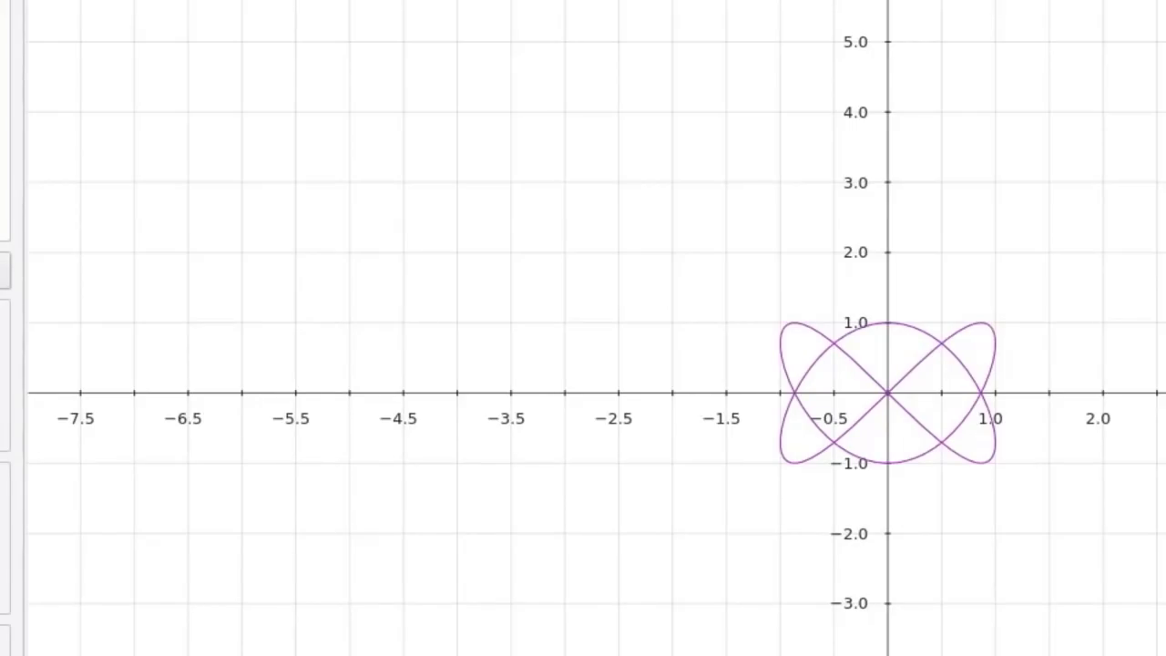
- Change the parametric plot's equations to f_x(t) = 4sin(7t) and f_y(t) = 4cos(9t)
text(0)
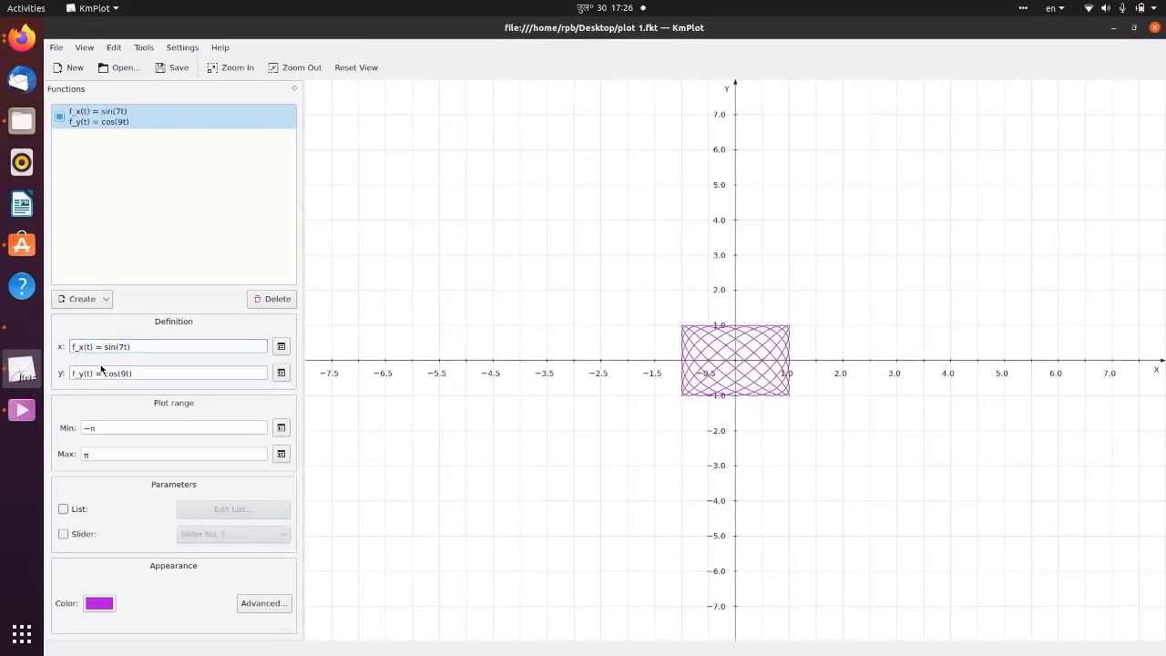
text(4)
click(104, 373)
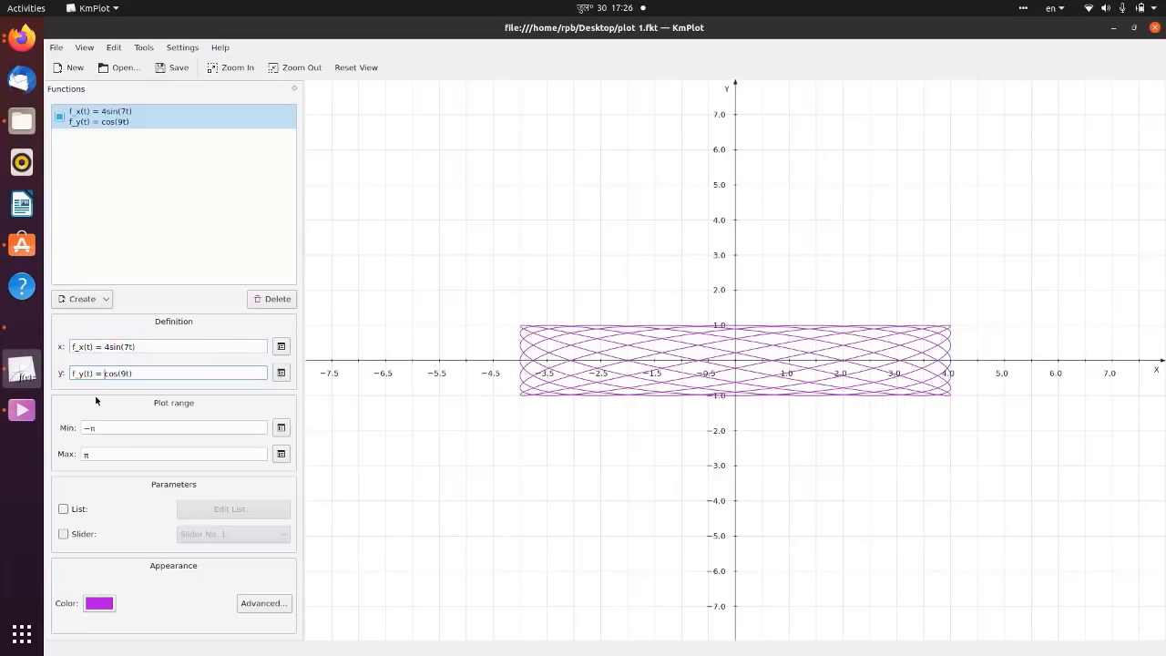
text(4)
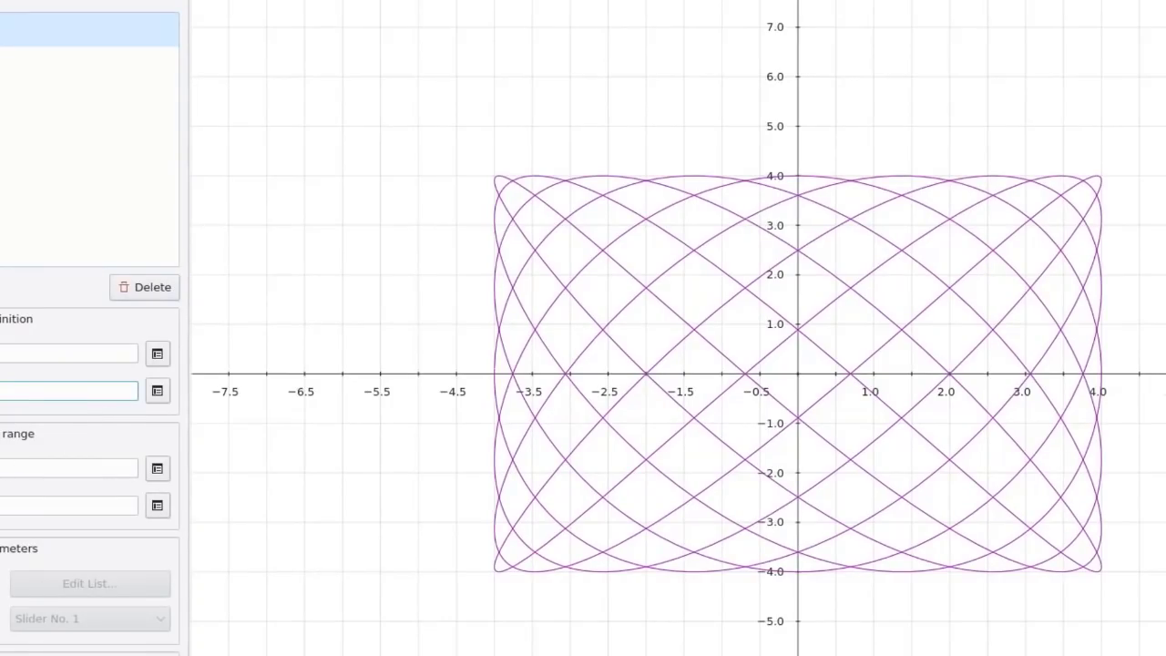
- Delete the parametric plot and create a new Cartesian plot
click(139, 286)
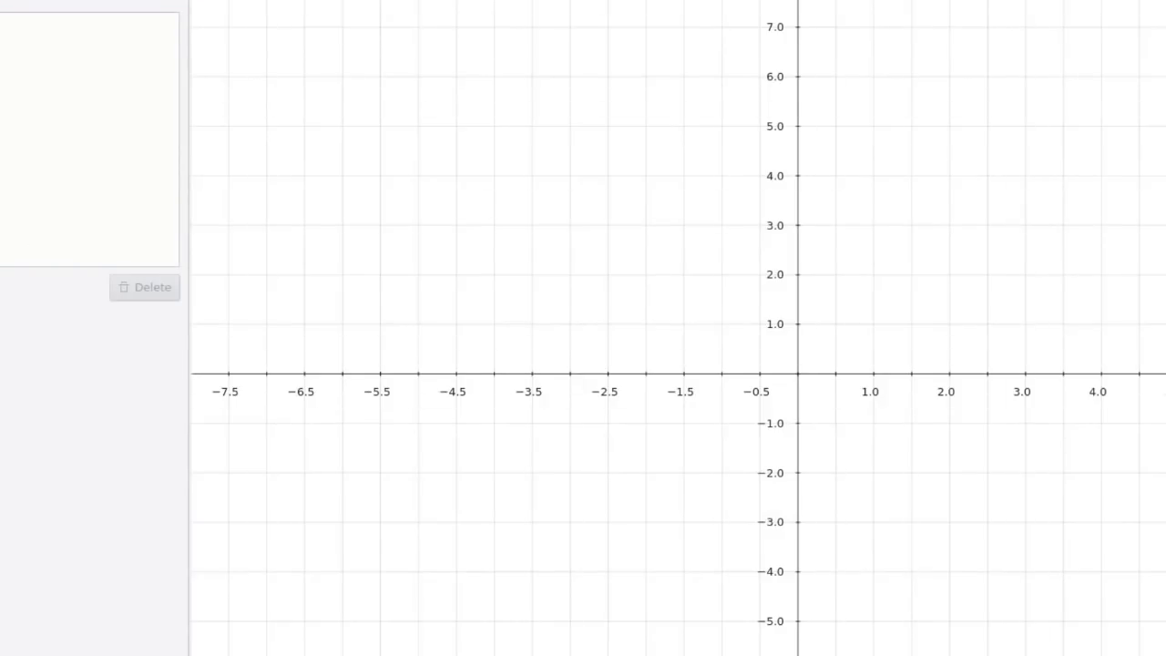
click(44, 297)
click(52, 315)
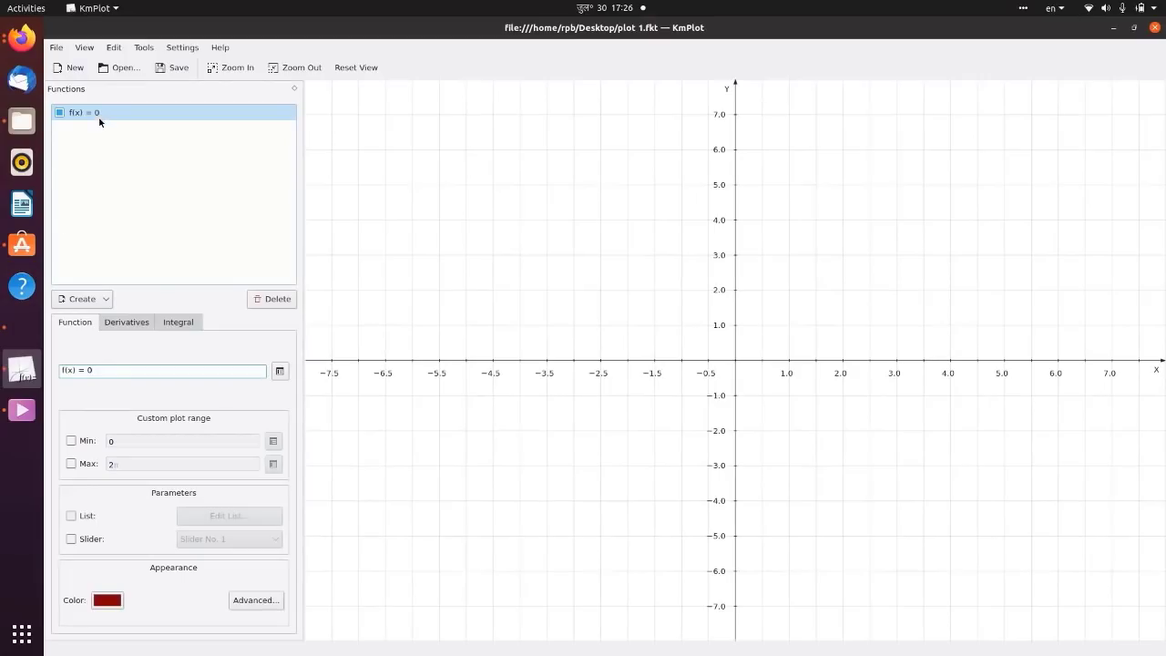
- Define the Cartesian plot with a parameter k as f(x,k) = kx^2
double_click(89, 370)
text(x^2)
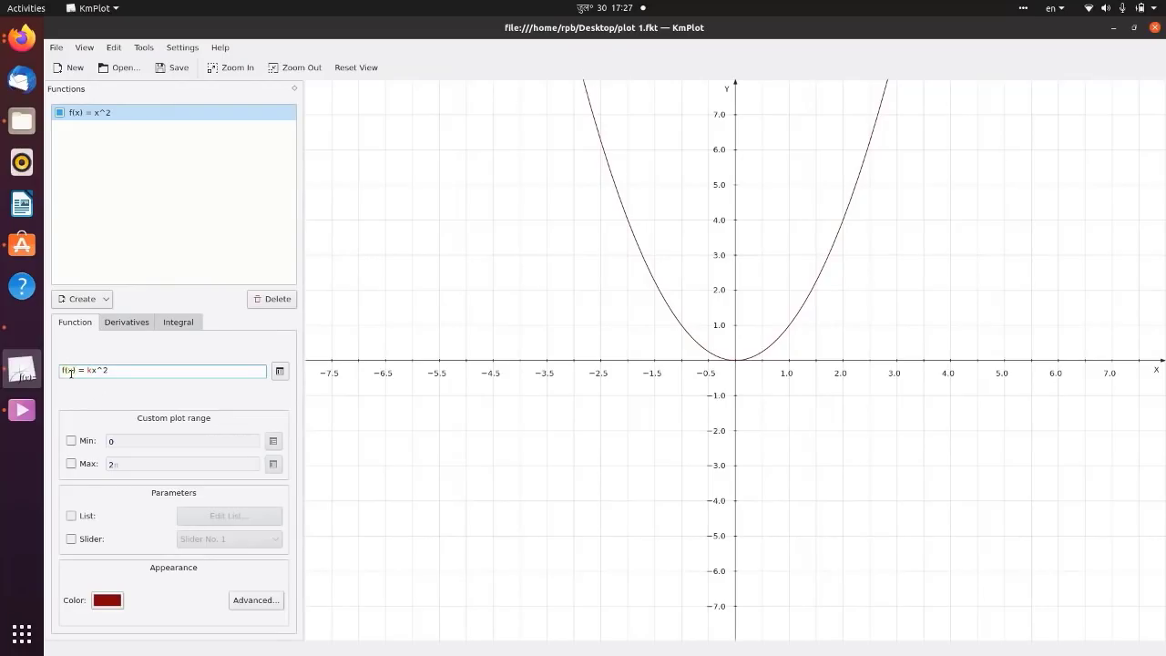
text(,k)
key(Return)
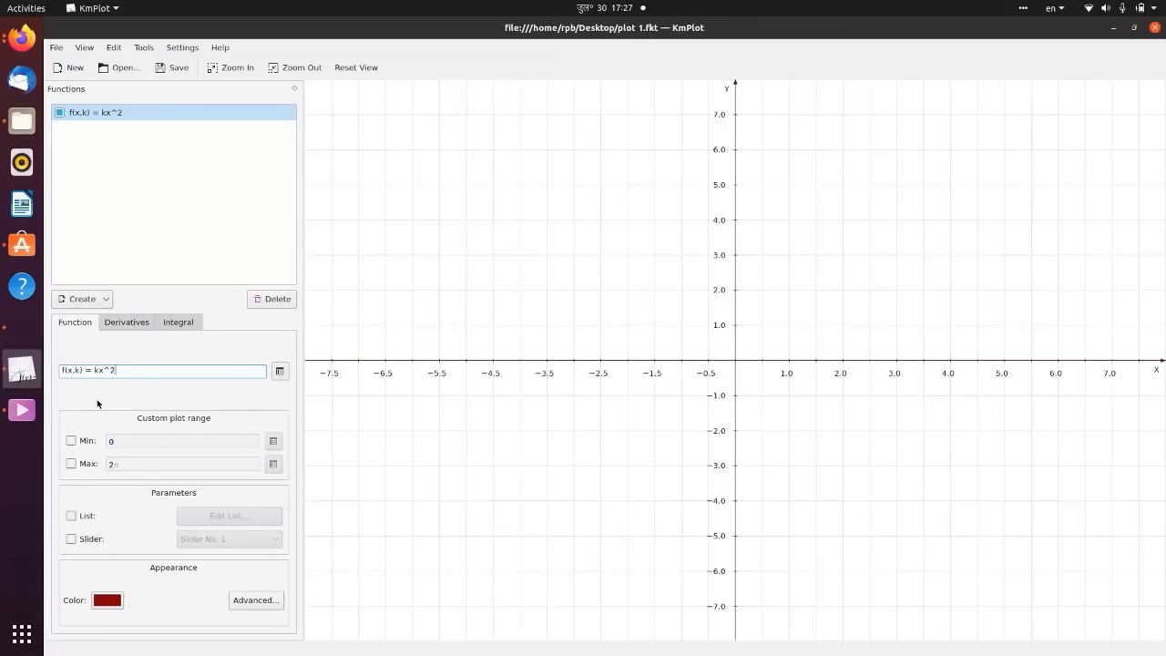
click(71, 440)
click(71, 440)
click(71, 464)
click(71, 464)
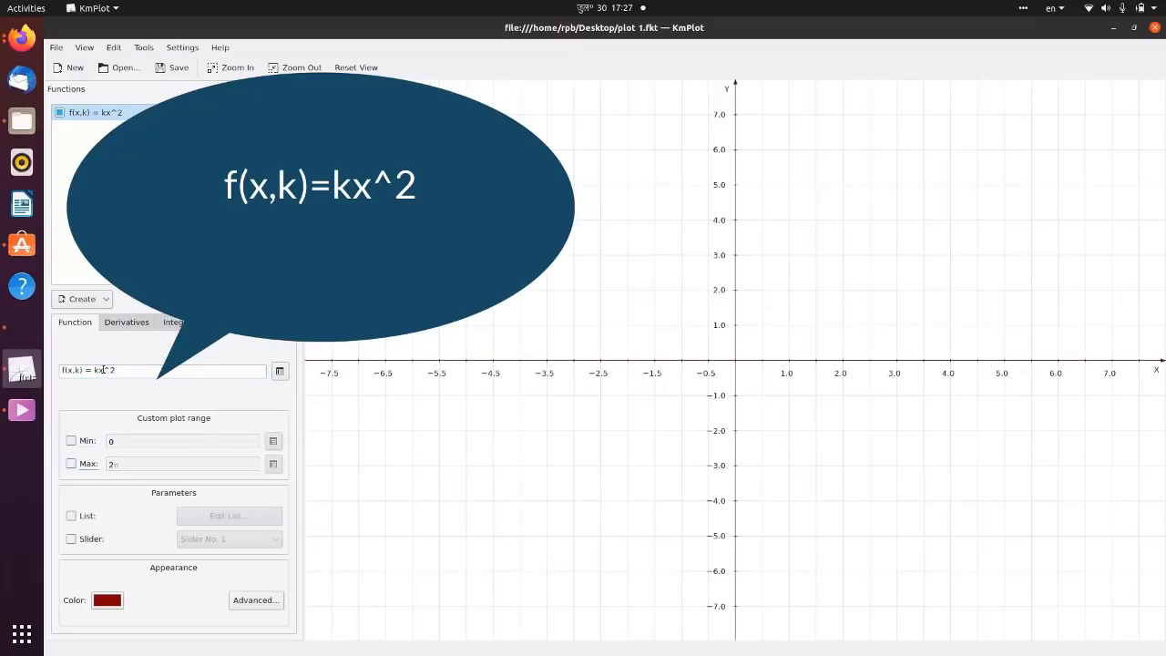
- Enable a parameter list for f(x,k) = kx^2 and fill it with the values 0, 1, 2, 3, 4, 5 and 6
click(72, 517)
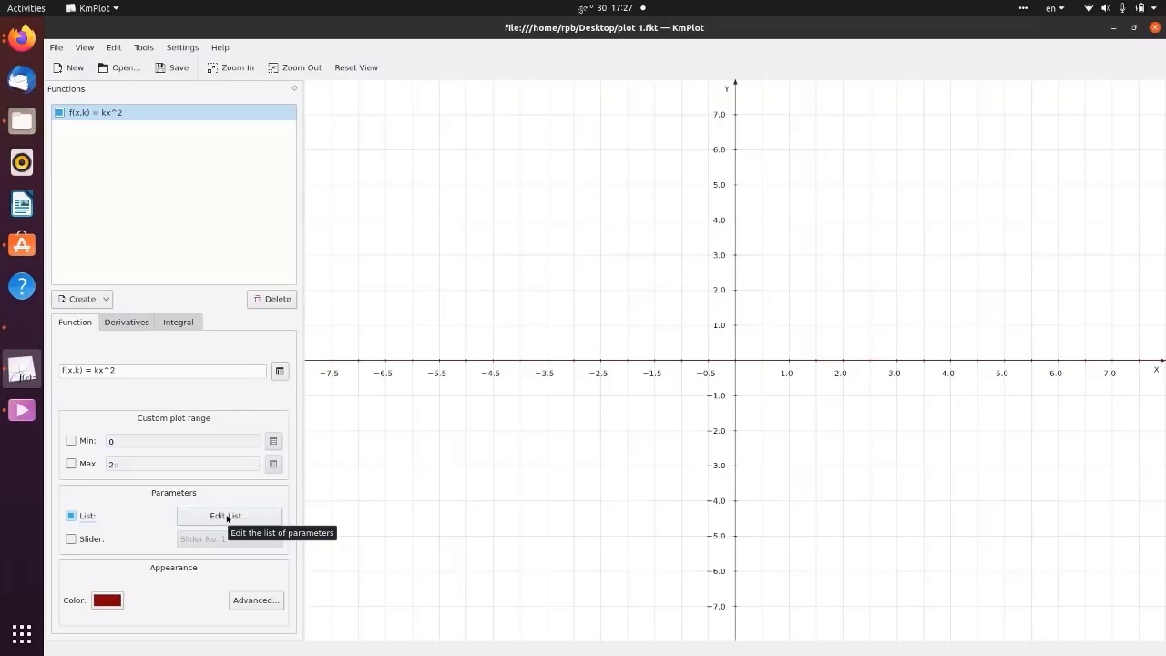
click(228, 516)
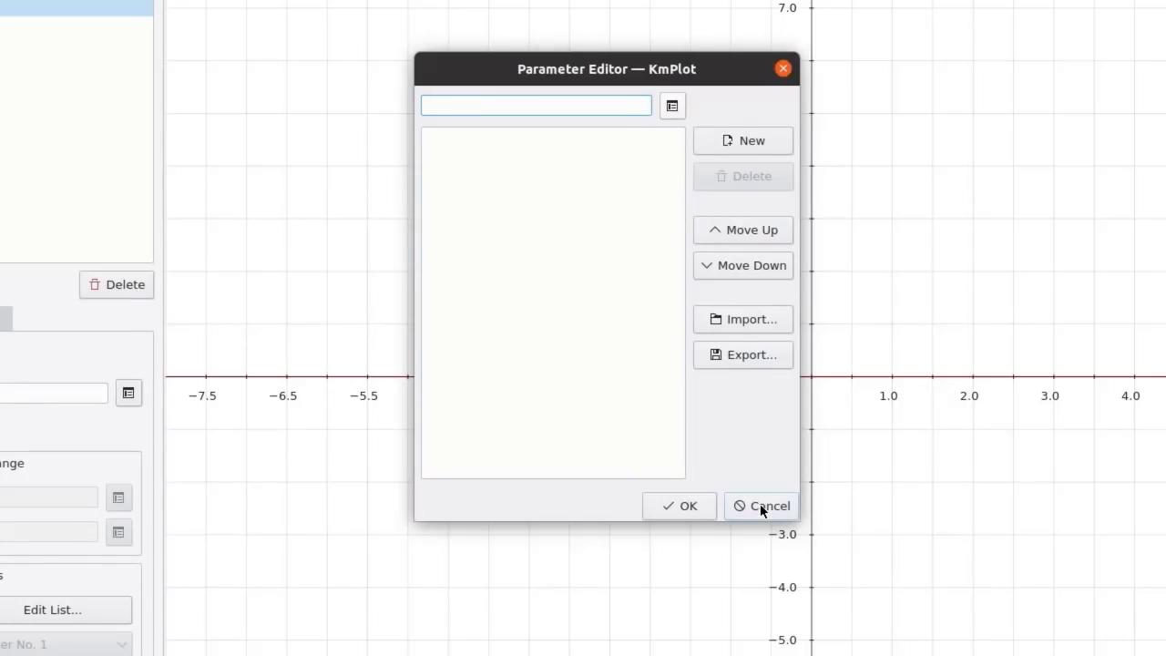
text(1)
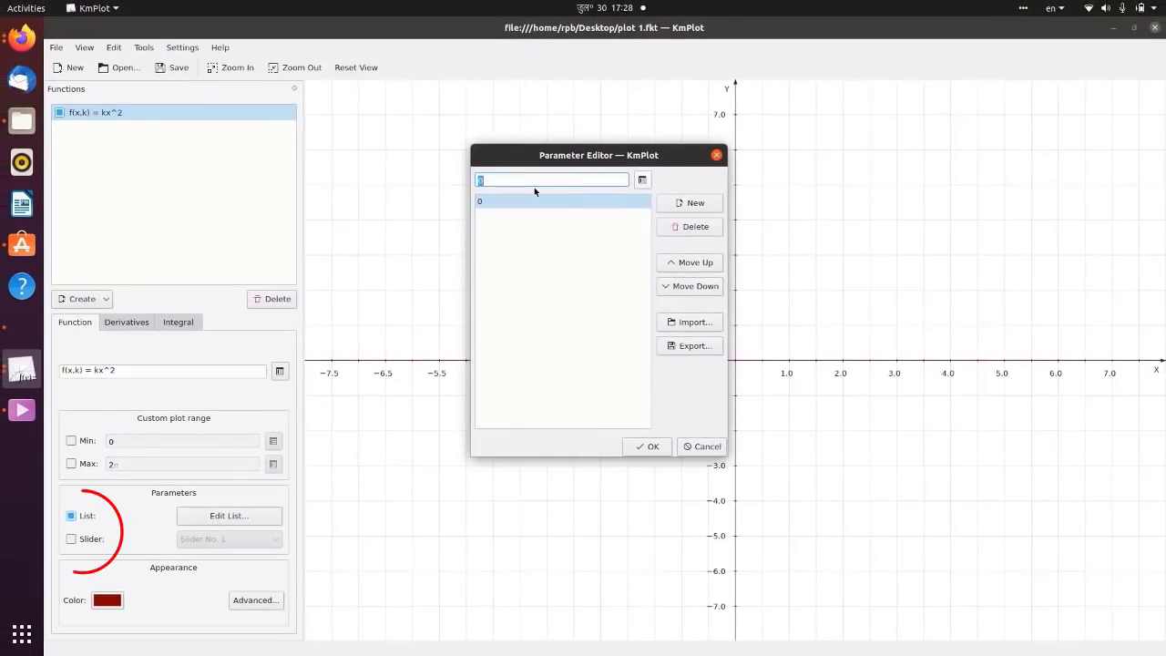
text(0)
key(Return)
text(1)
key(Return)
text(2)
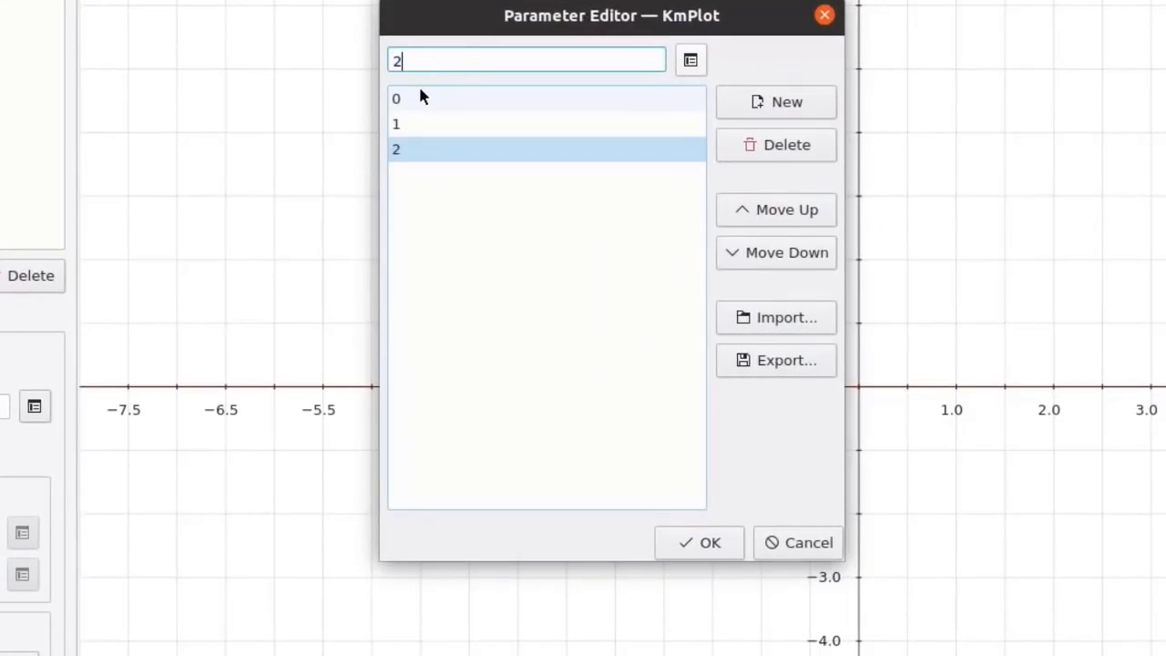
key(Return)
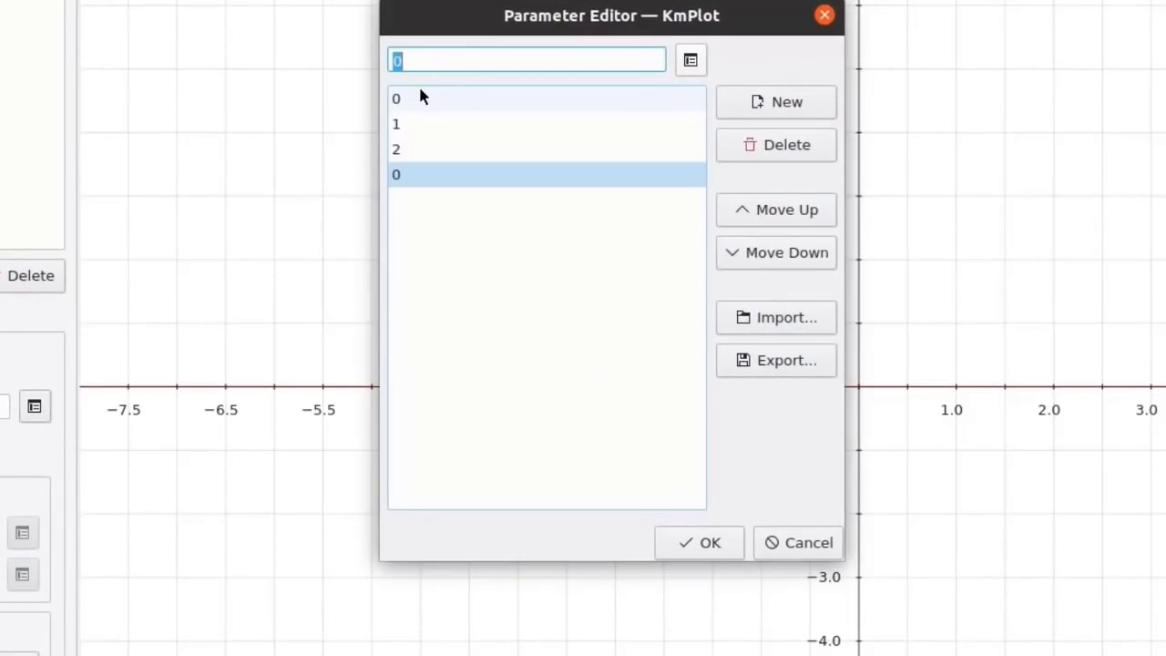
text(3)
key(Return)
text(4)
key(Return)
text(5)
key(Return)
text(6)
key(Return)
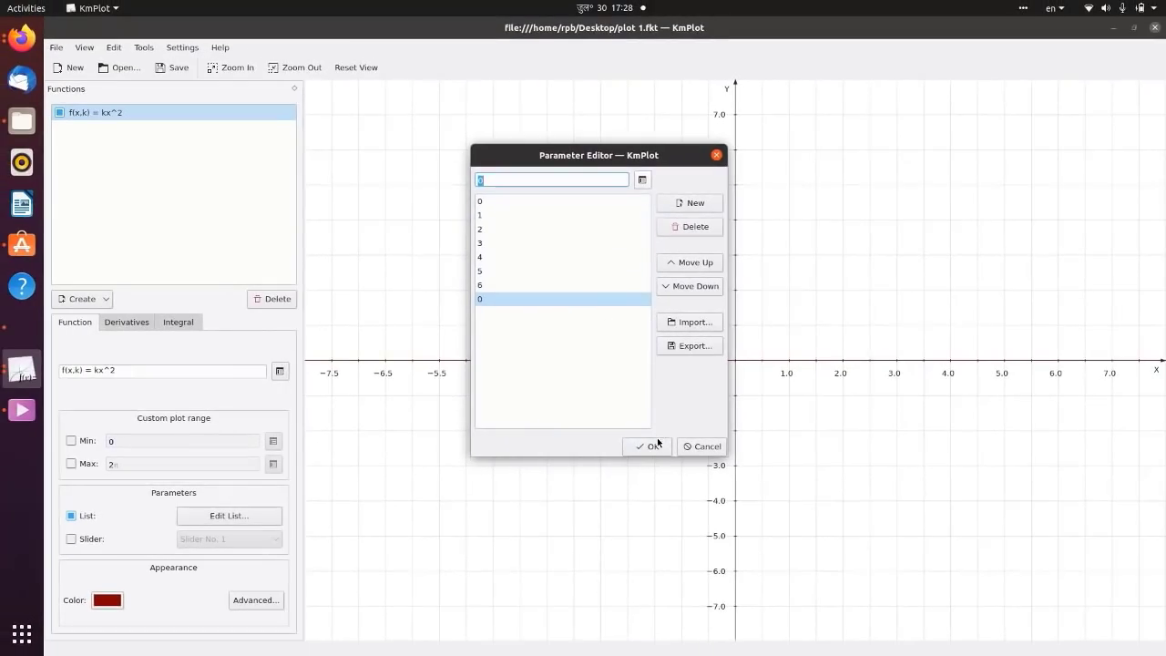
click(652, 445)
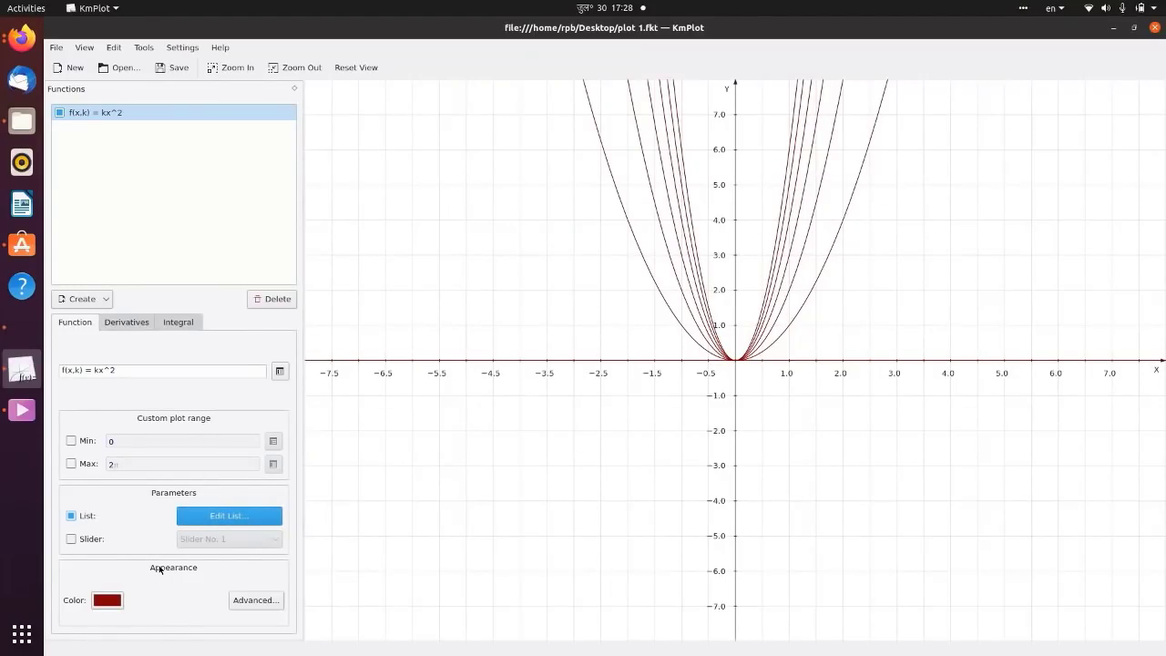
- Change the colour of the f(x,k) = kx^2 curves to the blue-violet basic colour
click(107, 598)
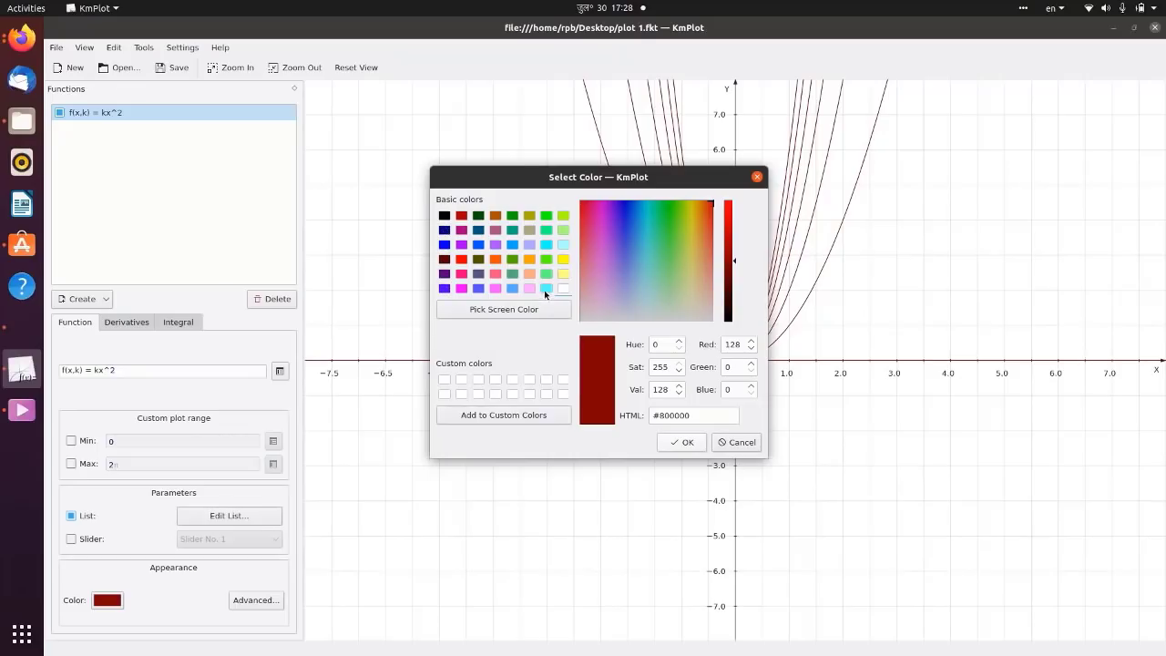
click(445, 289)
click(684, 442)
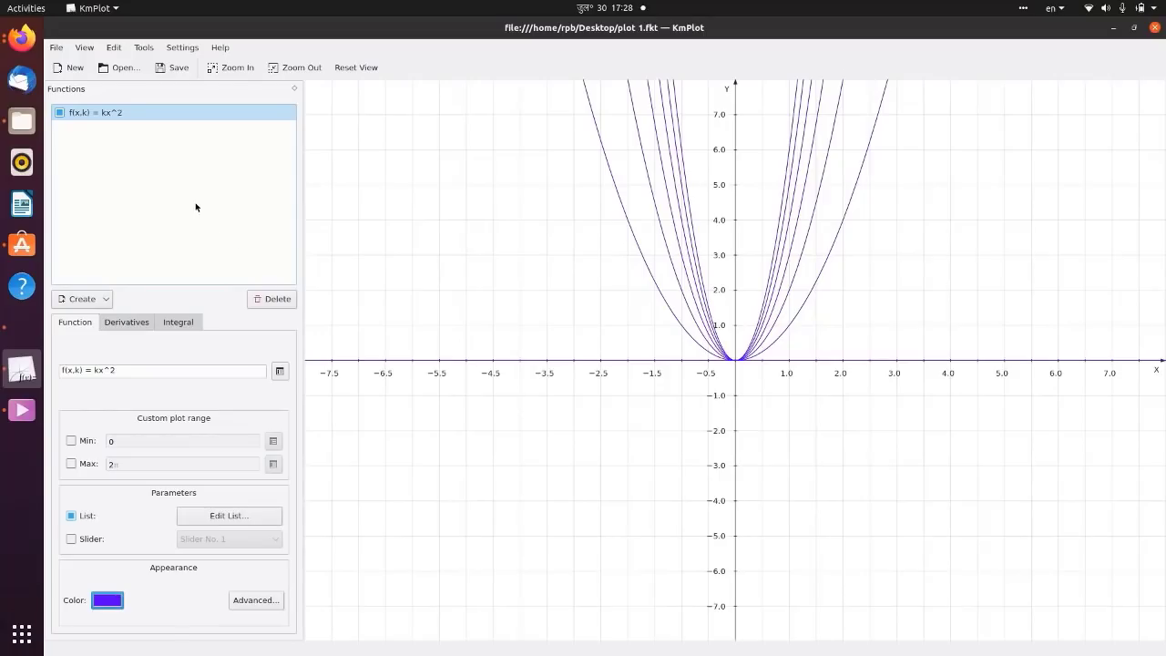
- Show the plot name on each curve of f(x,k) = kx^2
click(254, 600)
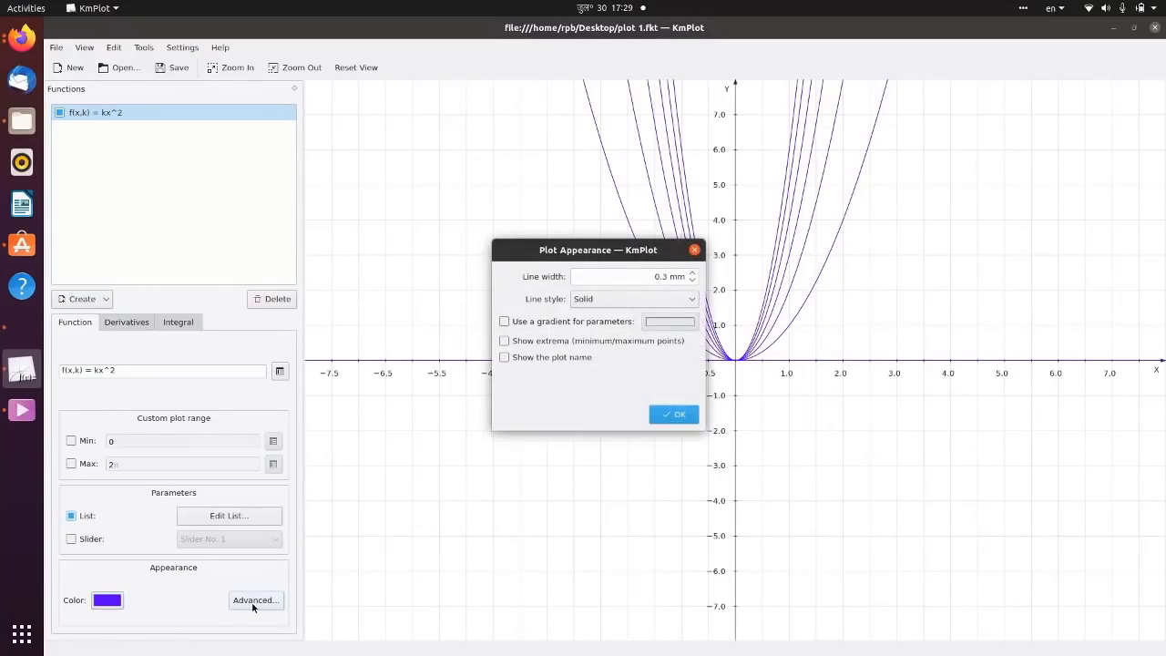
click(510, 357)
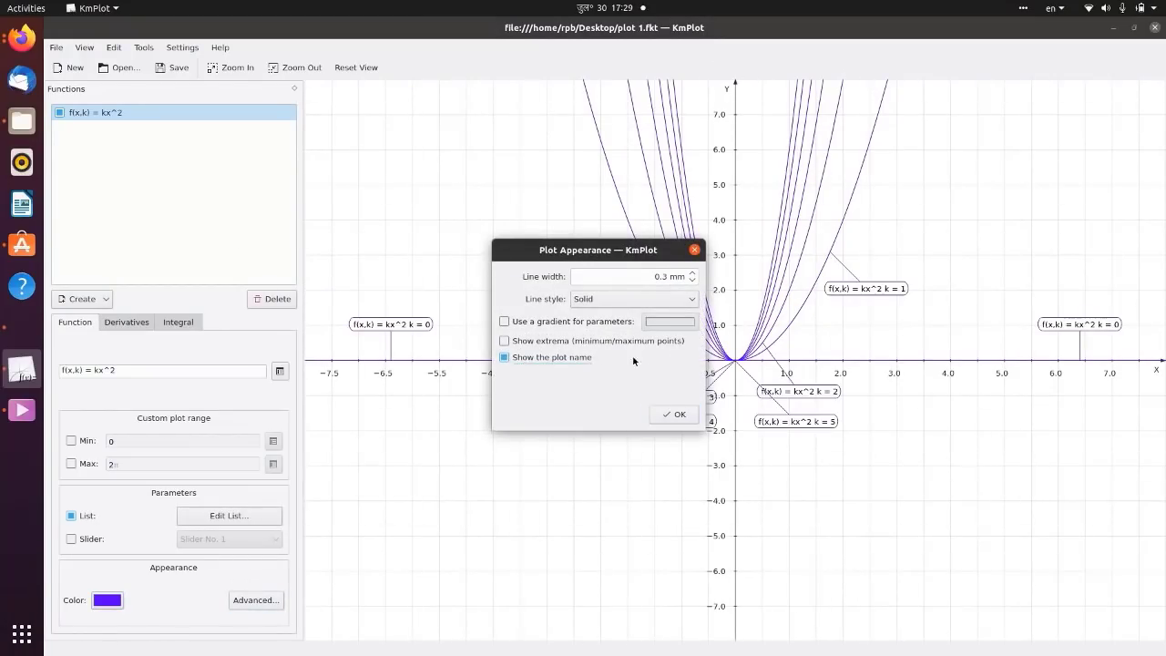
click(674, 416)
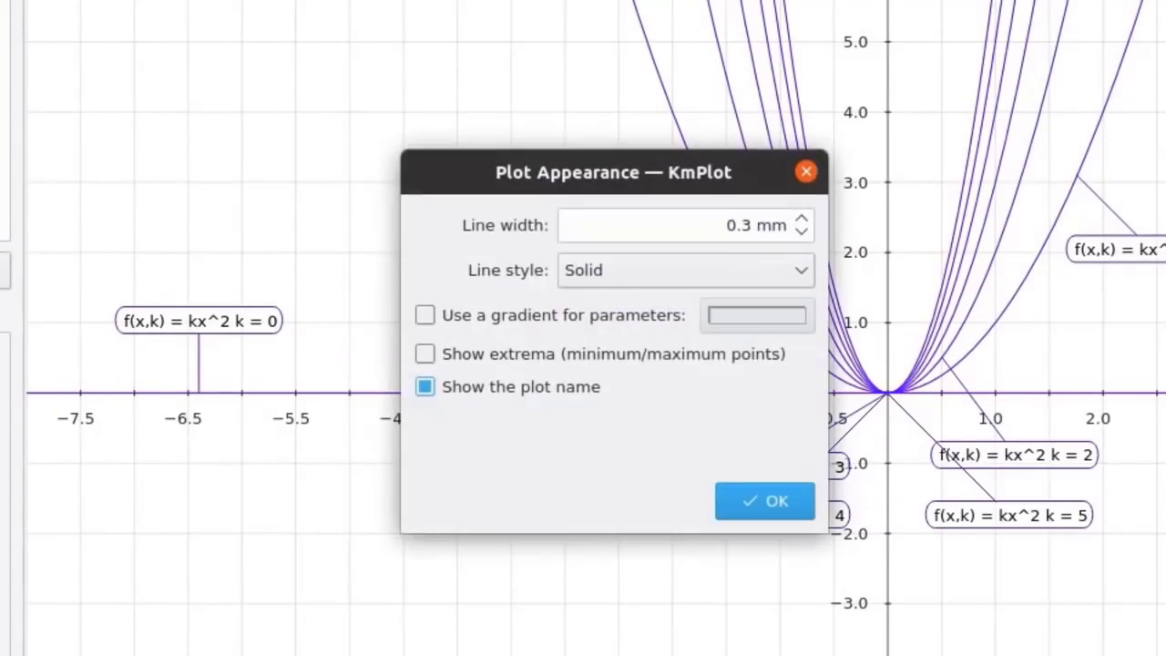
- Hide the plot names and apply the black-to-white parameter gradient to the kx^2 curves, with extrema display off
click(536, 396)
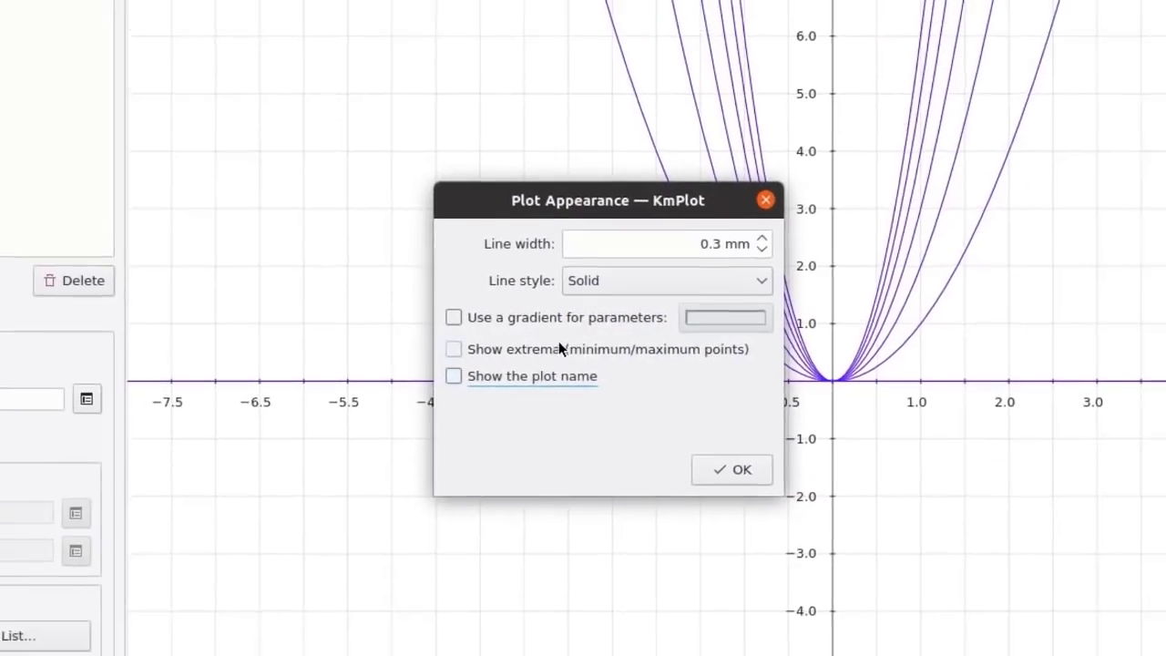
click(552, 354)
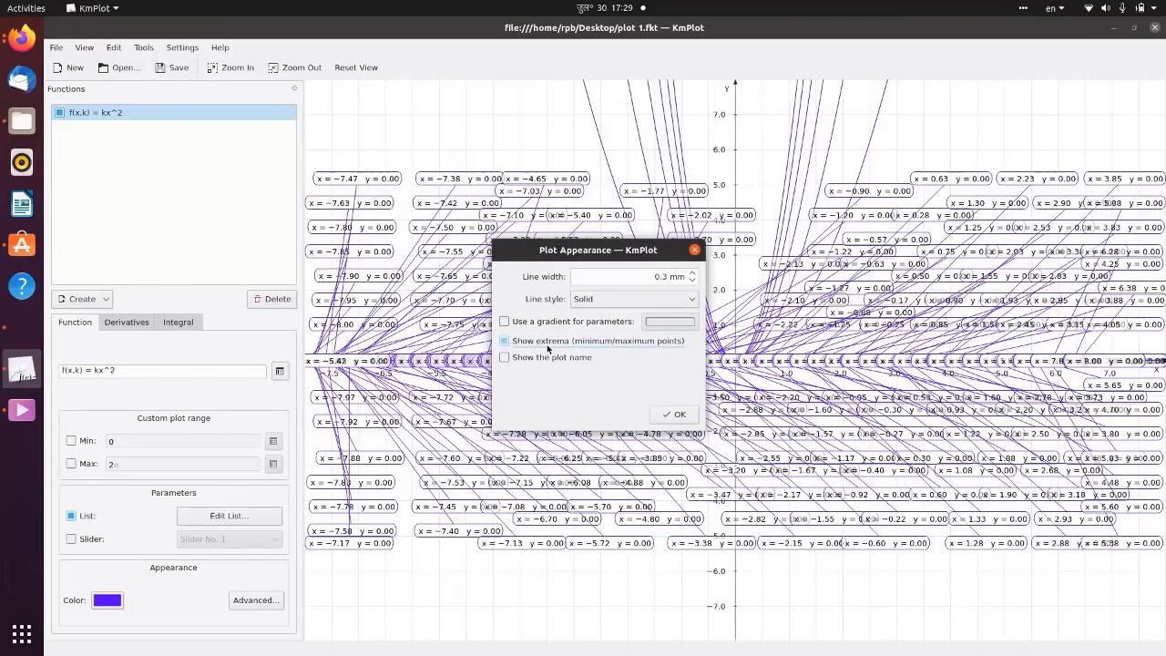
click(545, 323)
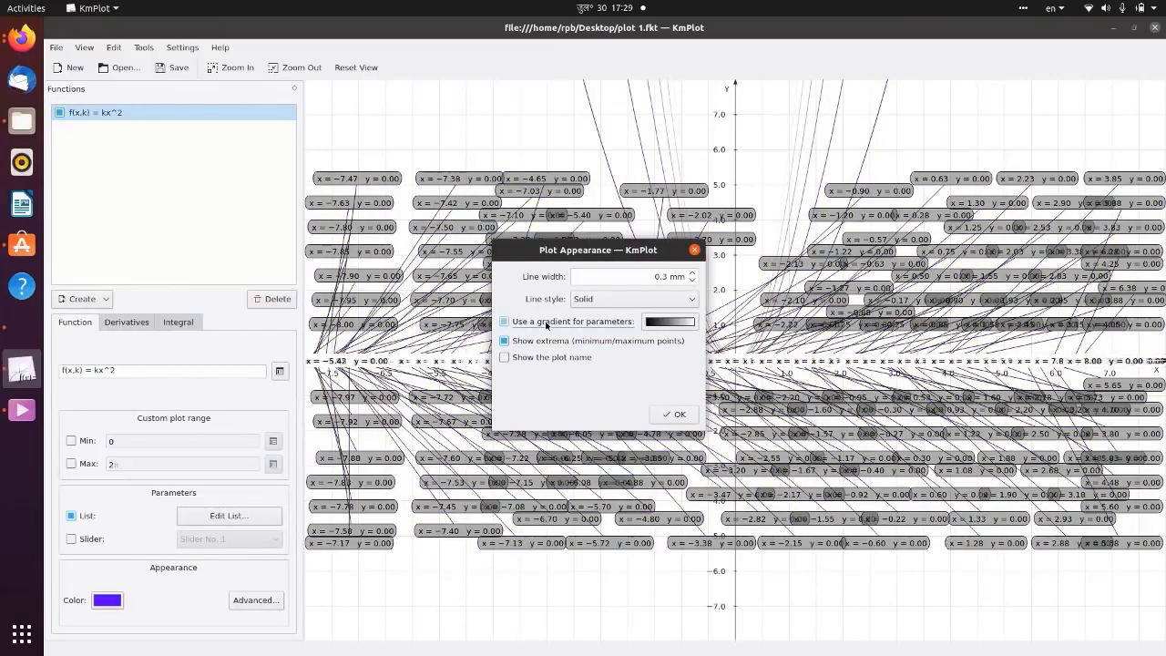
click(511, 342)
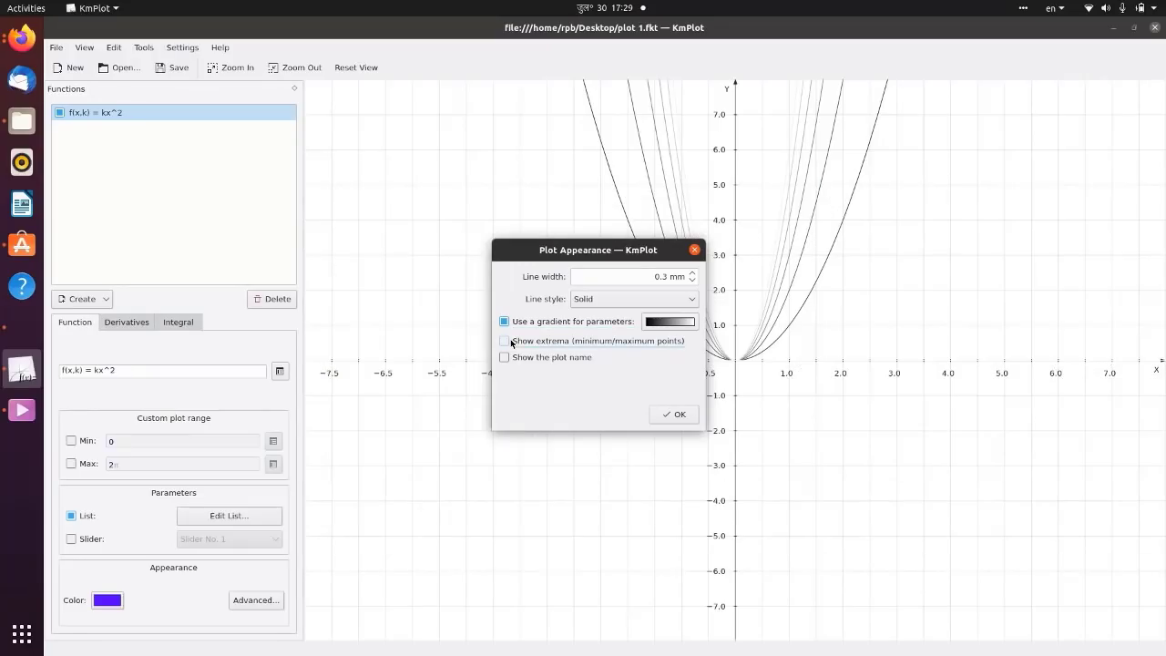
- Turn off the parameter gradient for the kx^2 curves and apply the appearance settings without extrema or plot names
click(524, 361)
click(524, 360)
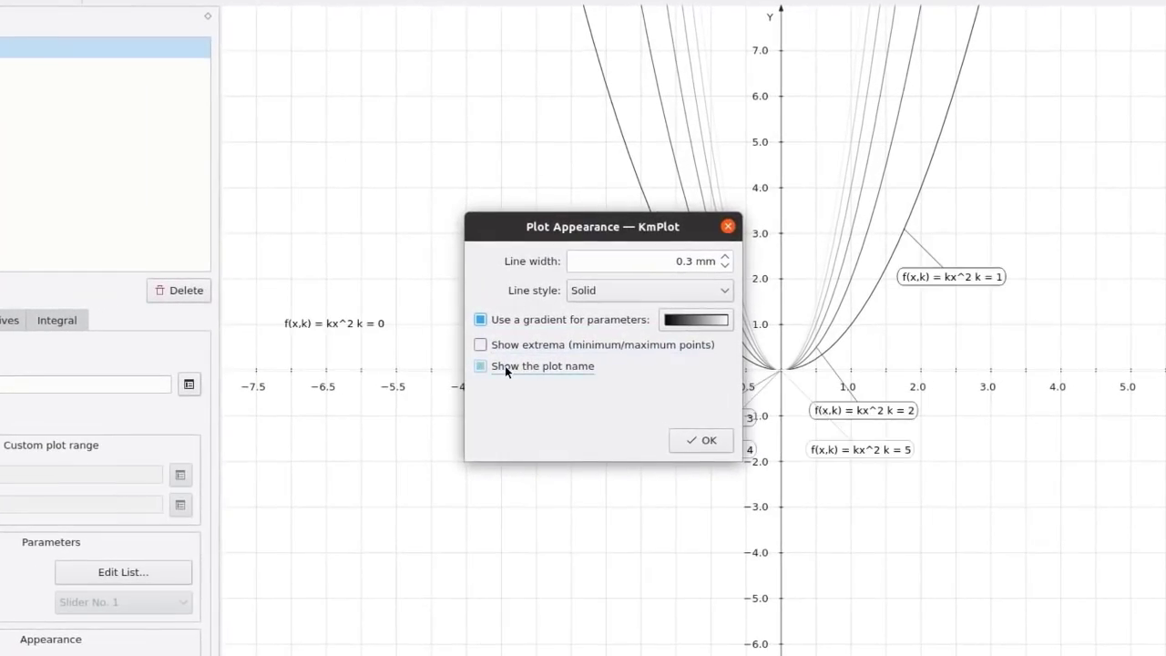
click(480, 344)
click(480, 319)
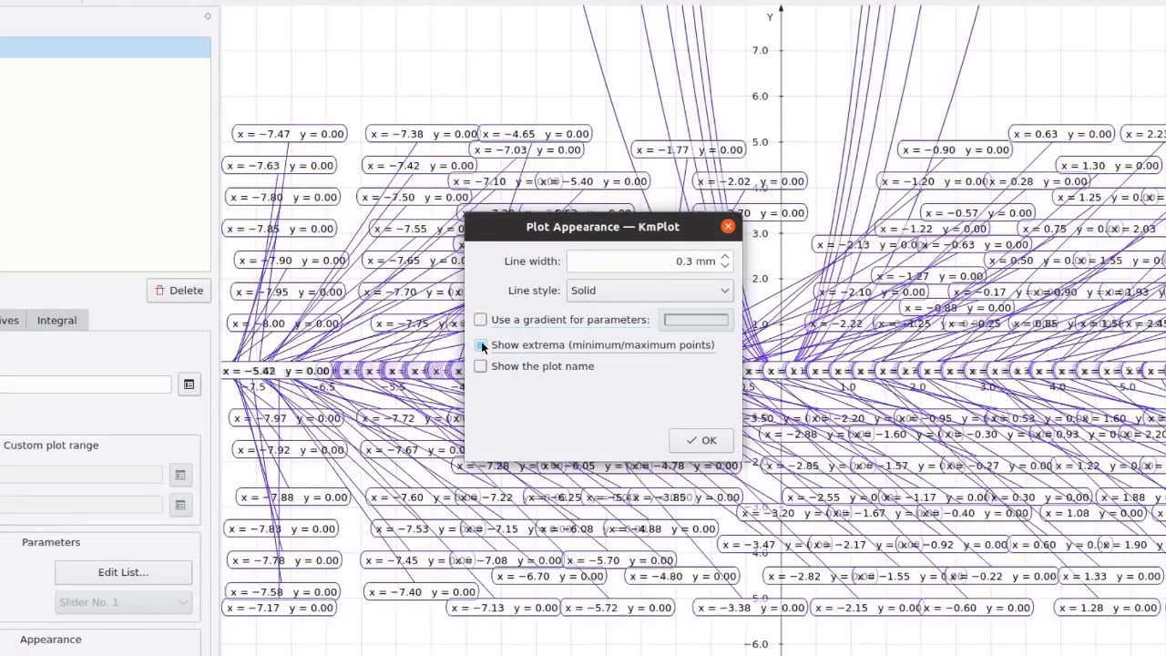
click(481, 344)
click(701, 439)
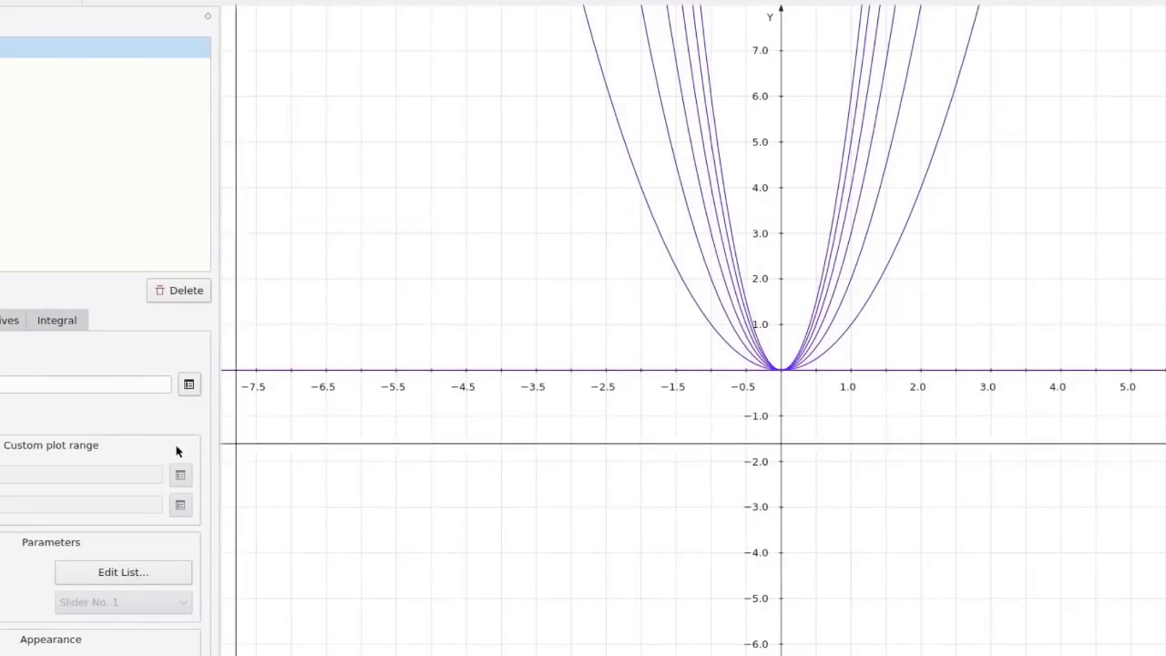
- Turn off the parameter list for f(x,k) = kx^2 and control k with Slider No. 1
click(71, 516)
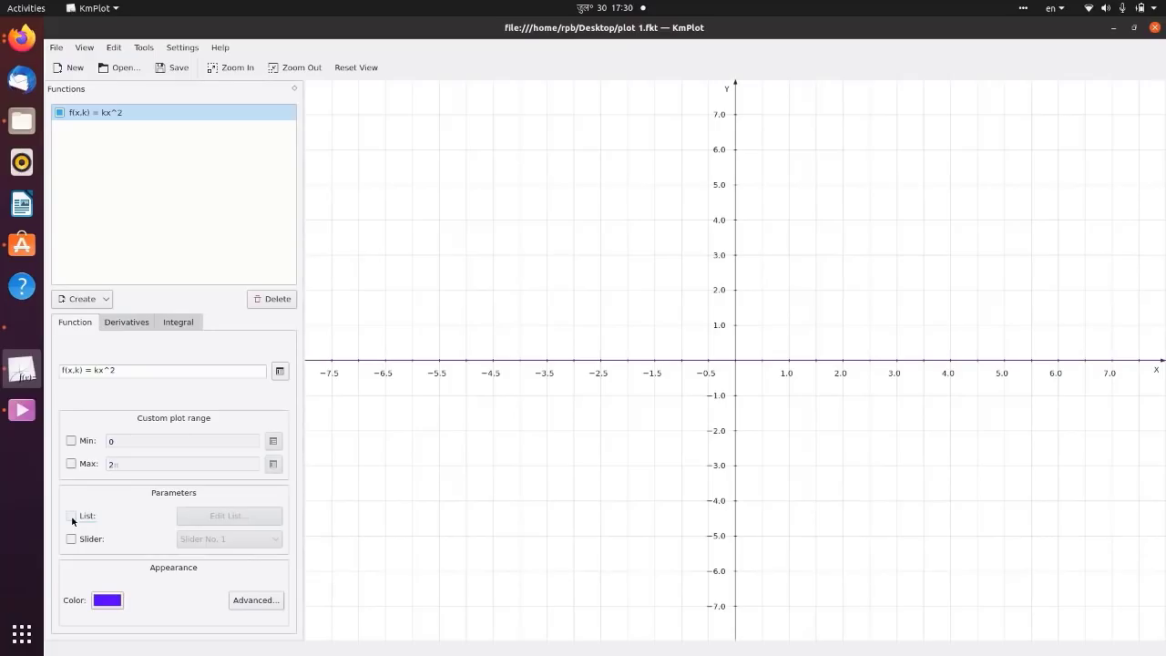
click(72, 538)
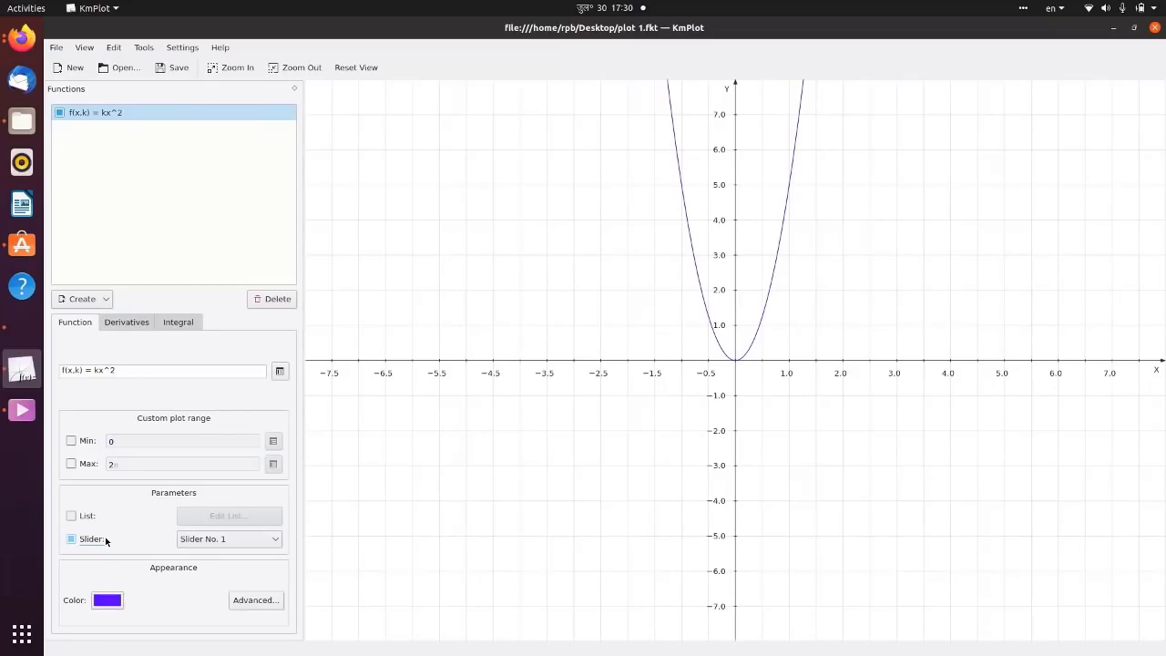
click(216, 542)
click(216, 554)
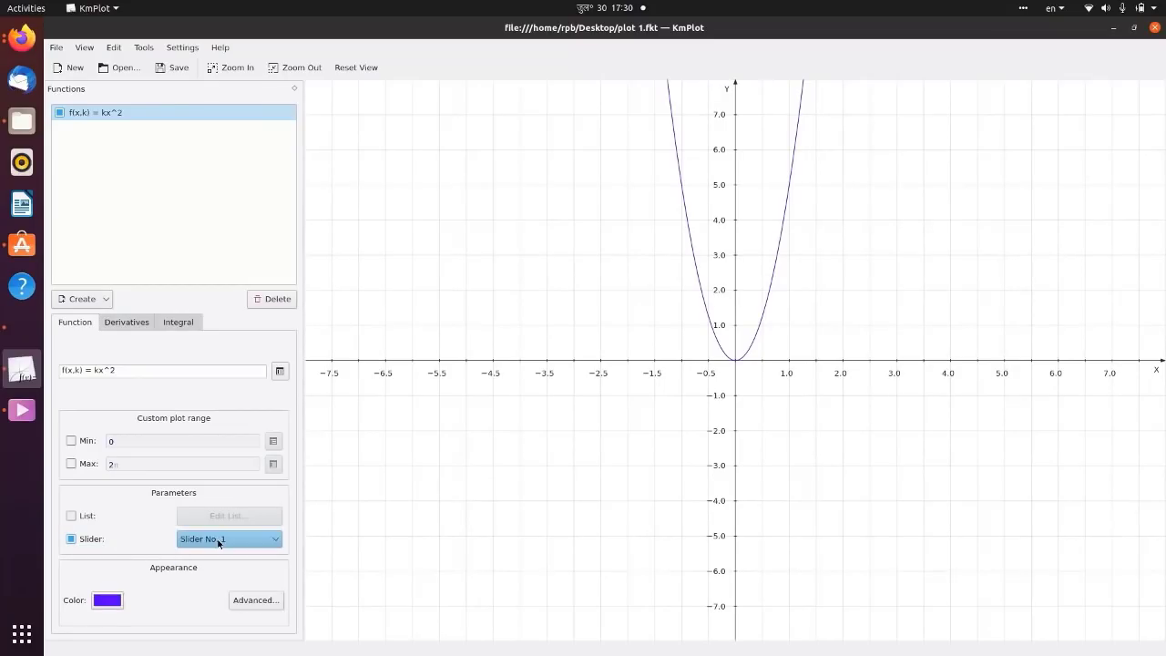
click(119, 114)
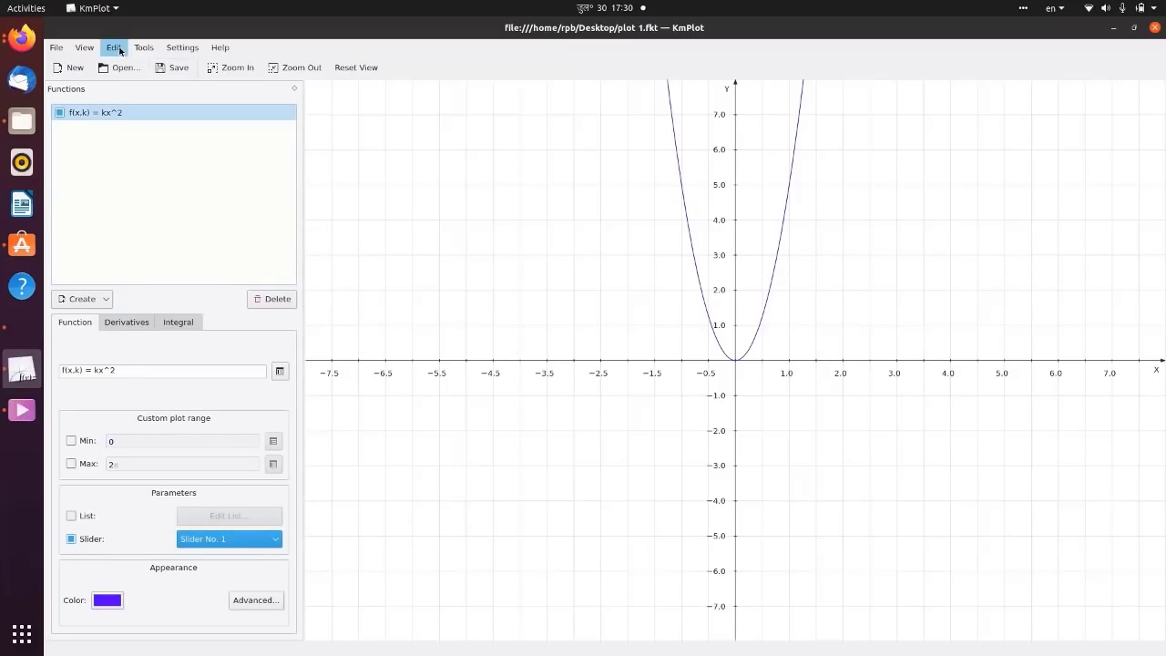
- Show the sliders window clear of the curve and raise the Slider 1 value
click(91, 49)
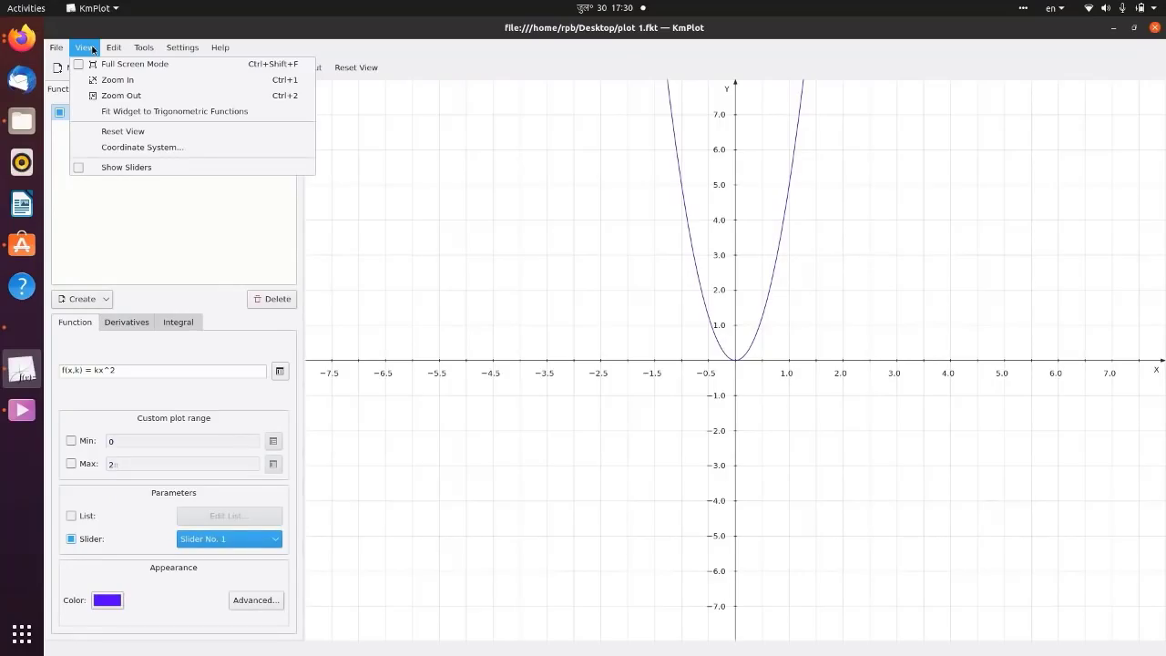
click(120, 168)
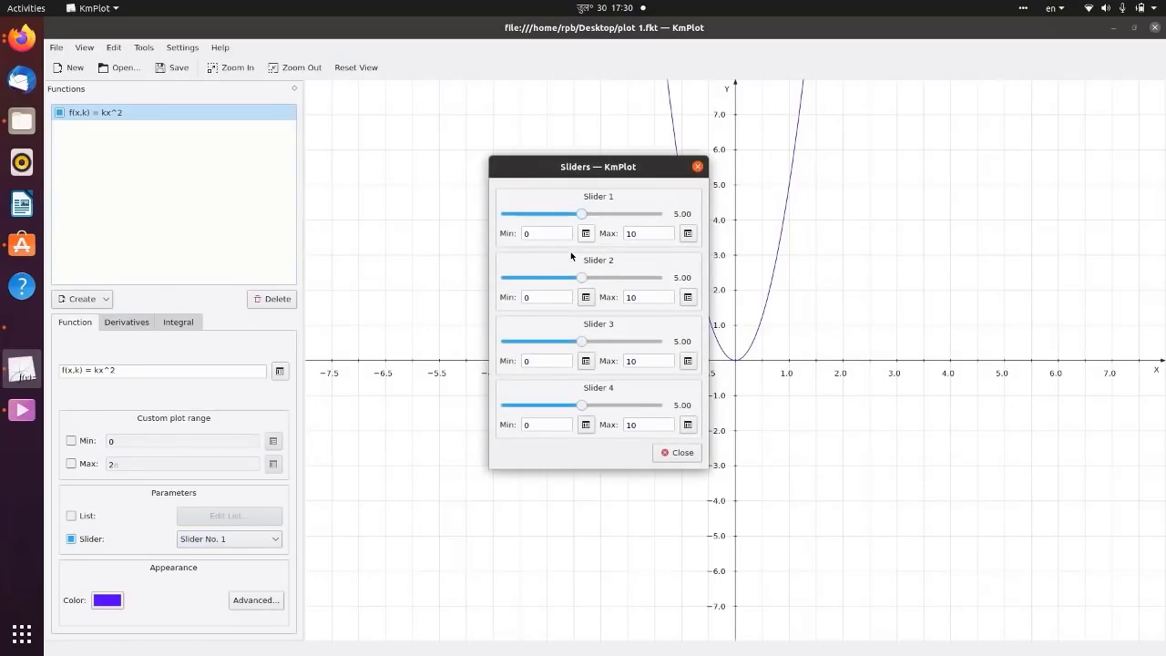
drag(534, 169, 947, 97)
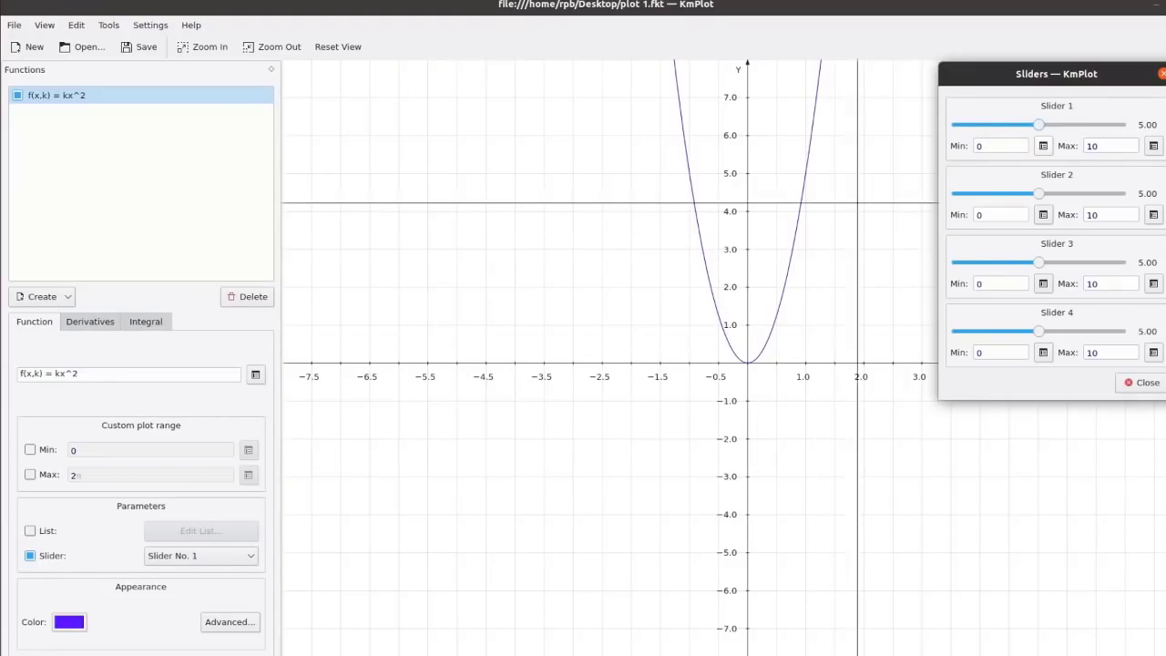
drag(1042, 126, 1066, 143)
- Set Slider 1's range from −5 to 5 and adjust its value to about 1.87
click(981, 146)
key(BackSpace)
text(-5)
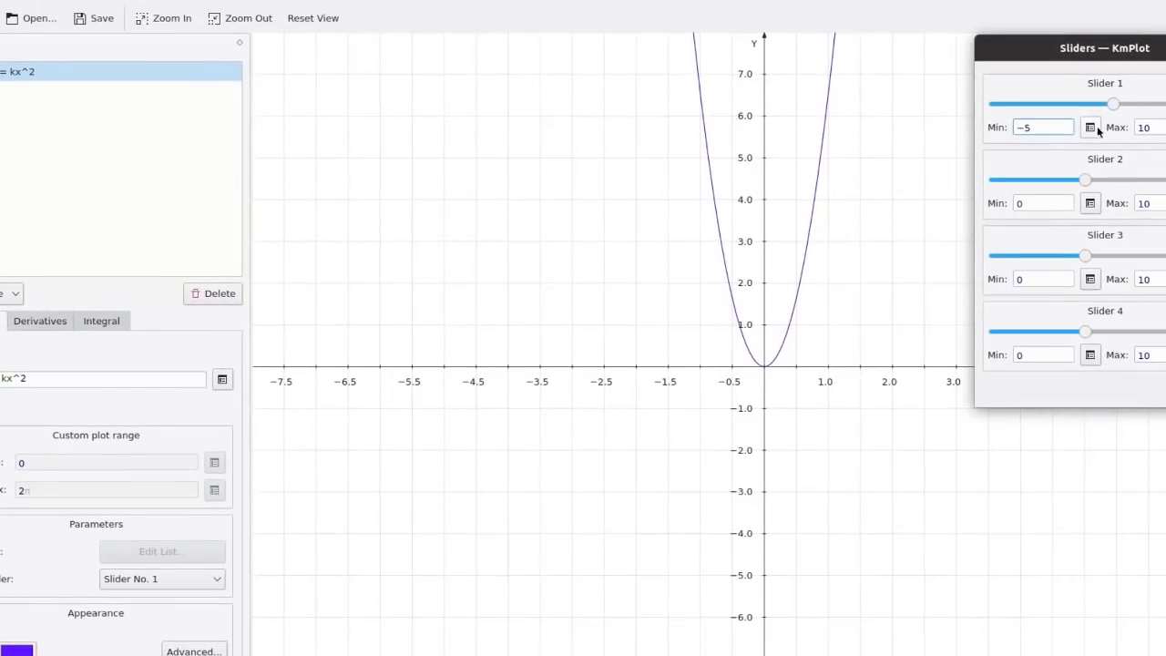
drag(1155, 127, 1140, 127)
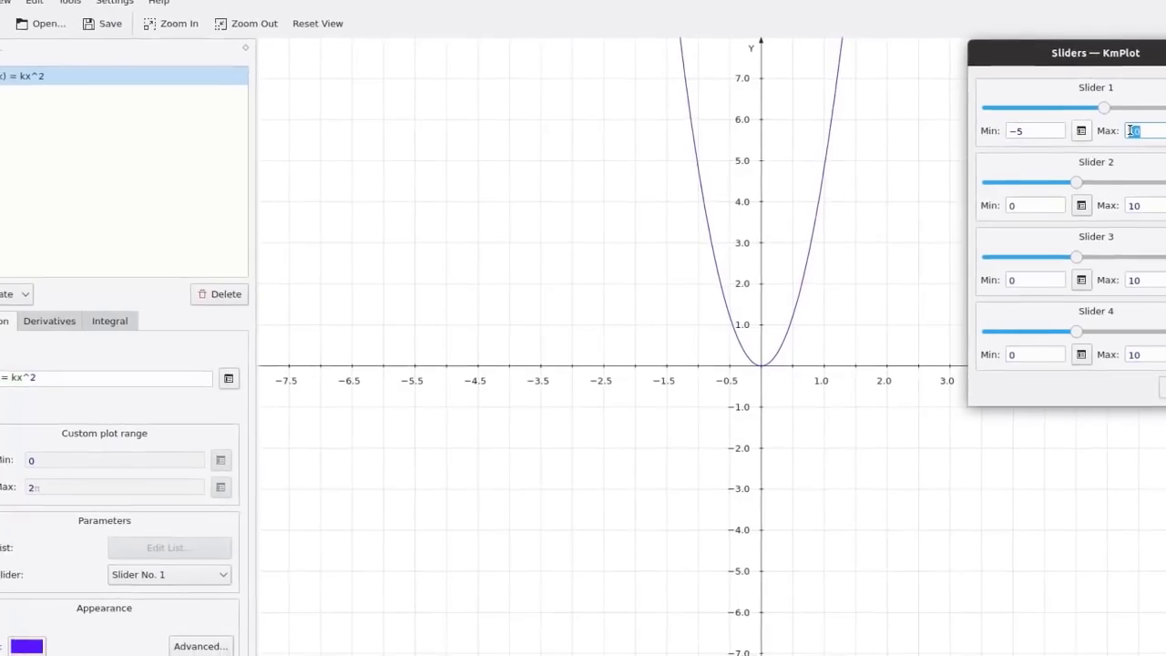
text(5)
mouse_move(1025, 141)
mouse_down()
mouse_move(984, 151)
mouse_move(1045, 153)
mouse_move(944, 155)
mouse_move(1071, 157)
mouse_move(1023, 156)
mouse_move(1036, 158)
mouse_up()
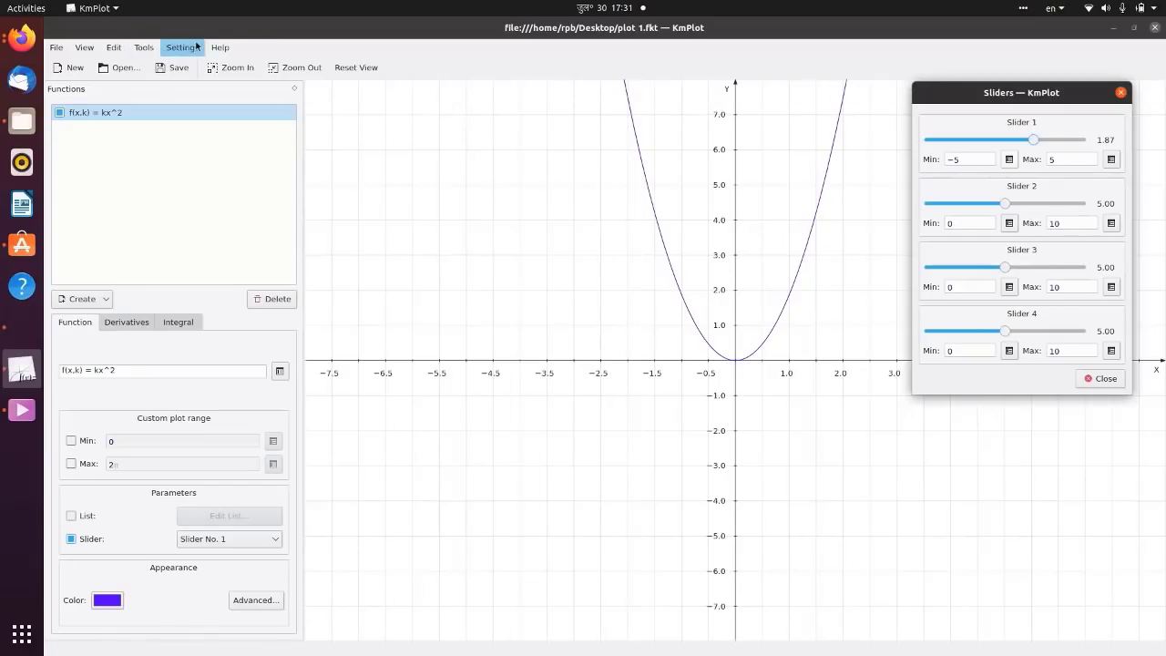
- Open the Parameter Animator for the kx^2 curve clear of the plot and close the sliders window
right_click(637, 146)
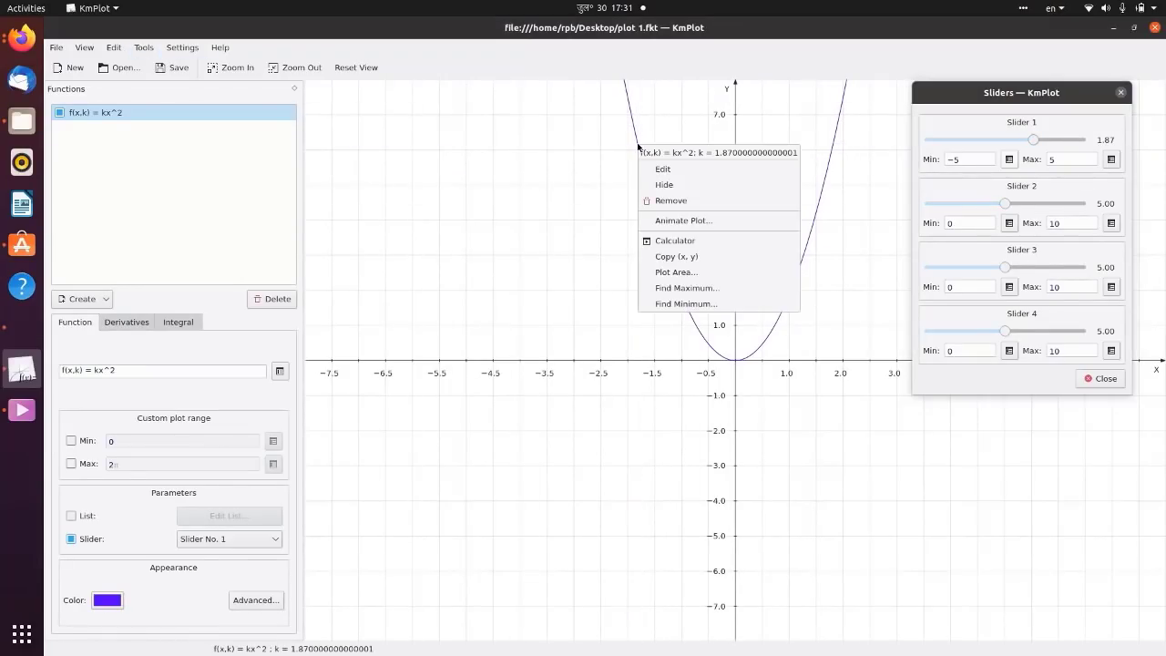
click(663, 220)
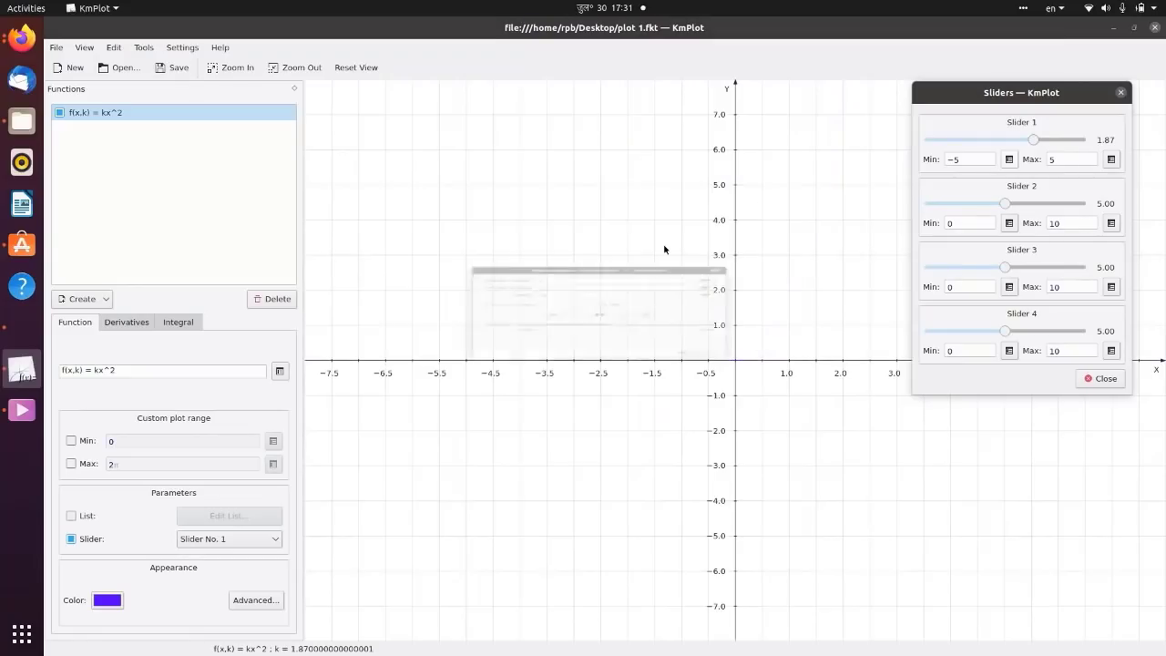
drag(617, 198, 470, 107)
click(1120, 92)
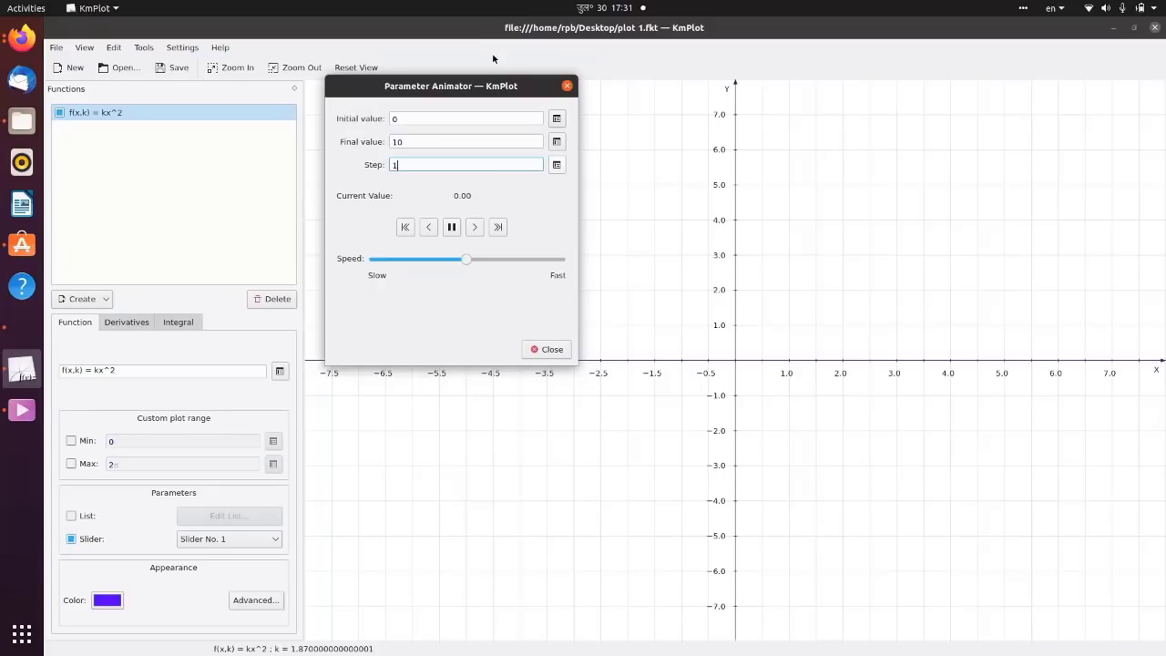
- Play the kx^2 animation forward and backward between 0 and 10, with the speed near the middle
mouse_move(460, 262)
mouse_down()
mouse_move(373, 261)
mouse_move(462, 263)
mouse_up()
click(475, 226)
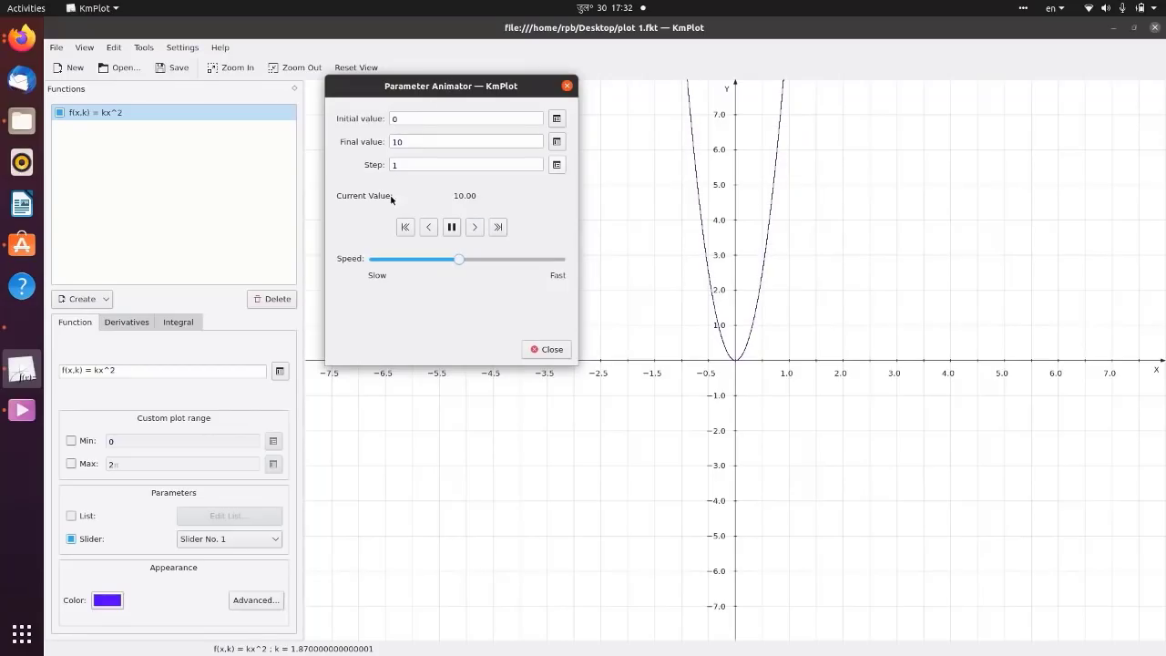
click(428, 227)
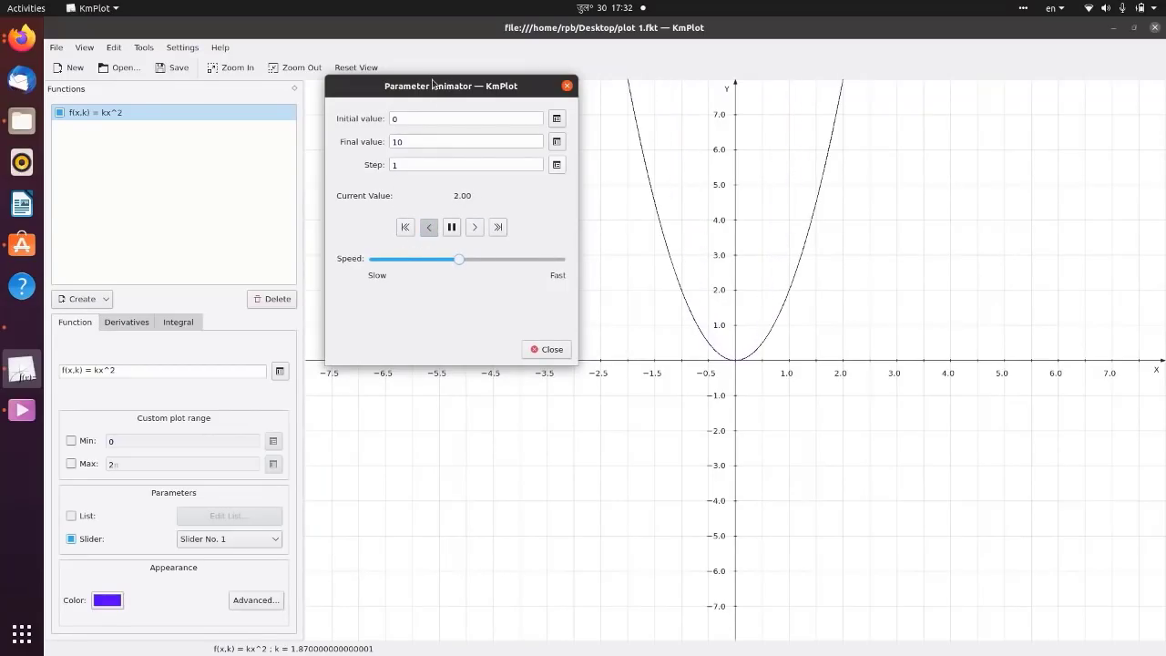
click(474, 228)
click(429, 228)
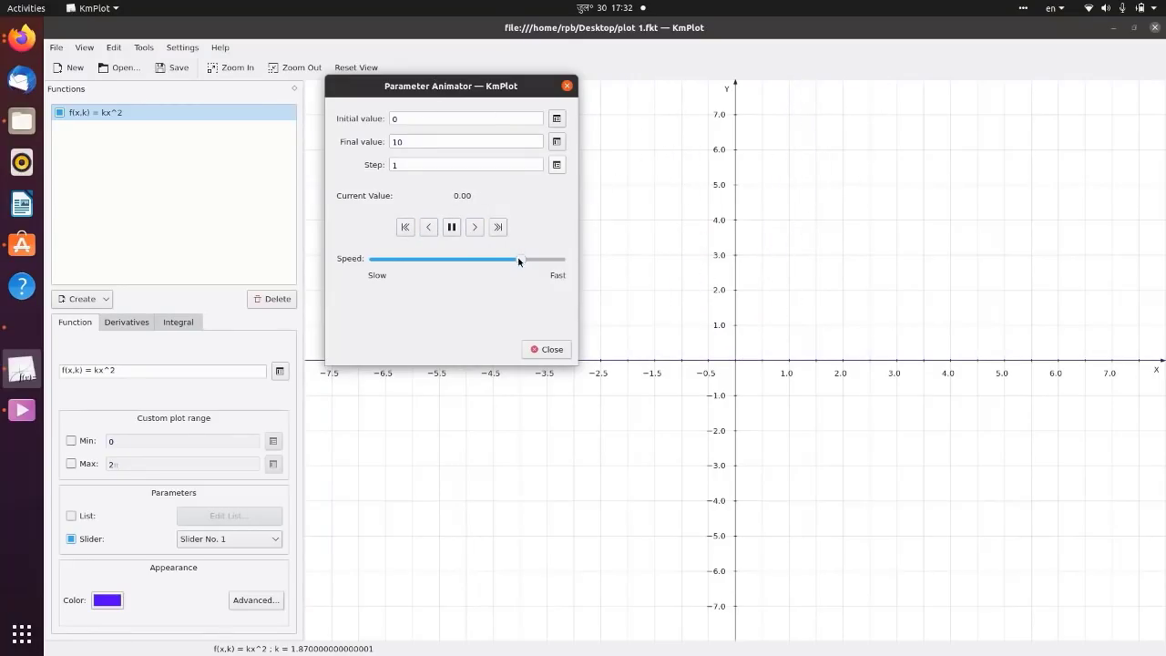
drag(462, 259, 456, 259)
- Set the animation's initial value to 1 and its step to 0.5
click(409, 116)
double_click(406, 118)
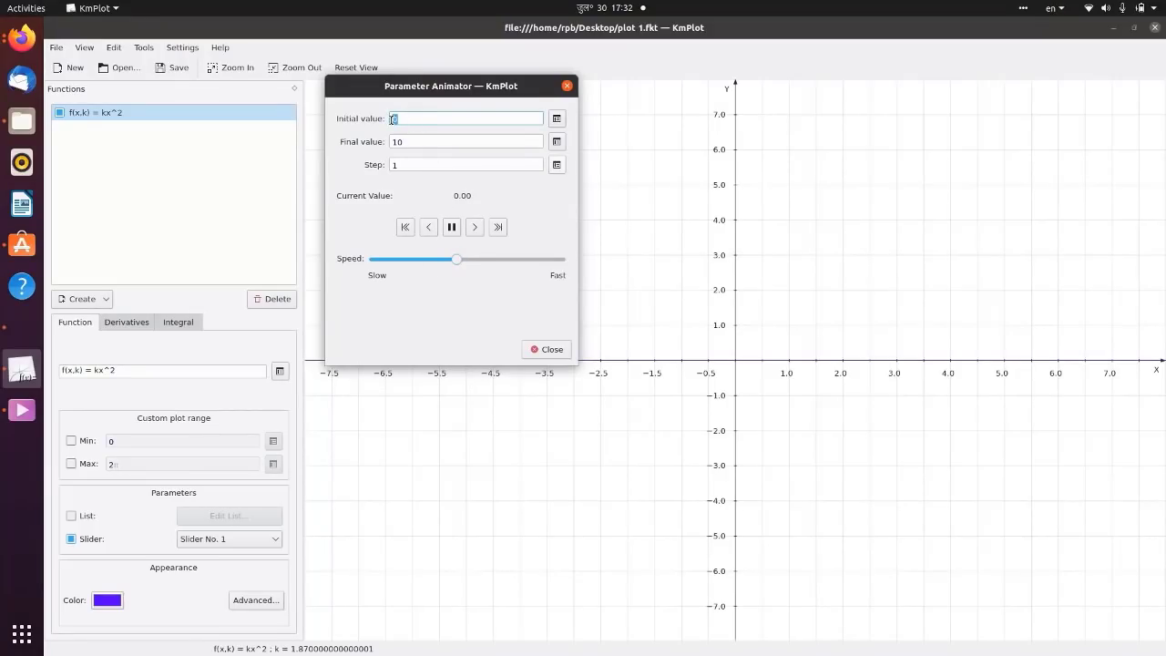
text(1)
click(407, 166)
double_click(395, 165)
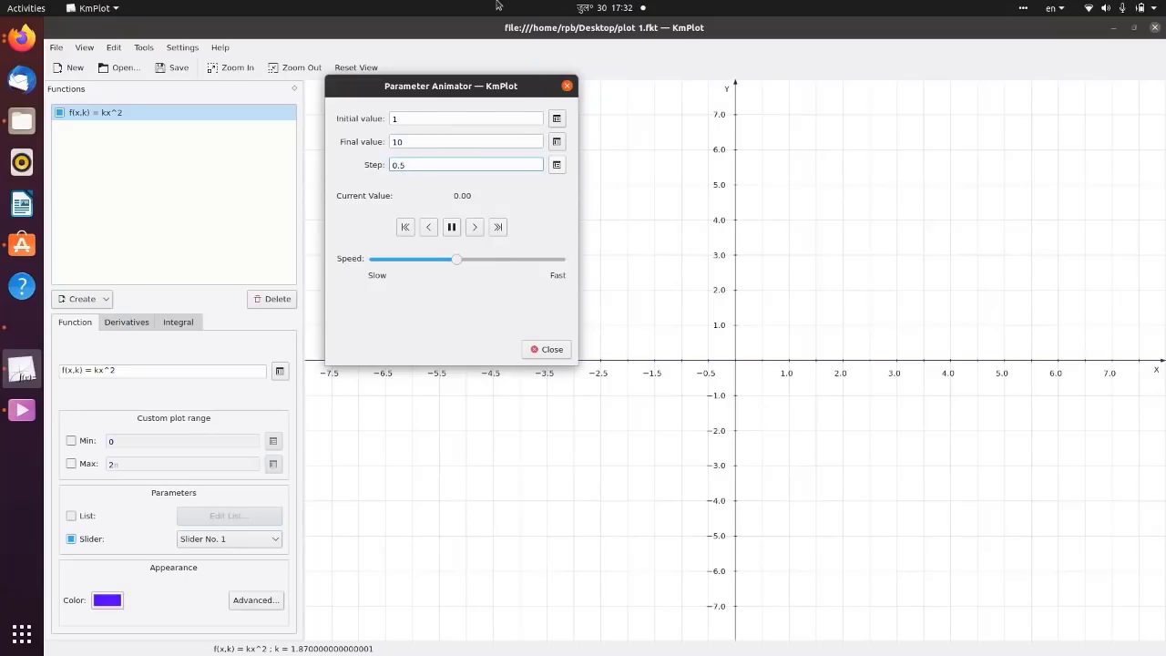
- Play the animation forward, backward and forward again in 0.5 steps, and close the Parameter Animator
click(475, 227)
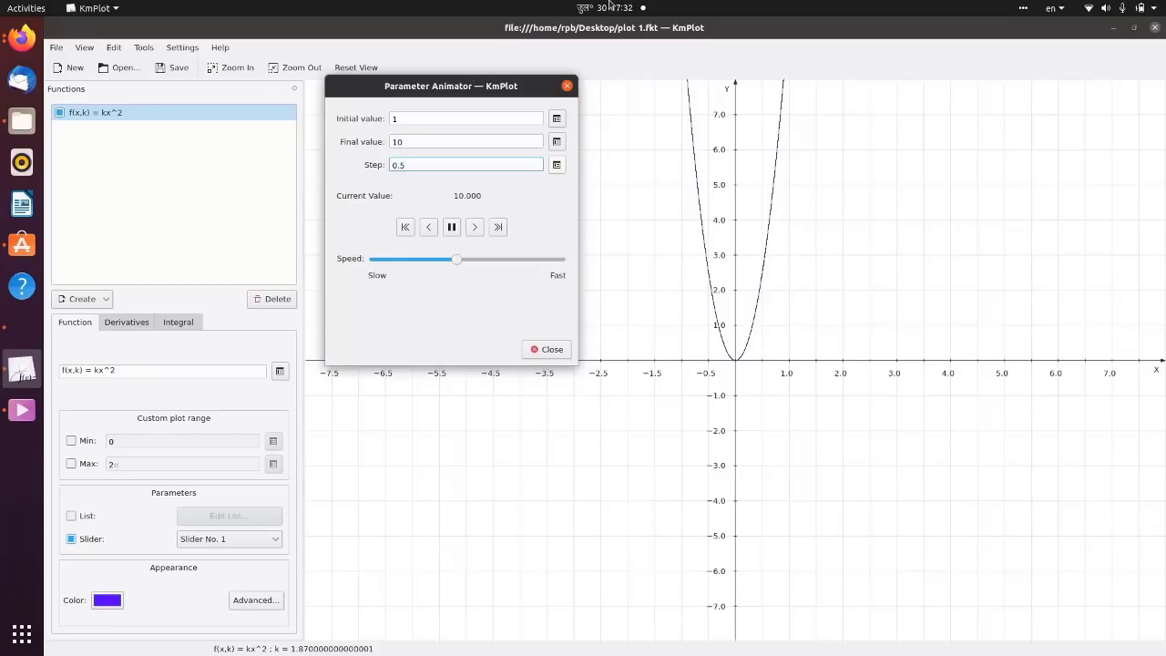
click(428, 228)
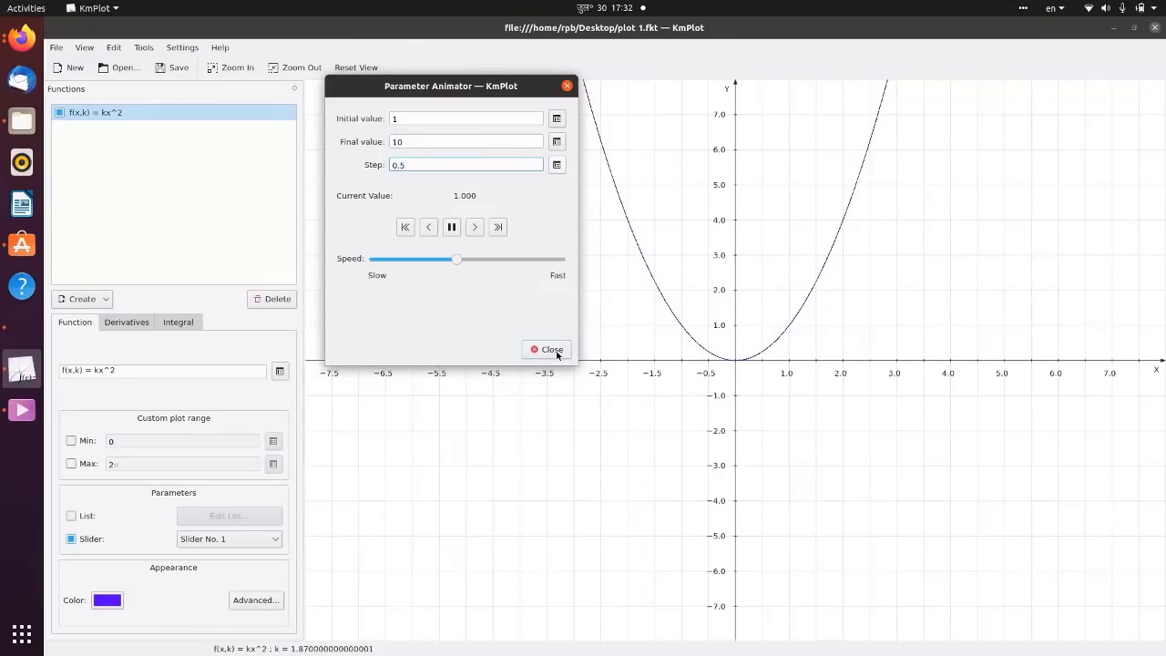
click(475, 226)
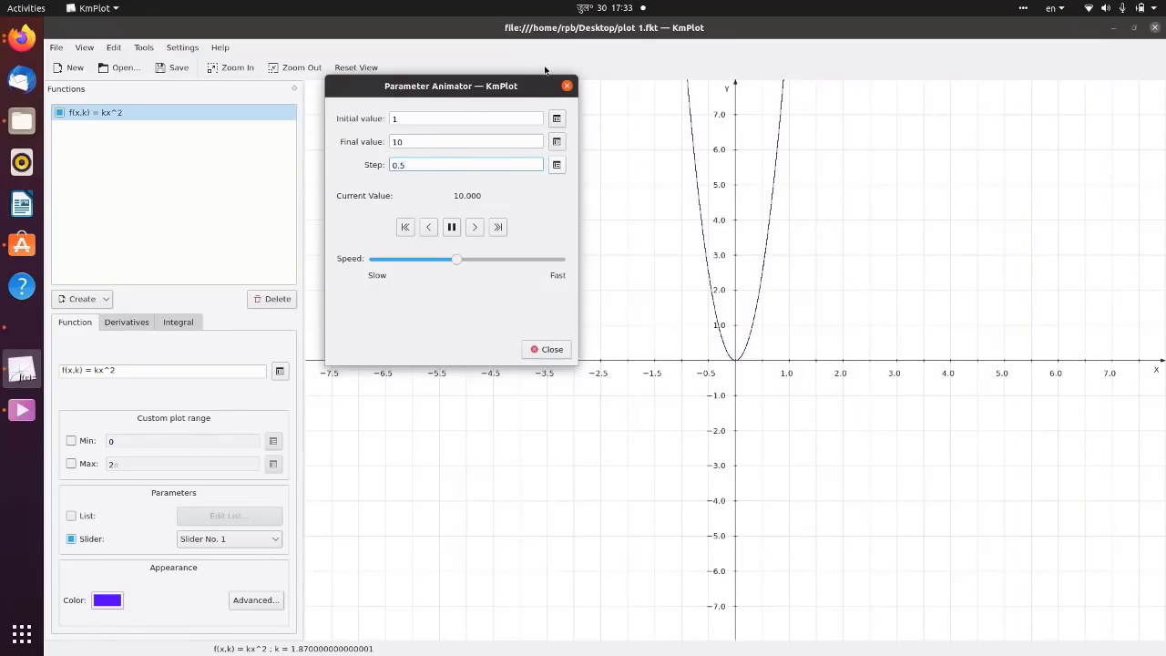
click(566, 86)
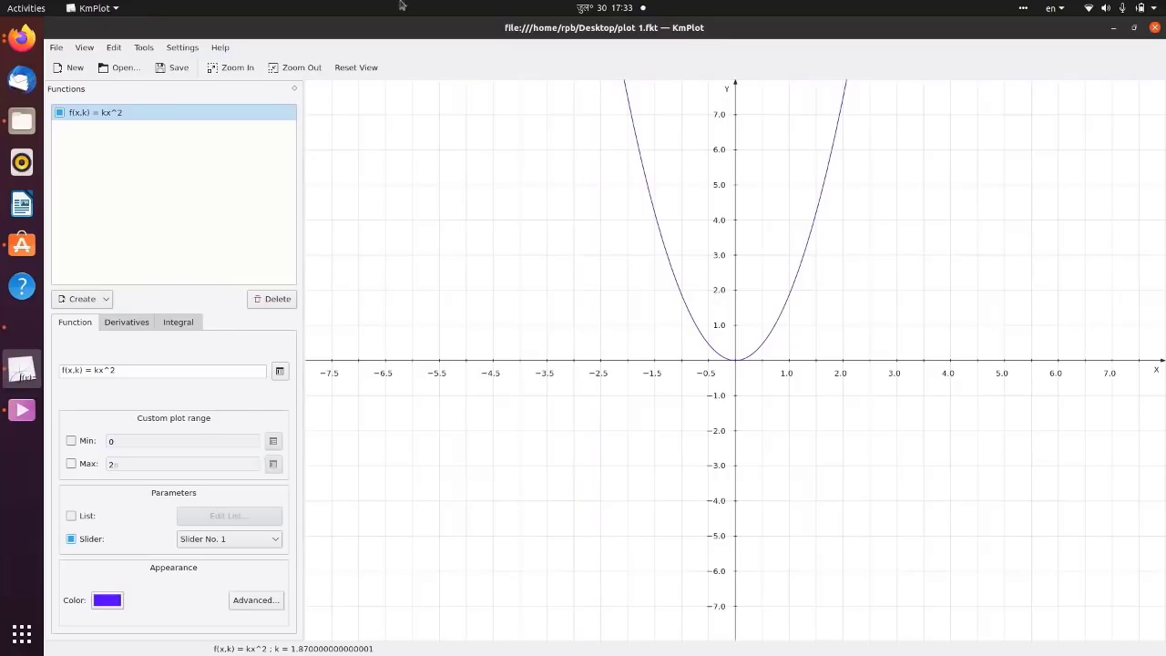
- Try the cubic form f(x,k) = kx^3 and restore the exponent to 2
double_click(113, 369)
text(3)
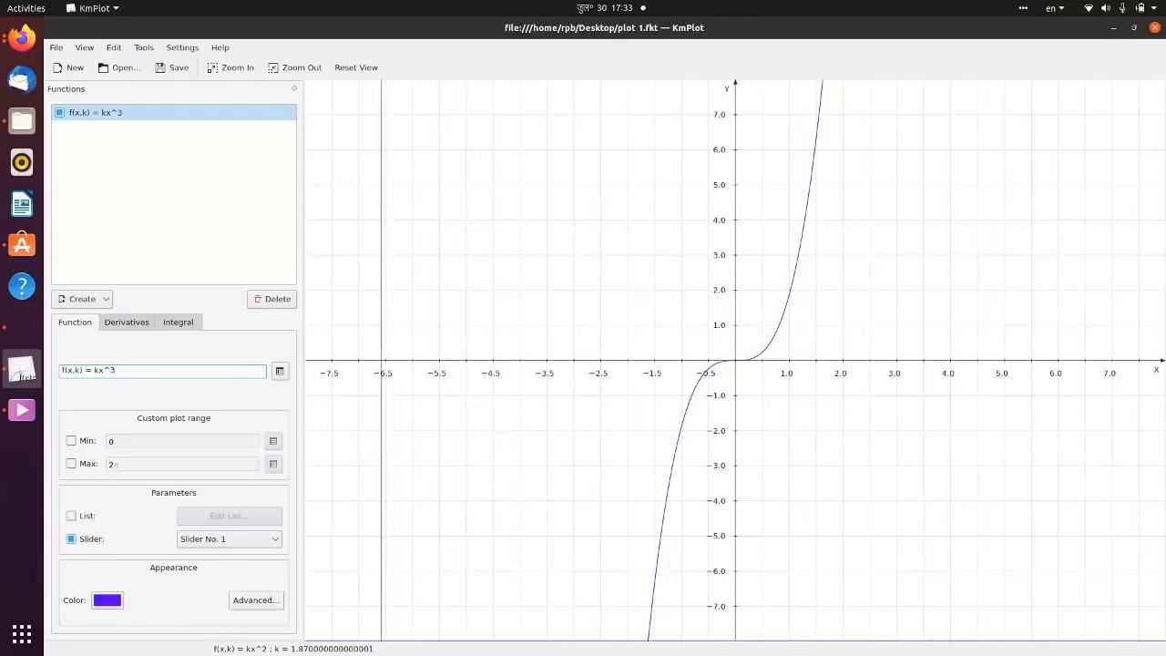
key(BackSpace)
text(2)
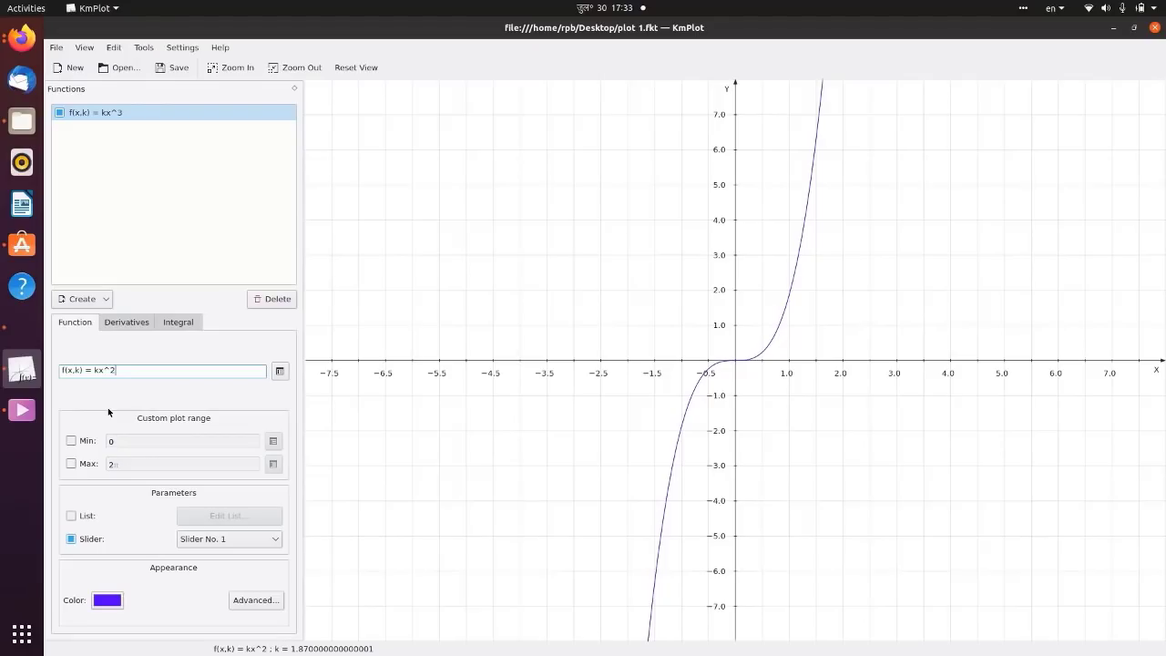
text(.)
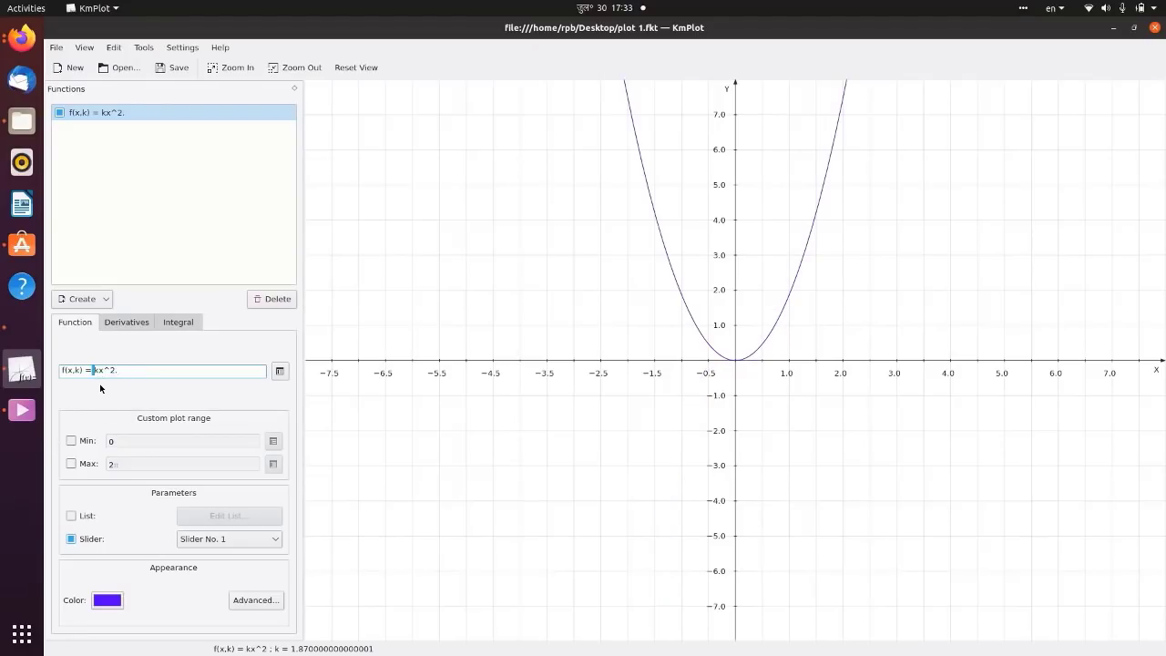
- Negate the function to plot −kx^2 and change its exponent to 3 to plot −kx^3
text(-)
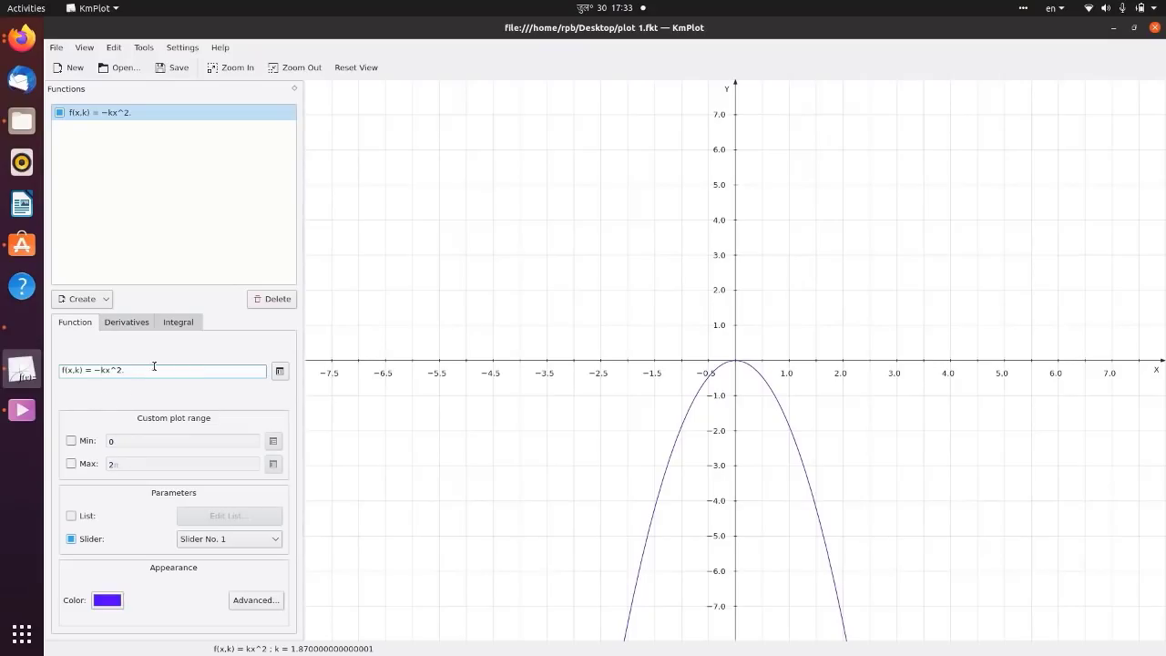
drag(121, 369, 113, 374)
text(3)
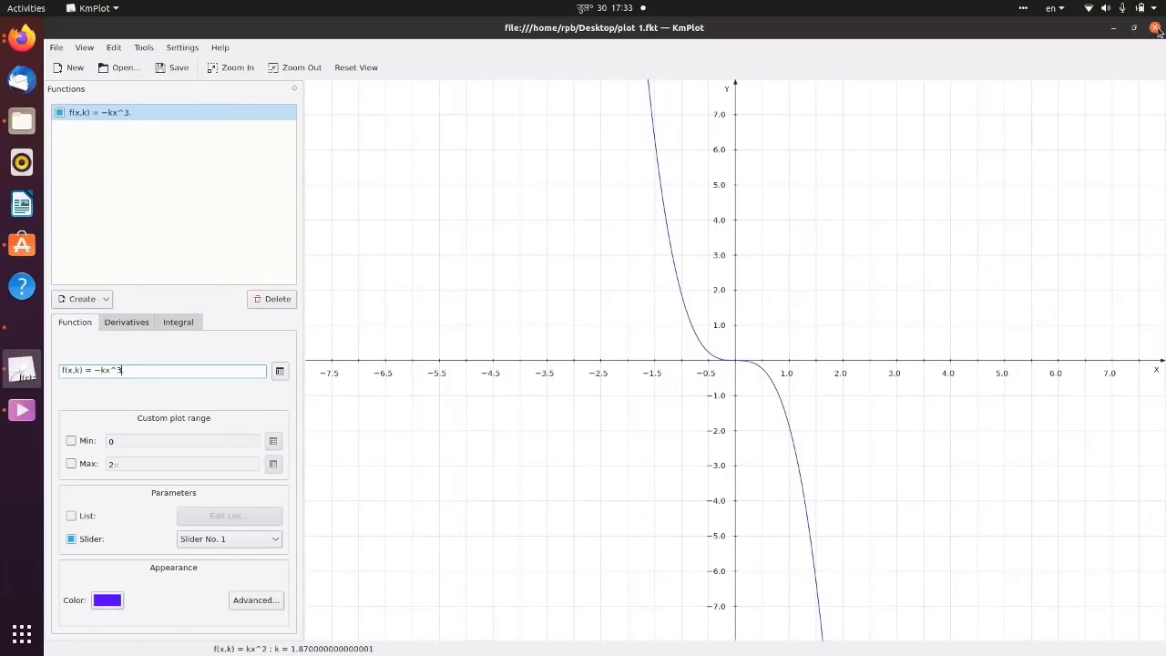
- Delete the −kx^3 function and create a new Cartesian plot f(x,k) = kcos(x)
click(270, 298)
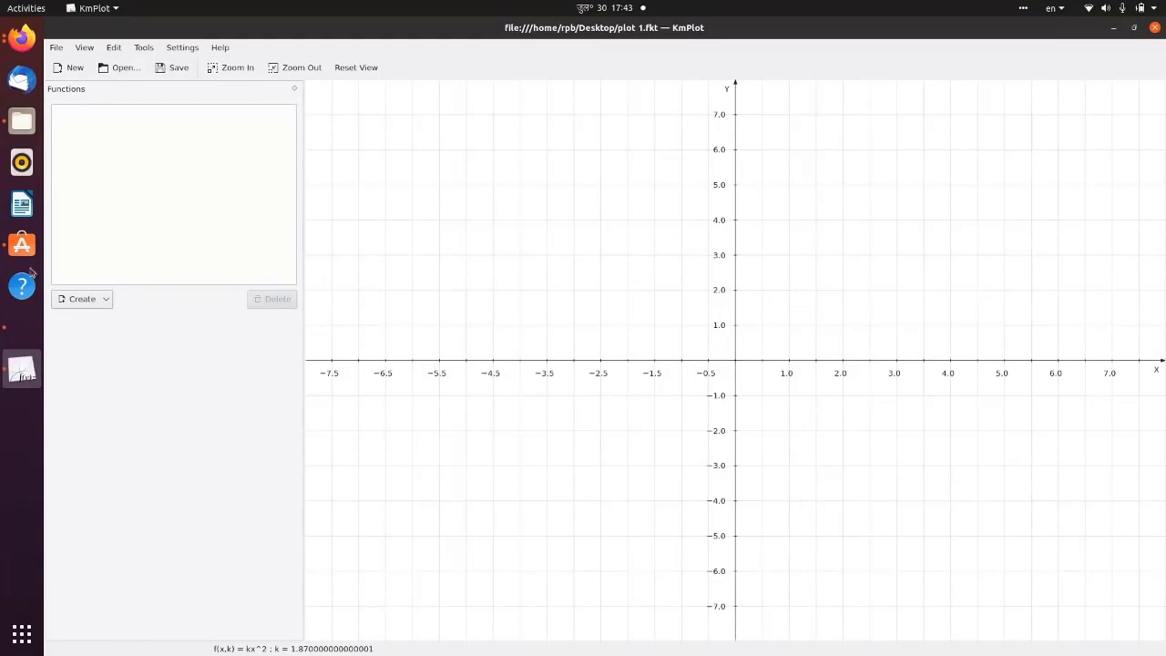
click(67, 299)
click(80, 316)
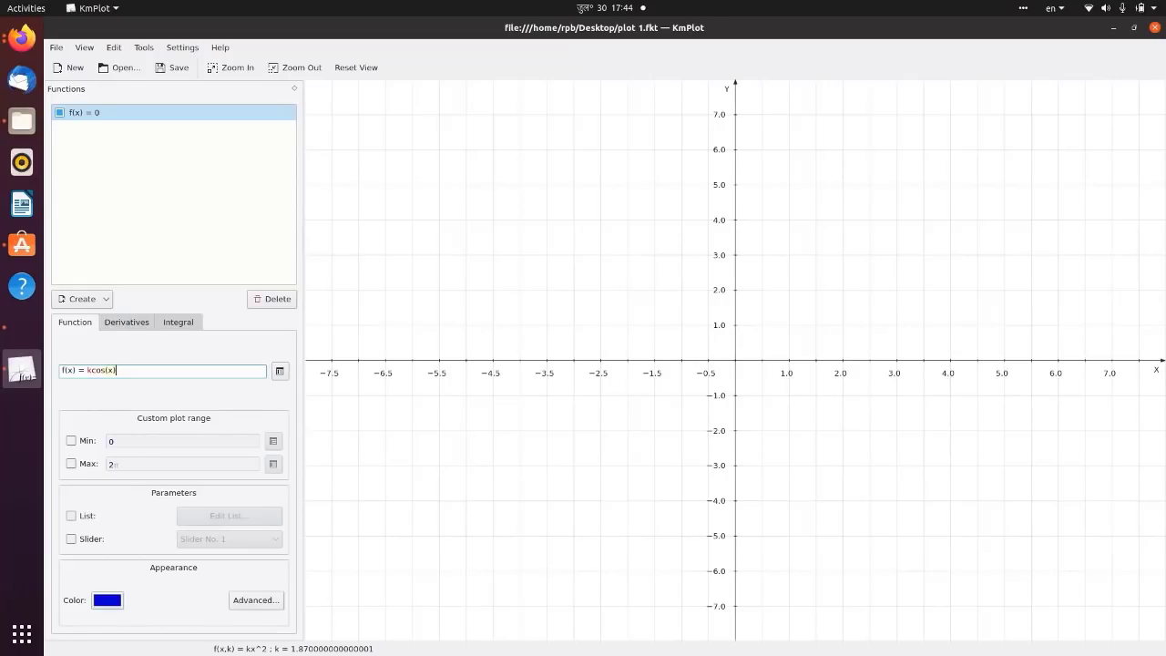
- Enable the parameter list for f(x,k) = kcos(x) and enter the values 0, 1, 2, 3, 4, 5, 6 and 7
click(71, 515)
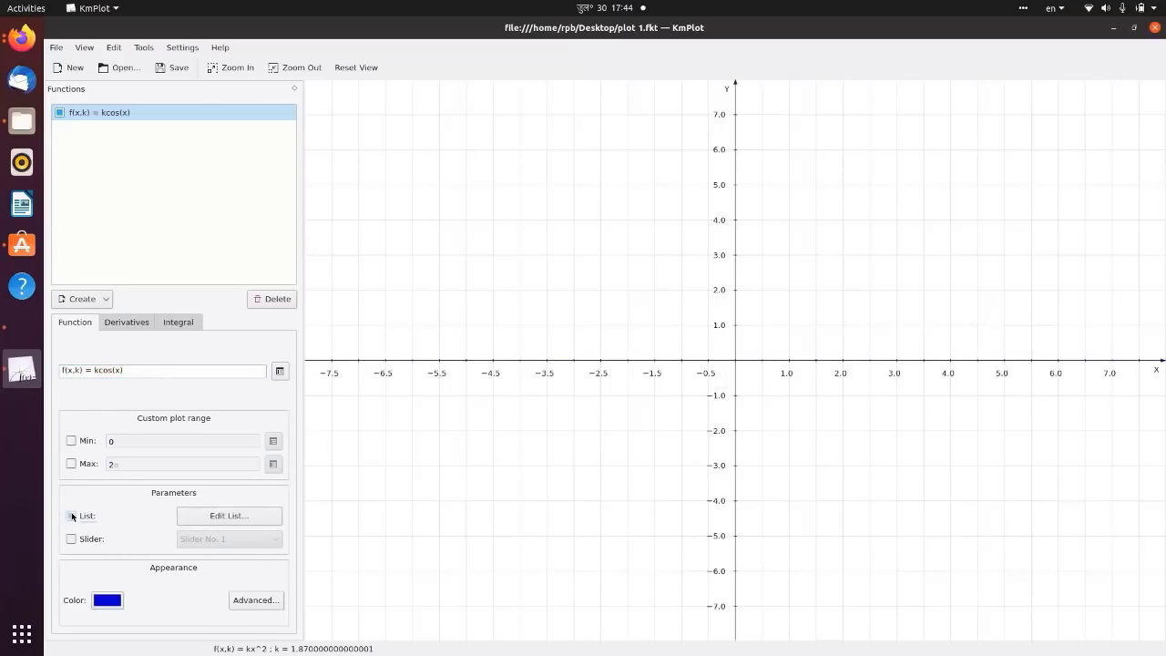
click(229, 516)
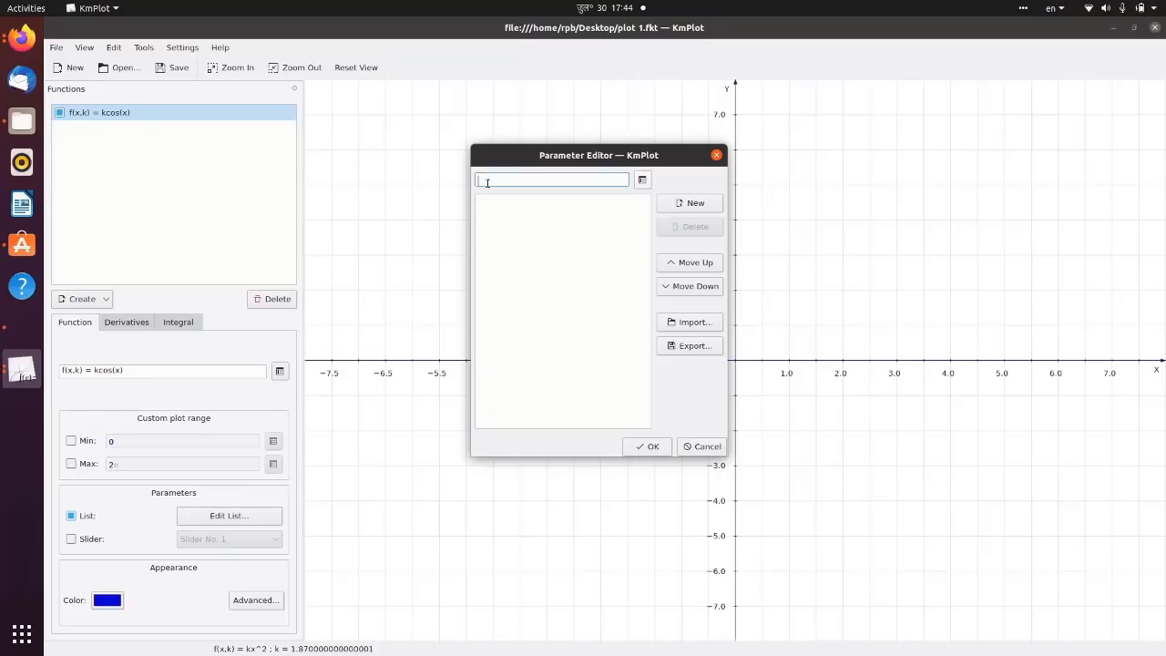
key(Return)
key(Return)
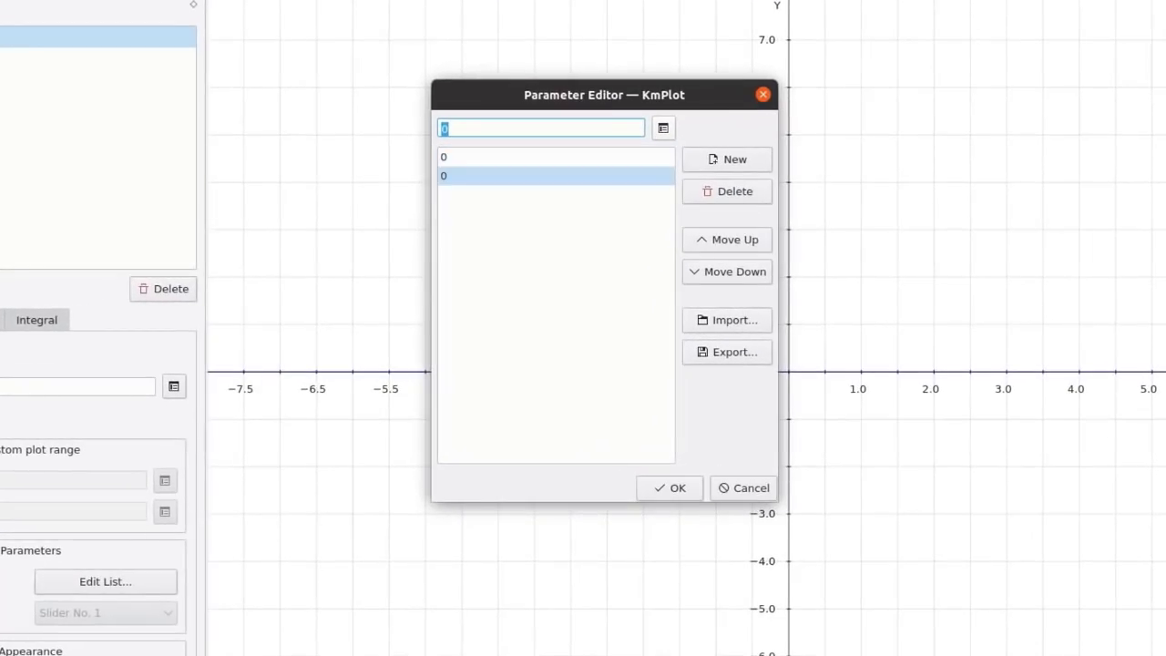
text(1)
key(Return)
text(2)
key(Return)
text(3)
key(Return)
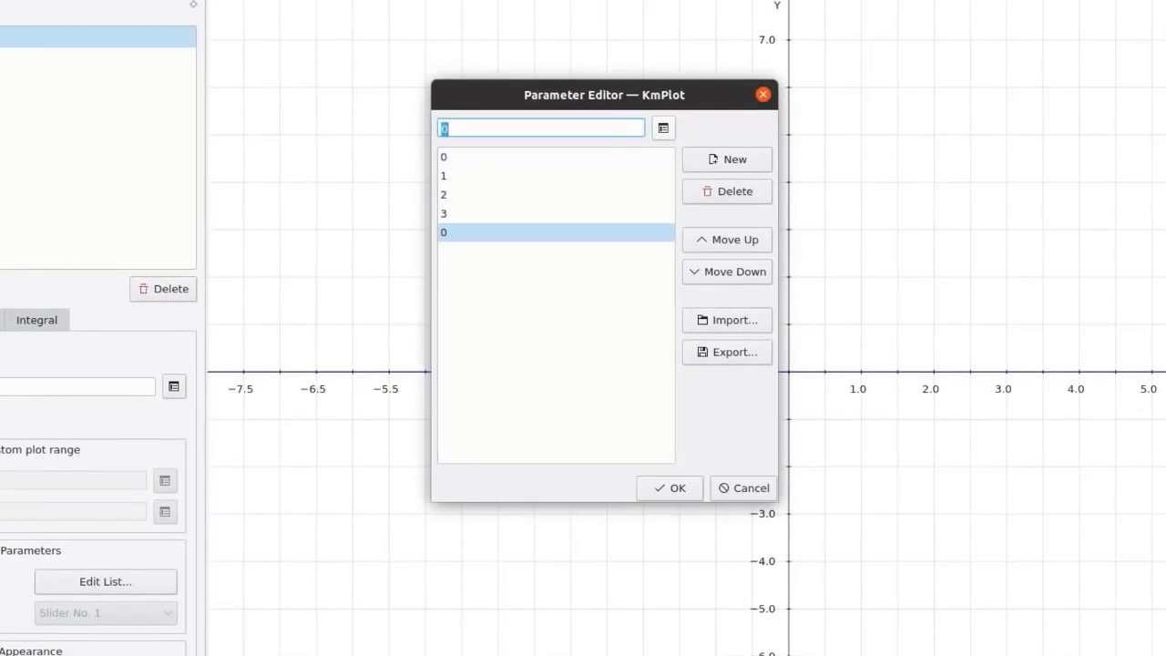
text(4)
key(Return)
text(5)
key(Return)
text(6)
key(Return)
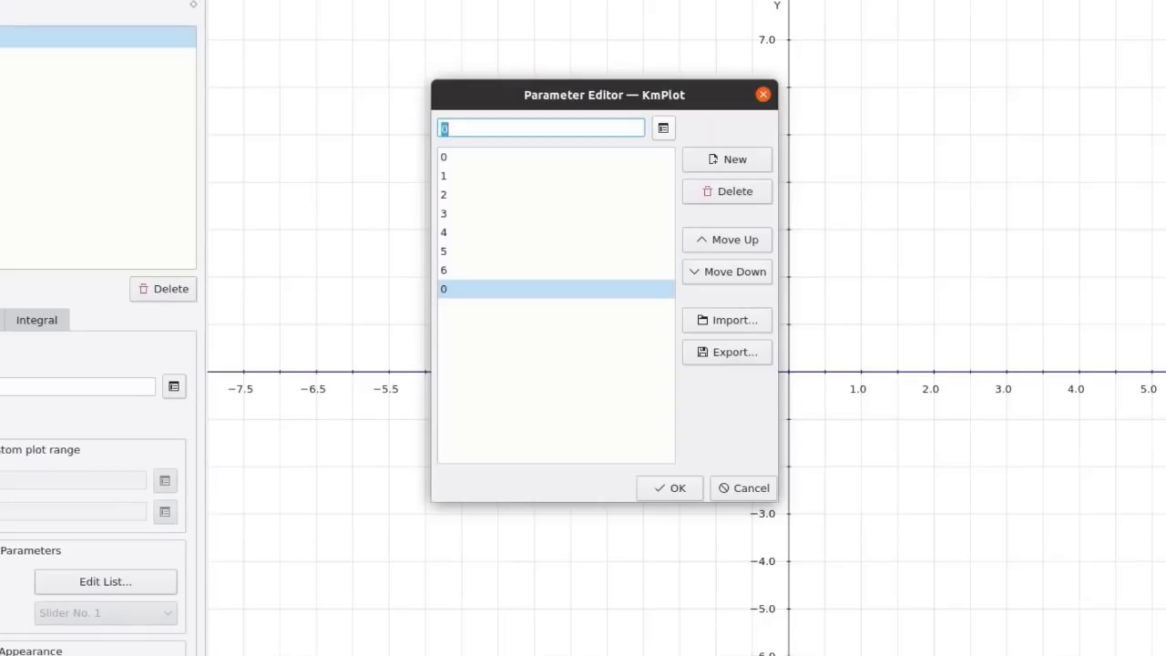
text(7)
key(Return)
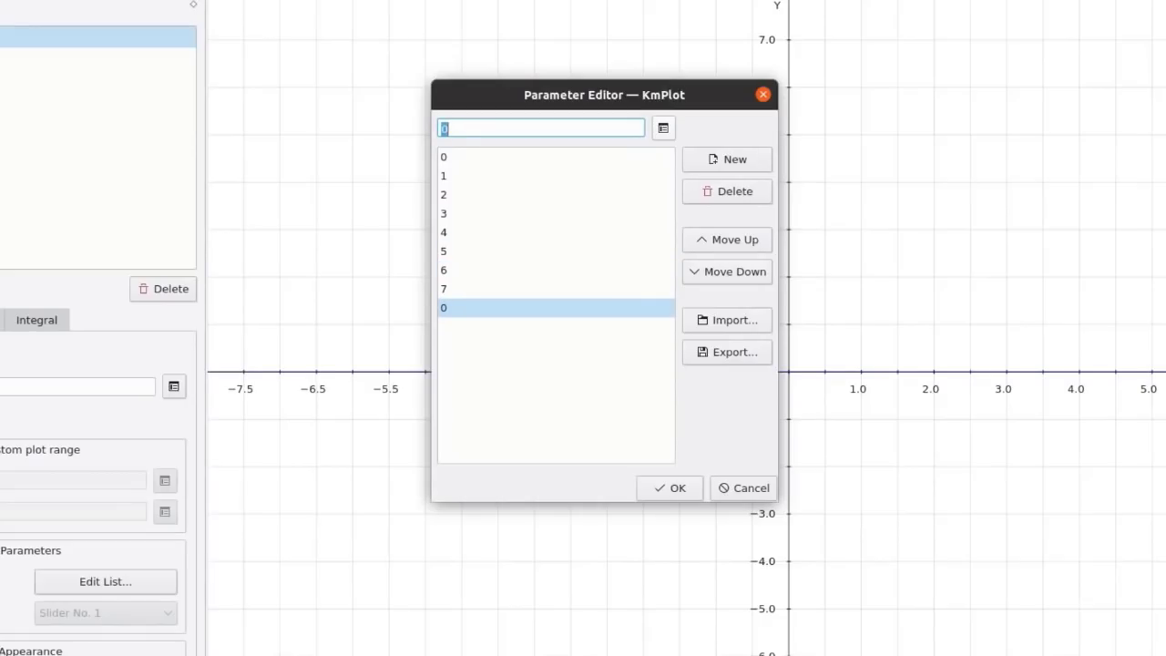
click(678, 487)
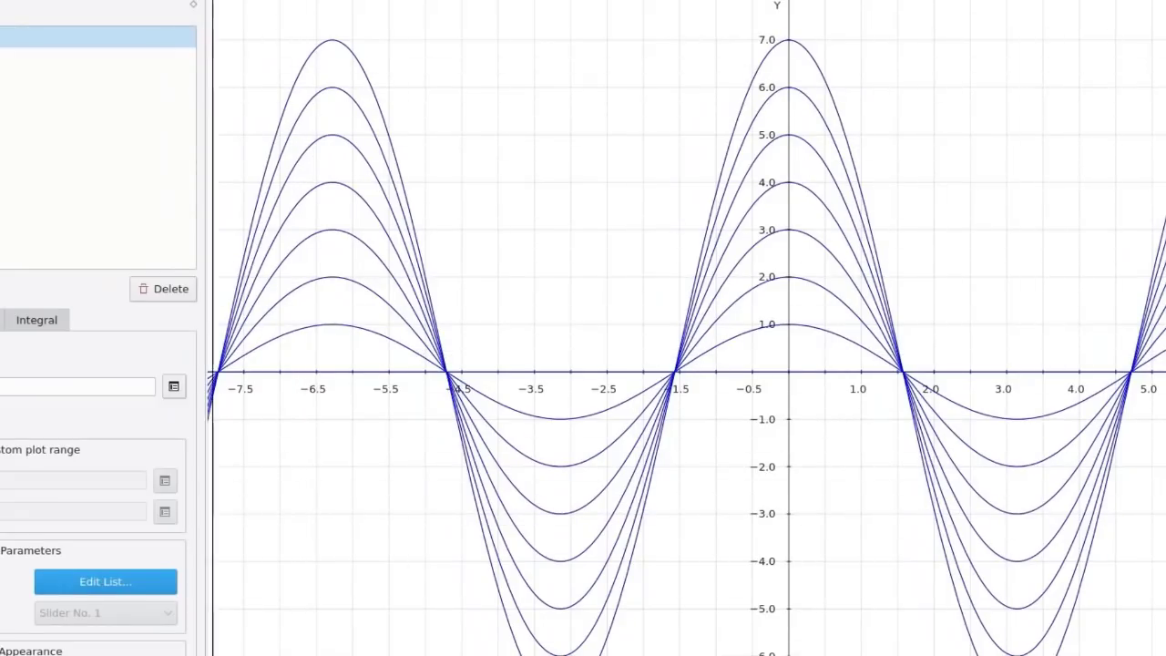
- Change the colour of the kcos(x) curves to dark red, #aa0000
click(104, 652)
click(418, 176)
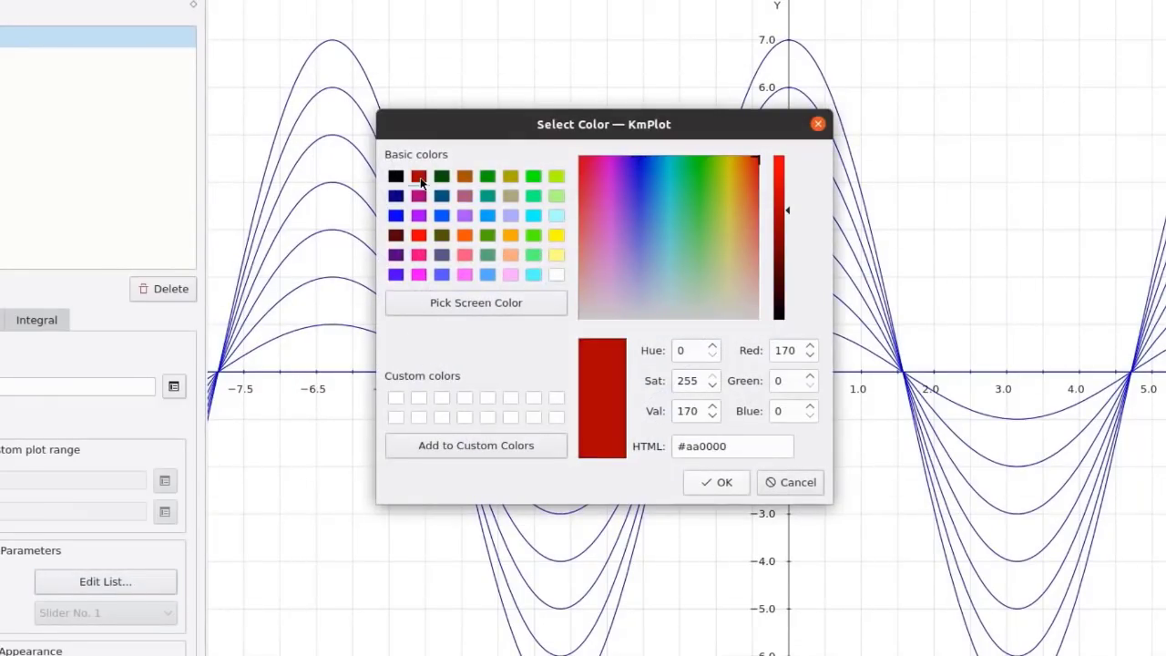
click(730, 488)
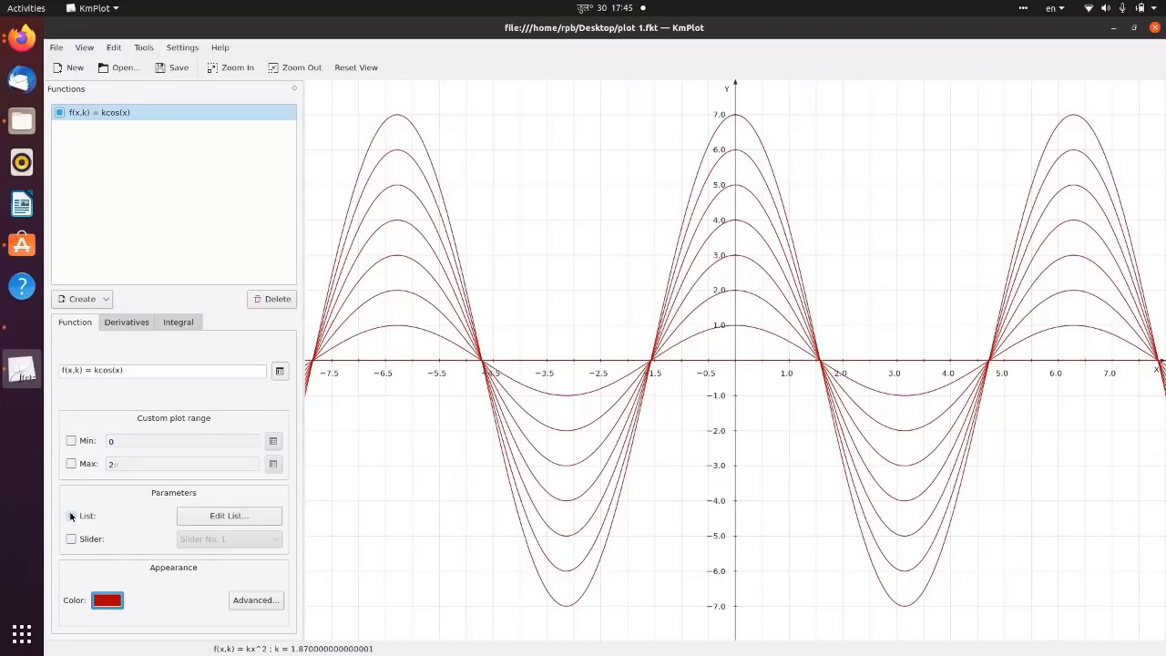
- Show the plot names on the kcos(x) curves and hide them again in the advanced plot appearance settings
click(71, 515)
click(242, 601)
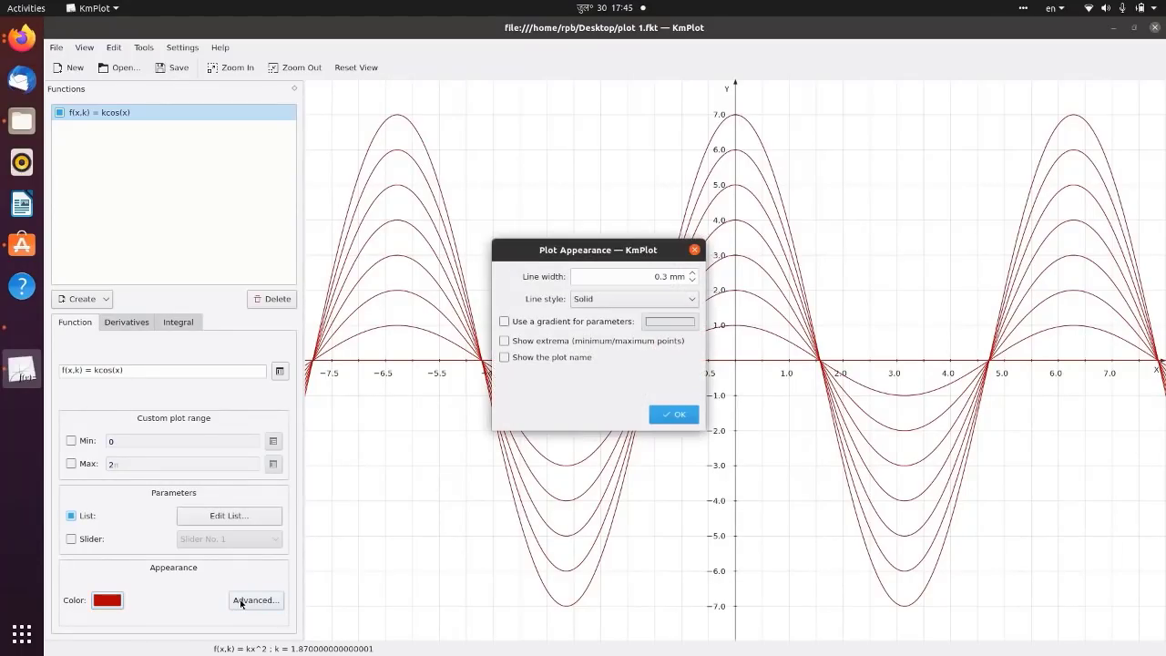
click(544, 357)
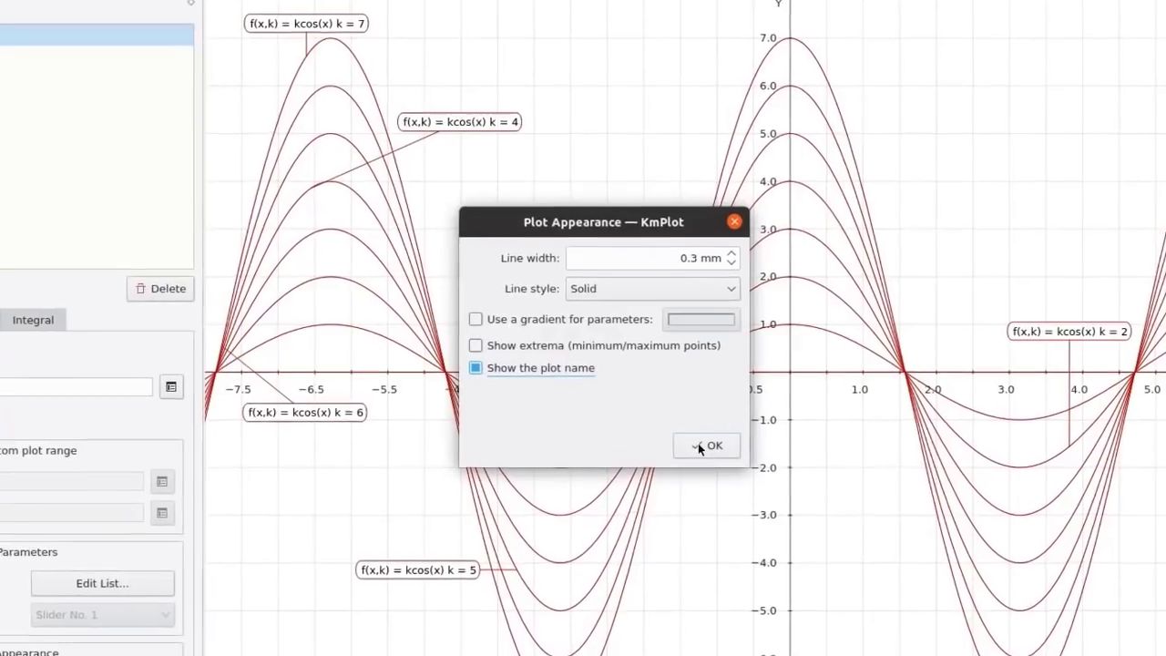
click(715, 458)
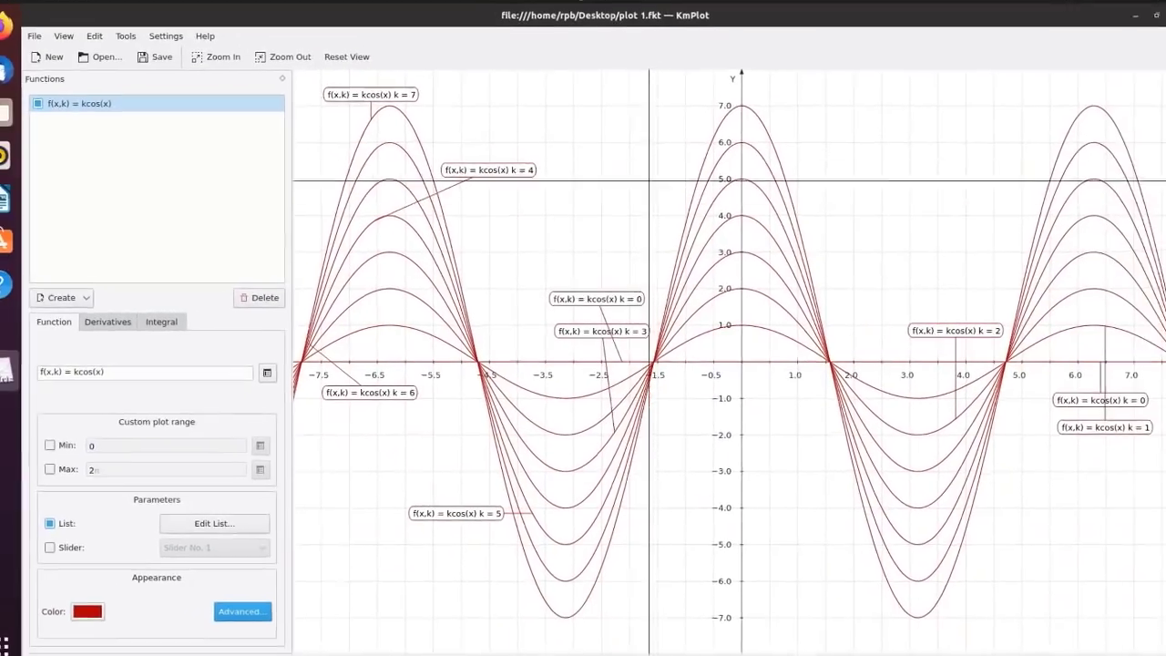
click(256, 600)
click(505, 357)
click(675, 417)
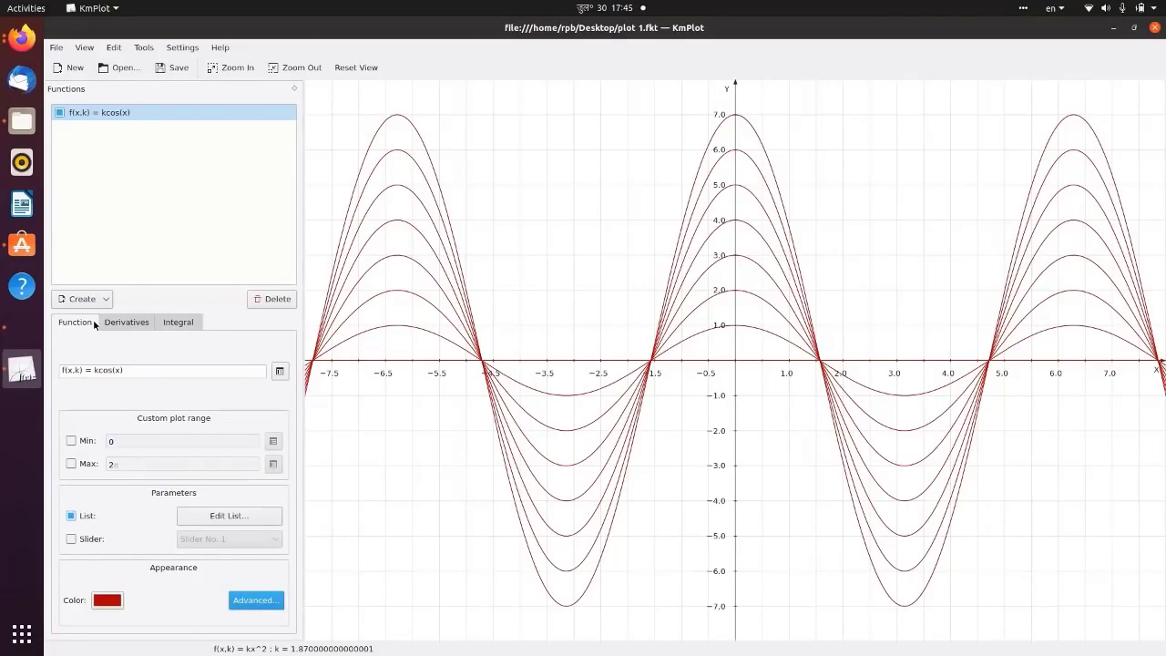
- Disable the parameter list for kcos(x) and control k with Slider No. 2 instead
click(72, 539)
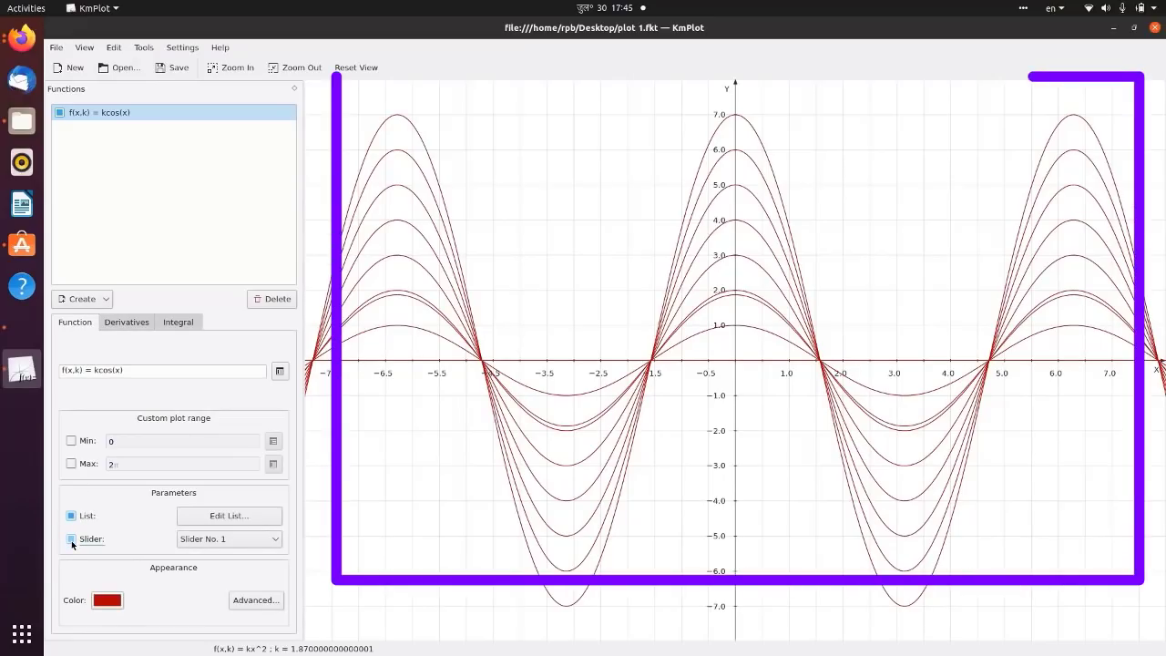
click(72, 538)
click(72, 538)
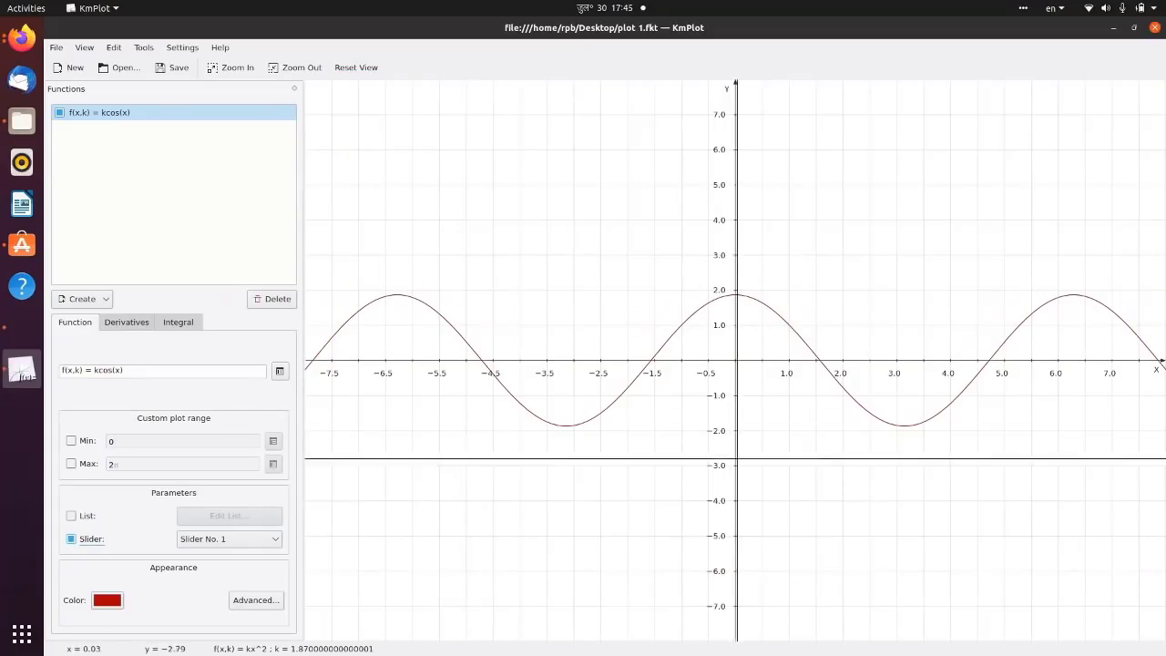
click(273, 538)
click(224, 571)
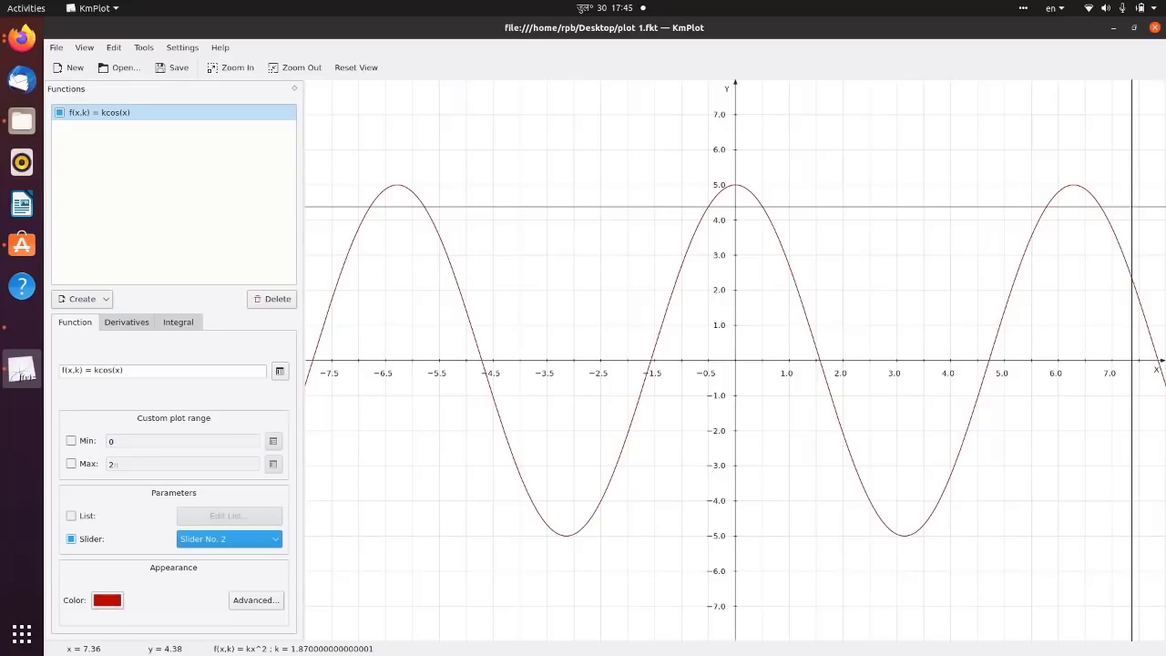
- Show the parameter sliders over the function list and raise Slider 2 to about 7
click(87, 48)
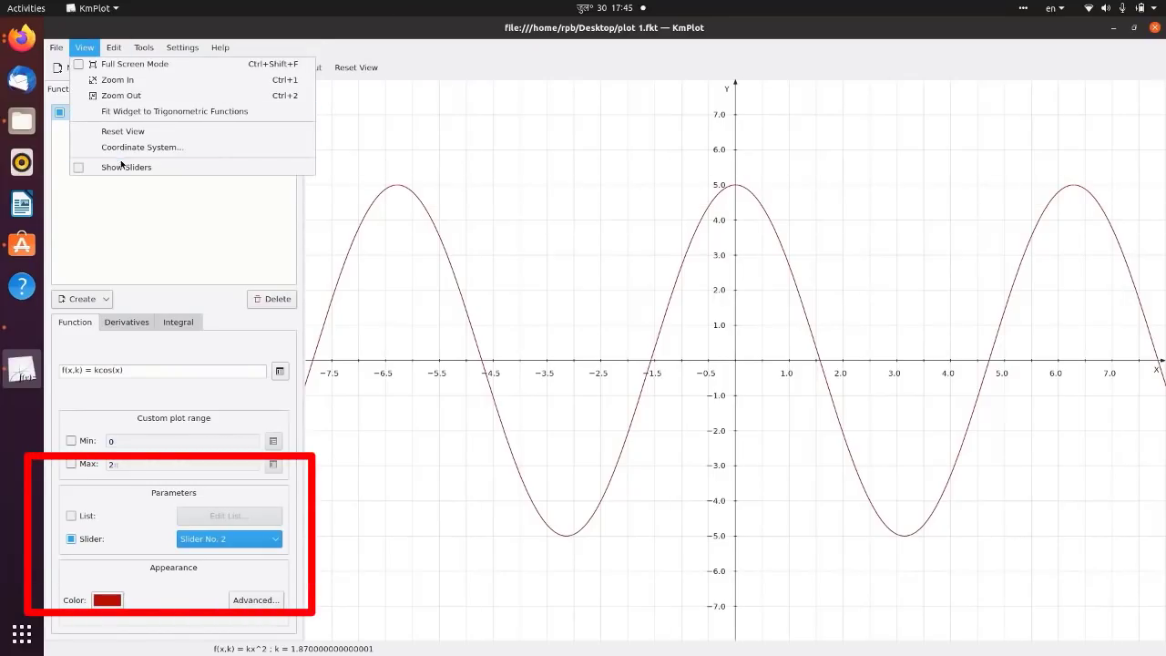
click(125, 168)
mouse_move(509, 195)
mouse_down()
mouse_move(196, 126)
mouse_move(171, 67)
mouse_up()
drag(243, 175, 275, 174)
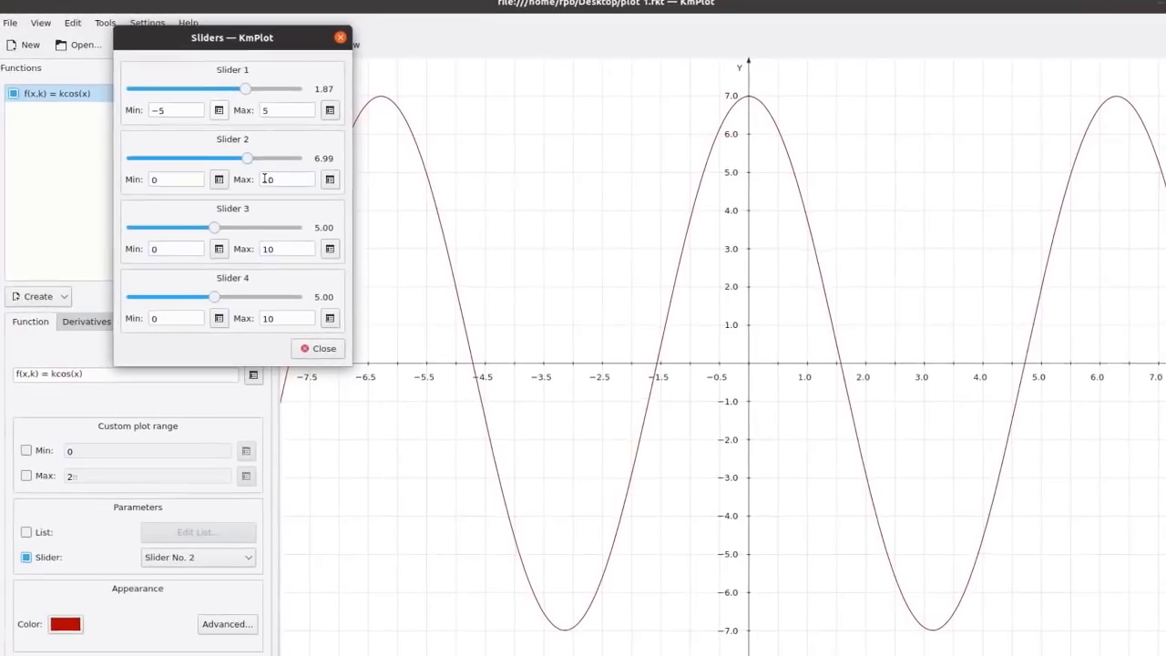
- Set Slider 2's maximum to 8, keeping the minimum at 0, and adjust its value to about 5.53
double_click(315, 194)
text(8)
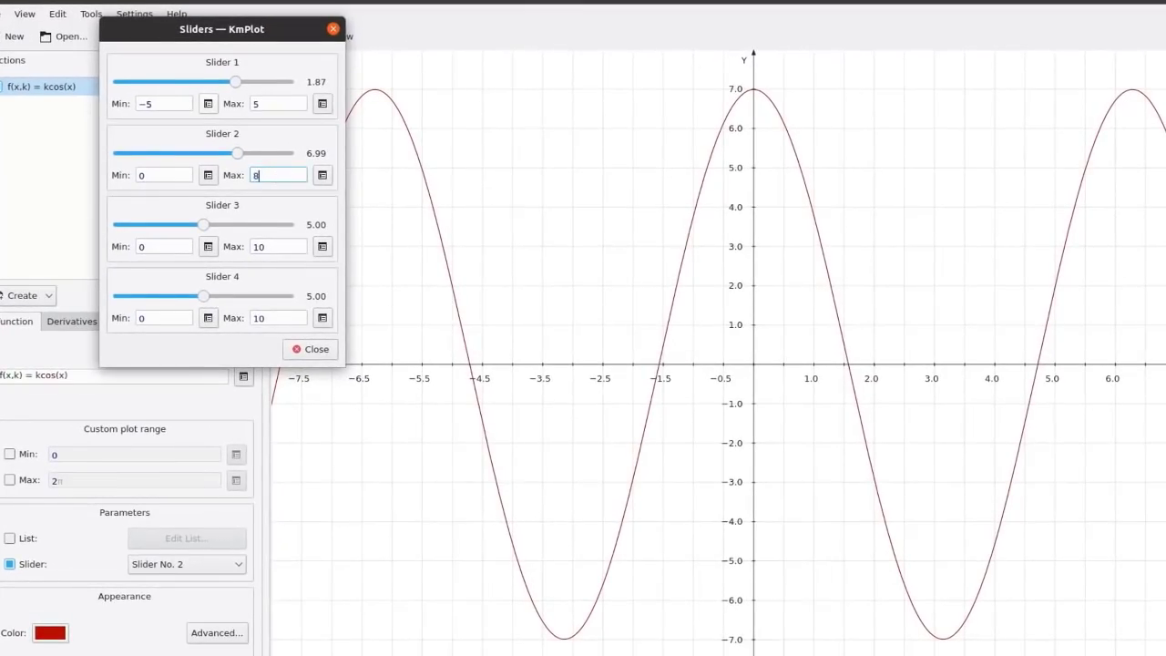
click(166, 175)
drag(236, 152, 274, 179)
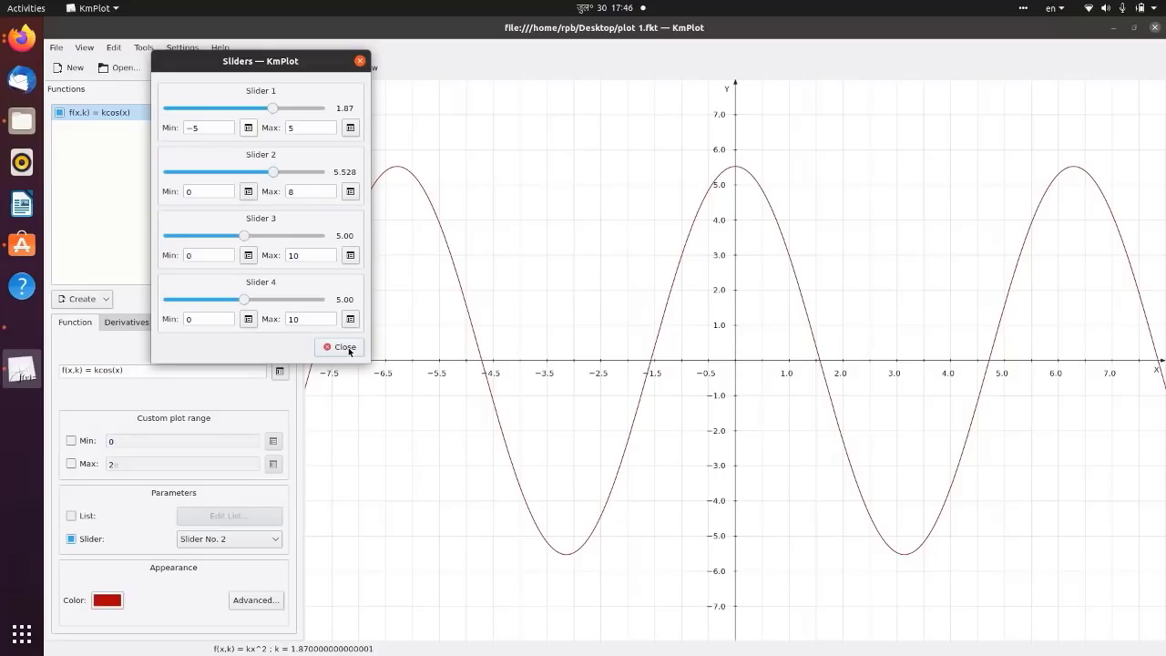
- Open the Parameter Animator for the kcos(x) curve and play k between 0 and 10 in steps of 1, forward and backward
drag(306, 61, 1096, 91)
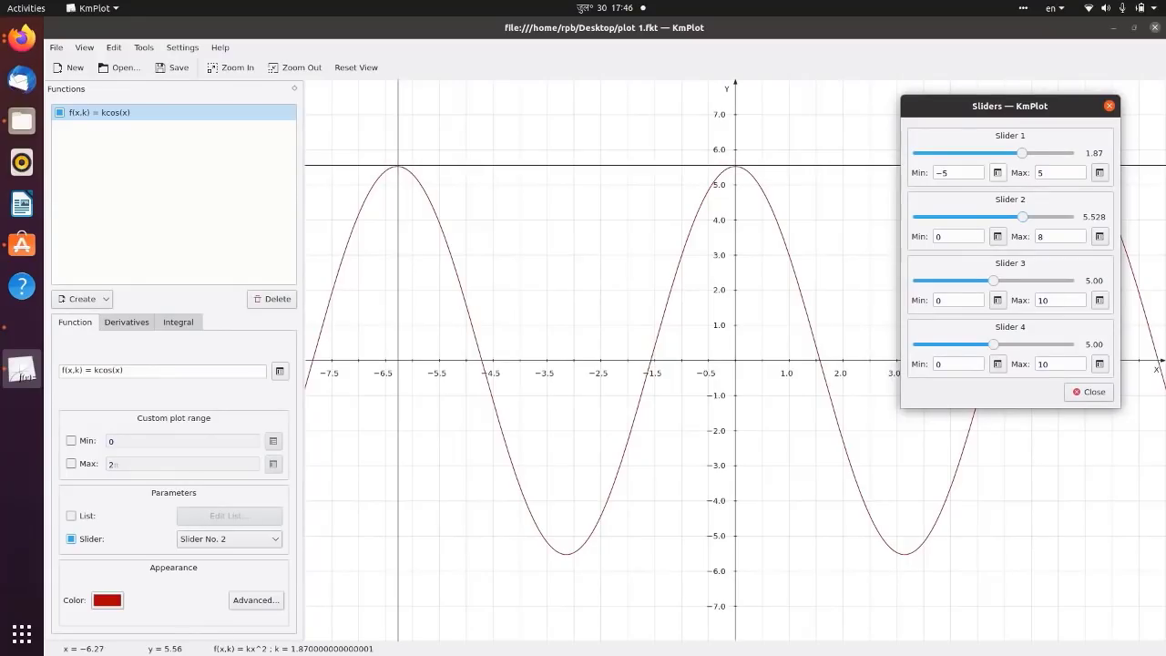
click(396, 166)
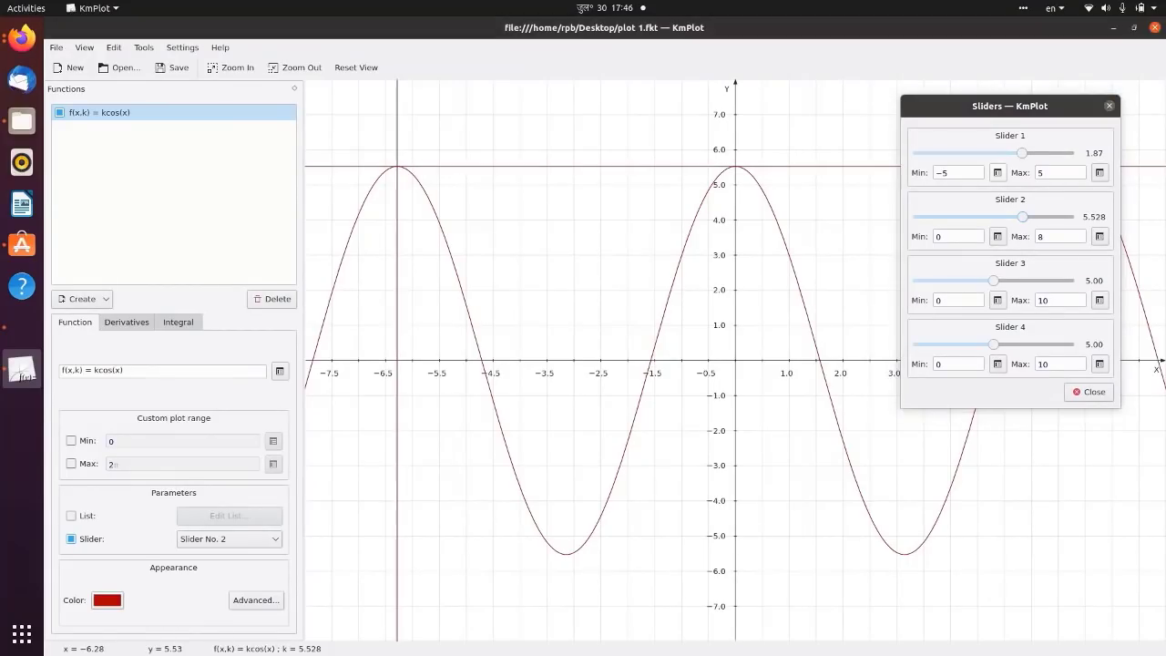
right_click(396, 166)
click(437, 242)
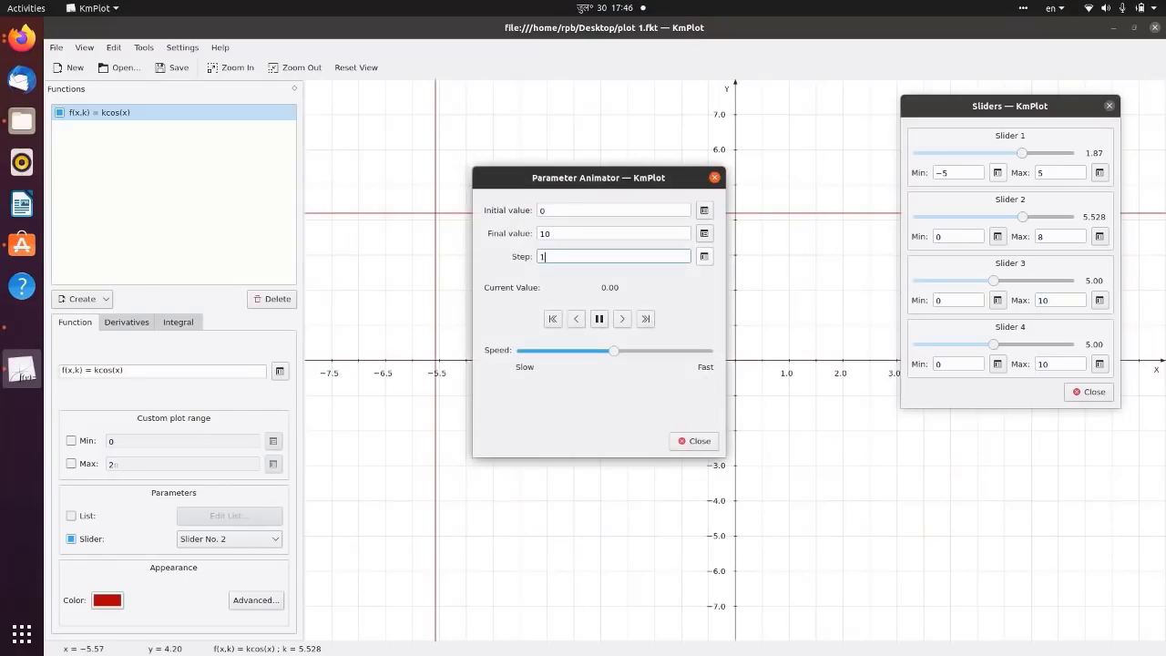
drag(685, 182, 259, 74)
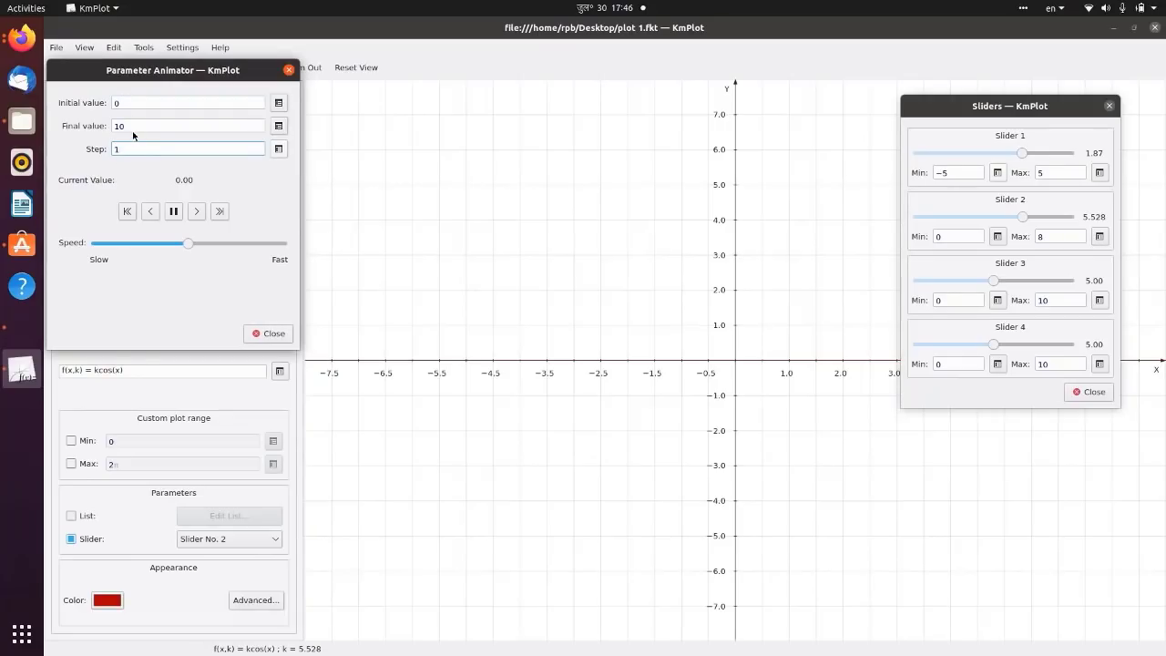
click(194, 211)
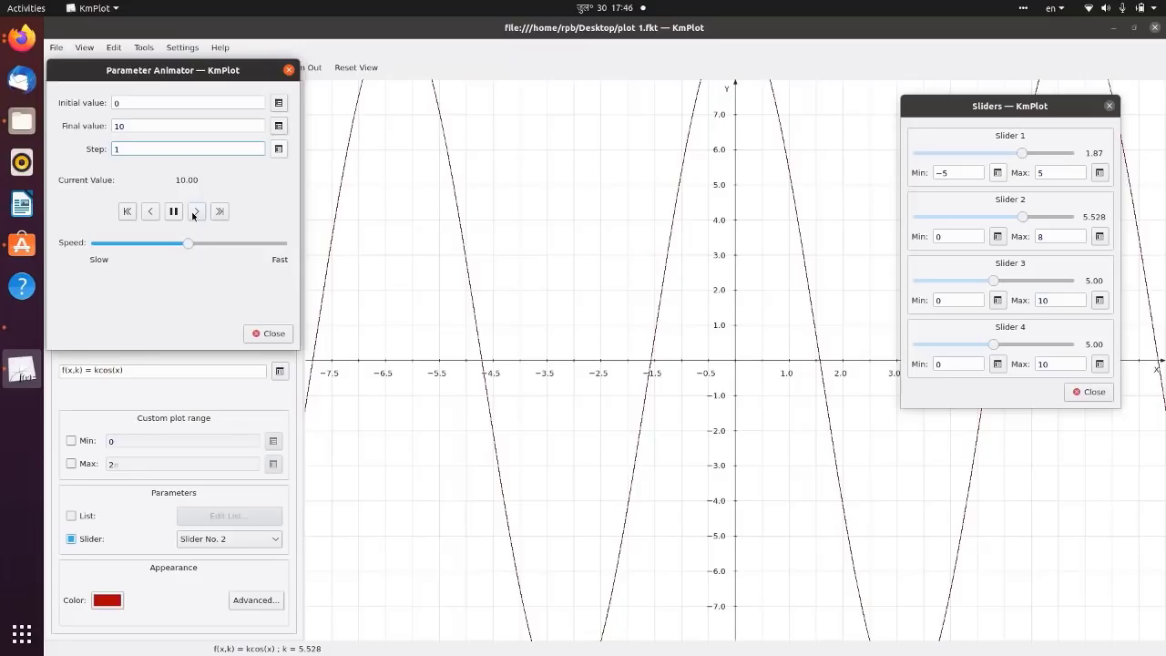
click(146, 213)
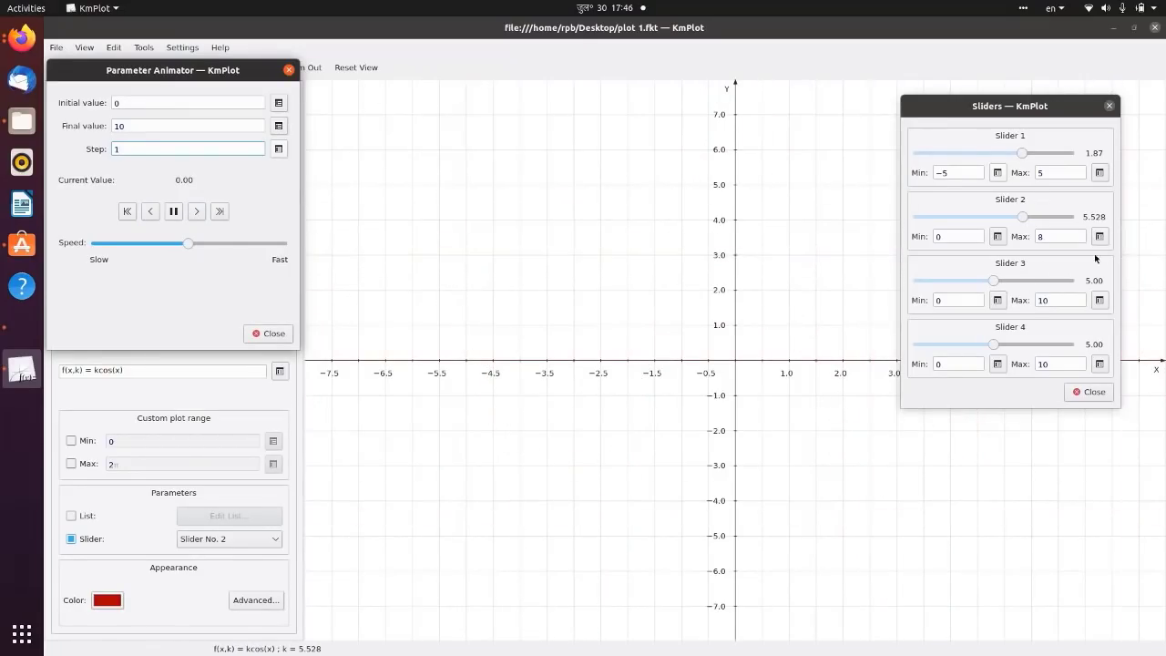
- Close the sliders window, set the animation step to 0.5, and play the kcos(x) animation forward and backward
click(1033, 386)
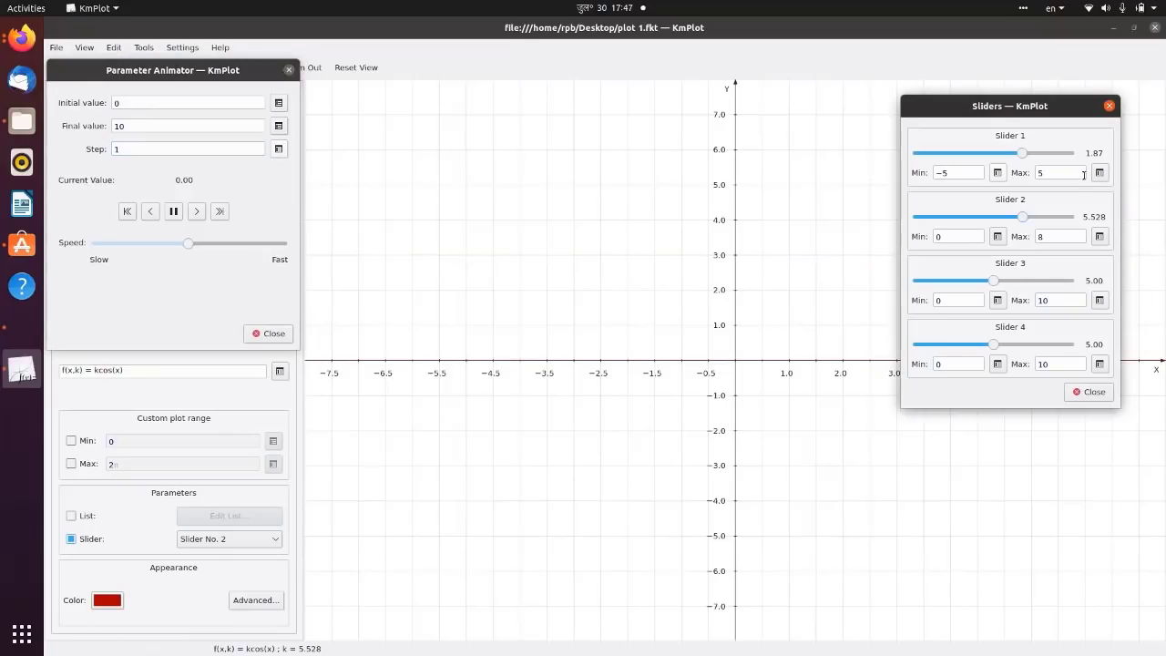
click(1110, 105)
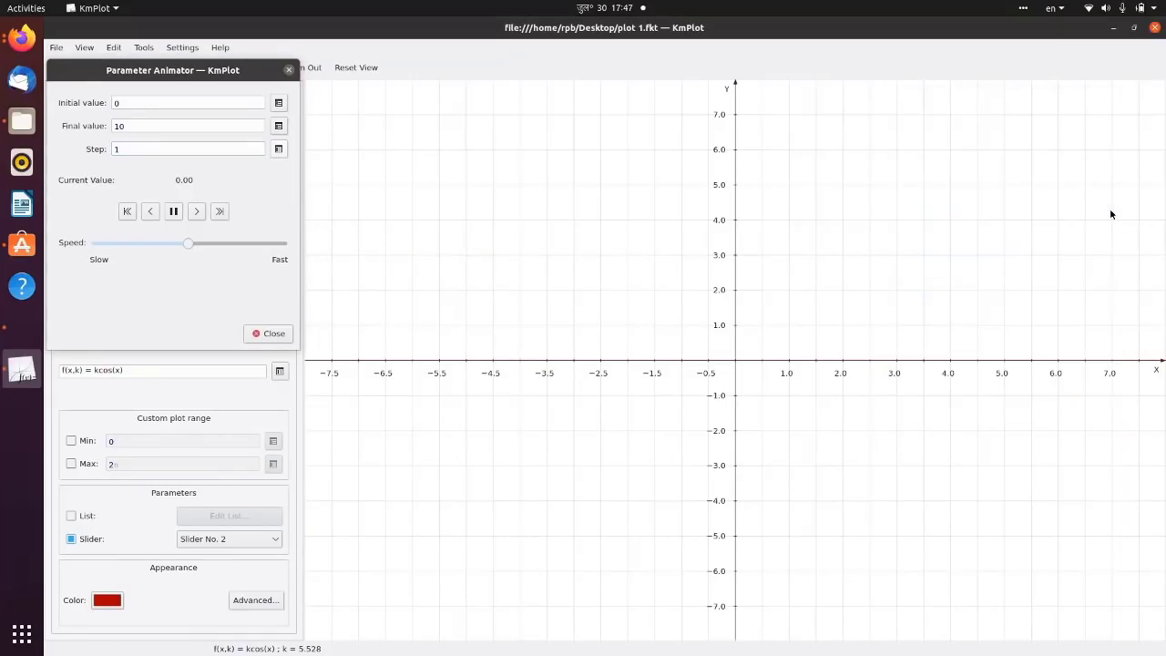
click(196, 212)
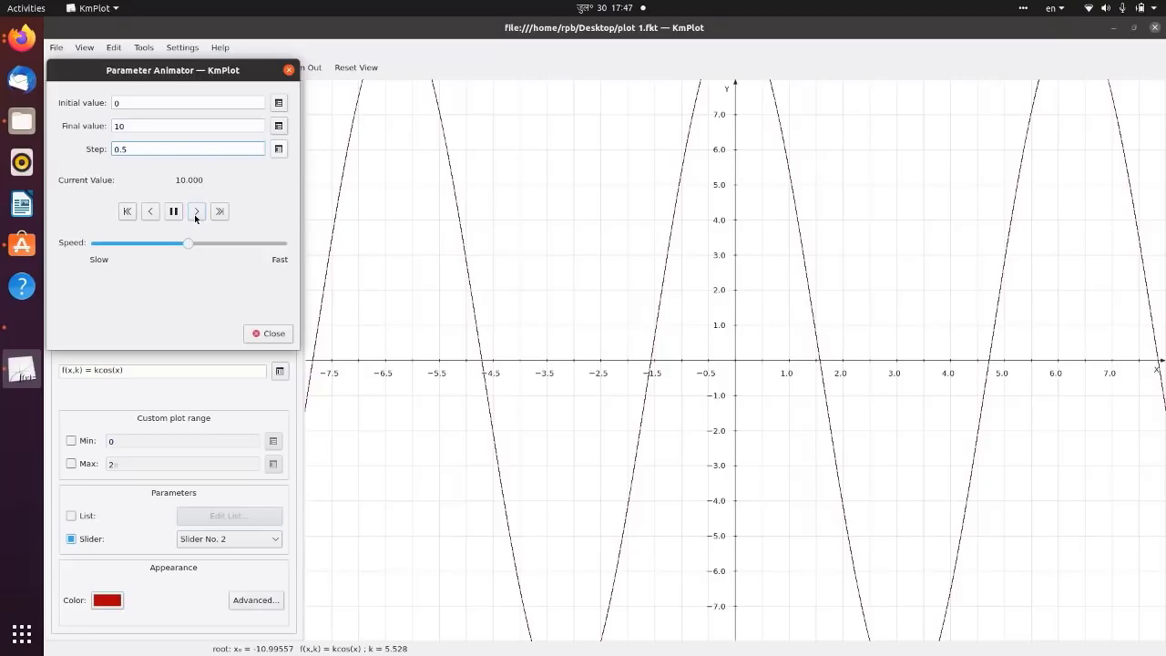
click(147, 213)
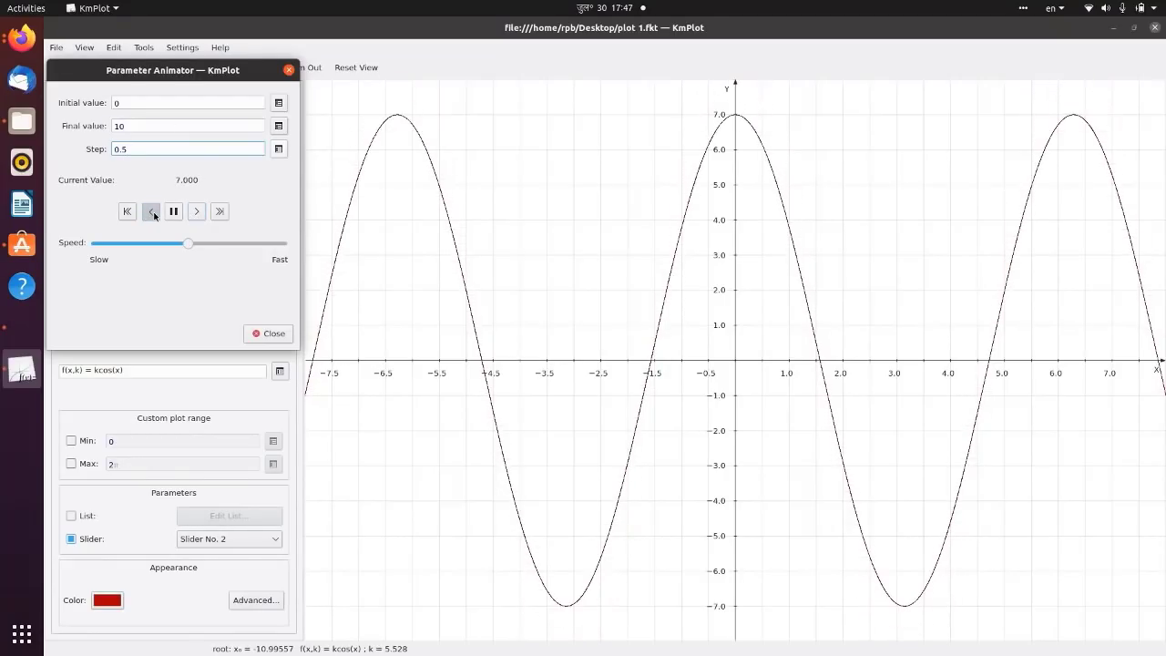
- Play the kcos(x) animation at a slow speed and at a fast speed, and close the Parameter Animator
drag(186, 242, 109, 243)
click(194, 213)
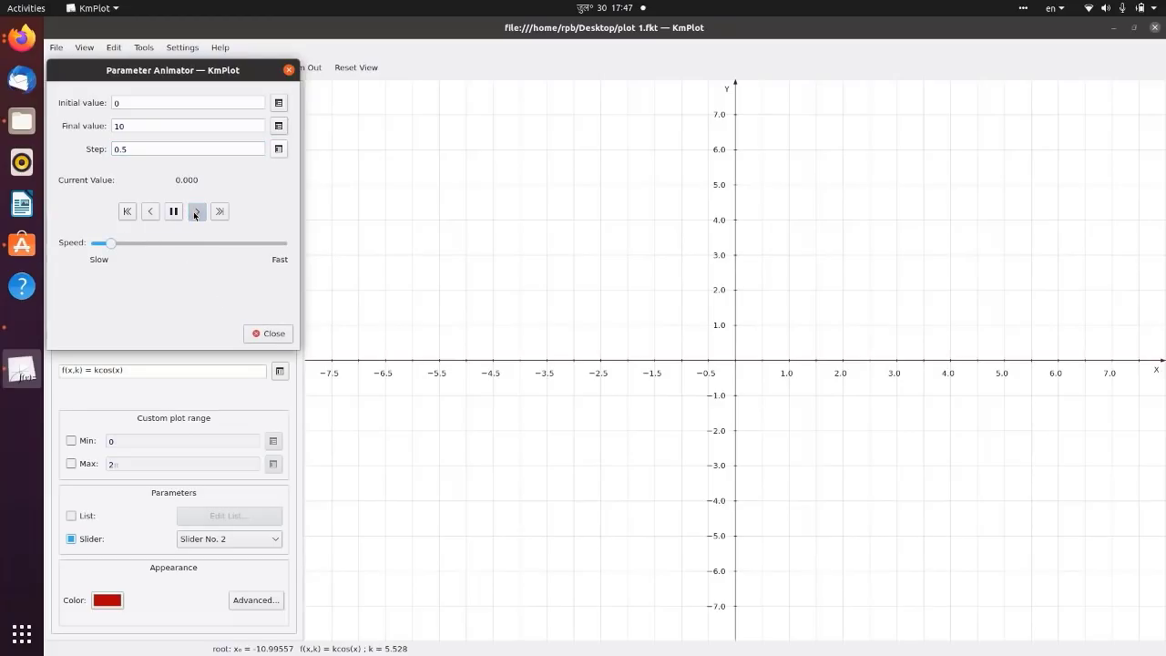
drag(109, 243, 251, 243)
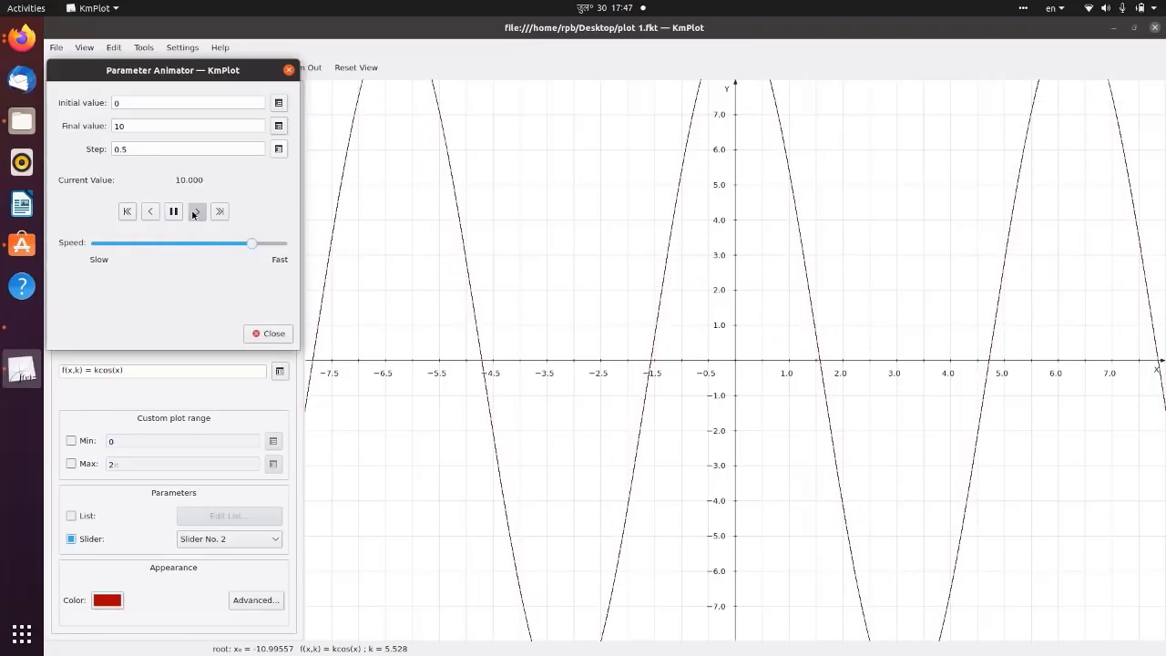
click(159, 211)
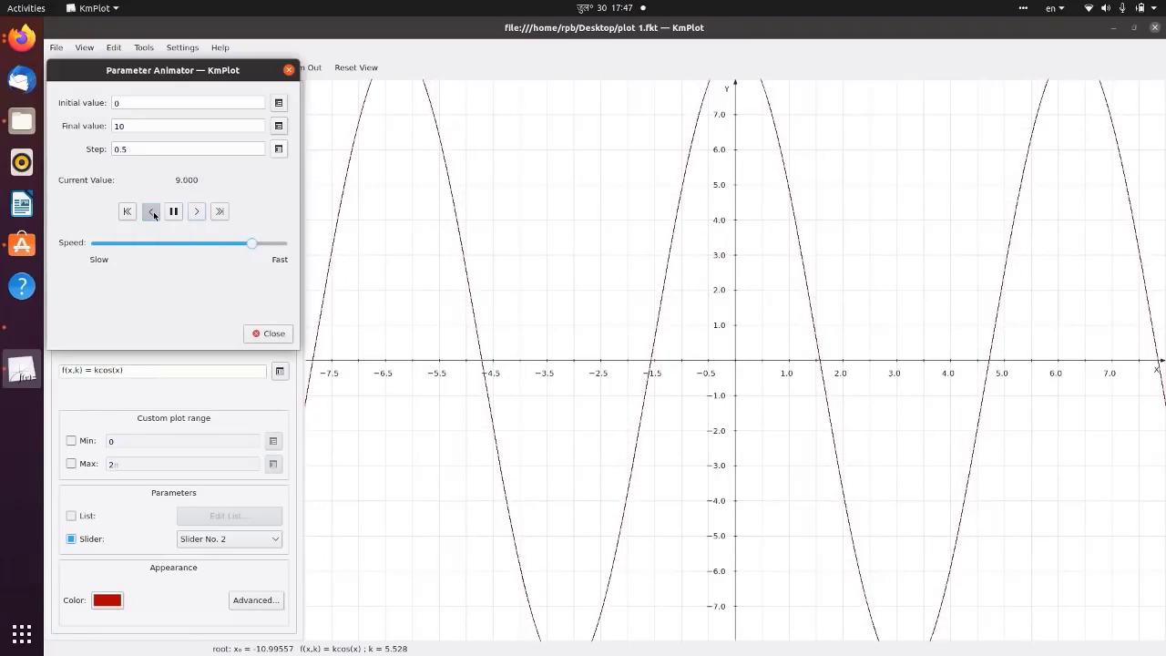
click(274, 333)
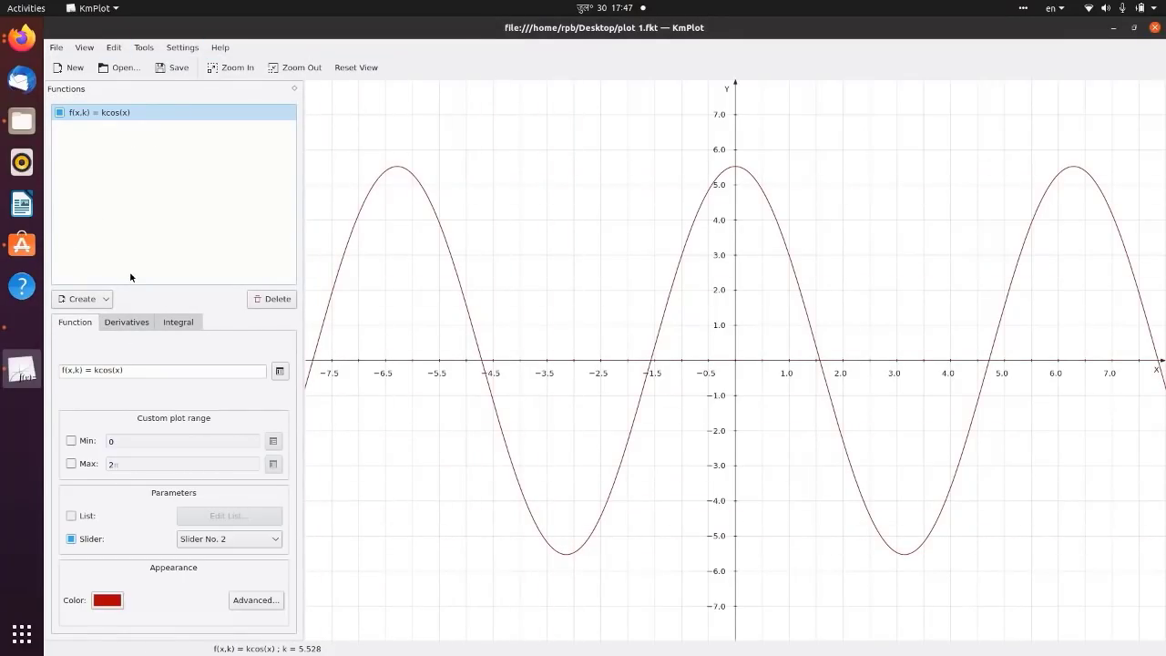
- Turn off the display of the f(x,k) = kcos(x) plot
click(86, 112)
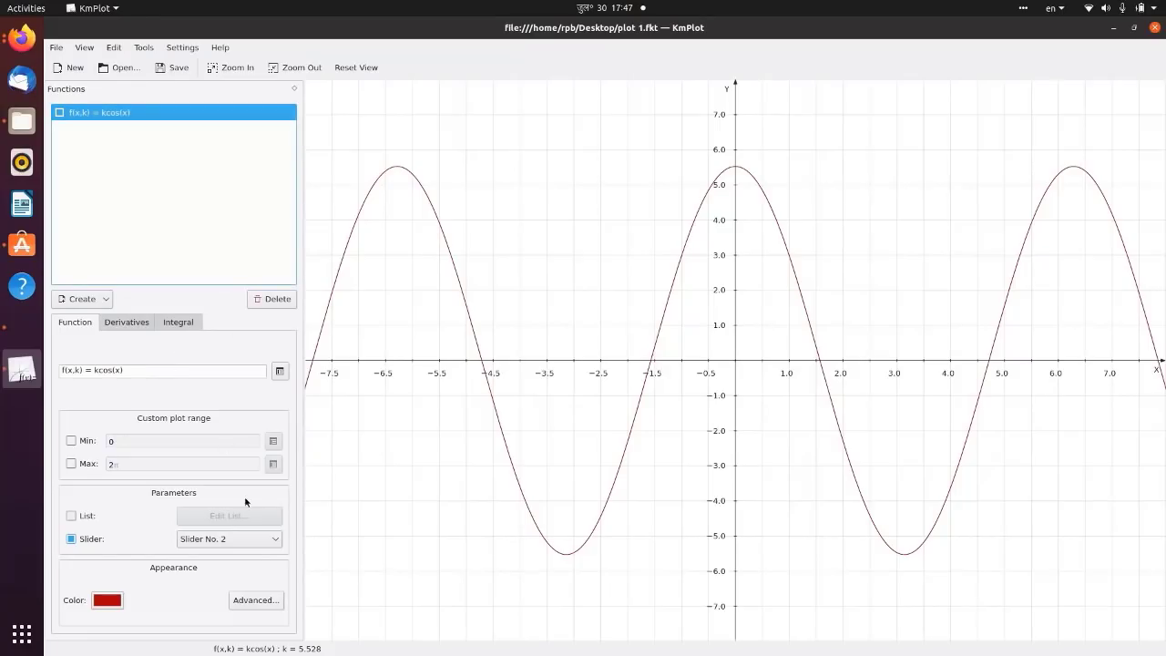
- Delete the kcos(x) function and create the Cartesian plot f(x) = 3x^2
click(271, 298)
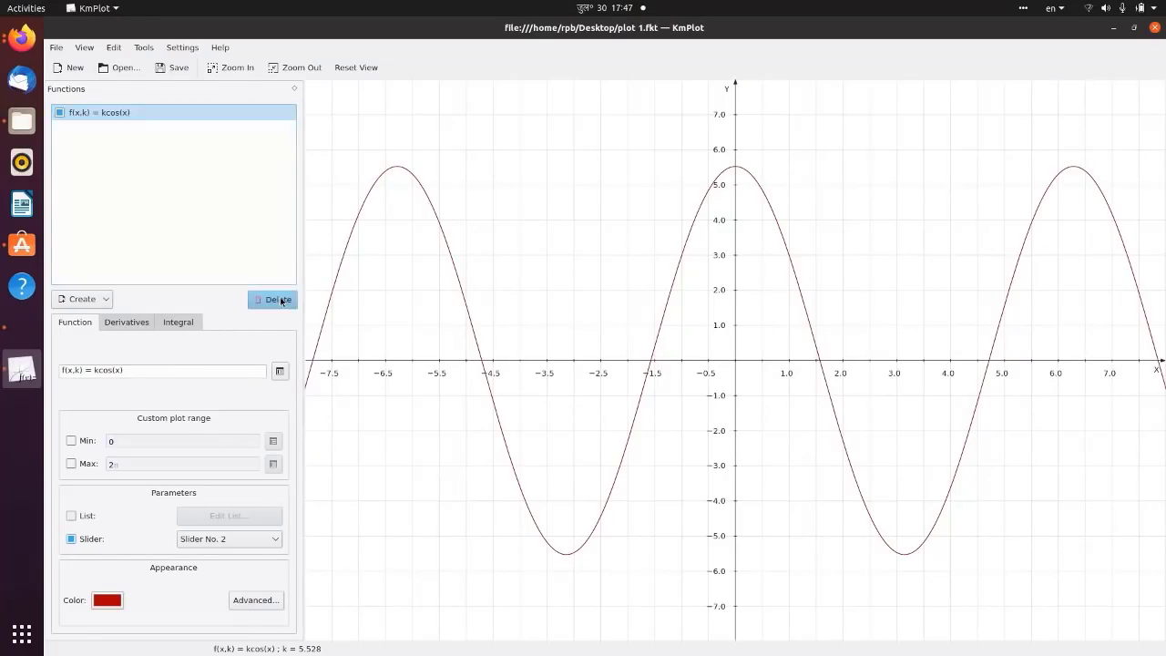
click(82, 300)
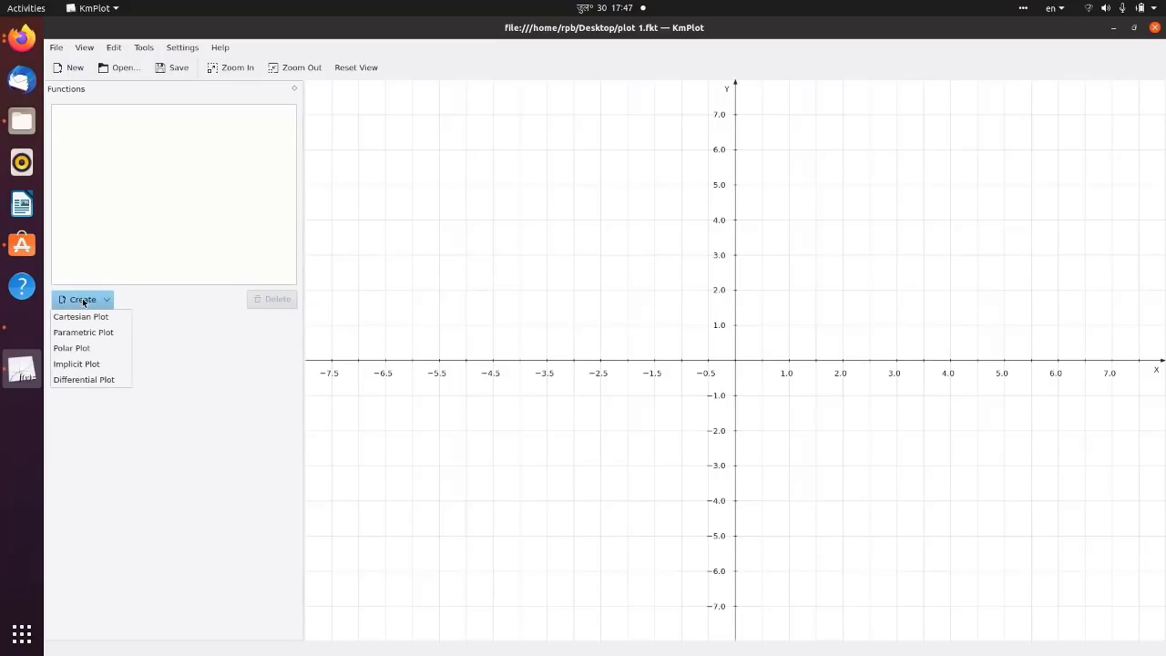
click(91, 317)
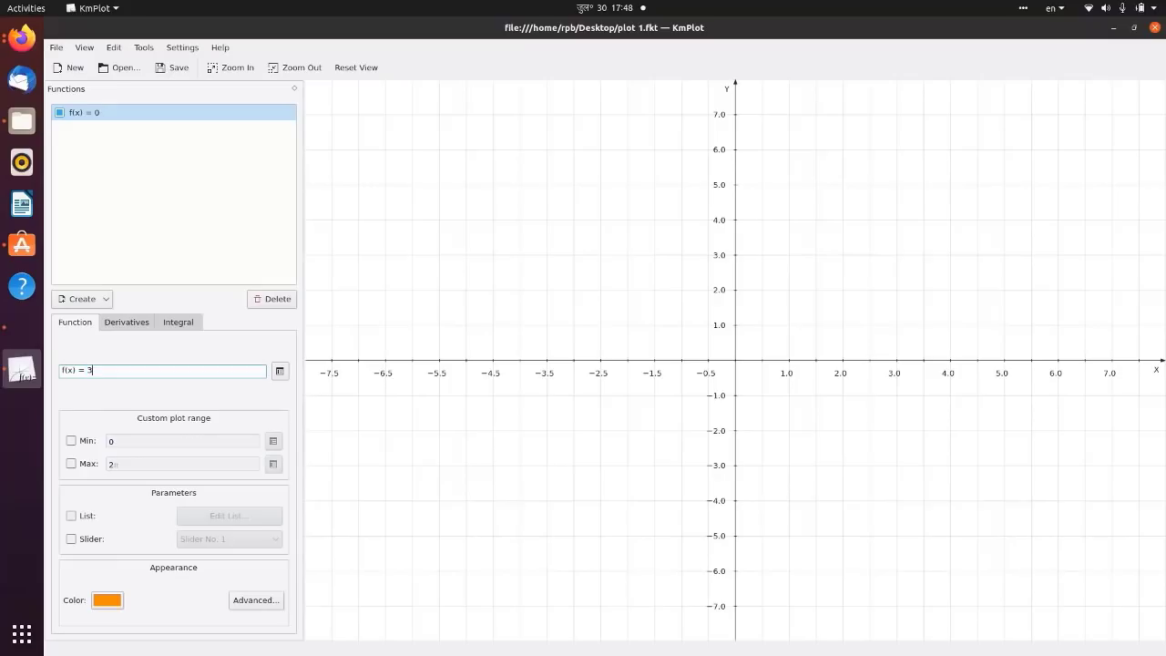
text(2)
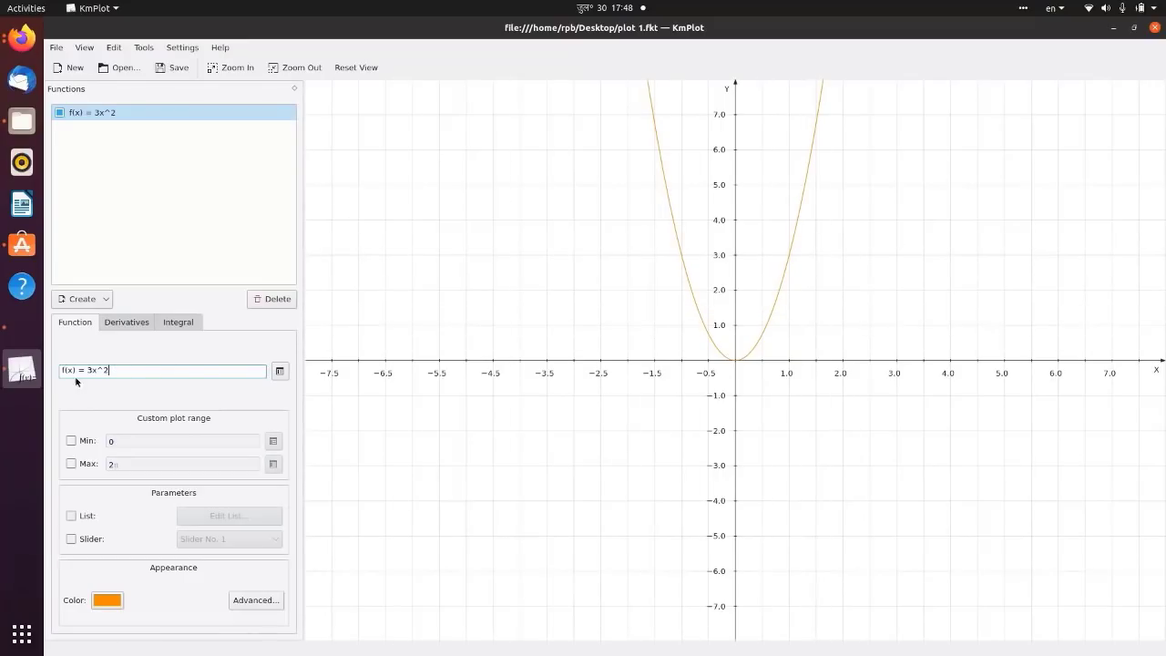
- Set the colour of the f(x) = 3x^2 curve to black
click(104, 600)
click(444, 216)
click(685, 443)
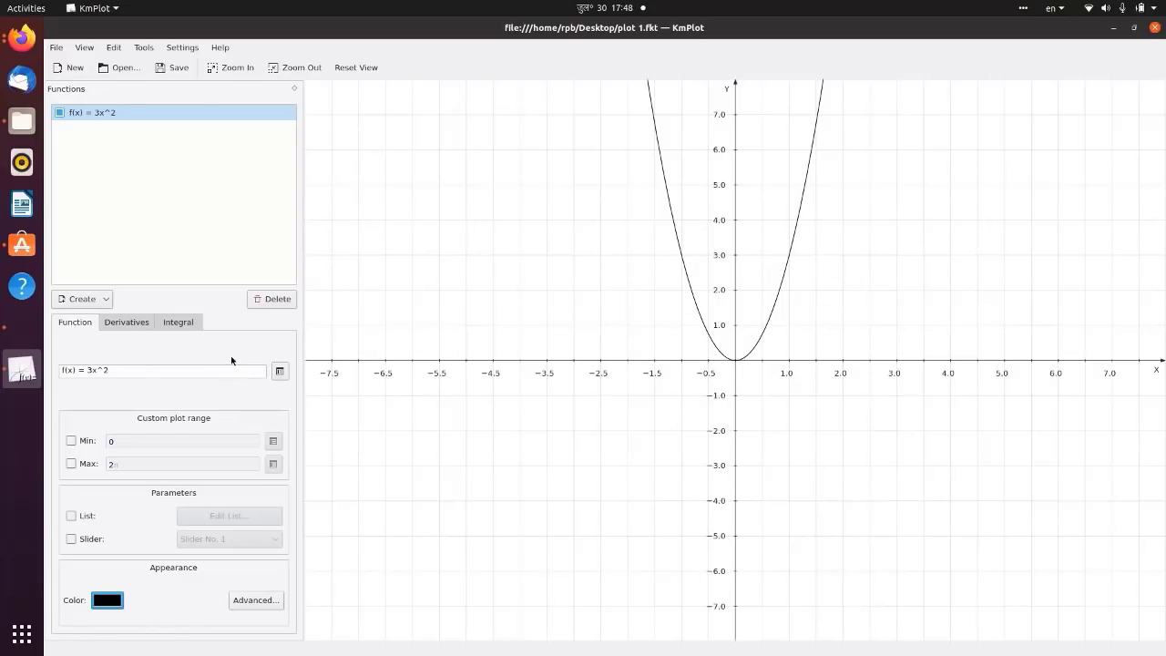
- Show the first derivative of f(x) = 3x^2 and colour it dark red (#aa0000)
click(129, 322)
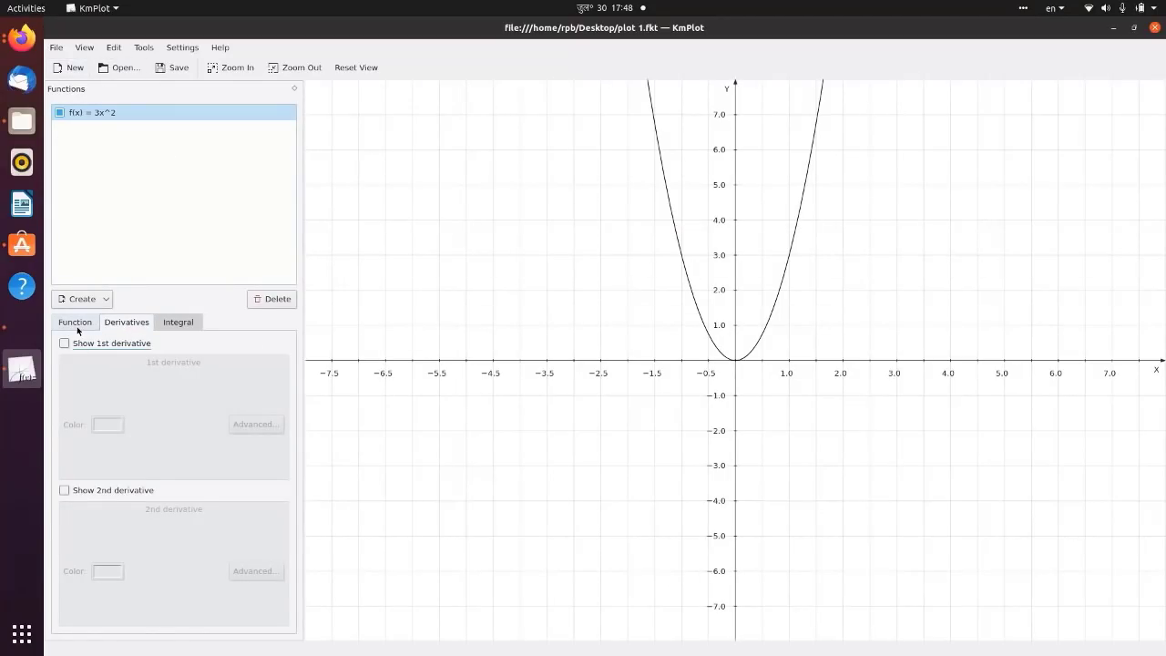
click(85, 326)
click(136, 323)
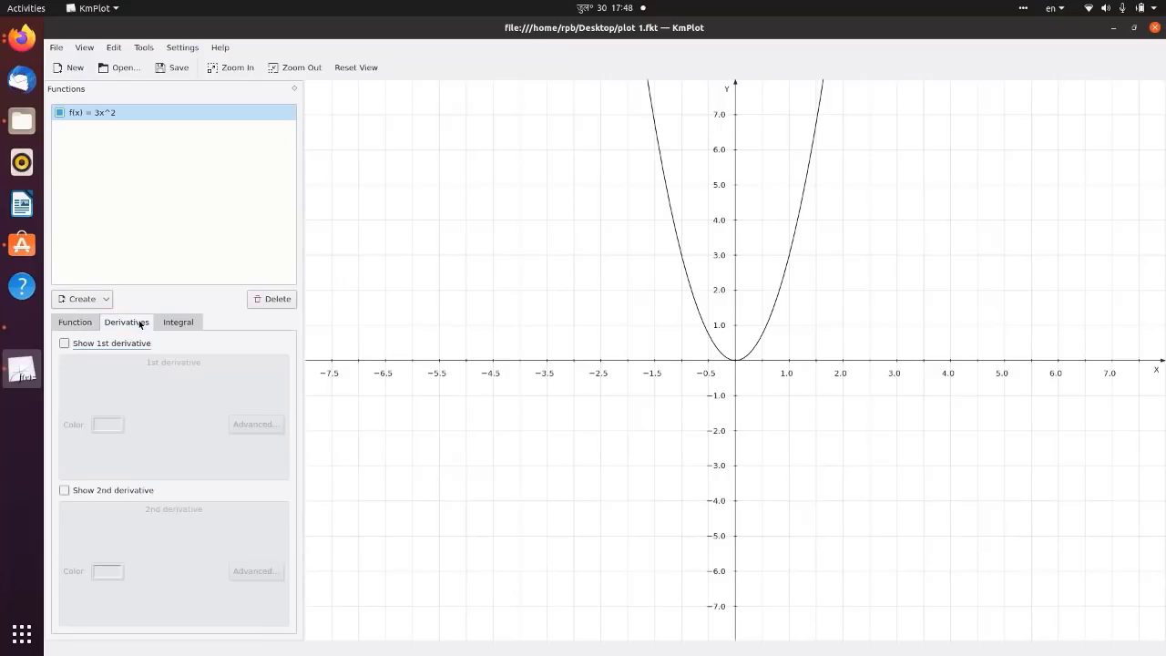
click(66, 344)
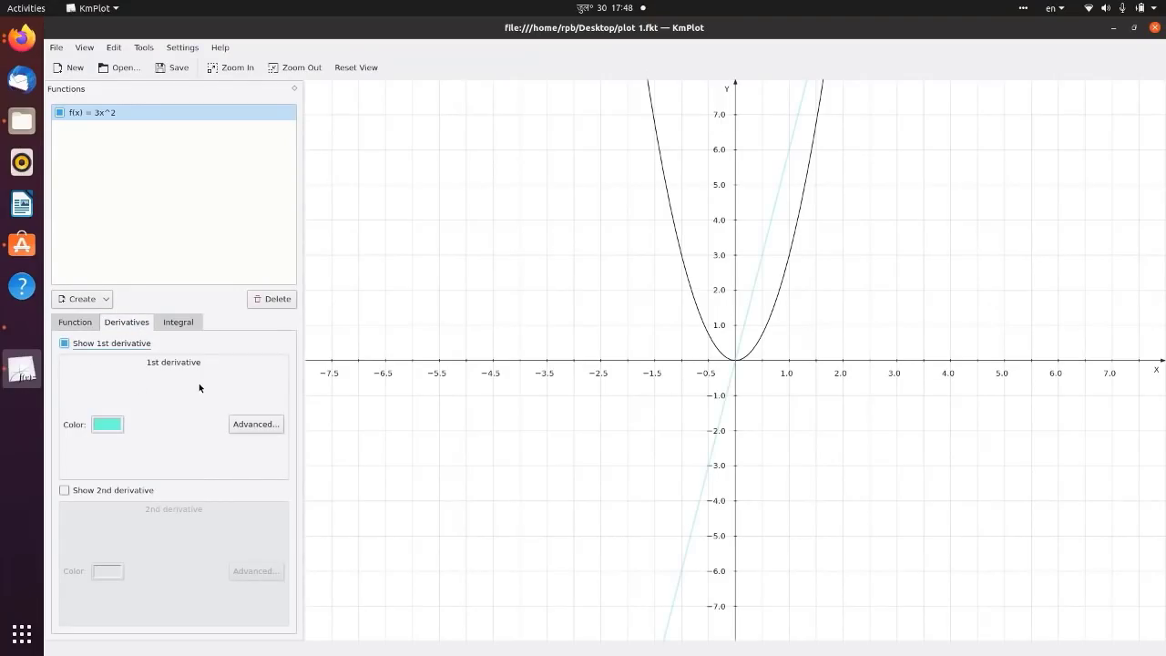
click(115, 424)
click(461, 216)
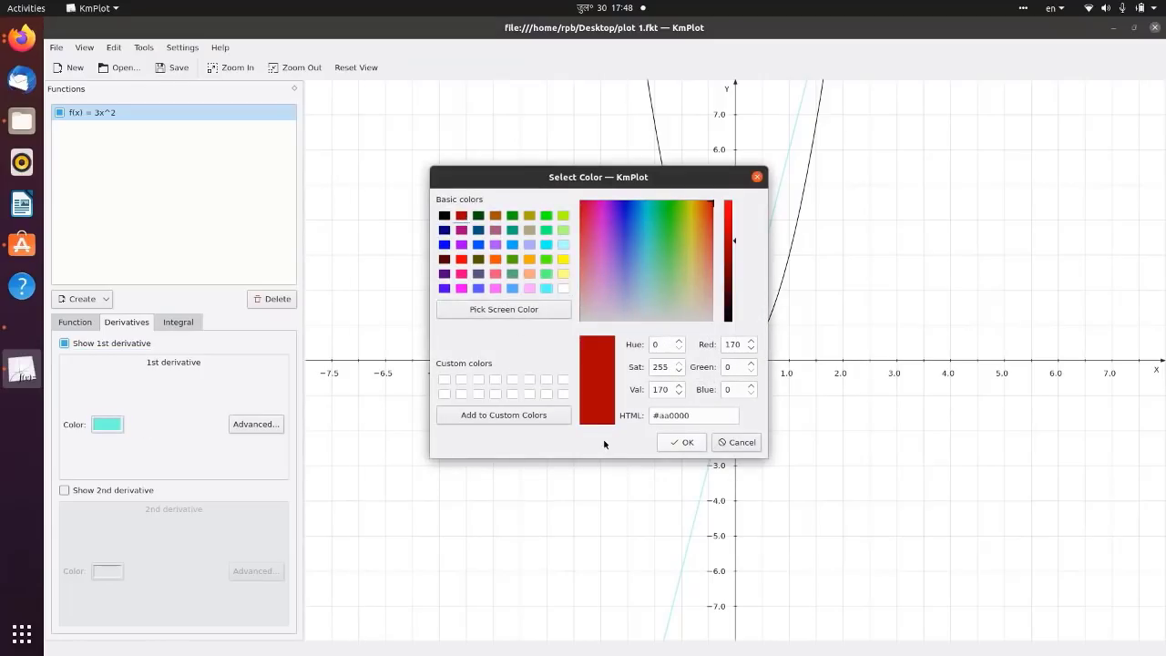
click(681, 442)
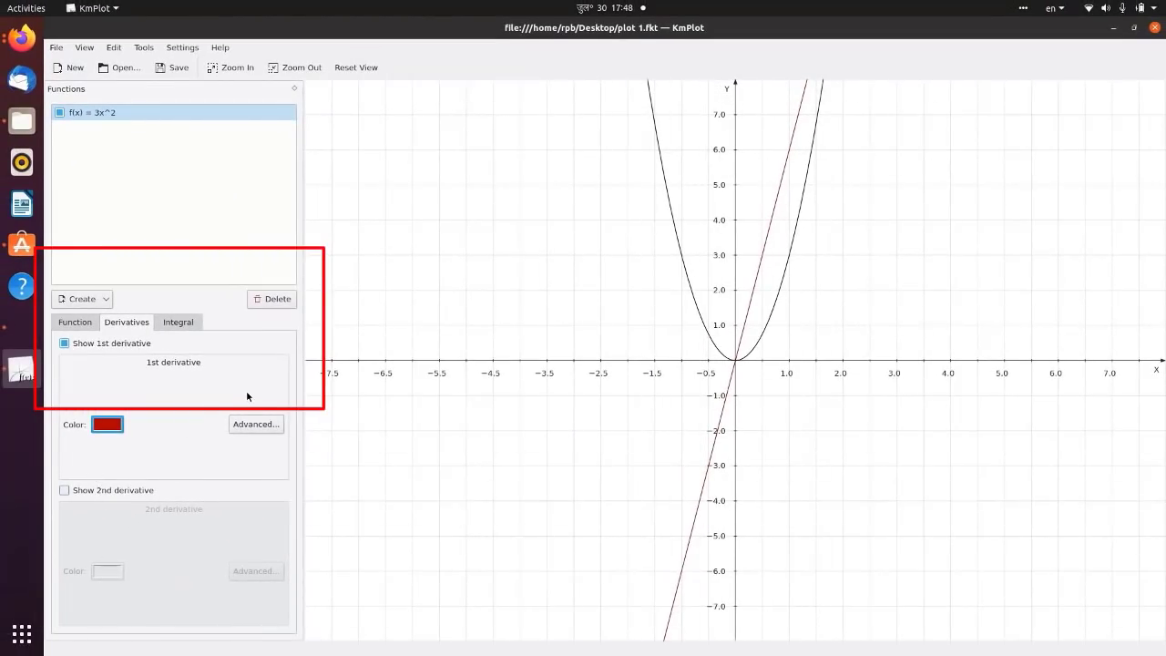
- Show the second derivative of f(x) = 3x^2 and colour it bright green (#55ff00)
click(66, 491)
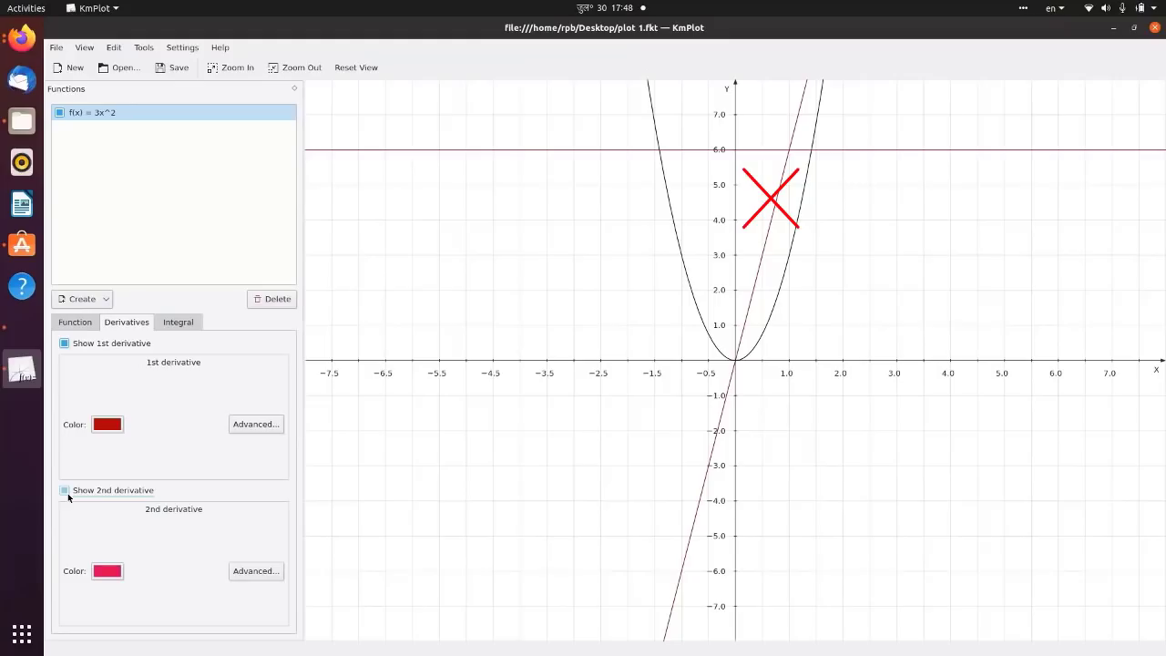
click(114, 571)
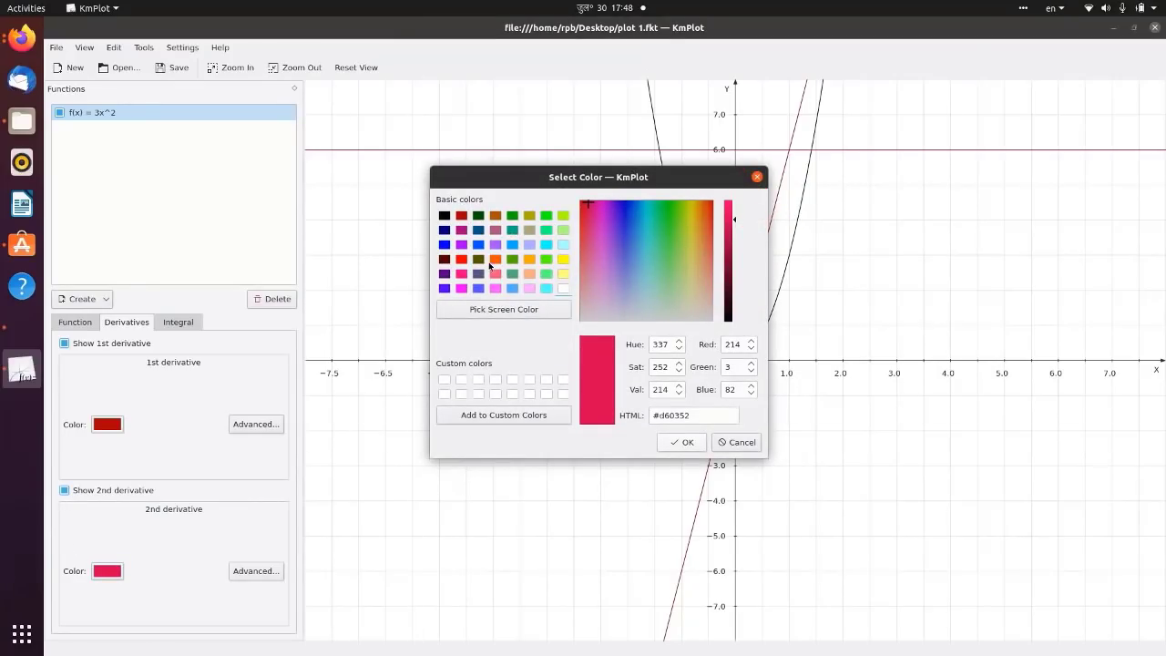
click(547, 261)
click(688, 442)
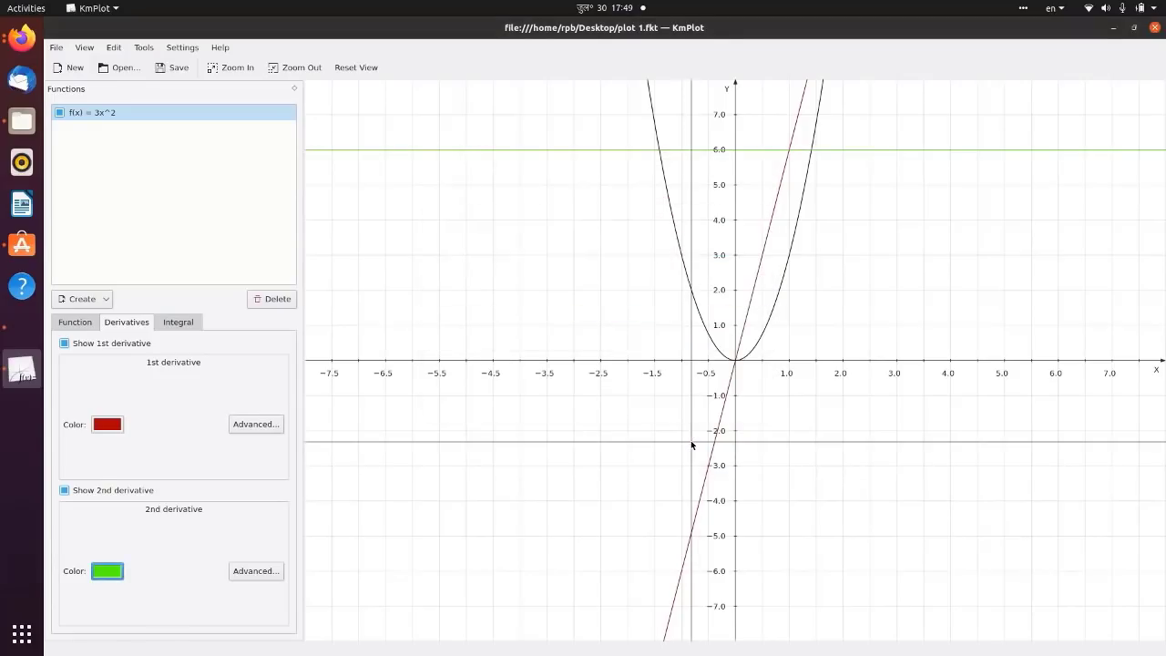
- Recolour the second derivative red (#ff0000) and the first derivative blue (#0000ff)
click(112, 572)
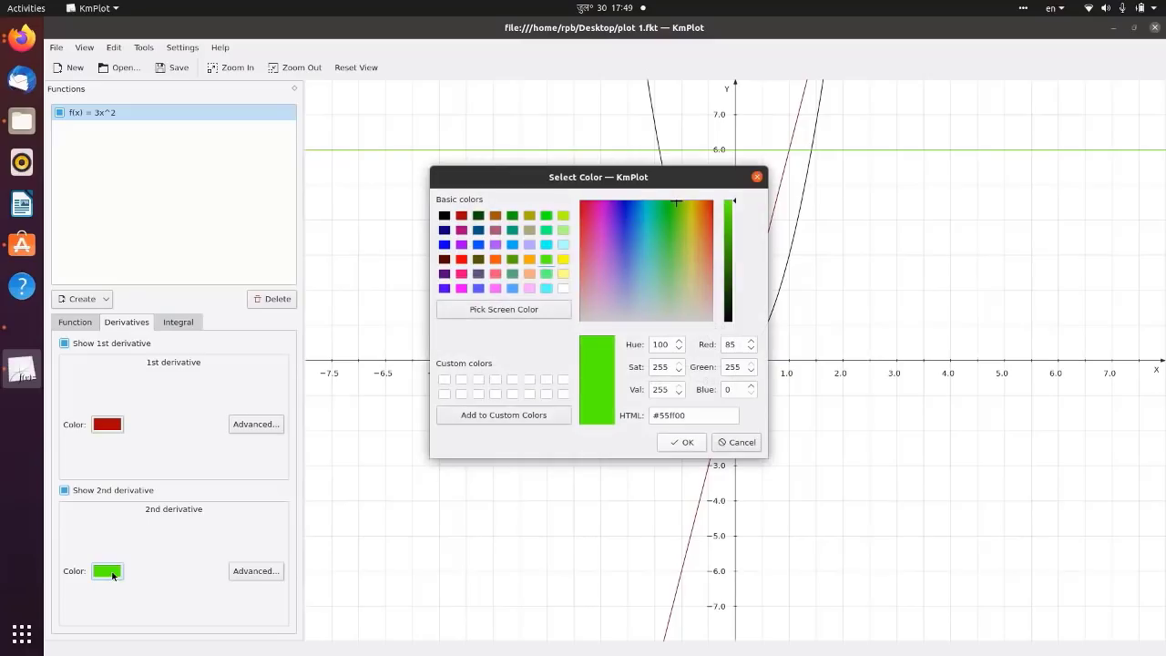
click(461, 259)
click(683, 442)
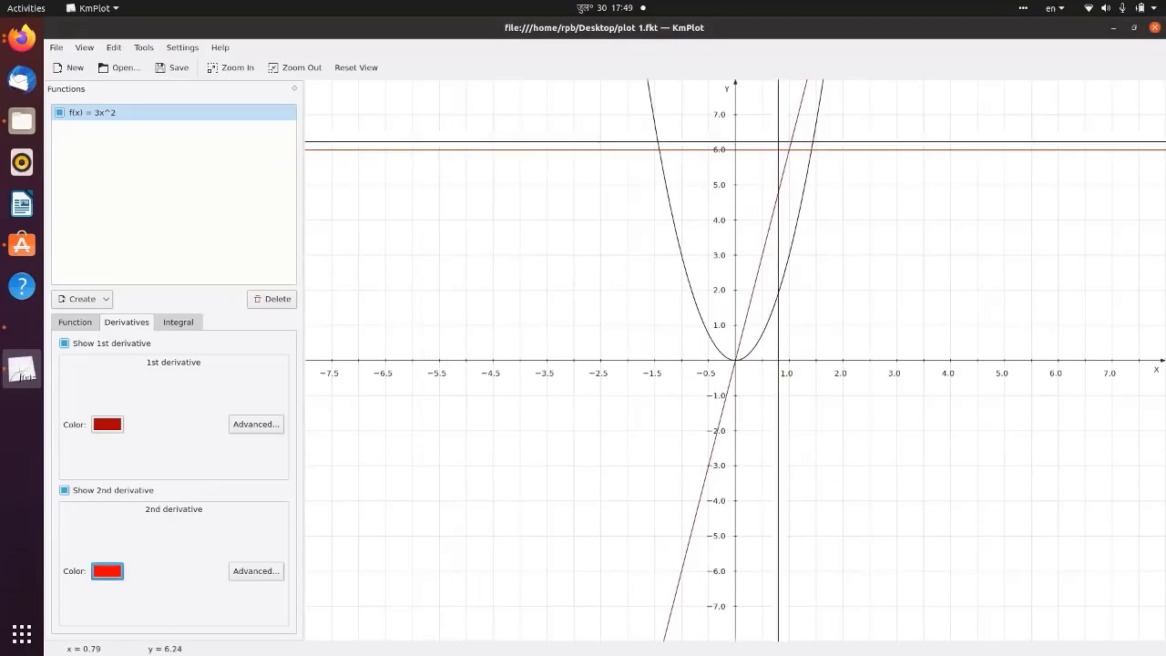
click(111, 423)
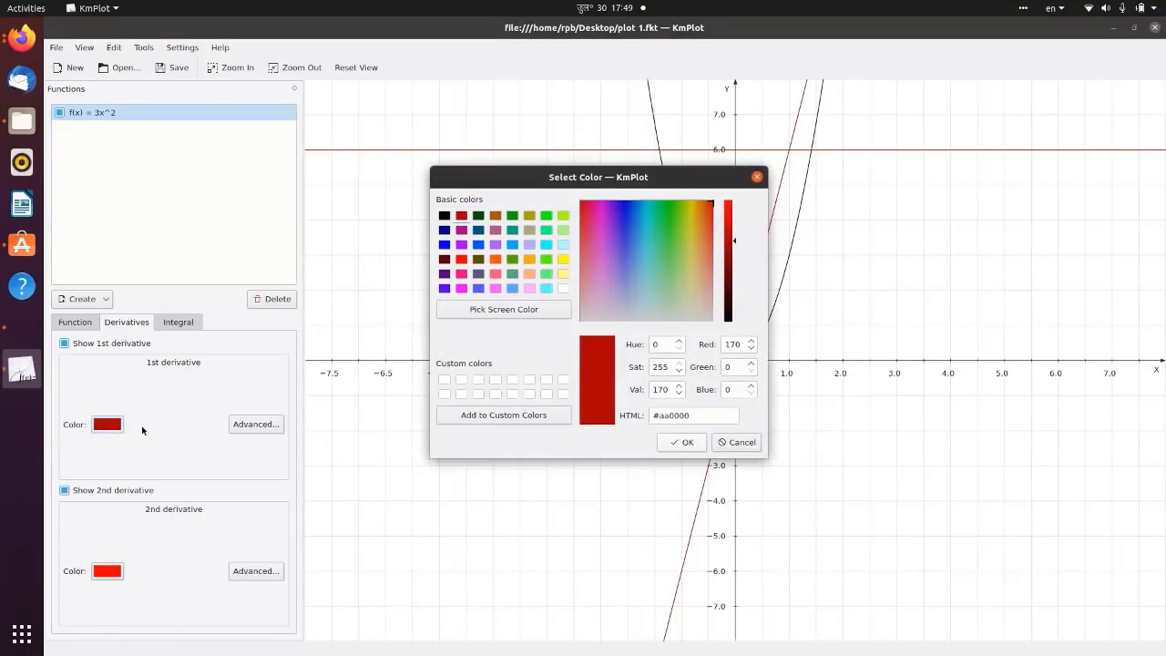
click(446, 245)
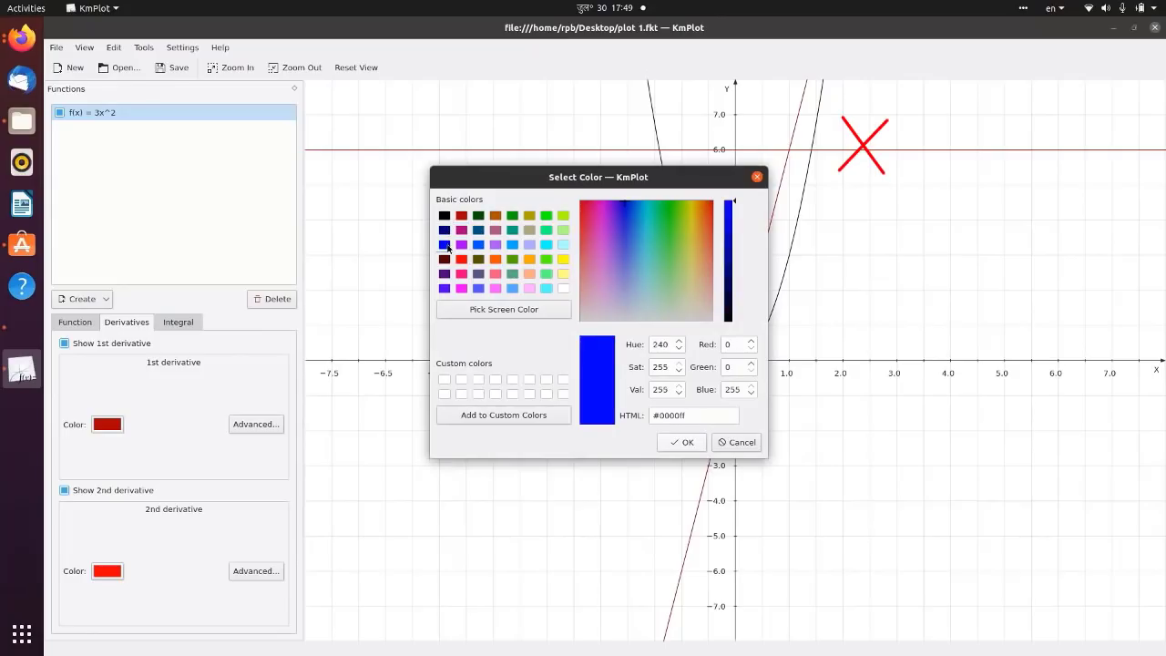
click(686, 442)
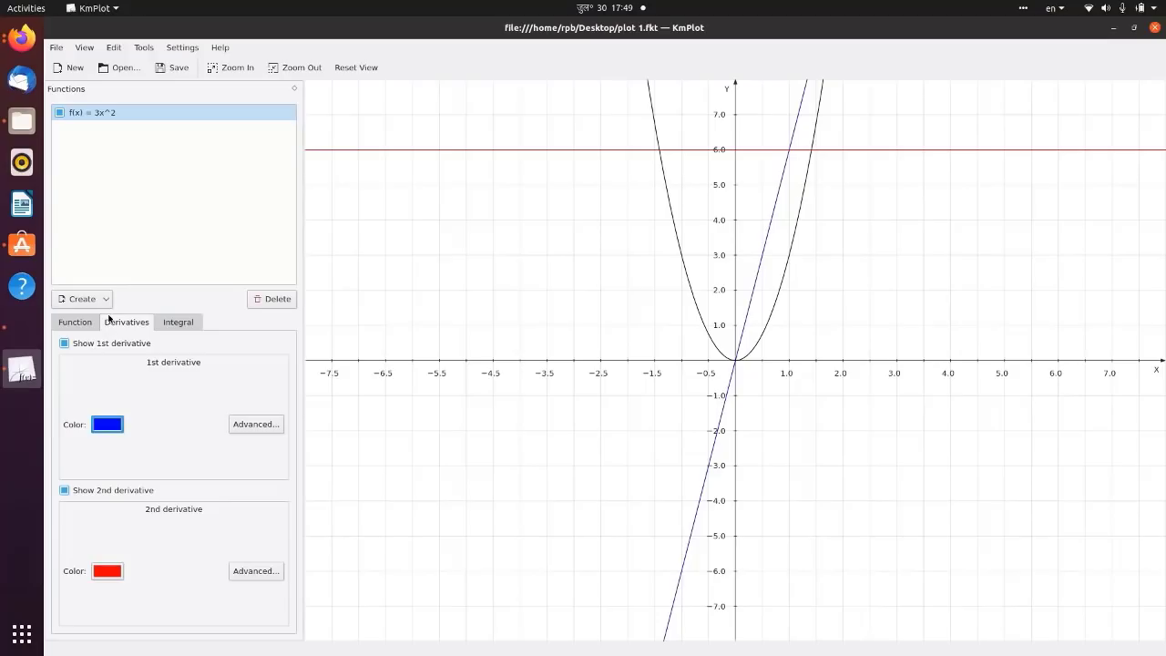
- Show the integral of f(x) = 3x^2 and colour its curve green
click(176, 326)
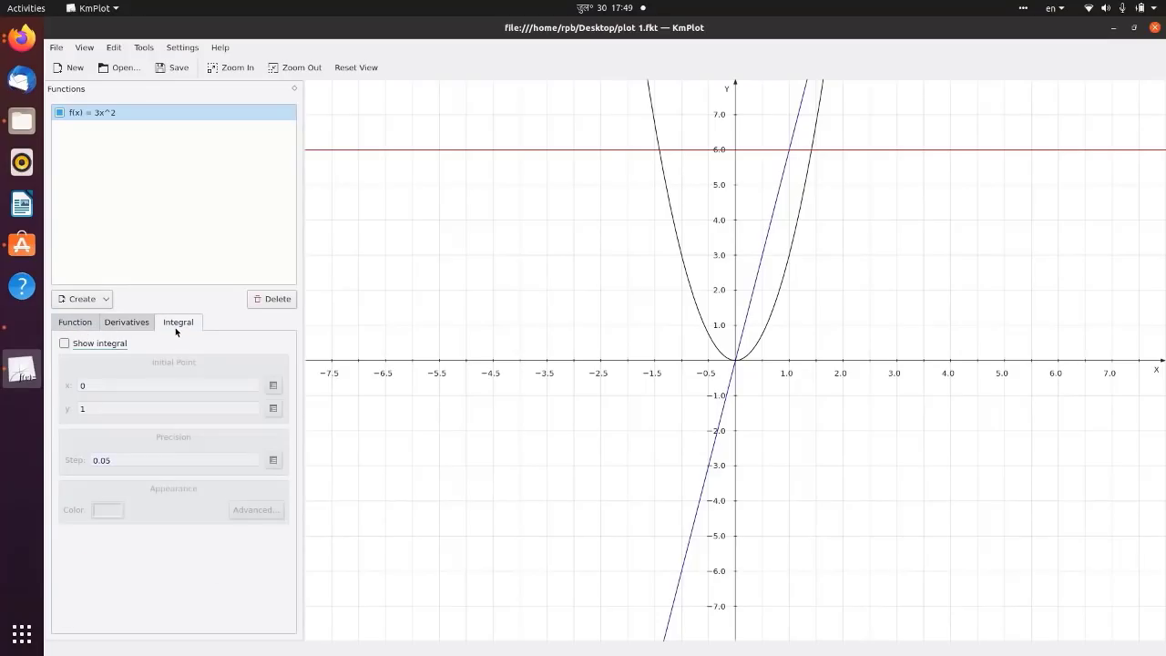
click(78, 343)
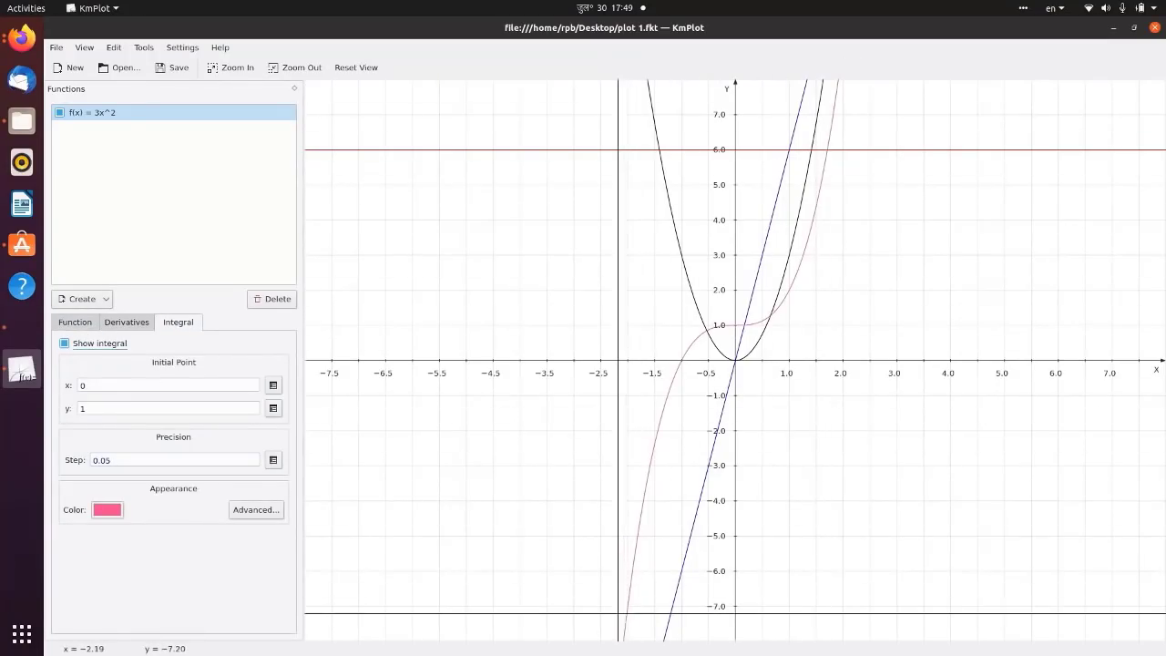
click(106, 509)
click(474, 233)
click(697, 443)
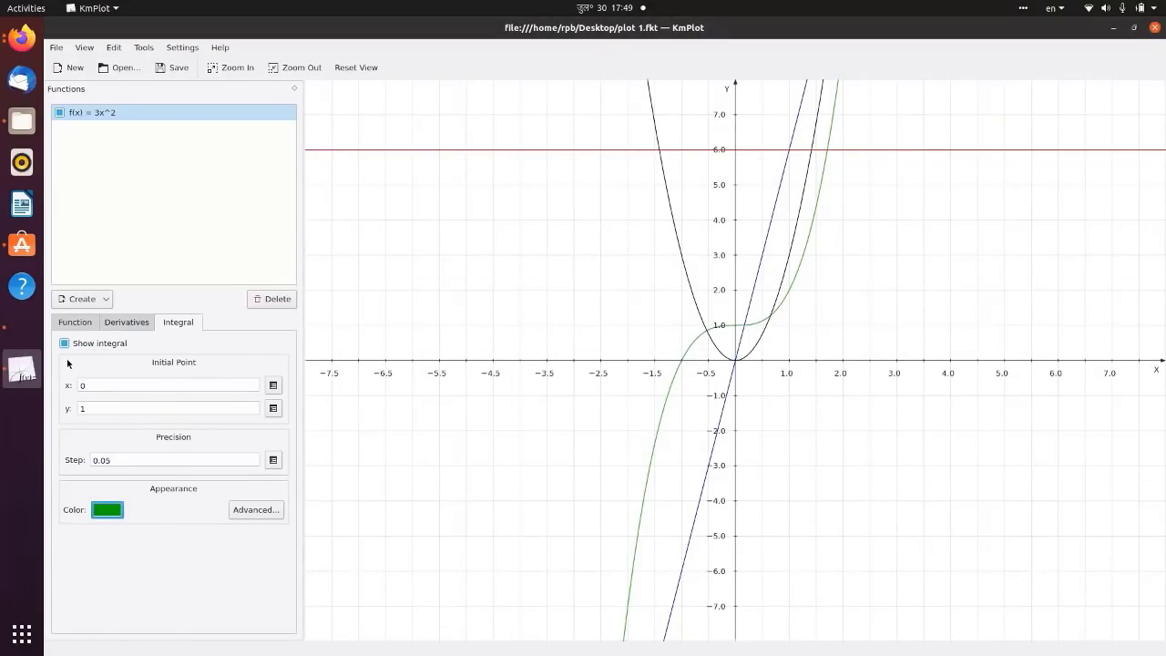
click(127, 322)
click(177, 322)
click(92, 343)
click(126, 321)
click(80, 322)
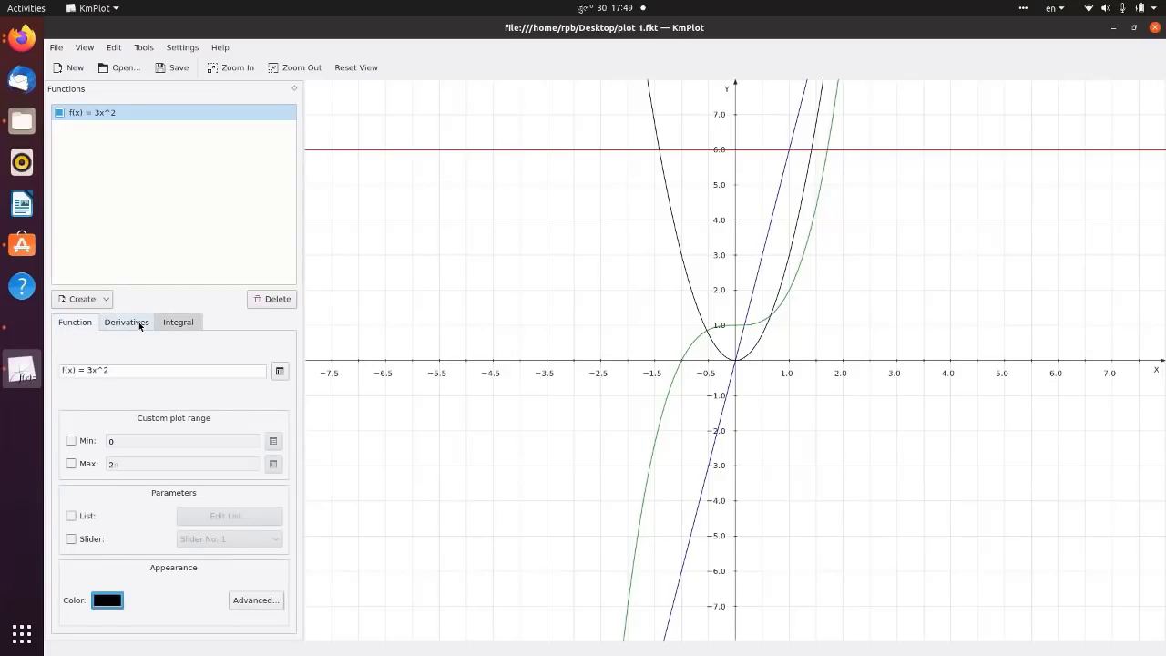
- Show the plot name on the second derivative's line, keeping its red colour
click(126, 323)
click(264, 571)
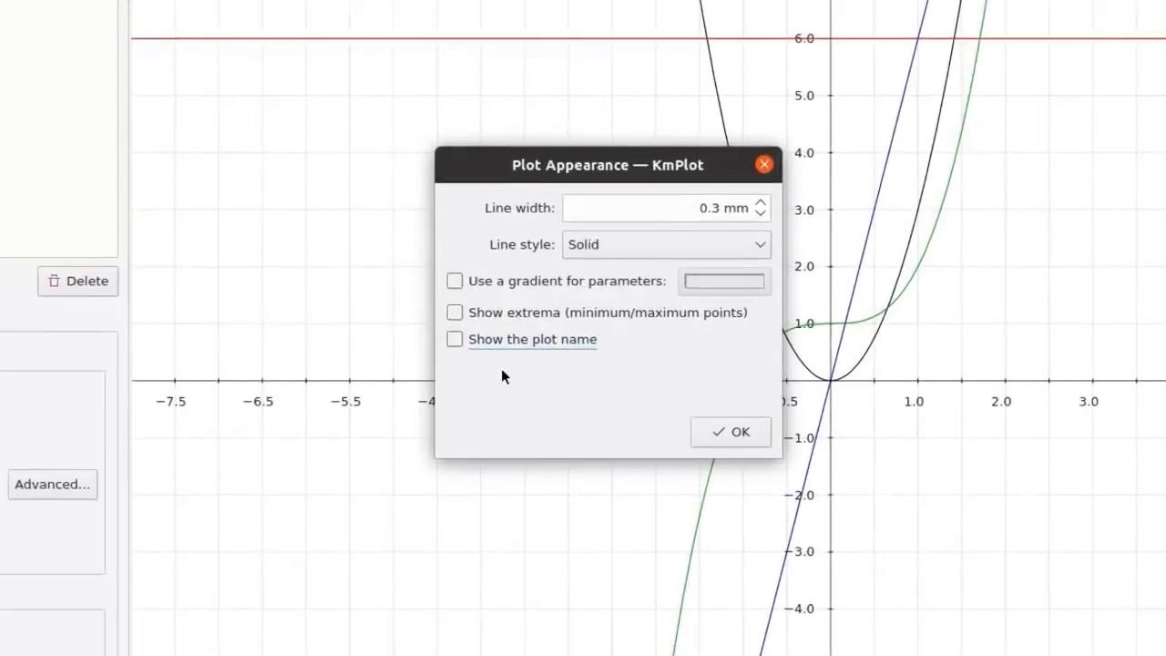
click(551, 334)
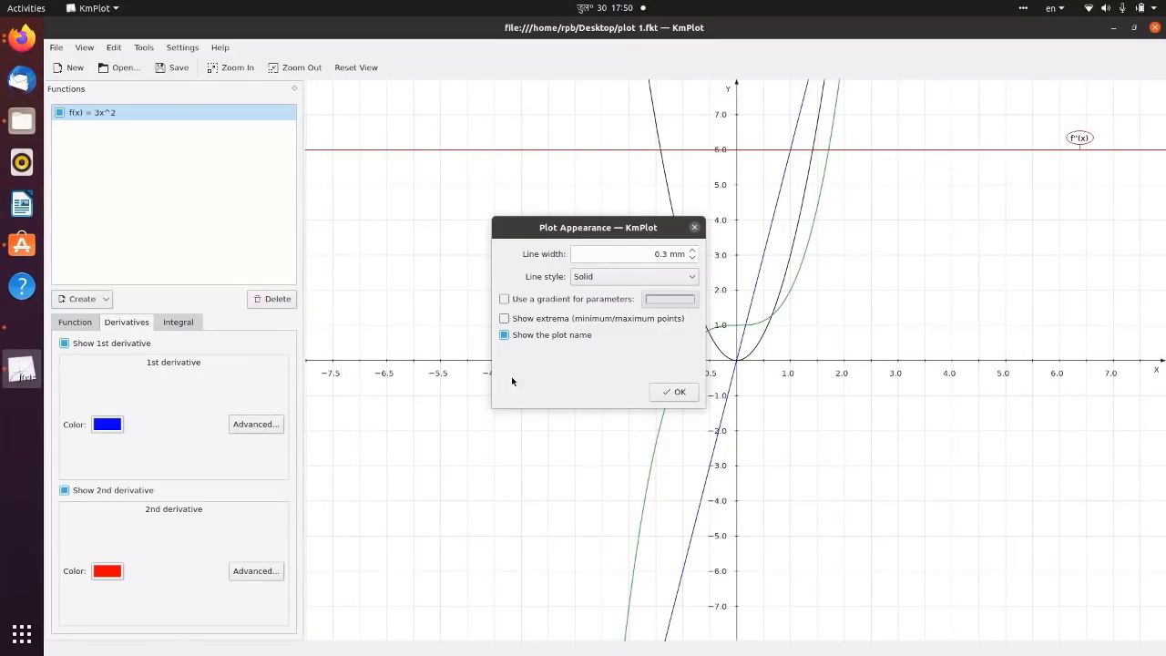
click(106, 571)
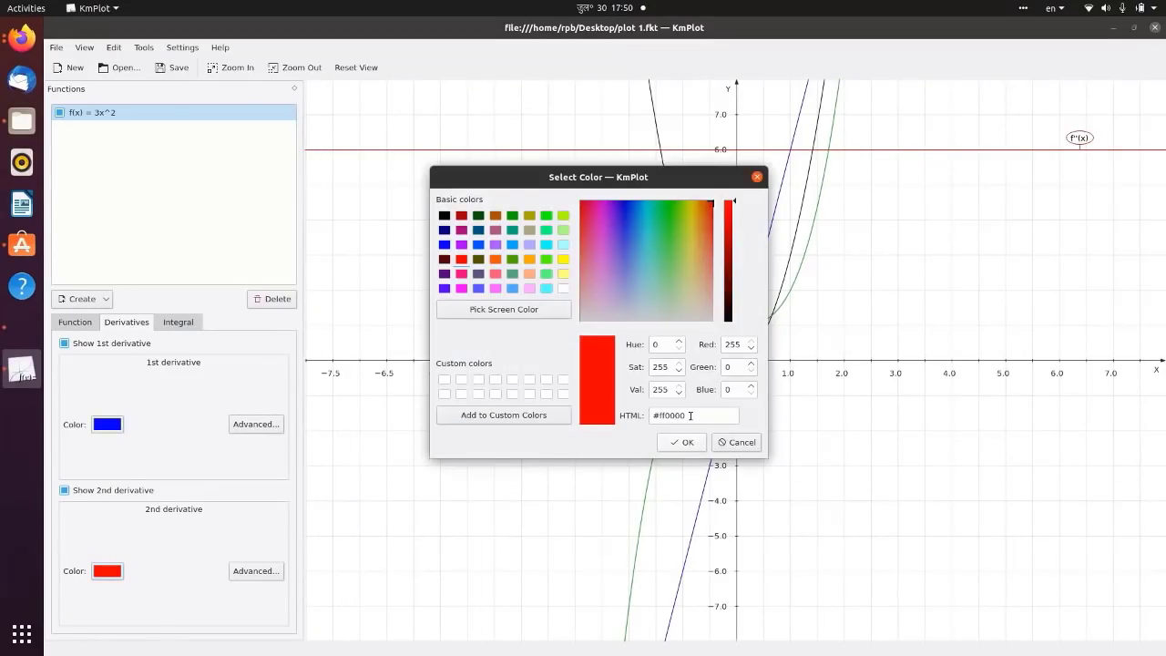
click(689, 443)
click(256, 571)
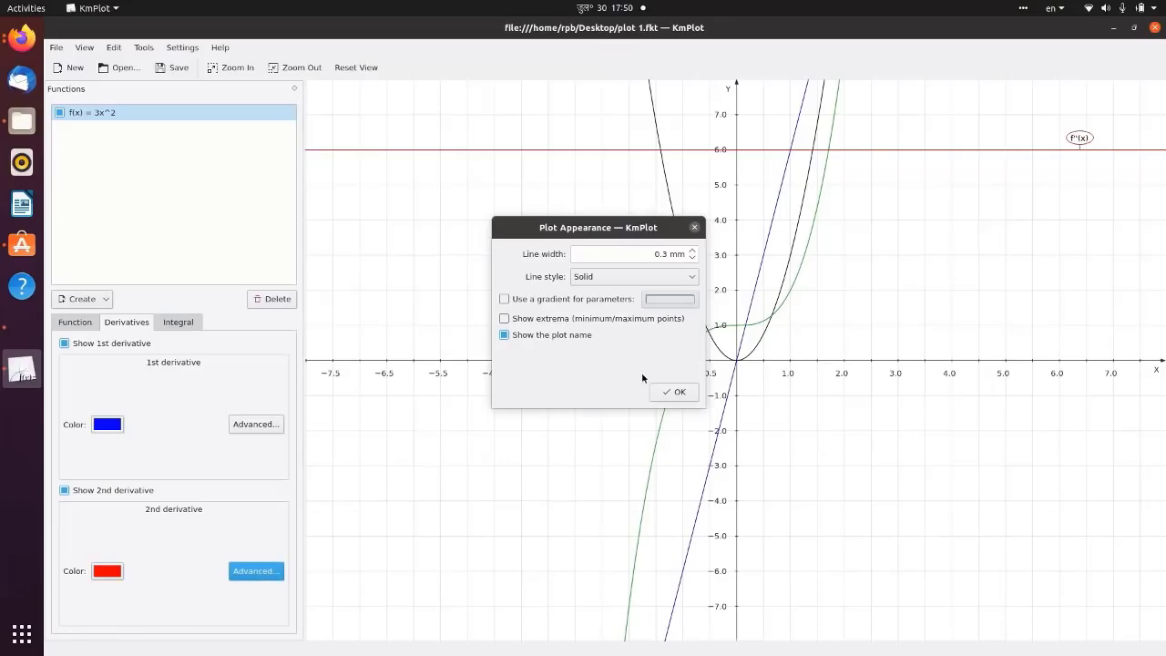
click(679, 392)
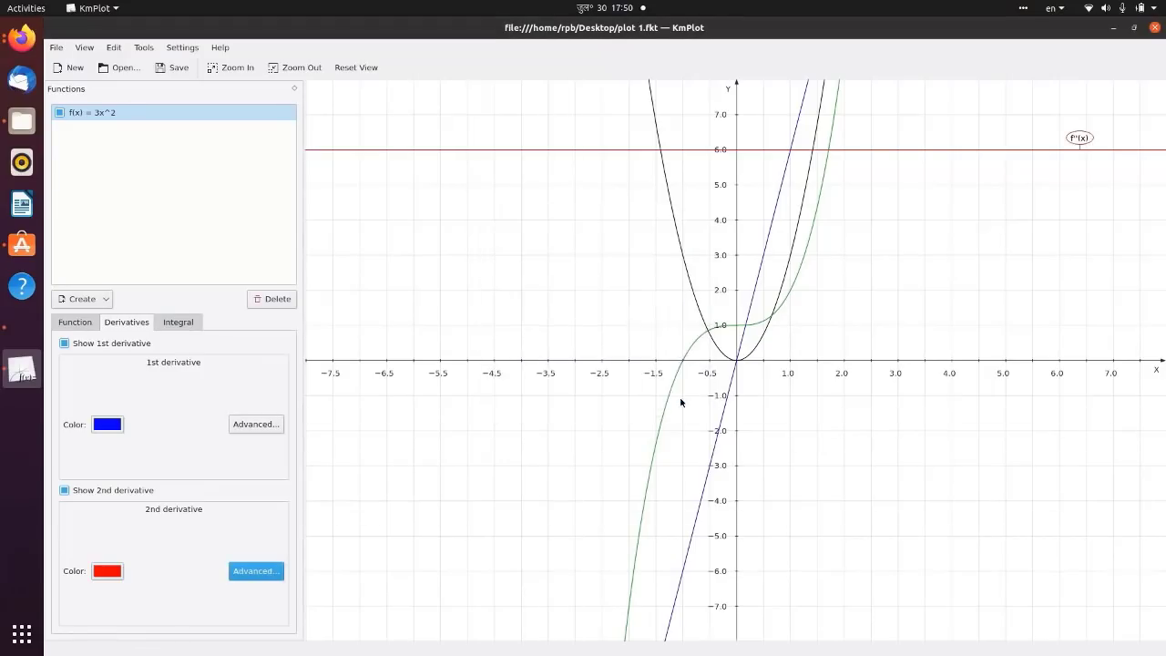
- Show the plot name on the first derivative's line
click(256, 424)
click(551, 336)
click(674, 392)
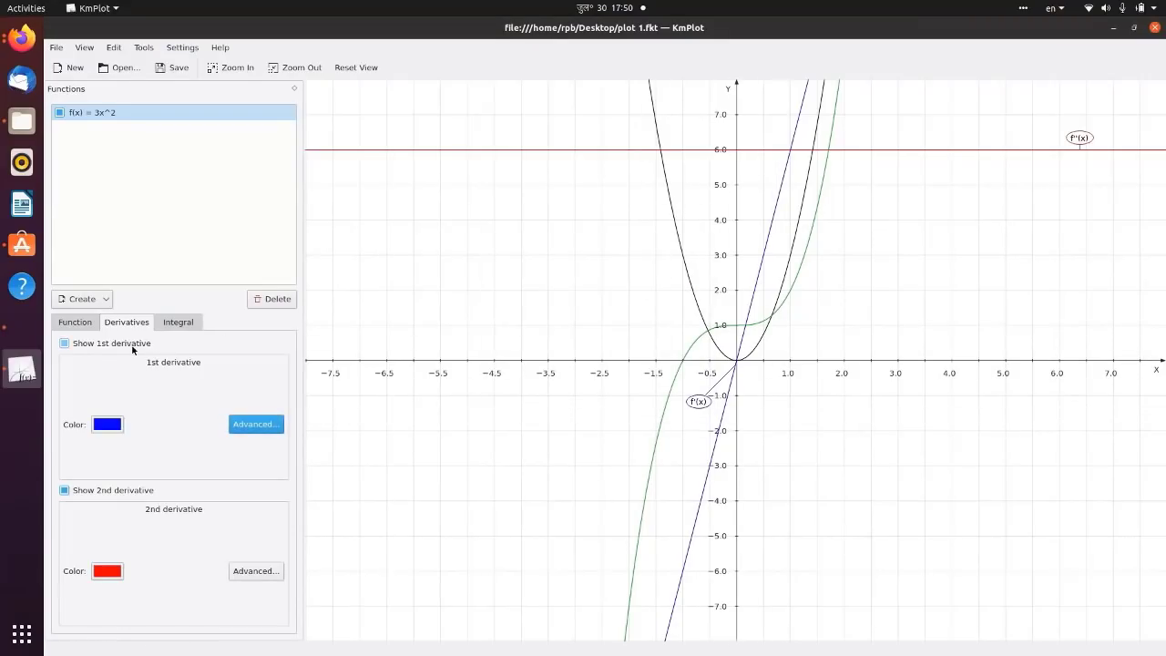
- Show the plot name on the integral curve through its advanced appearance settings
click(182, 323)
click(244, 510)
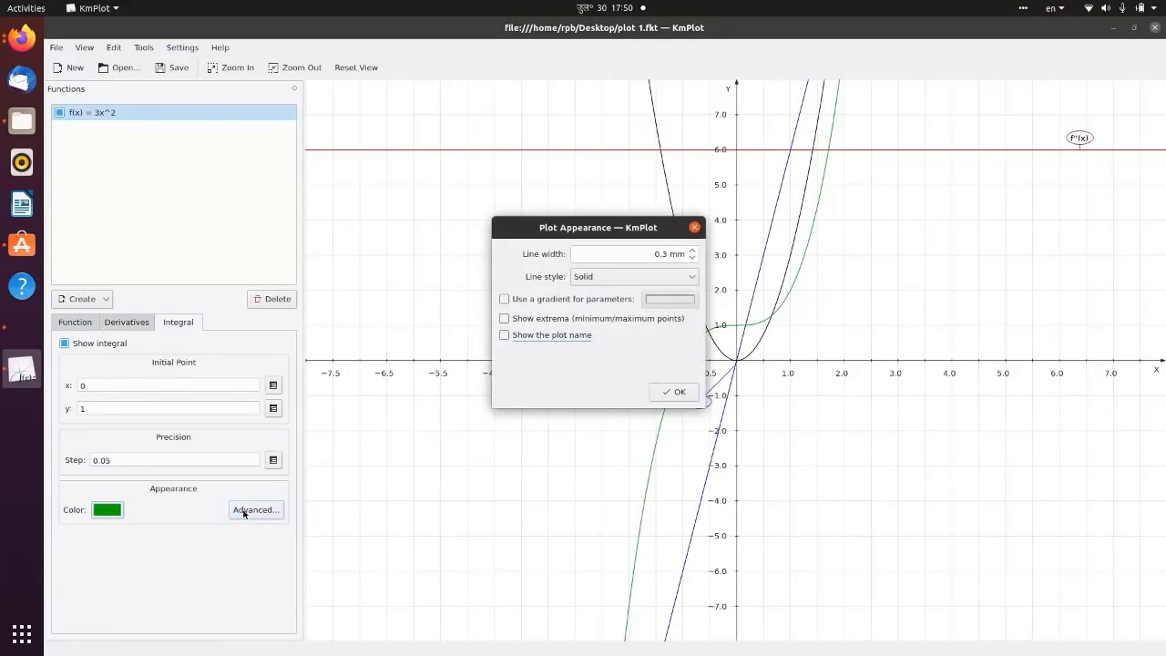
click(557, 337)
click(653, 392)
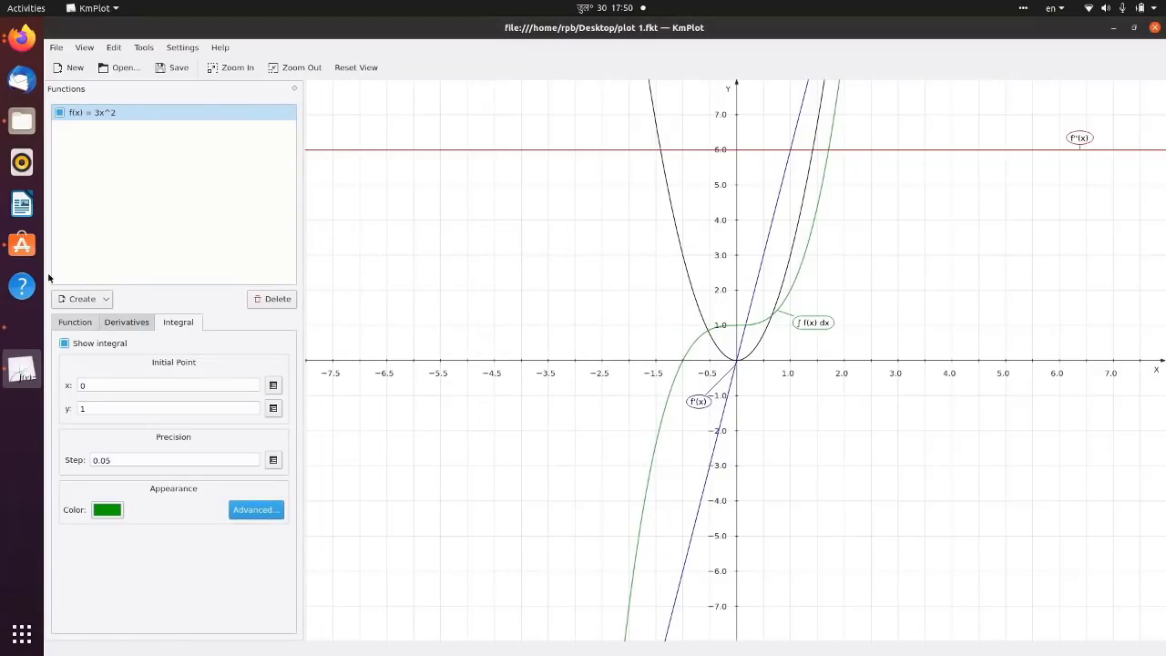
- Show the plot name on the main f(x) = 3x^2 curve
click(75, 323)
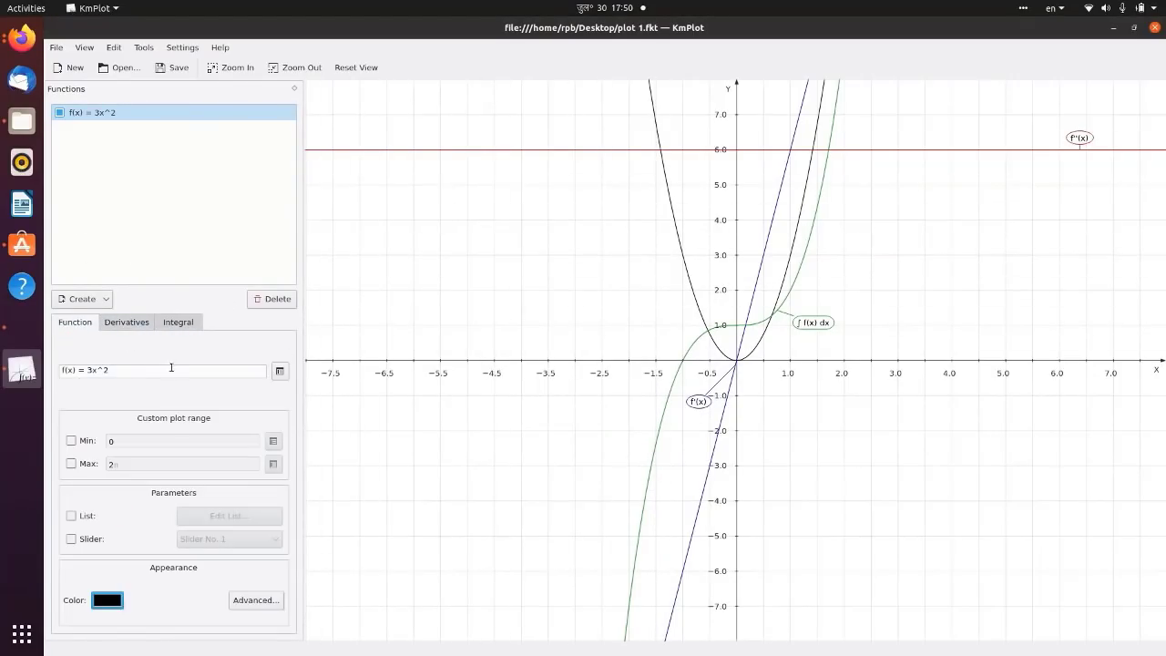
click(248, 602)
click(574, 358)
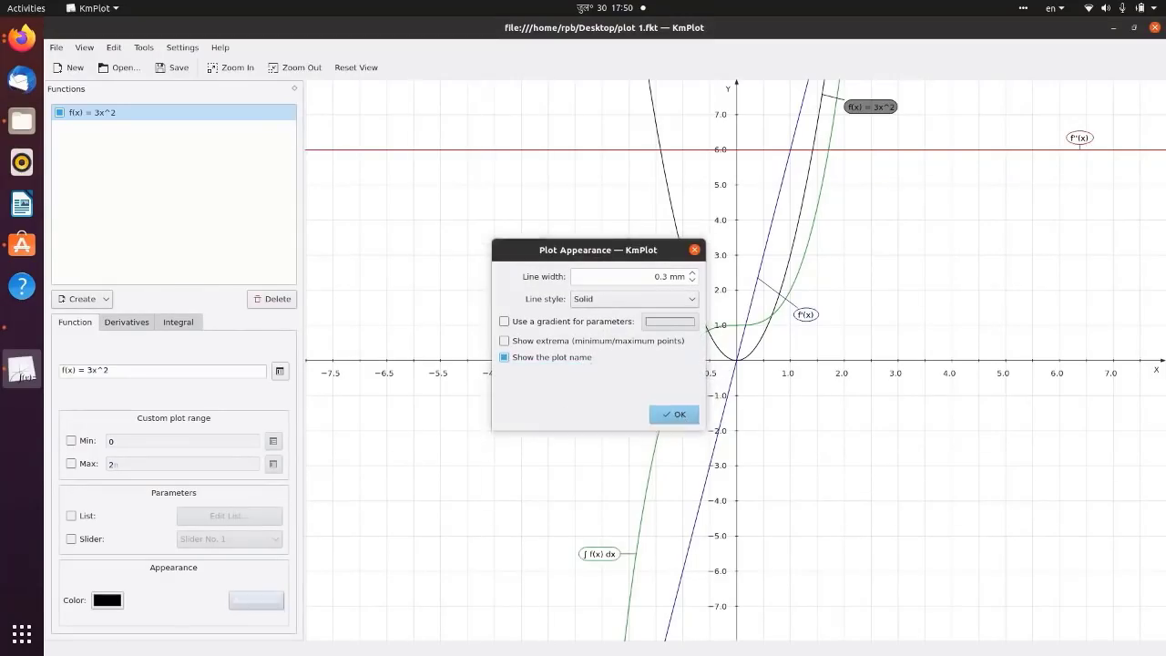
key(Return)
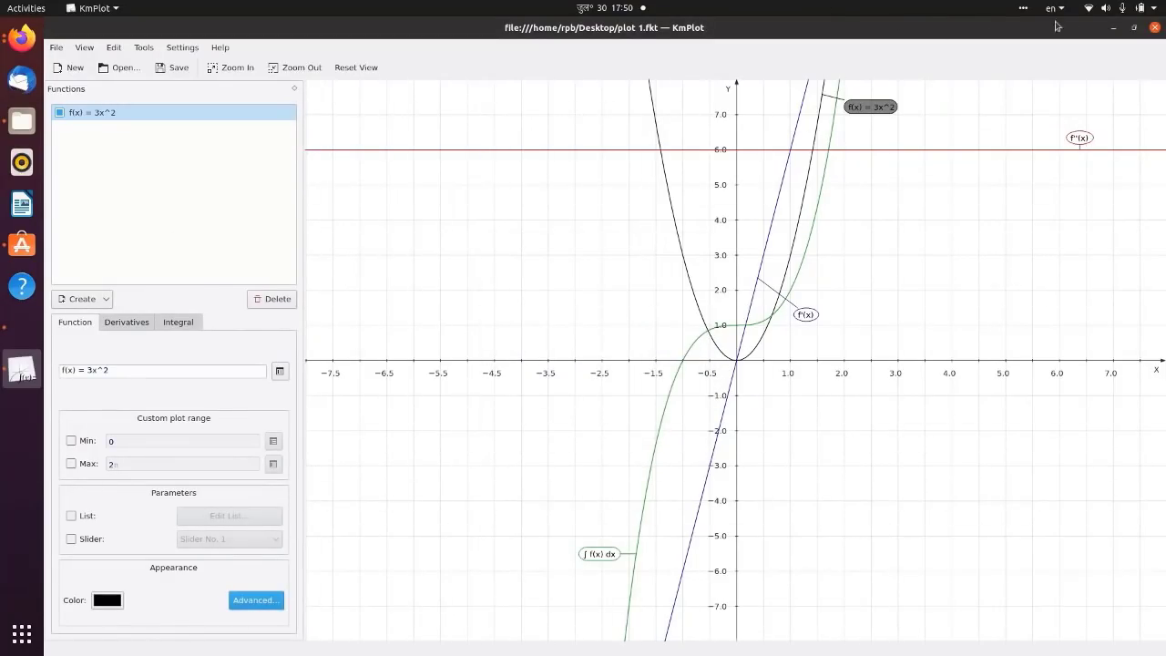
- Start closing the plot window and cancel without saving or discarding the changes
click(1155, 28)
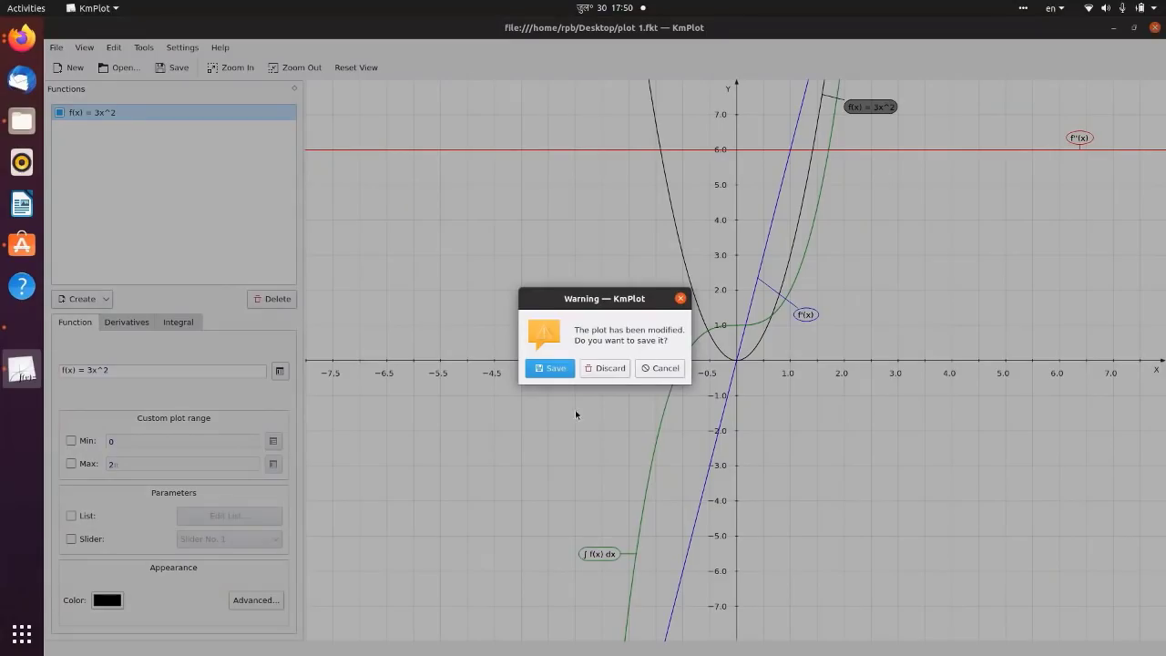
click(664, 370)
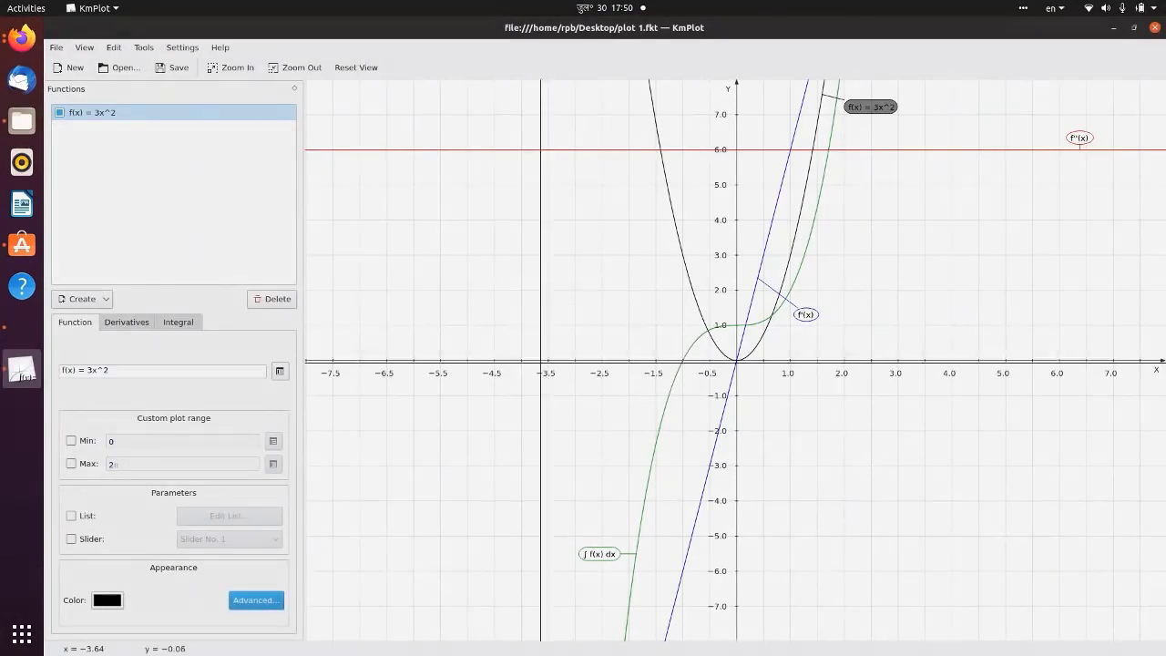